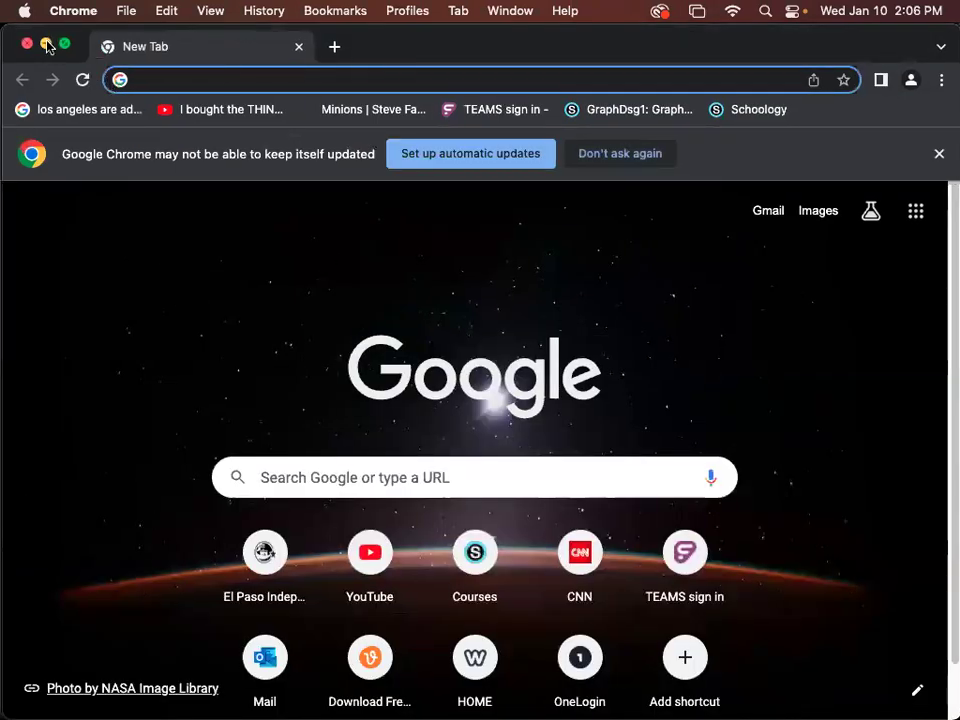
Bring the Downloads folder window forward and switch to Photoshop 2023.
click(45, 44)
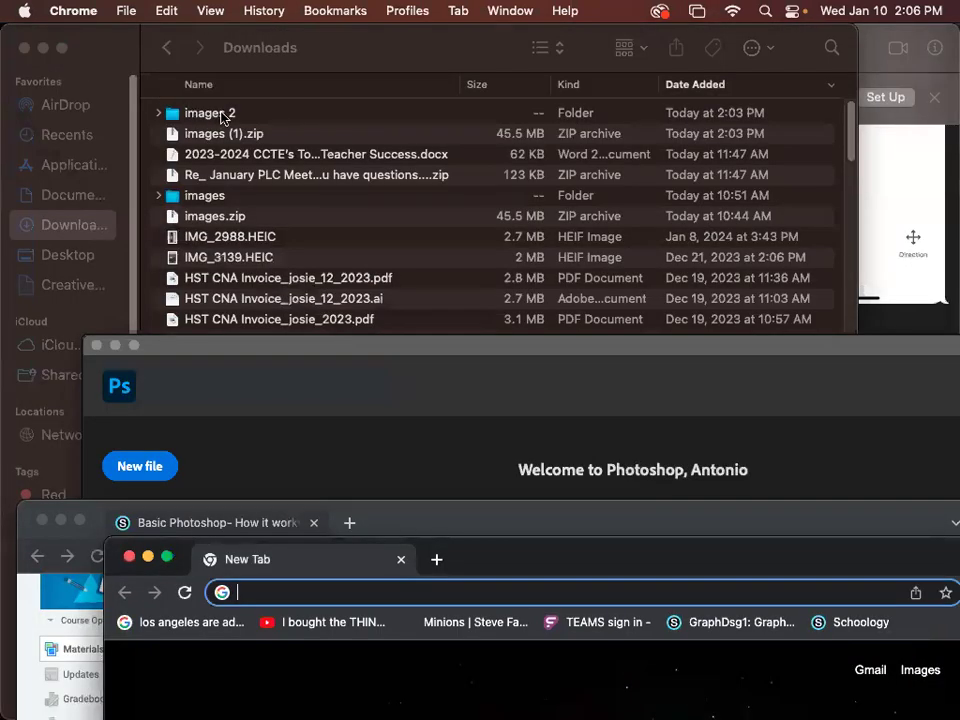
click(92, 227)
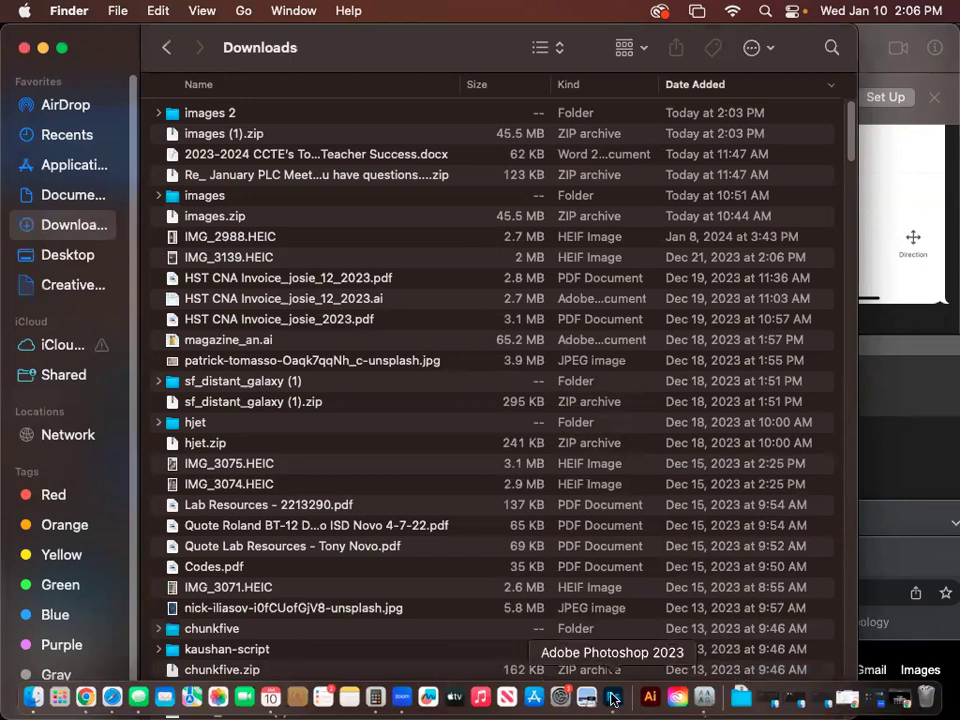
click(617, 706)
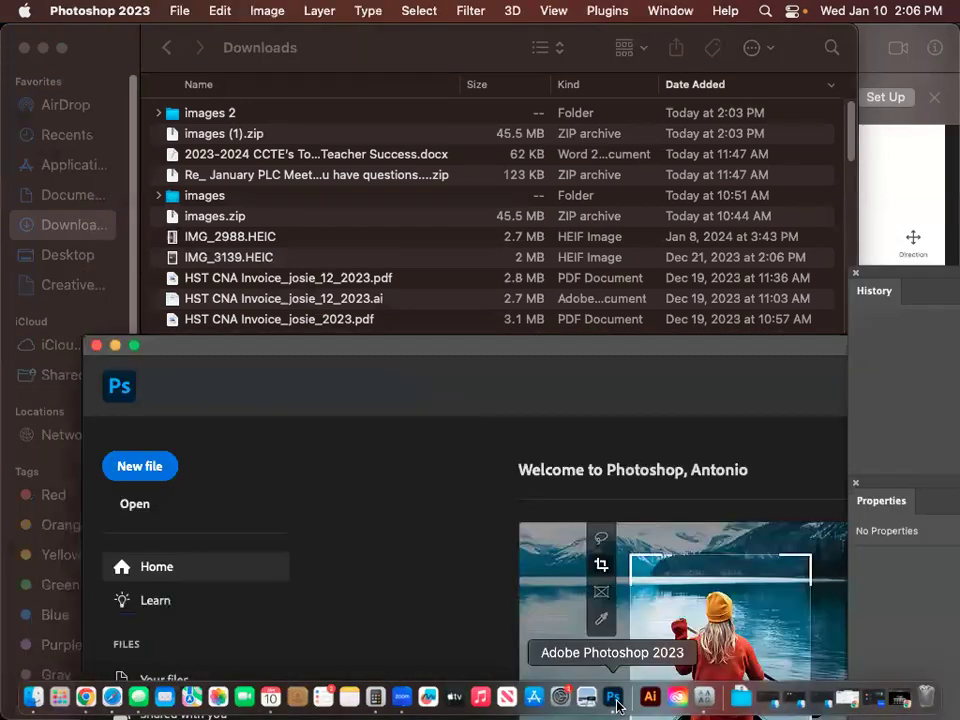
Move the Photoshop window to the upper edge of the display and capture a screenshot of the area it covers.
drag(448, 328, 366, 27)
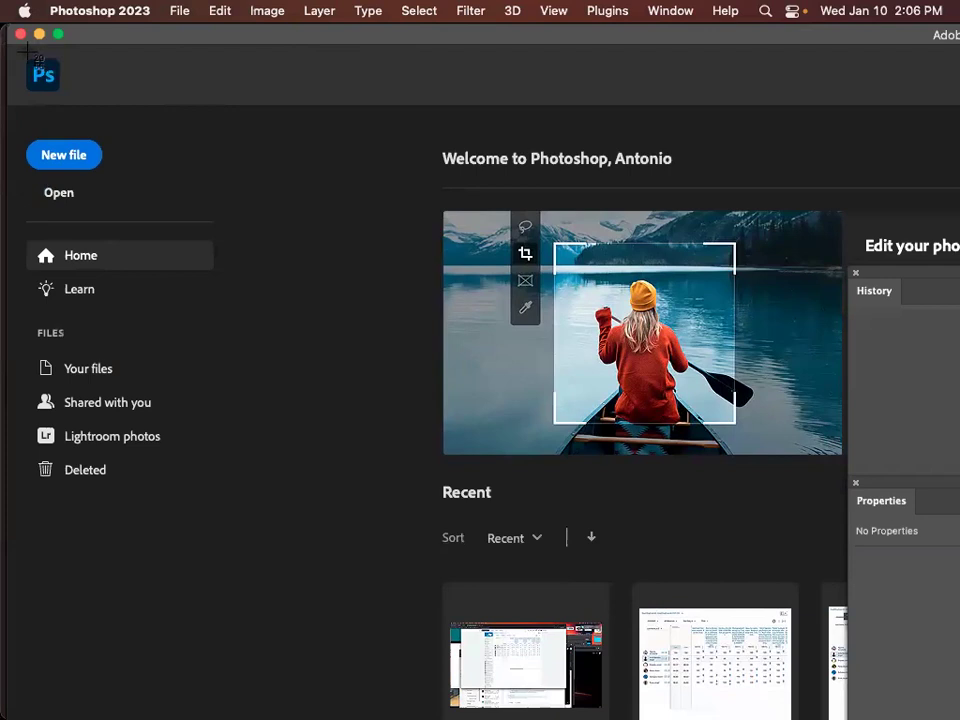
key(super+shift+4)
key(space)
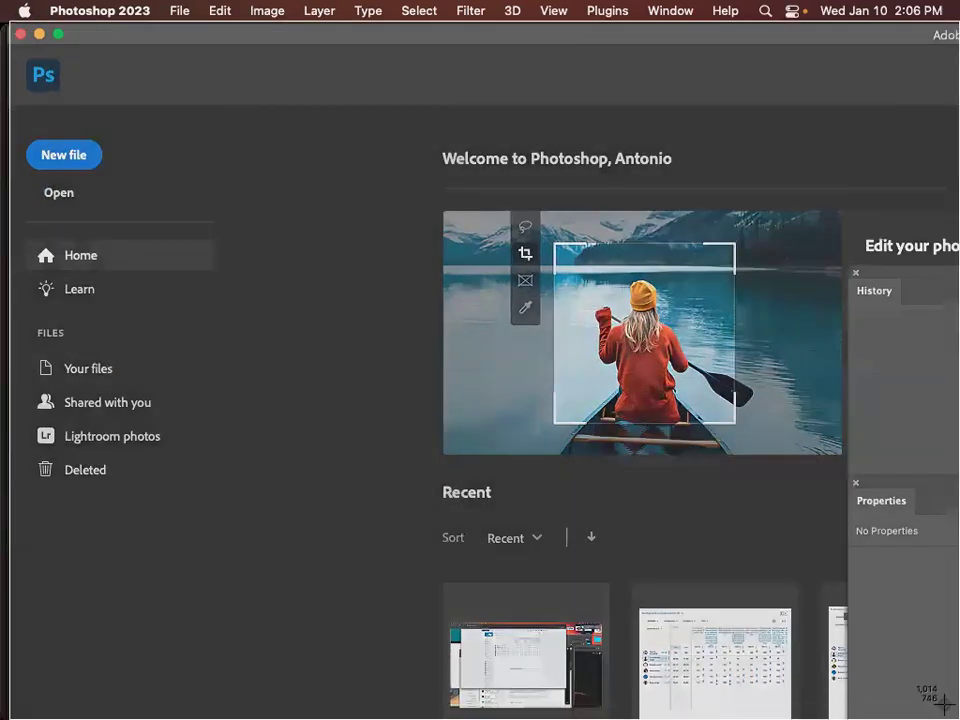
click(925, 692)
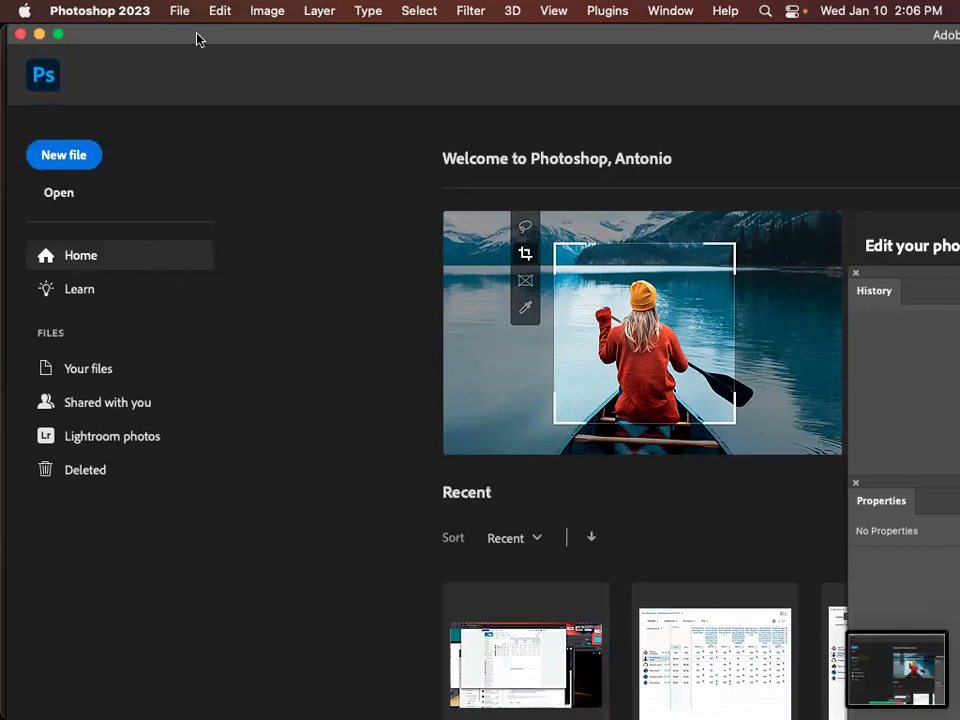
Move the Photoshop window down and aside to uncover the Downloads window, and bring Downloads to the front.
drag(199, 39, 260, 445)
drag(463, 435, 448, 477)
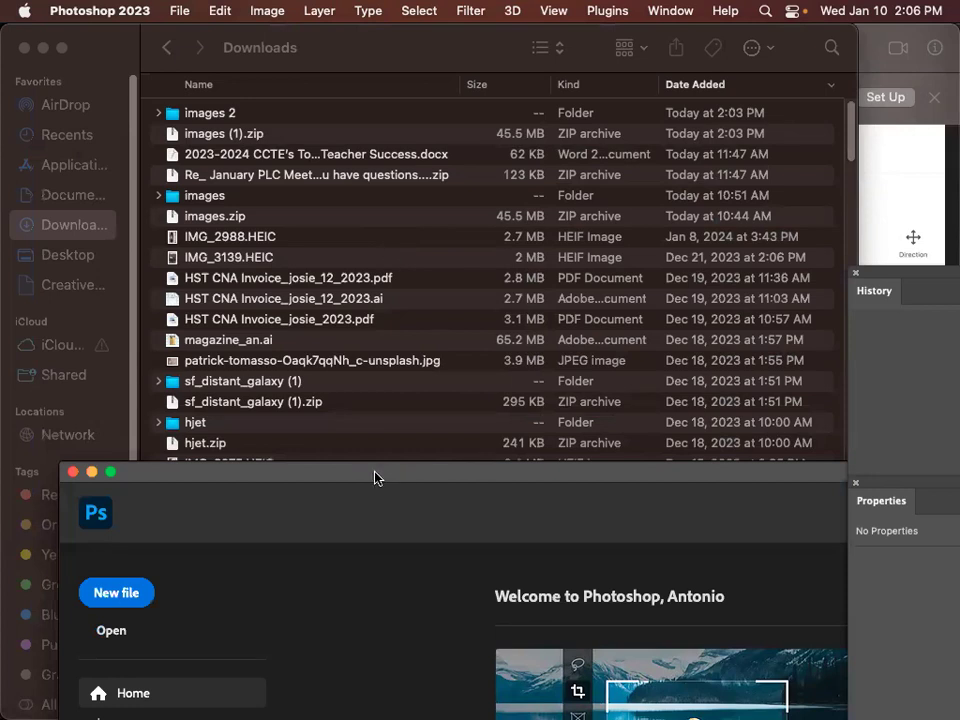
drag(382, 474, 468, 437)
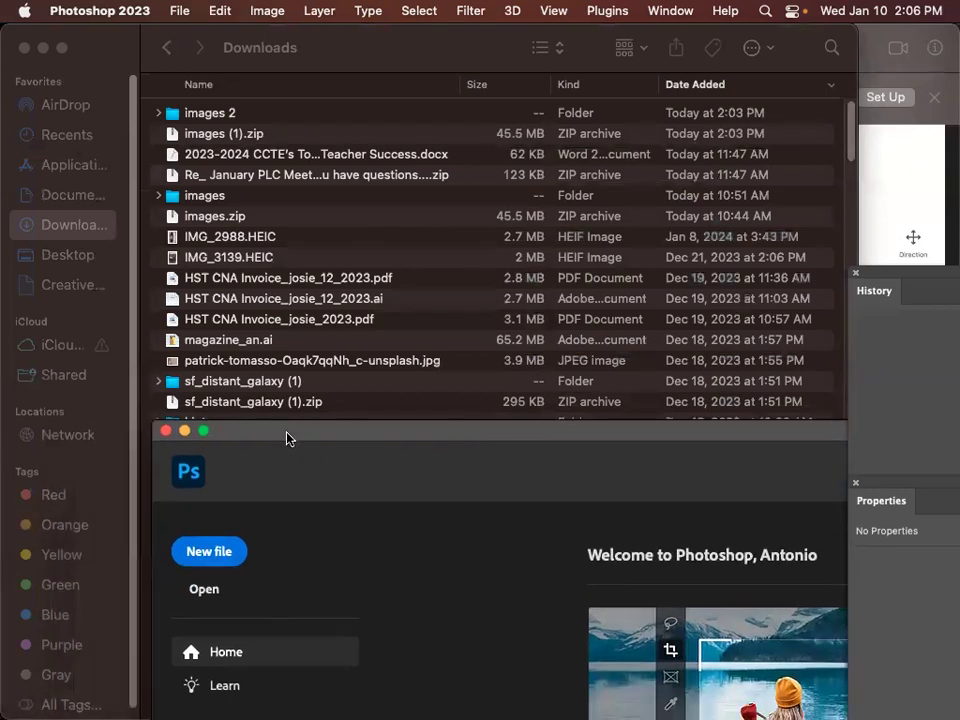
drag(287, 438, 328, 427)
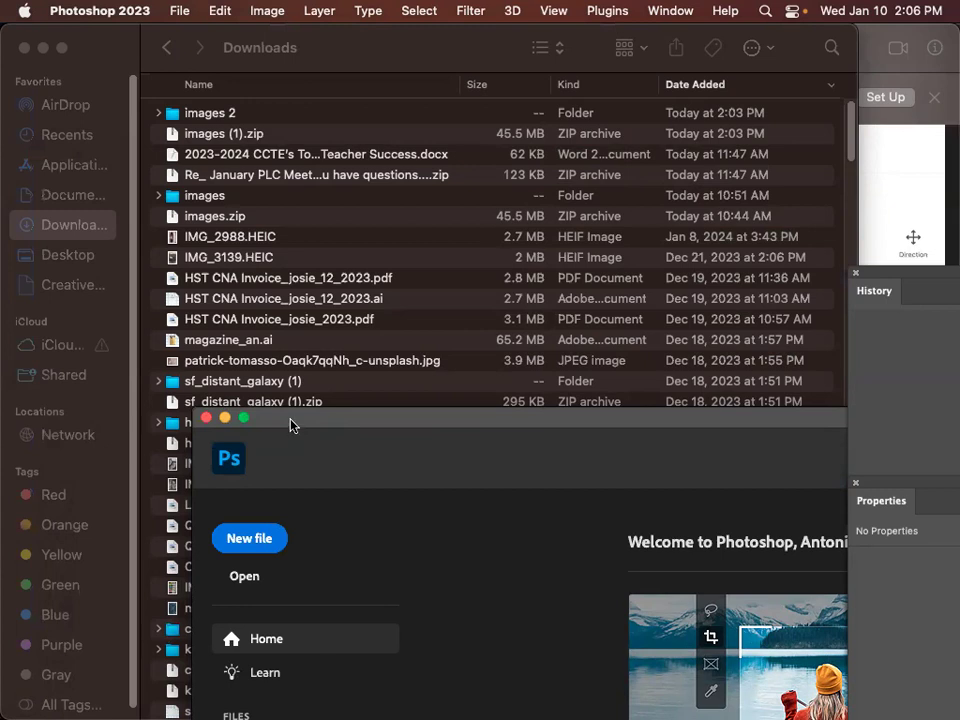
drag(290, 425, 361, 425)
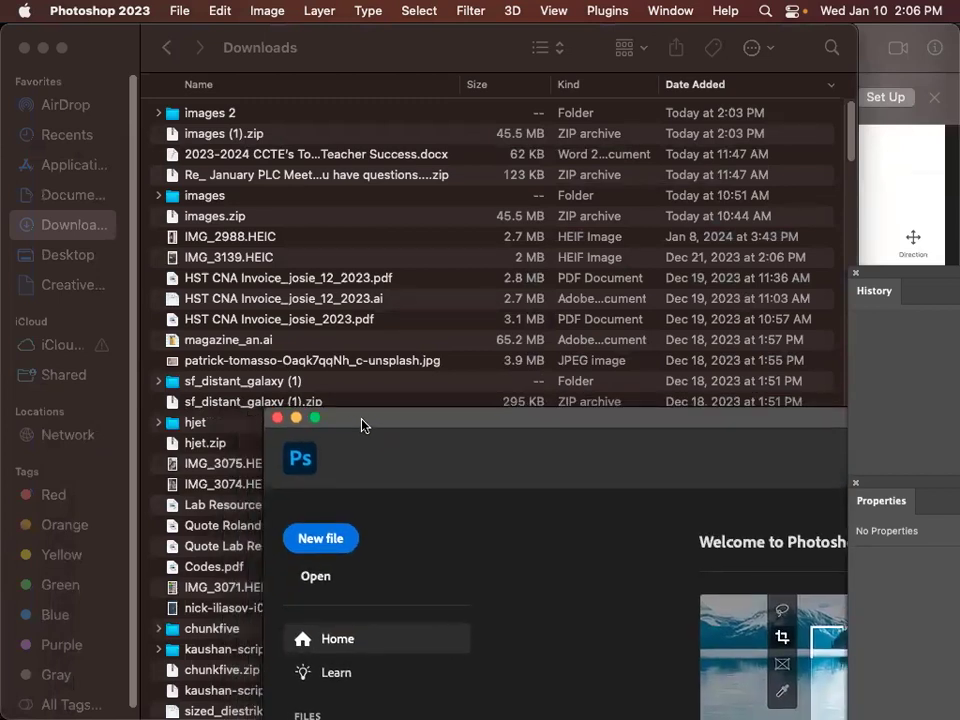
drag(362, 425, 418, 326)
click(111, 46)
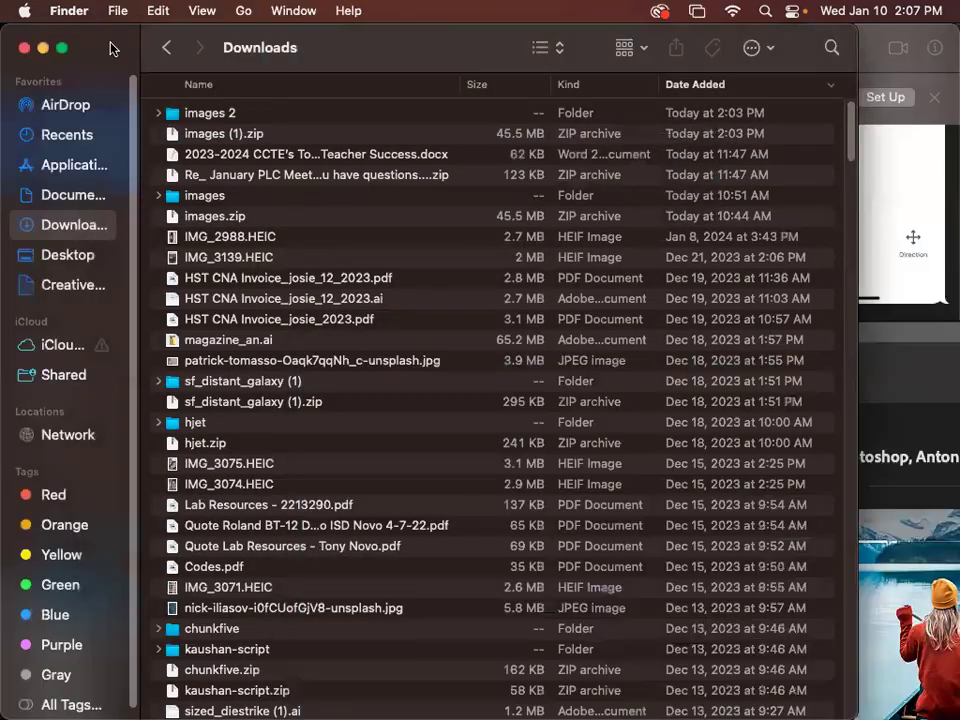
Find the Desktop & Dock page by searching System Settings for "dock" and set the Dock's position on screen to Left.
mouse_move(318, 706)
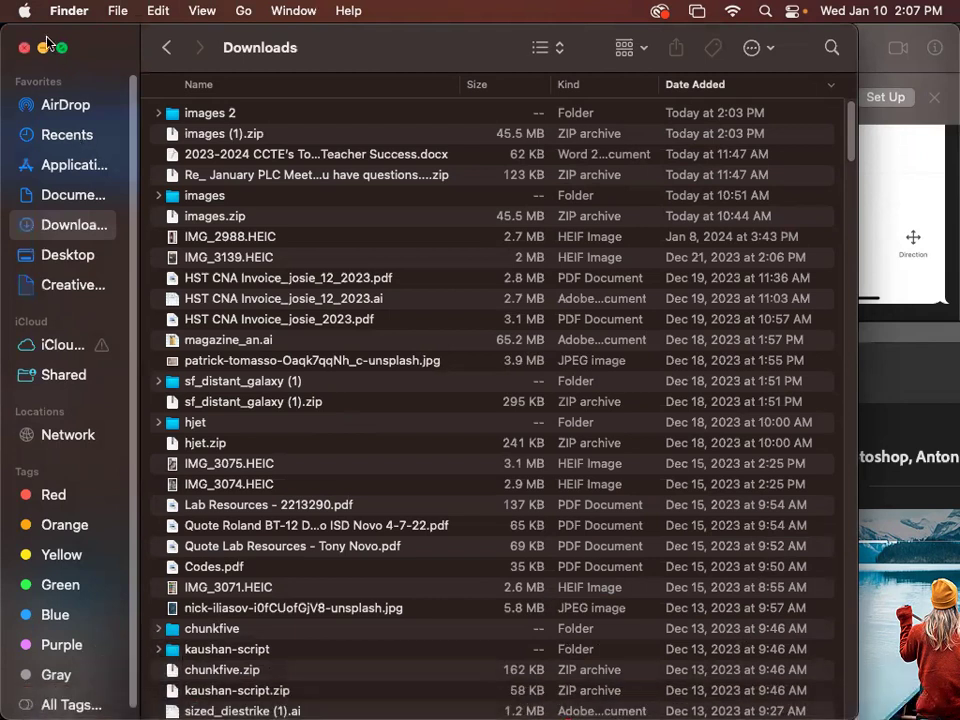
click(25, 10)
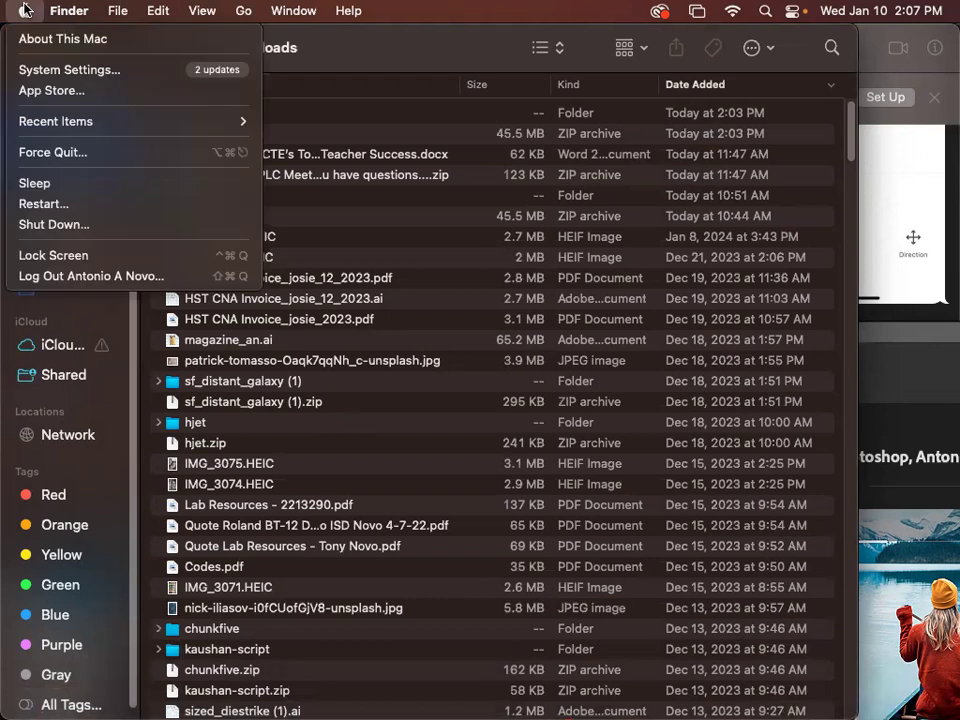
click(51, 72)
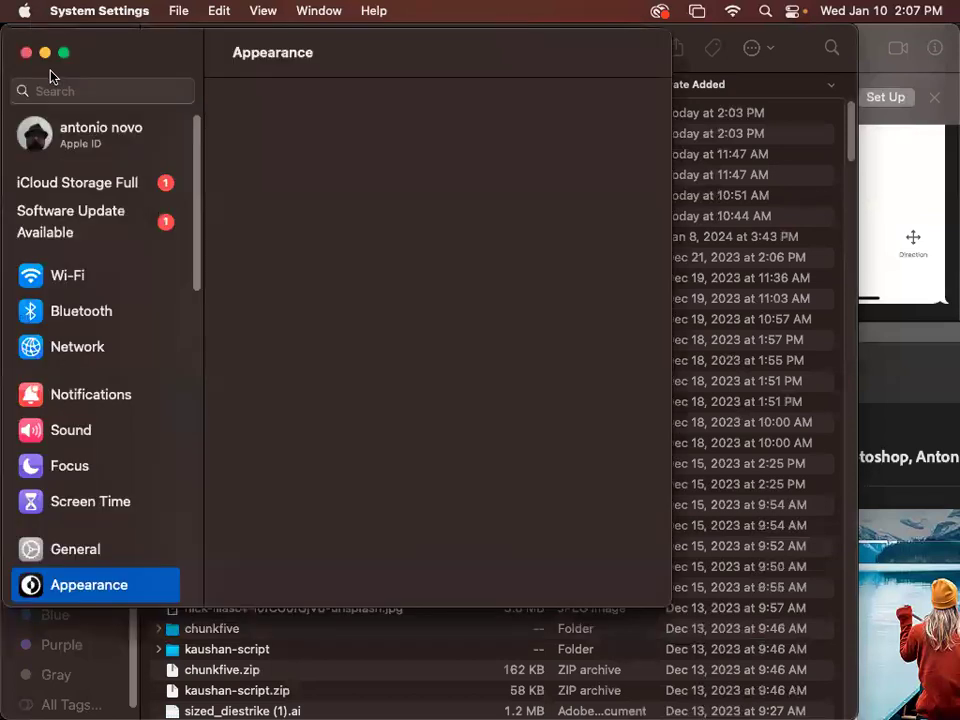
click(88, 91)
text(dock)
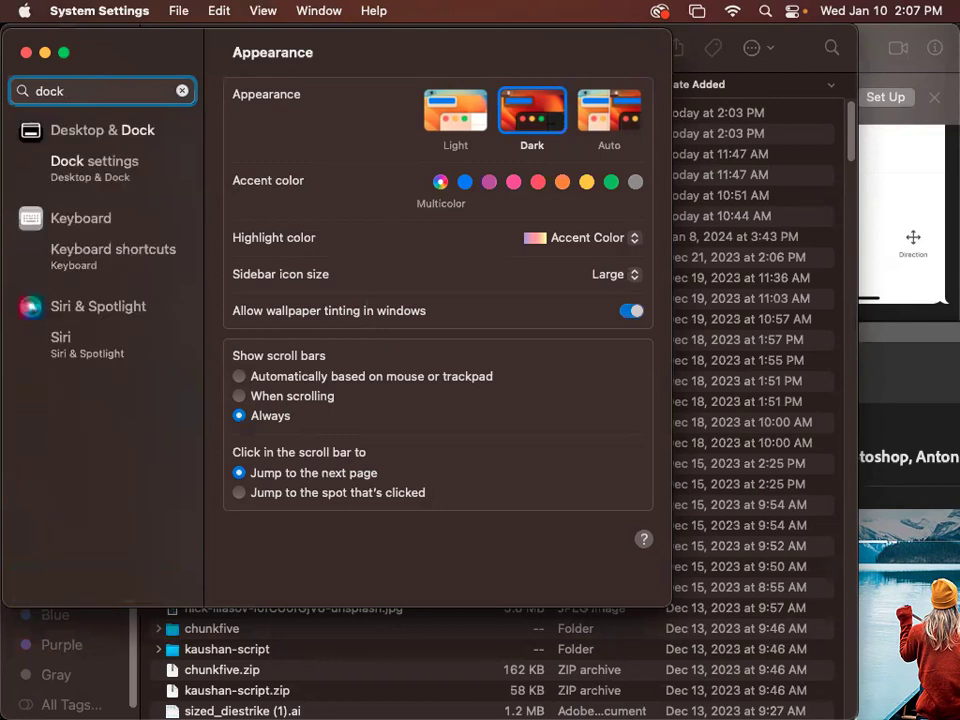
key(Return)
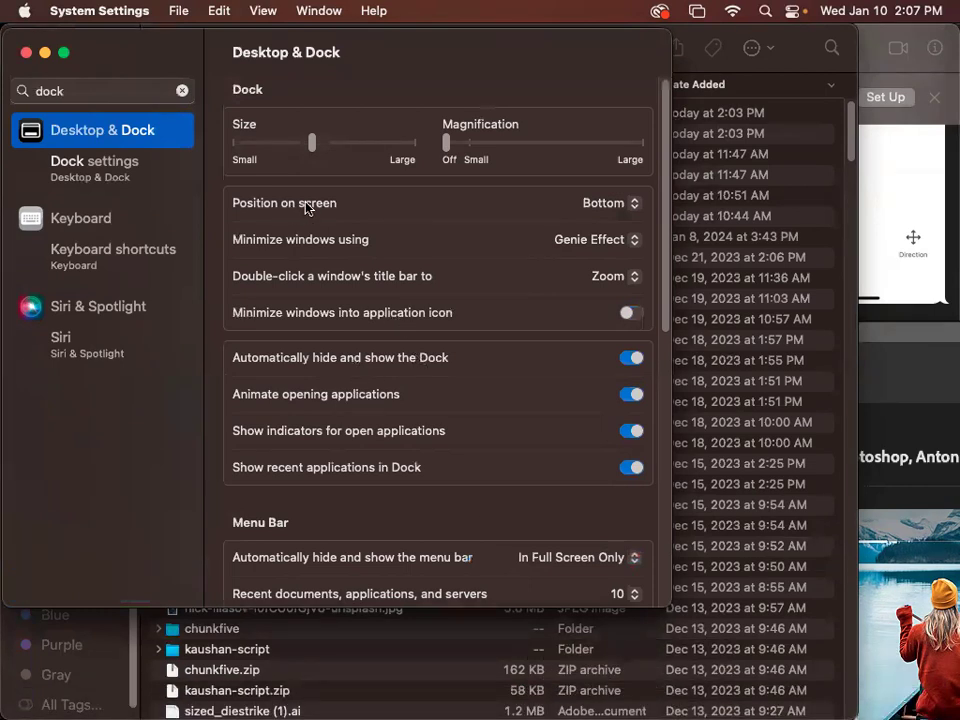
click(628, 203)
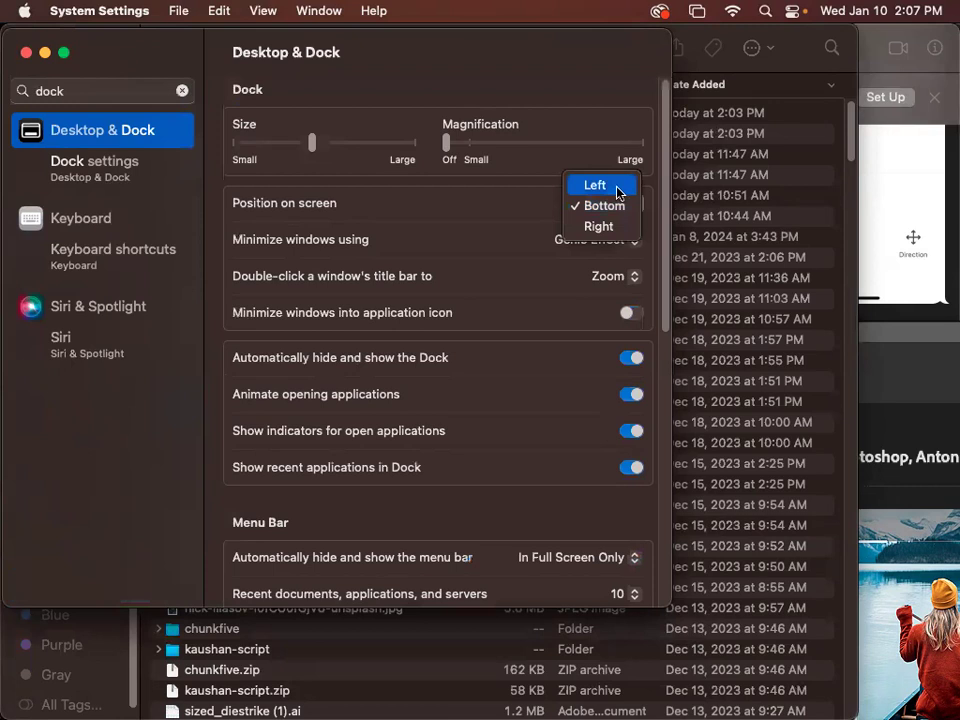
click(618, 186)
Switch to Photoshop 2023 from the Dock and quit it.
mouse_move(4, 143)
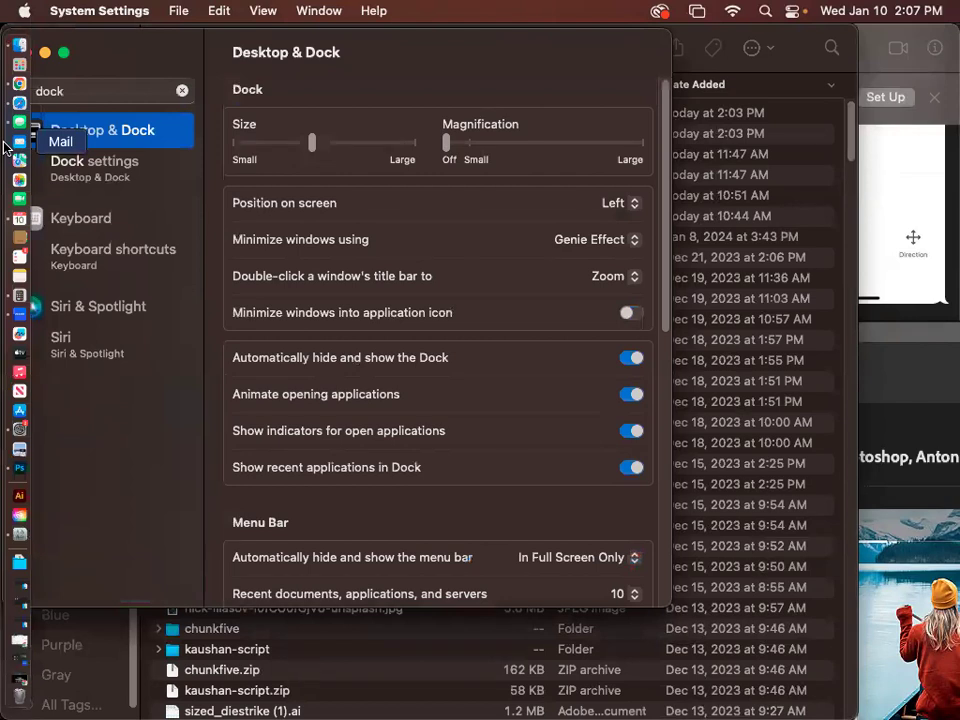
click(10, 467)
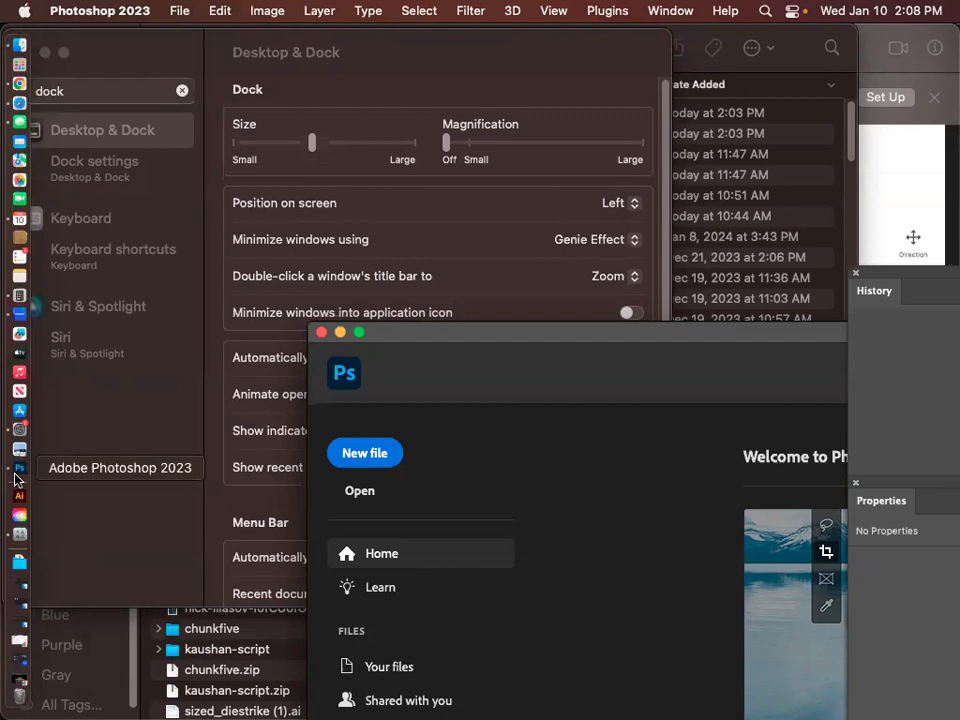
click(18, 470)
click(256, 491)
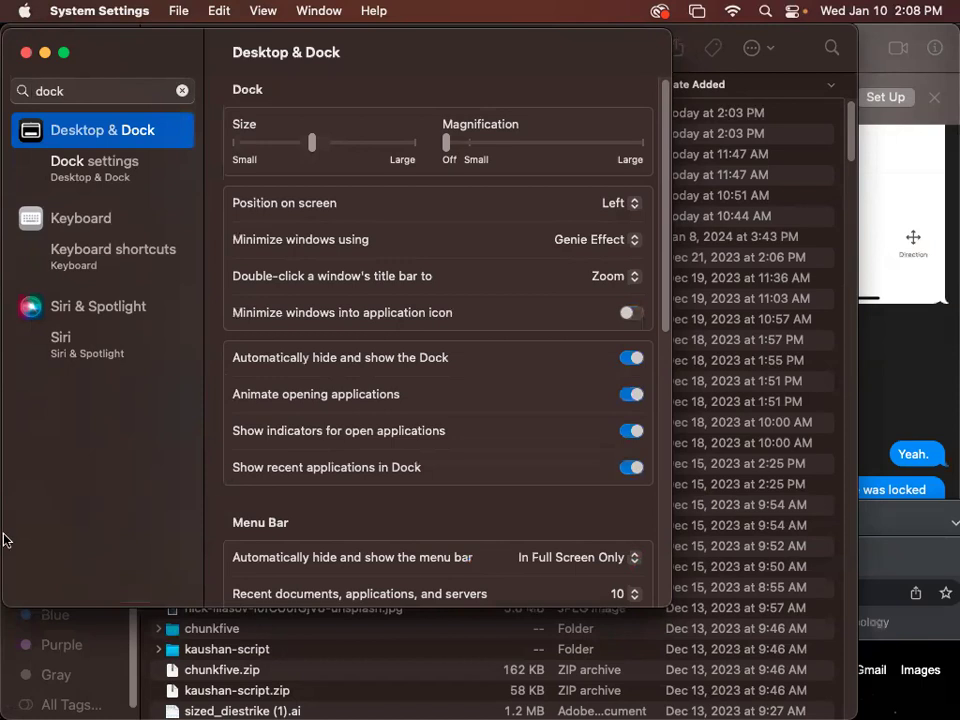
Quit the running Calculator and Messages applications after checking the Dock for open apps.
mouse_move(4, 531)
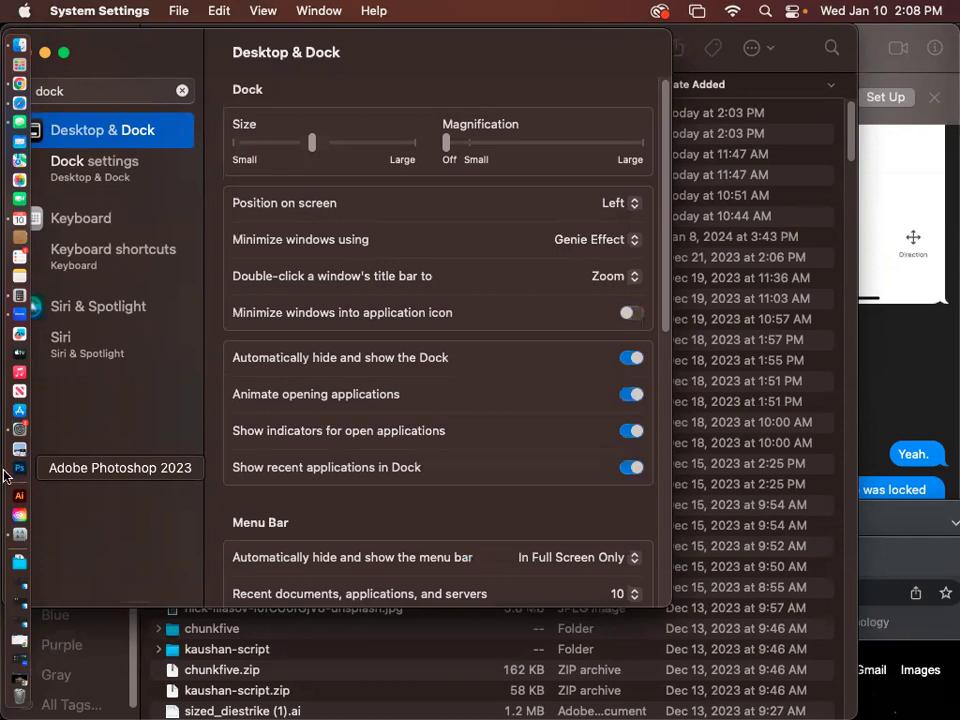
click(17, 296)
key(super+q)
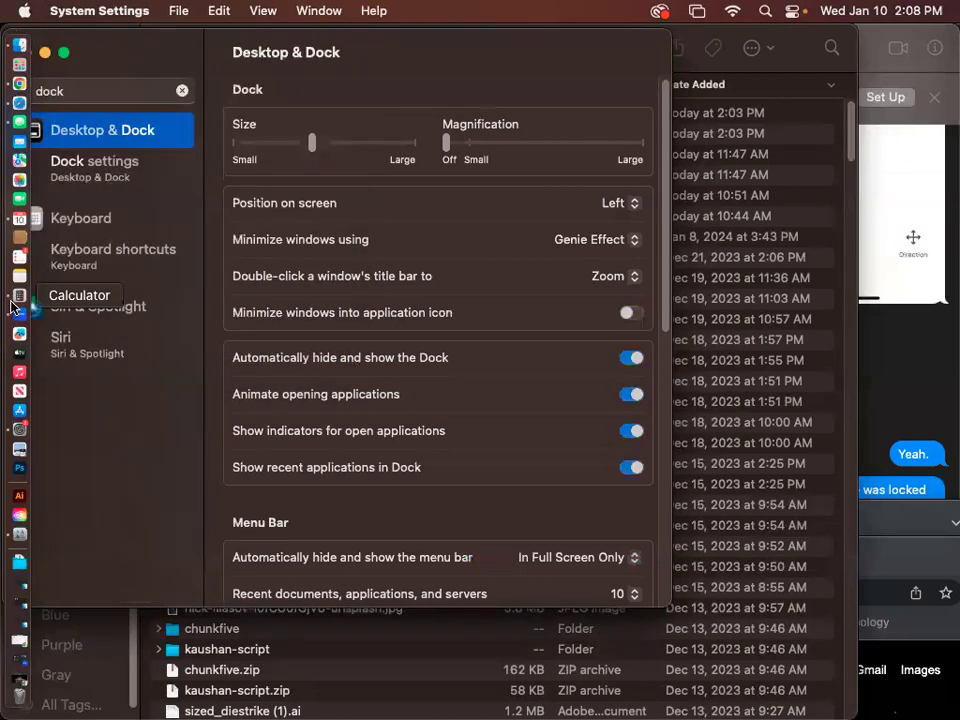
click(21, 124)
key(super+q)
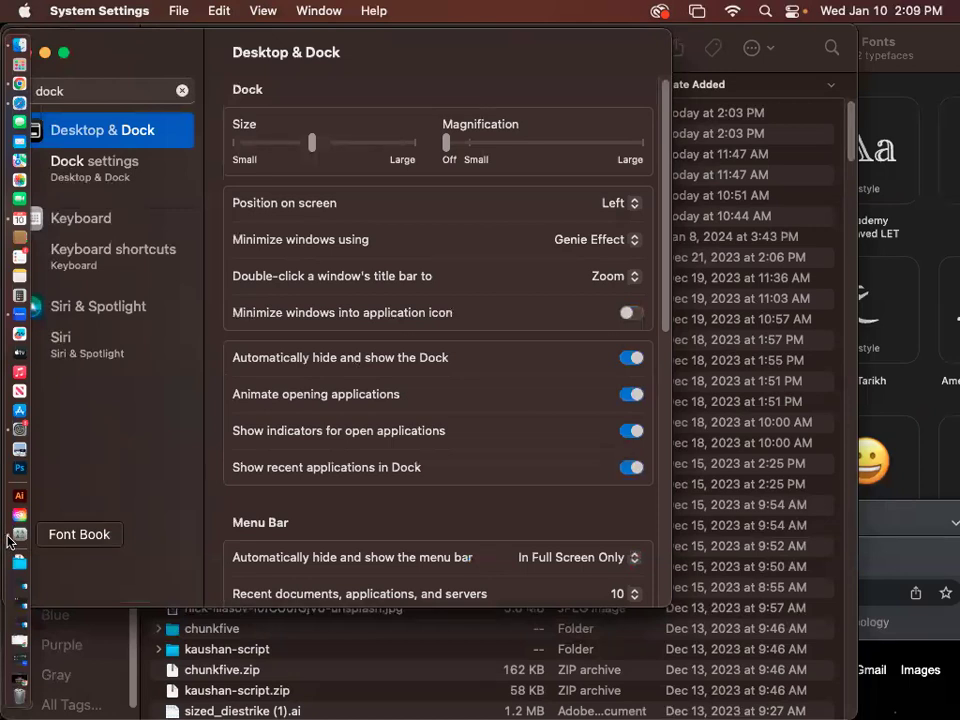
Bring the Downloads window forward and remove Adobe Photoshop 2023 from the Dock.
click(800, 57)
mouse_move(8, 458)
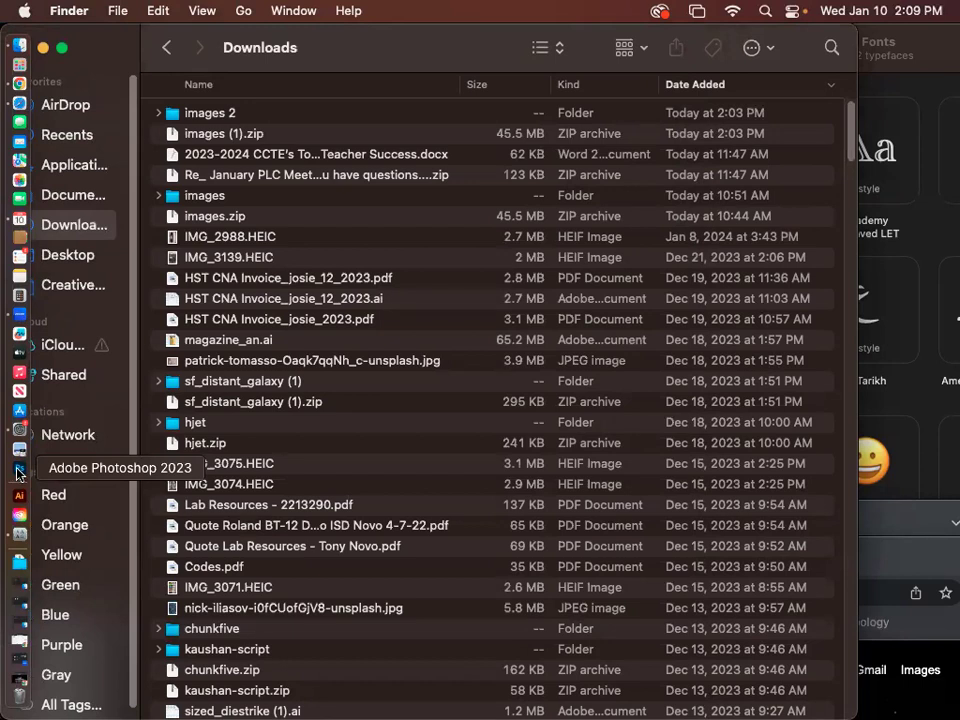
drag(17, 474, 350, 452)
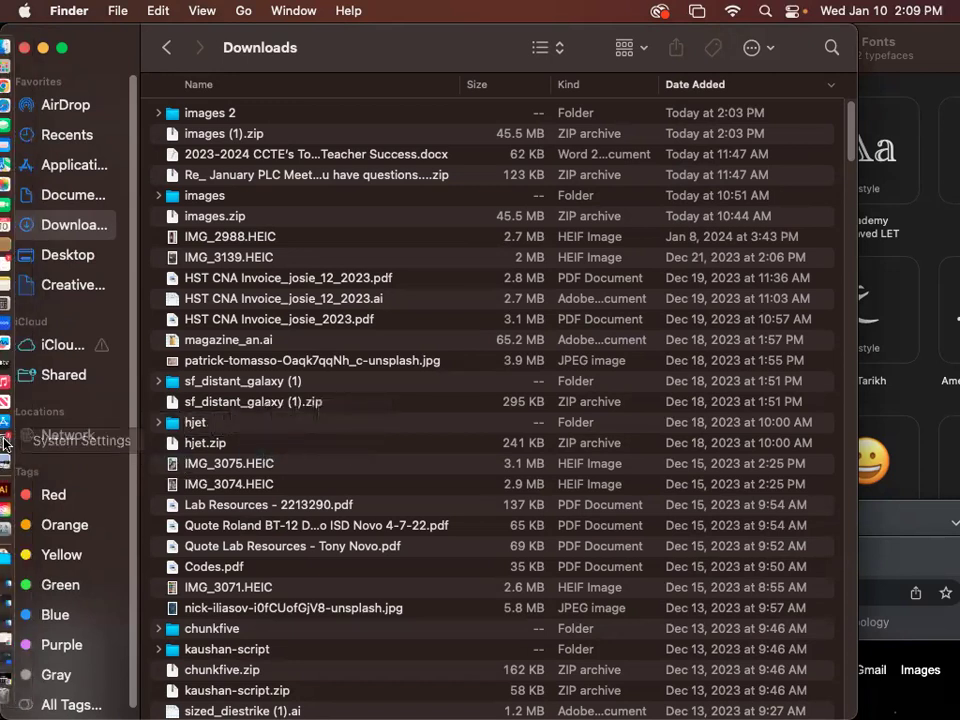
mouse_move(4, 334)
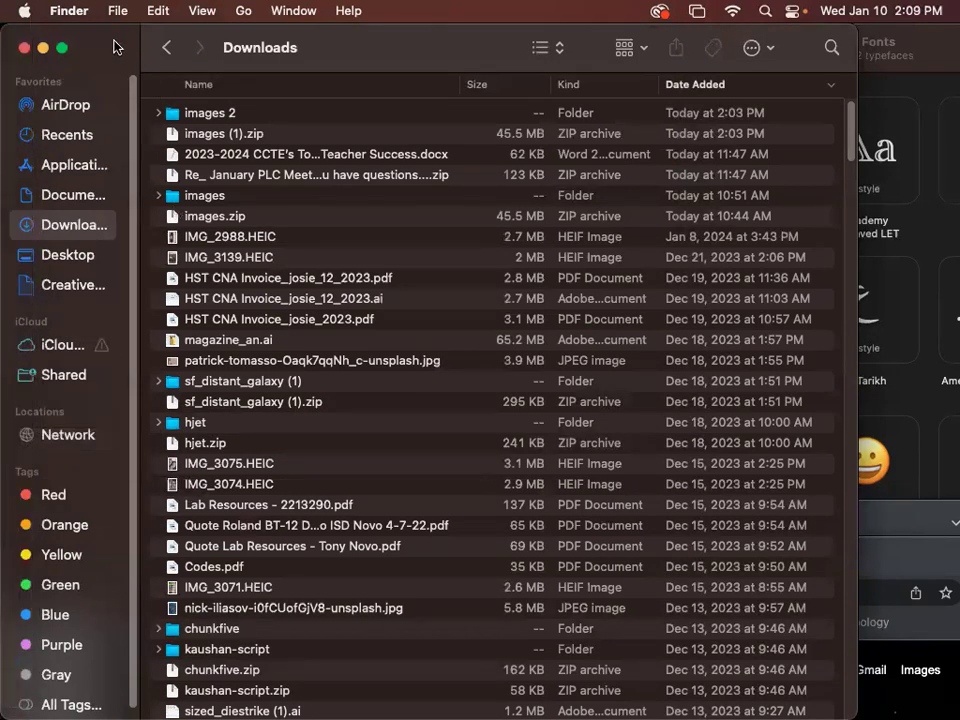
Open the Adobe Photoshop 2023 folder inside the Applications folder.
click(85, 170)
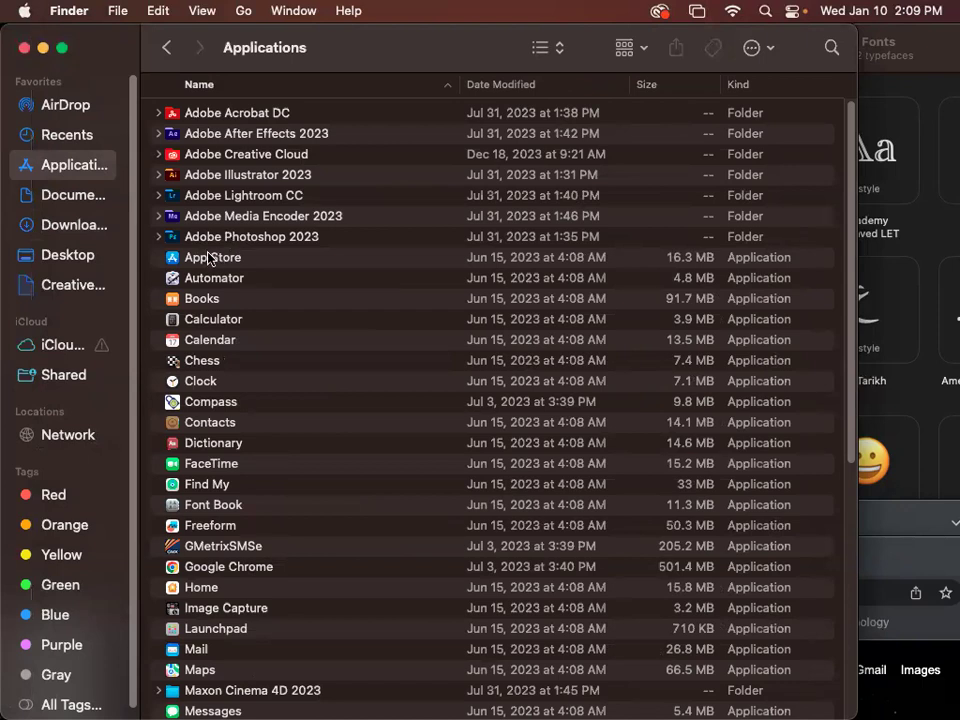
double_click(175, 238)
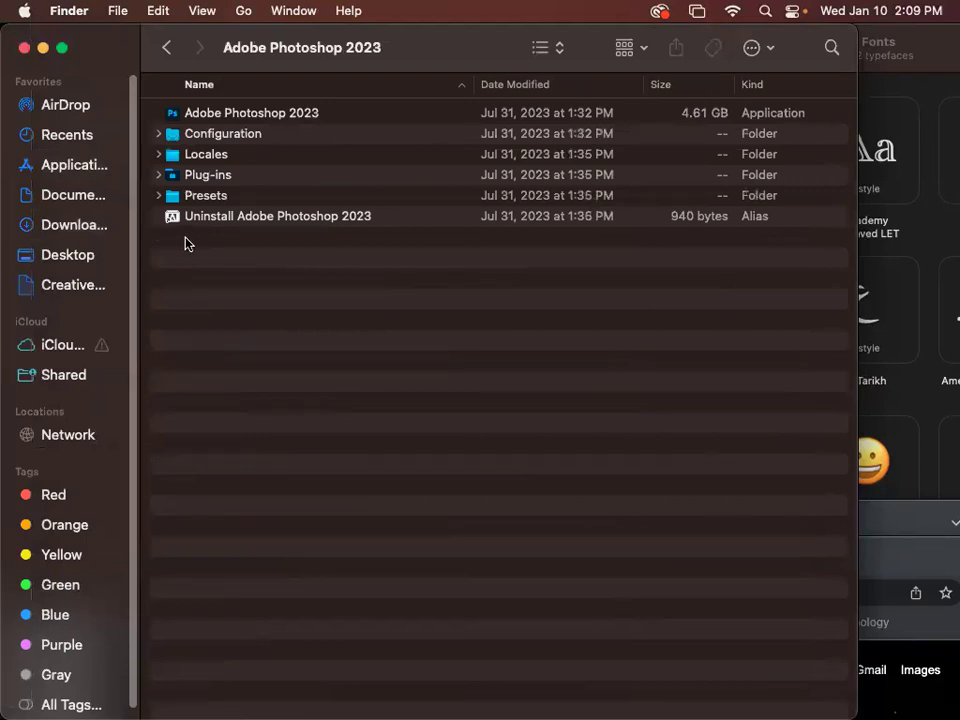
click(166, 47)
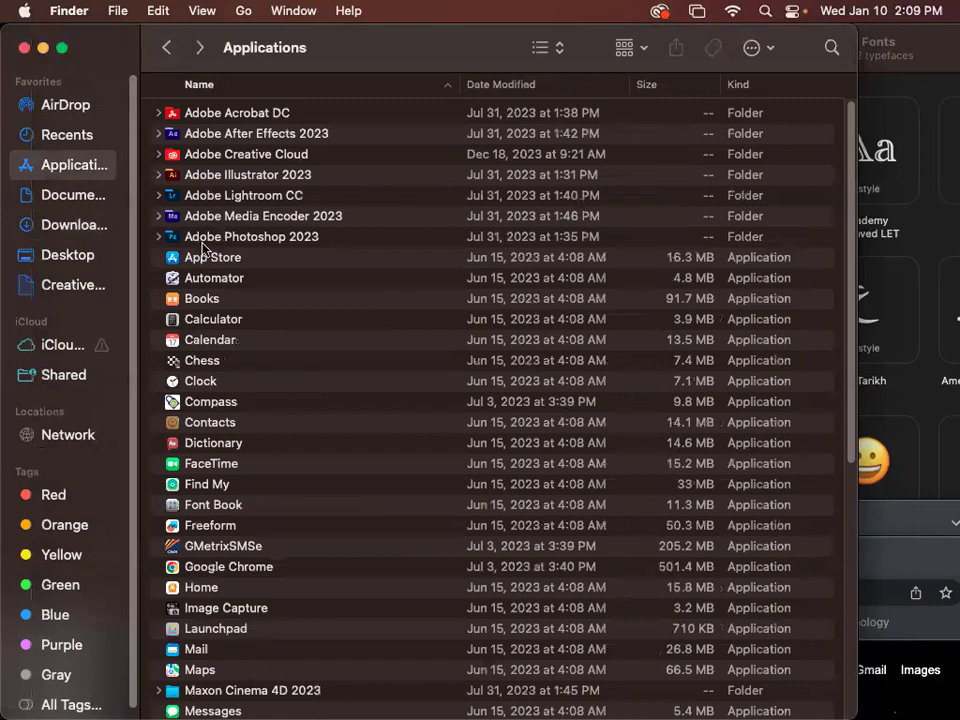
mouse_move(167, 240)
mouse_down()
mouse_move(10, 278)
mouse_move(168, 242)
mouse_up()
double_click(168, 241)
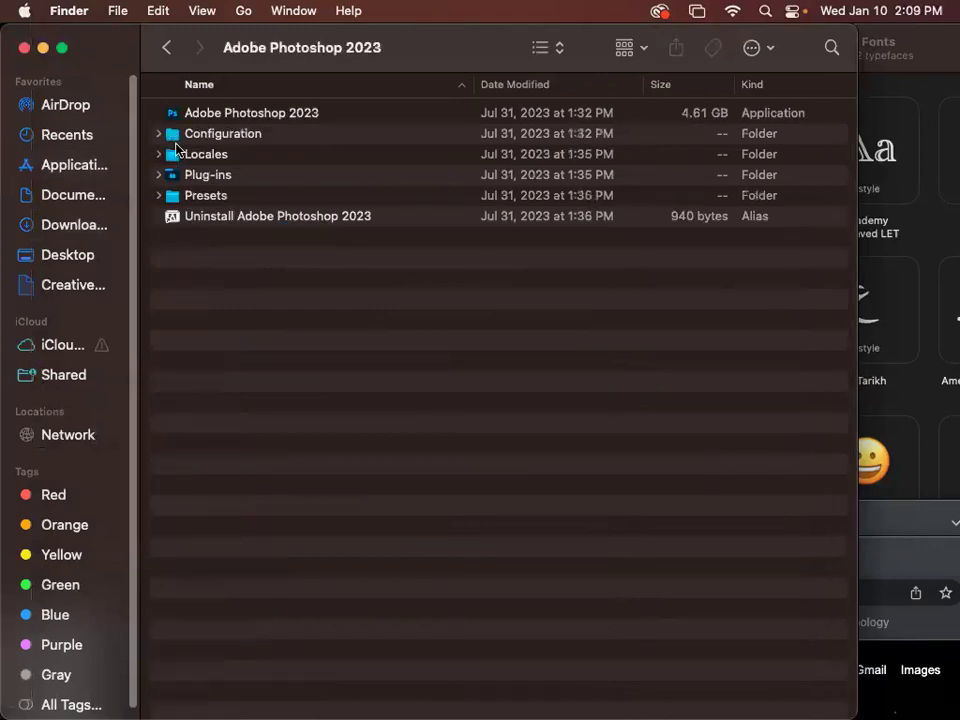
Add the Adobe Photoshop 2023 application to the Dock directly after System Settings and launch Photoshop.
click(174, 116)
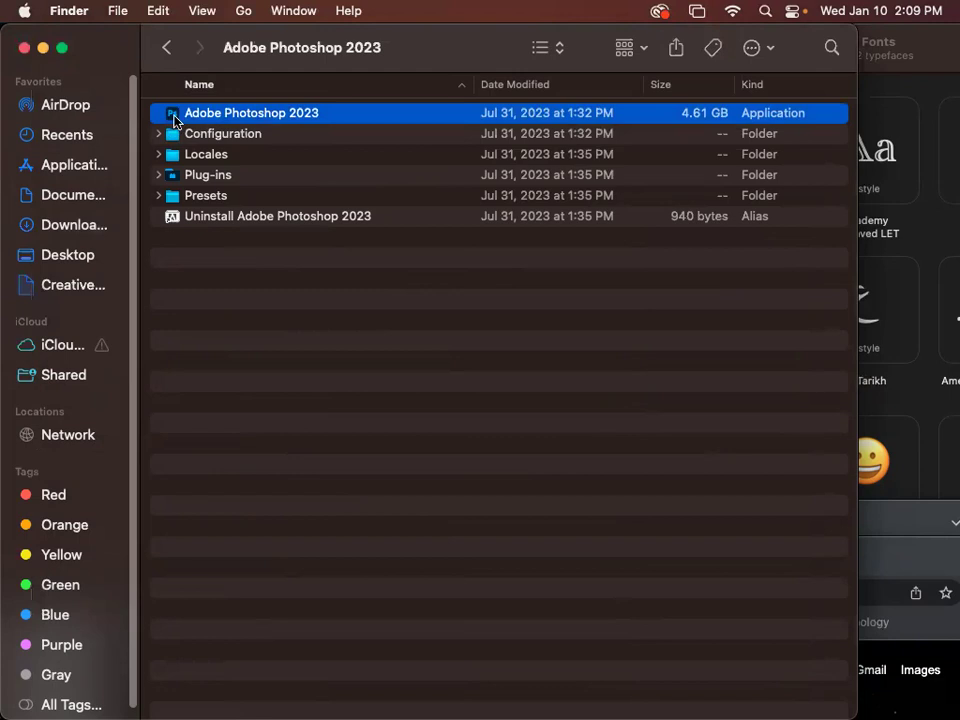
drag(174, 116, 22, 483)
drag(175, 119, 12, 446)
key(super+space)
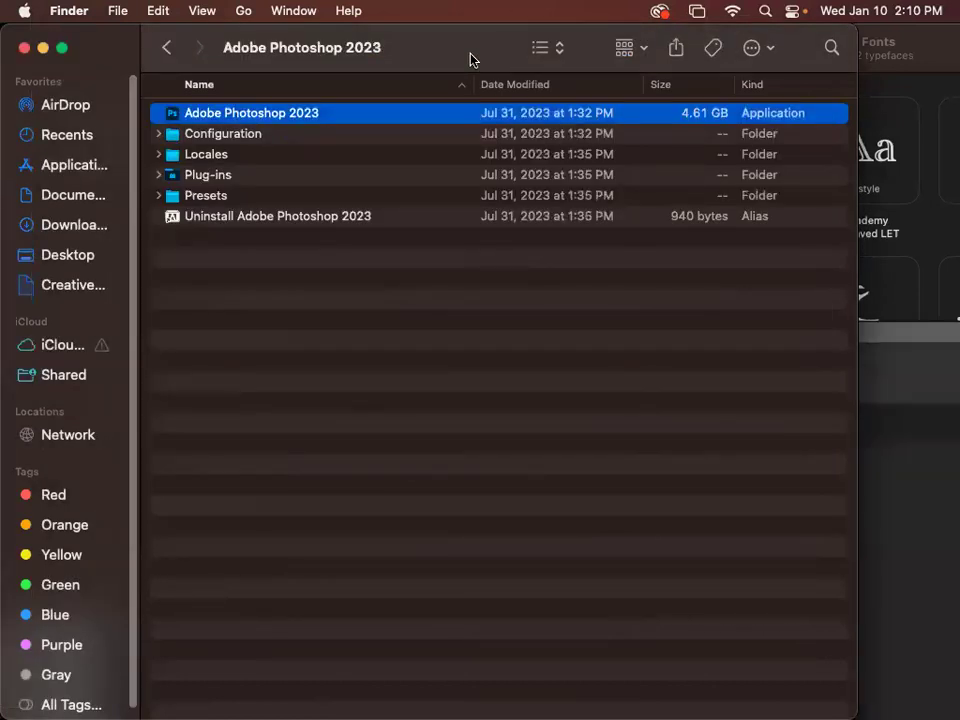
Show the Applications folder again and check for the Photoshop icon in the Dock.
click(72, 168)
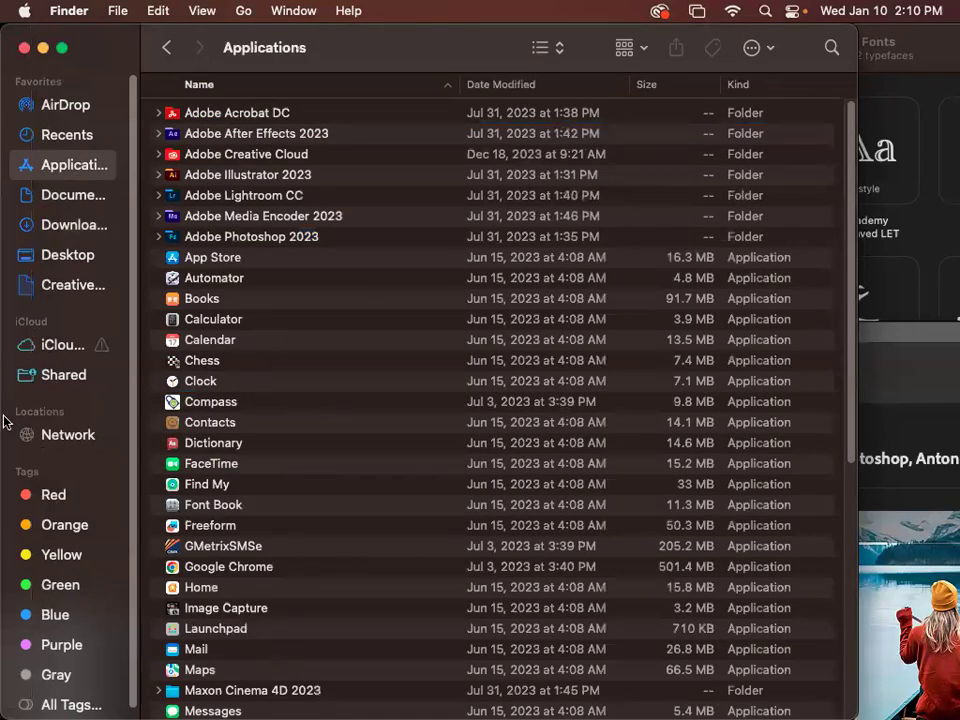
mouse_move(4, 362)
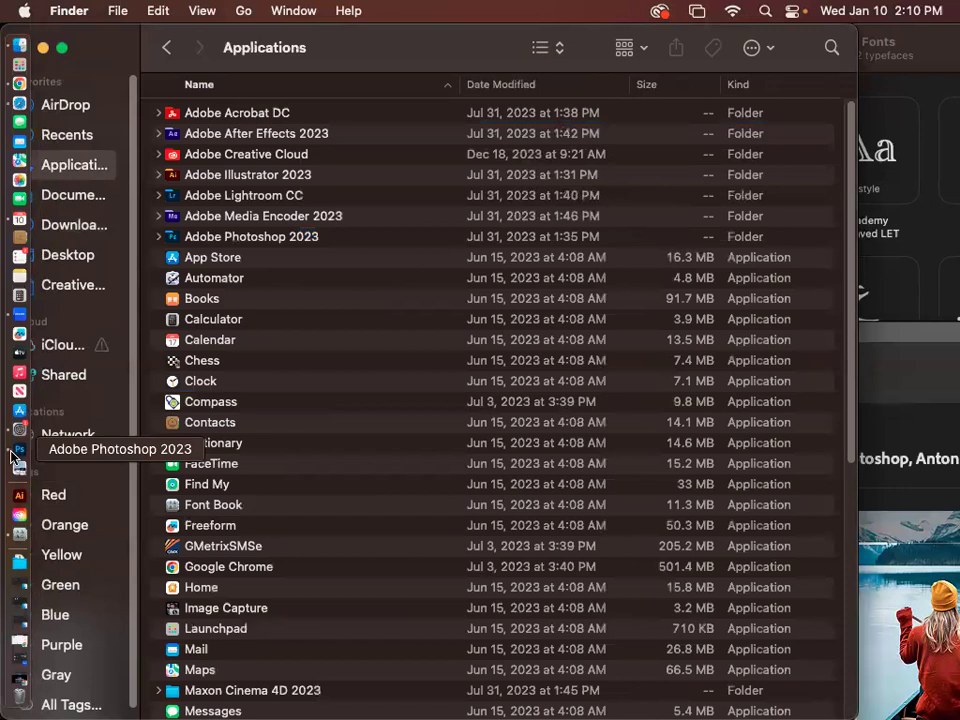
mouse_move(4, 470)
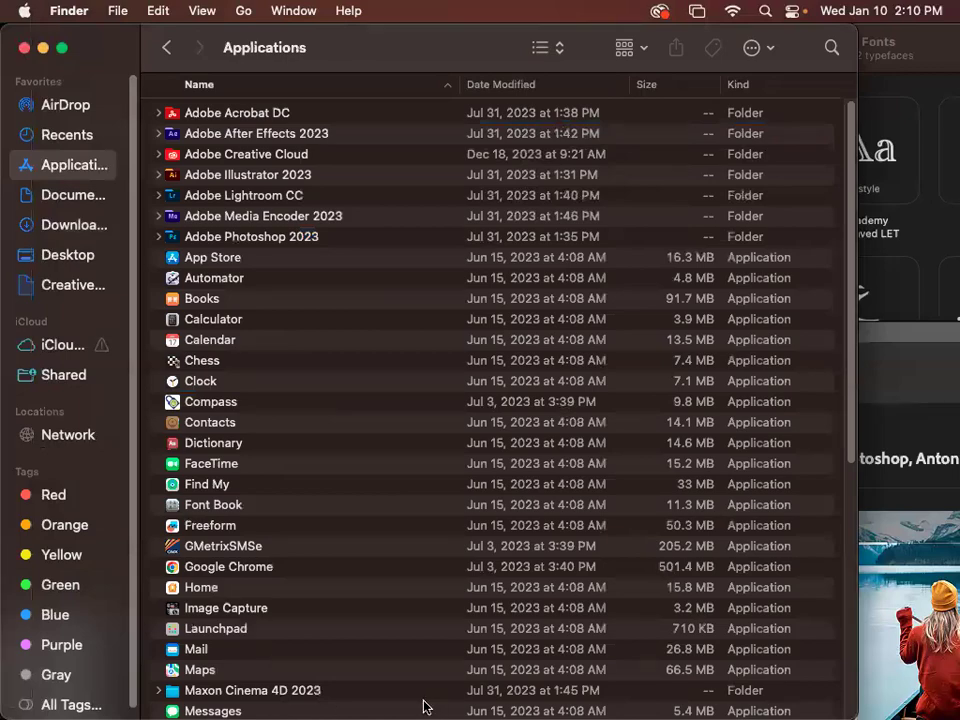
Look over the open windows in Mission Control and the app icons in Launchpad and the Dock.
key(ctrl+Up)
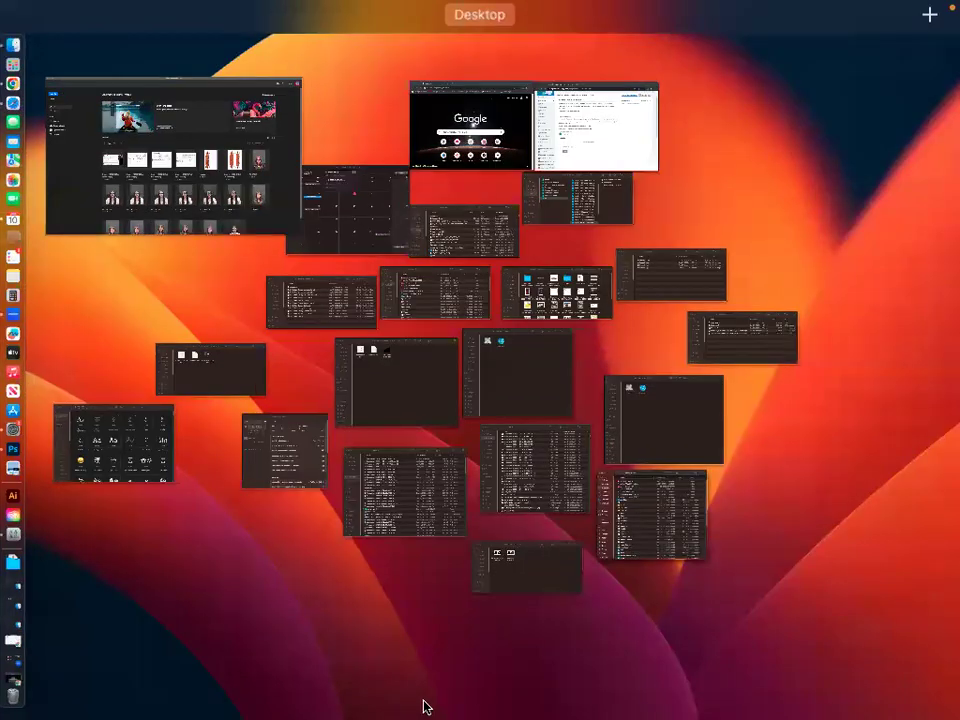
click(424, 705)
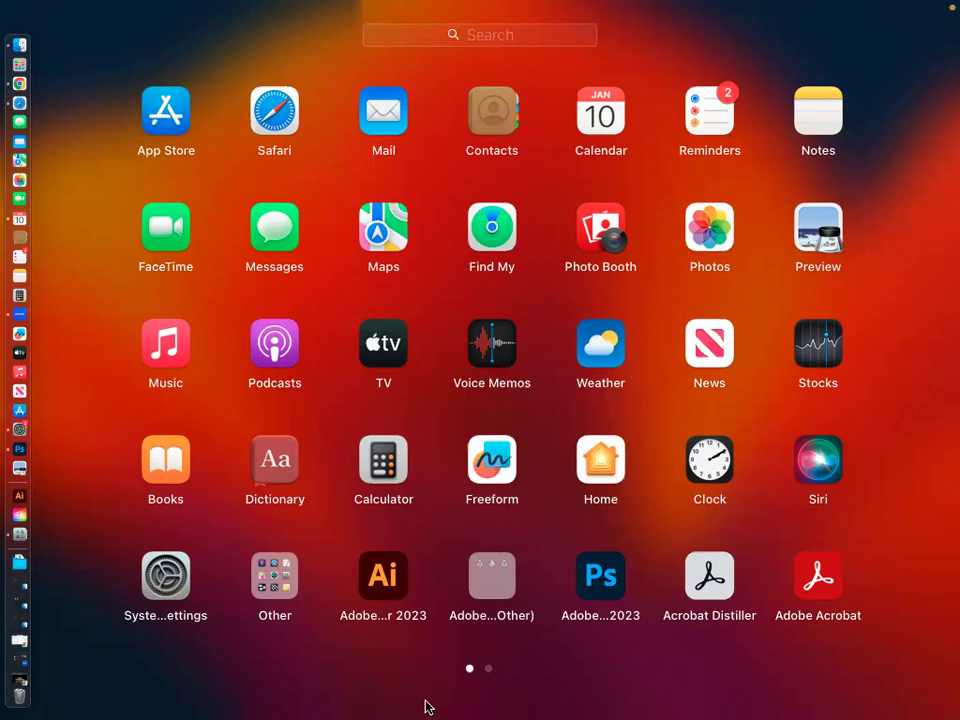
key(F4)
key(F4)
key(F4)
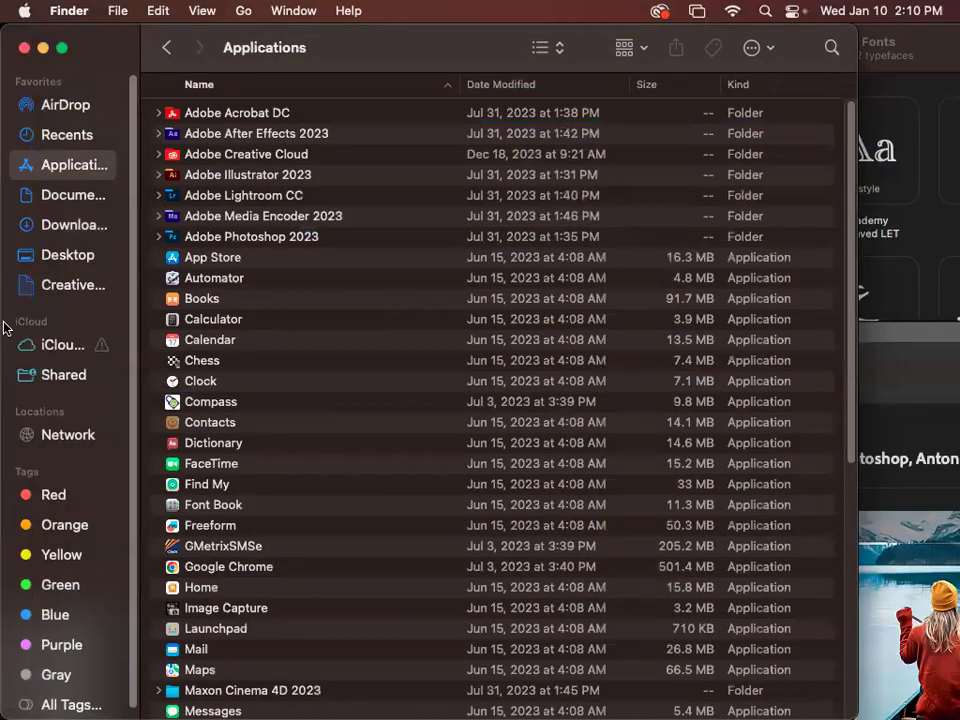
mouse_move(4, 313)
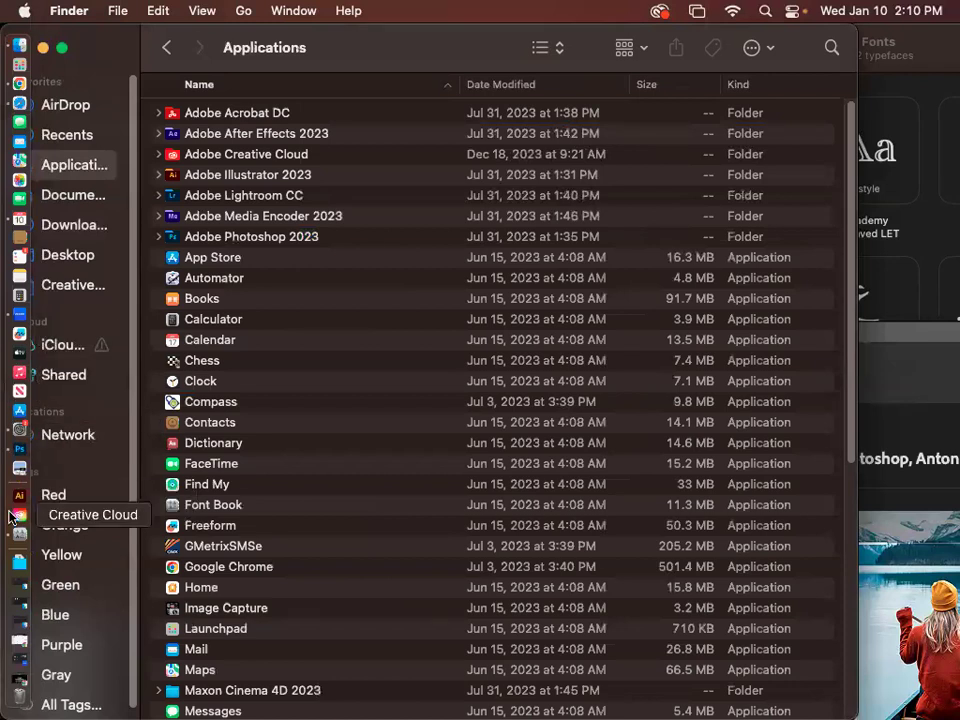
click(412, 485)
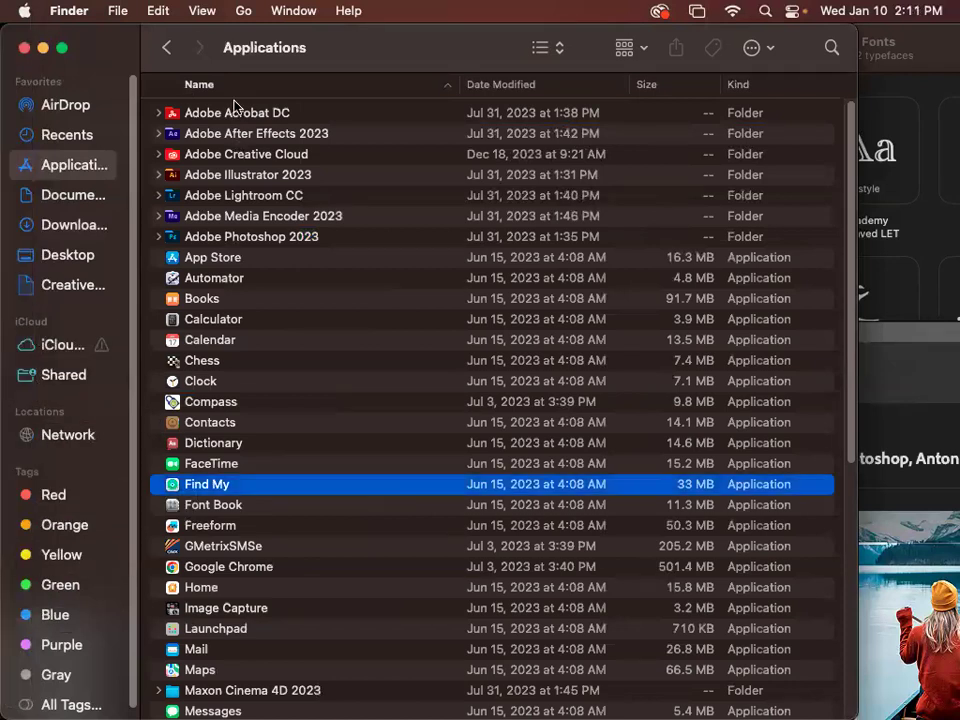
Open the images 2 folder inside the Downloads folder.
click(25, 136)
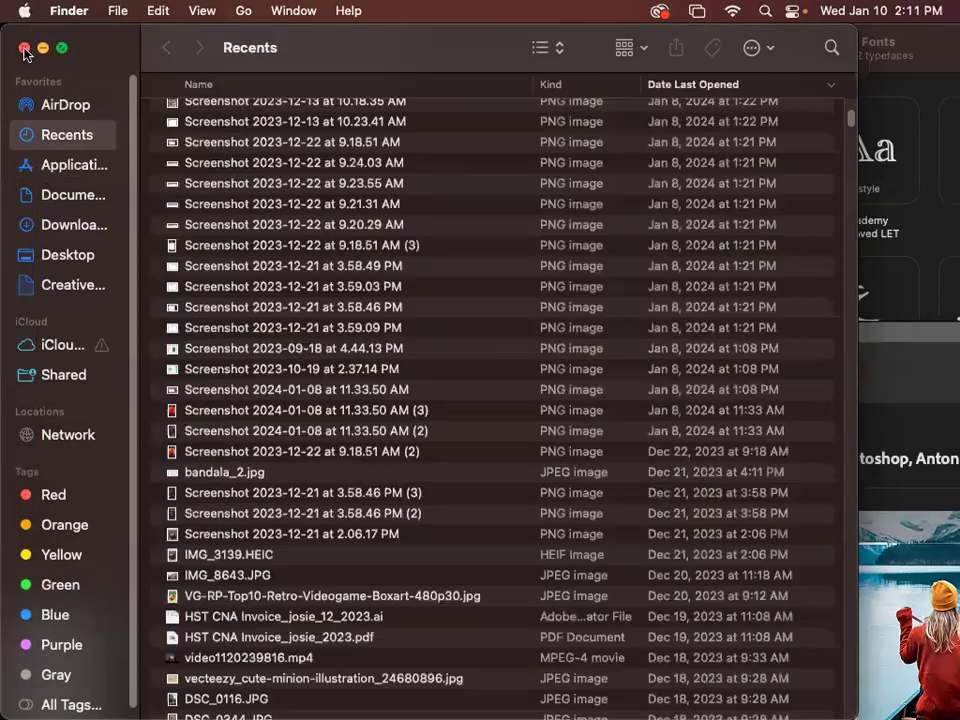
click(70, 225)
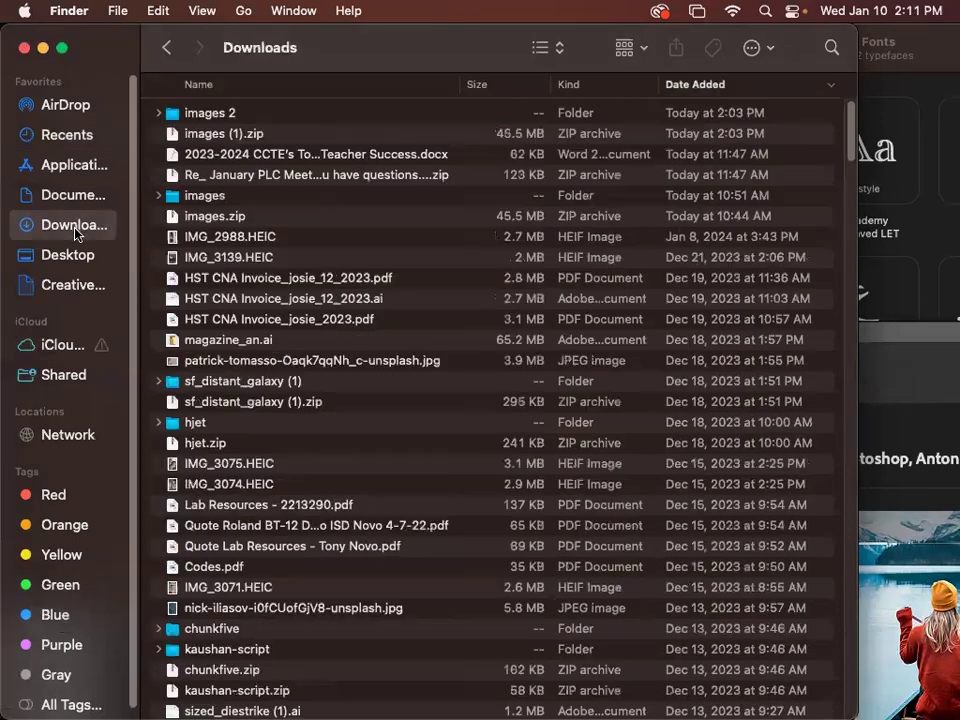
double_click(231, 112)
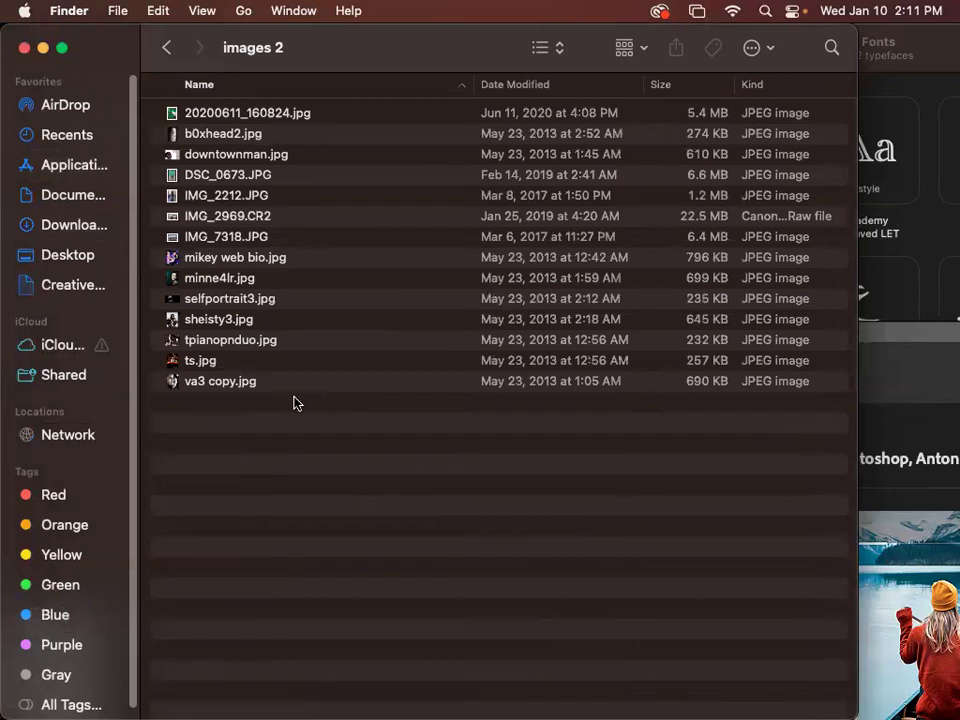
Open IMG_2969.CR2 in Camera Raw and finish there without adjusting the photo.
click(262, 222)
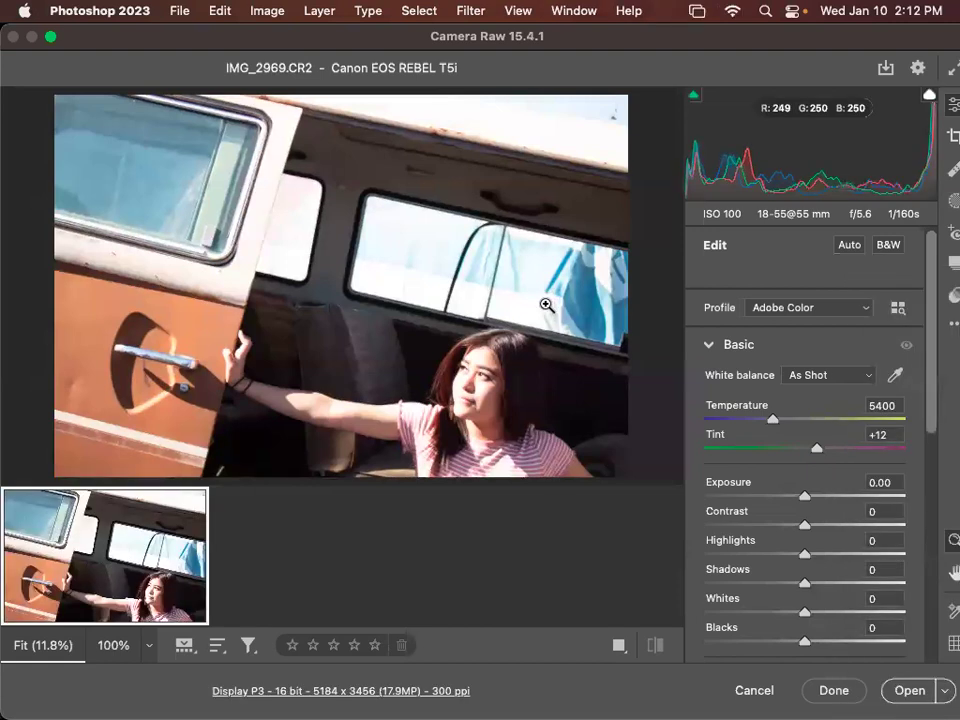
drag(630, 42, 562, 30)
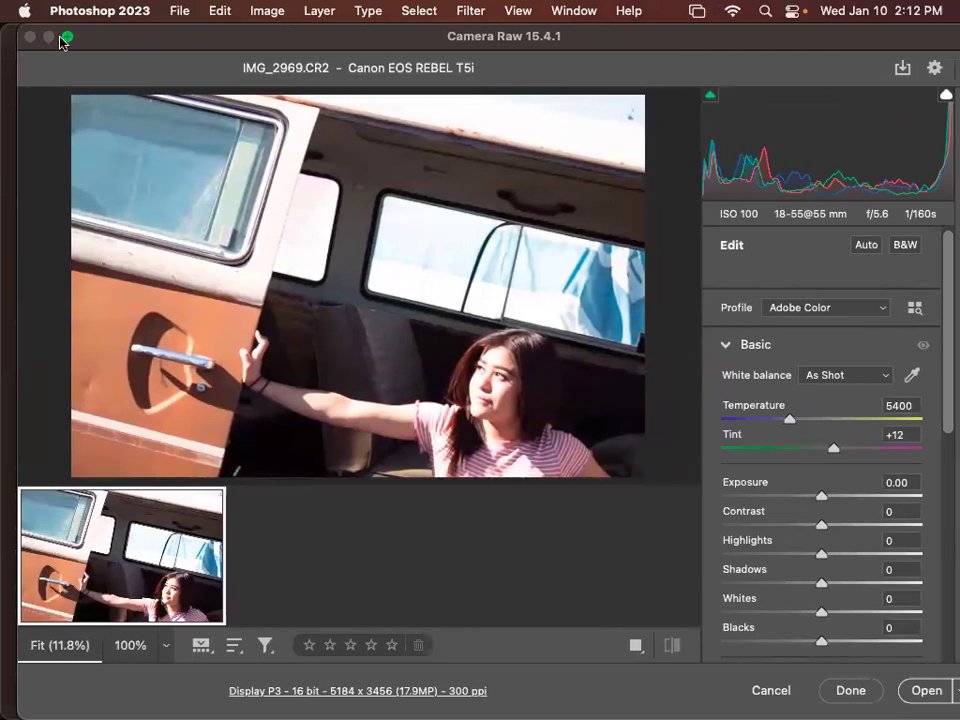
drag(146, 41, 98, 38)
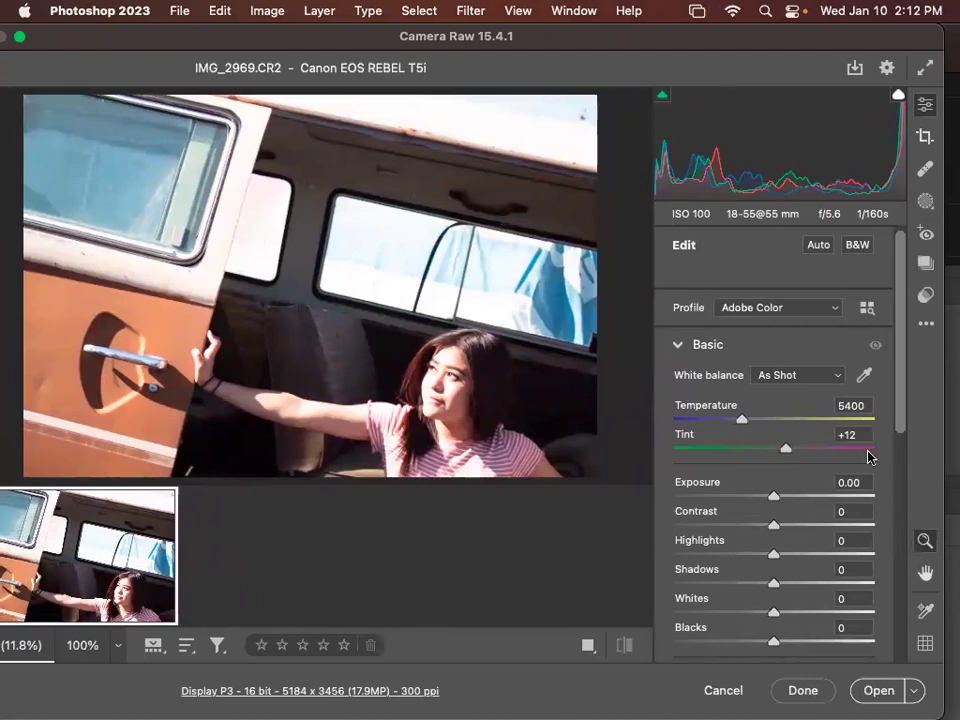
click(803, 691)
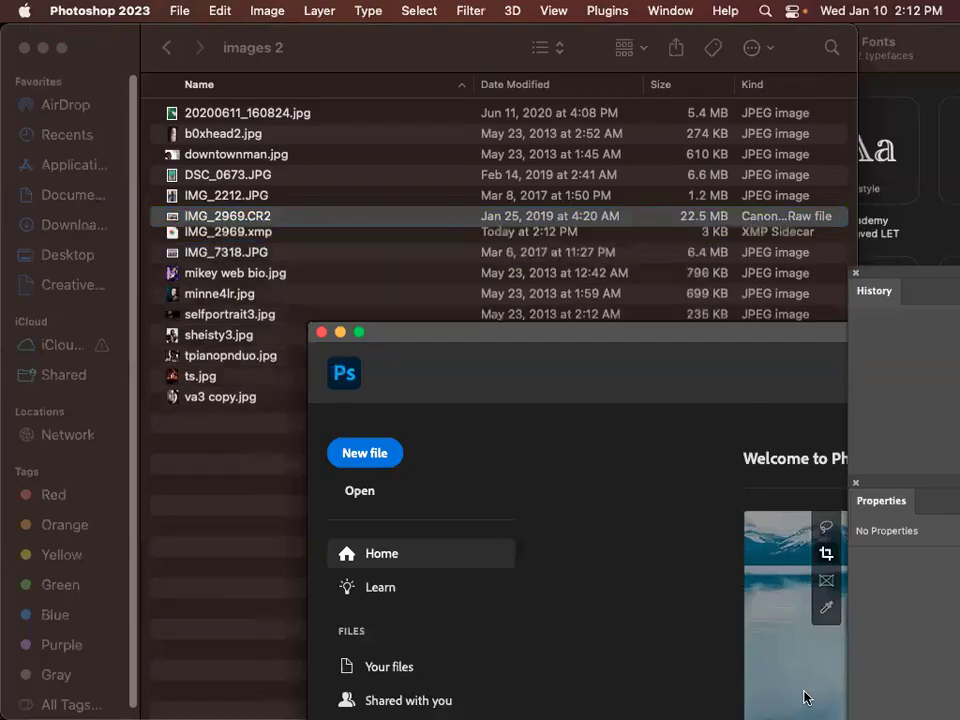
Select all files in the images 2 folder and bring up the chooser for another application to open them with.
click(369, 257)
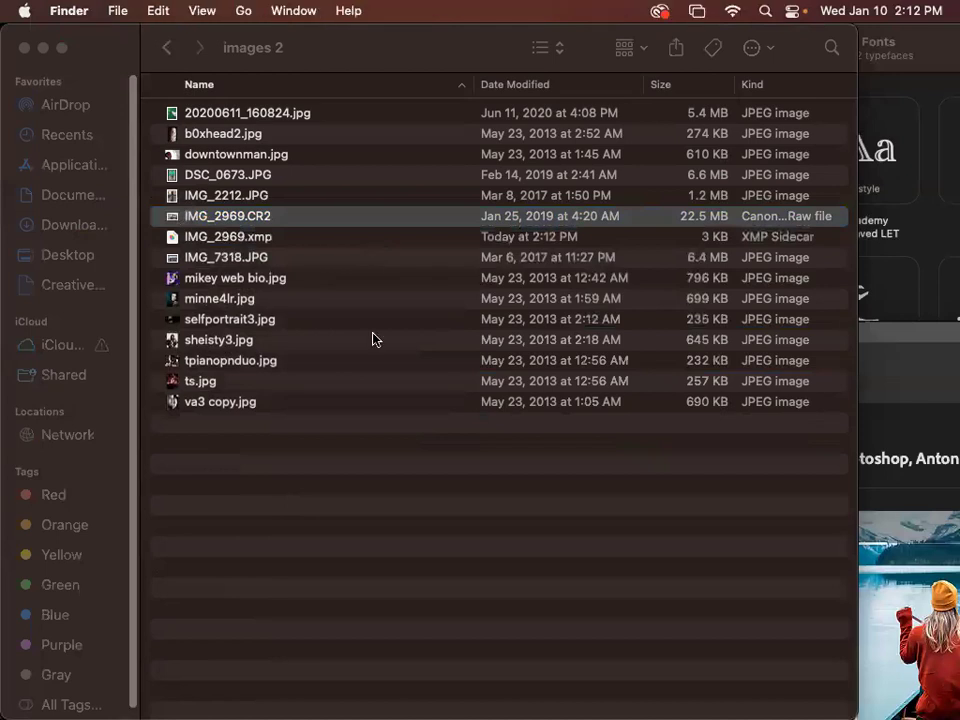
click(354, 422)
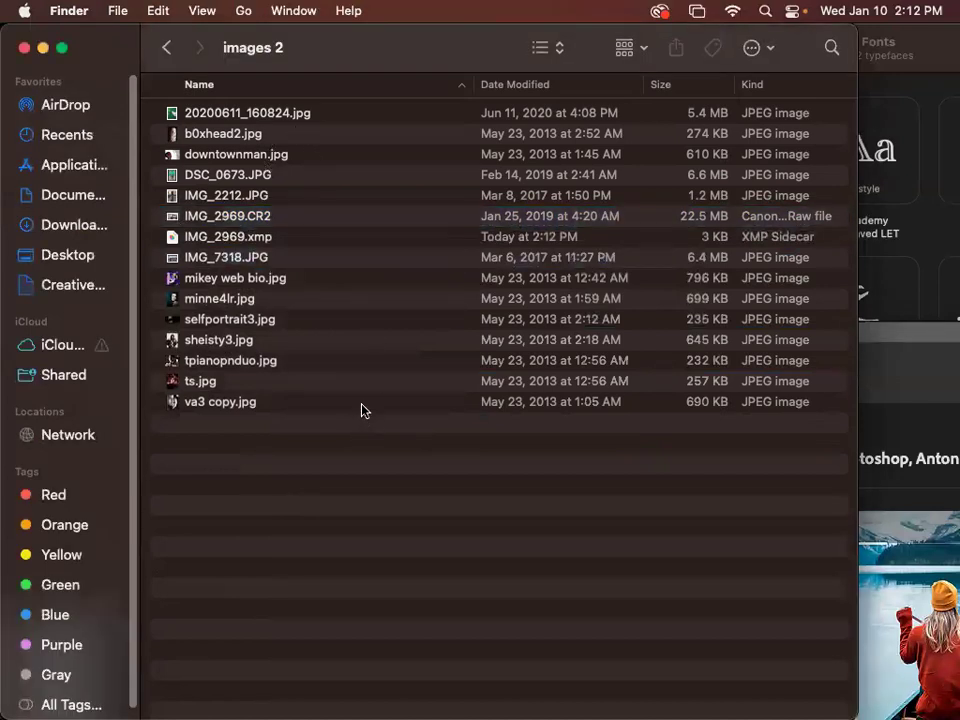
key(super+a)
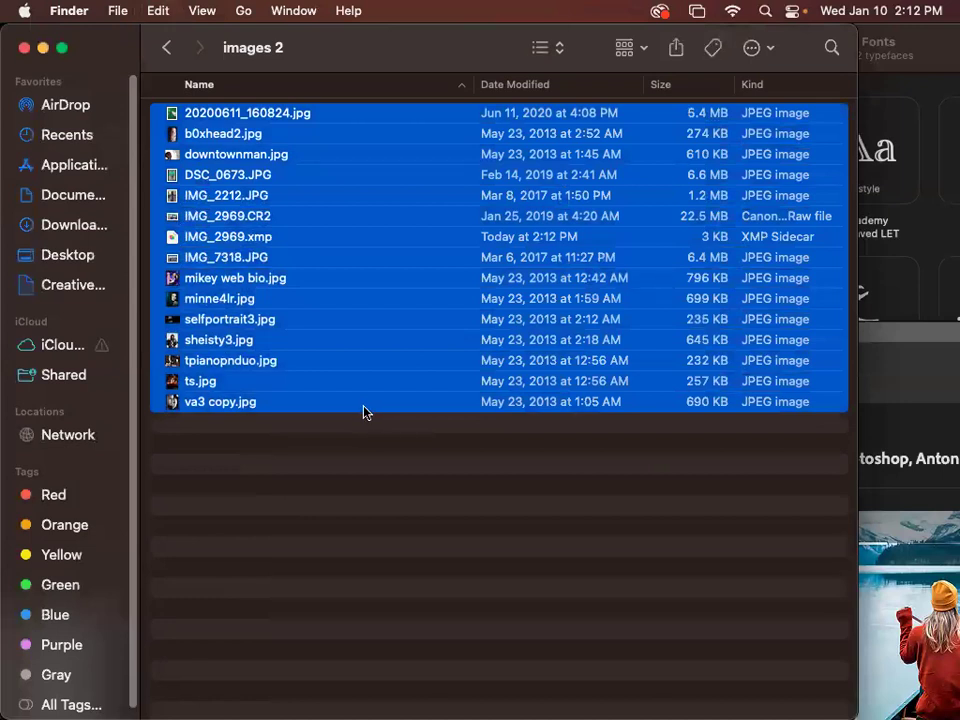
right_click(266, 115)
mouse_move(294, 166)
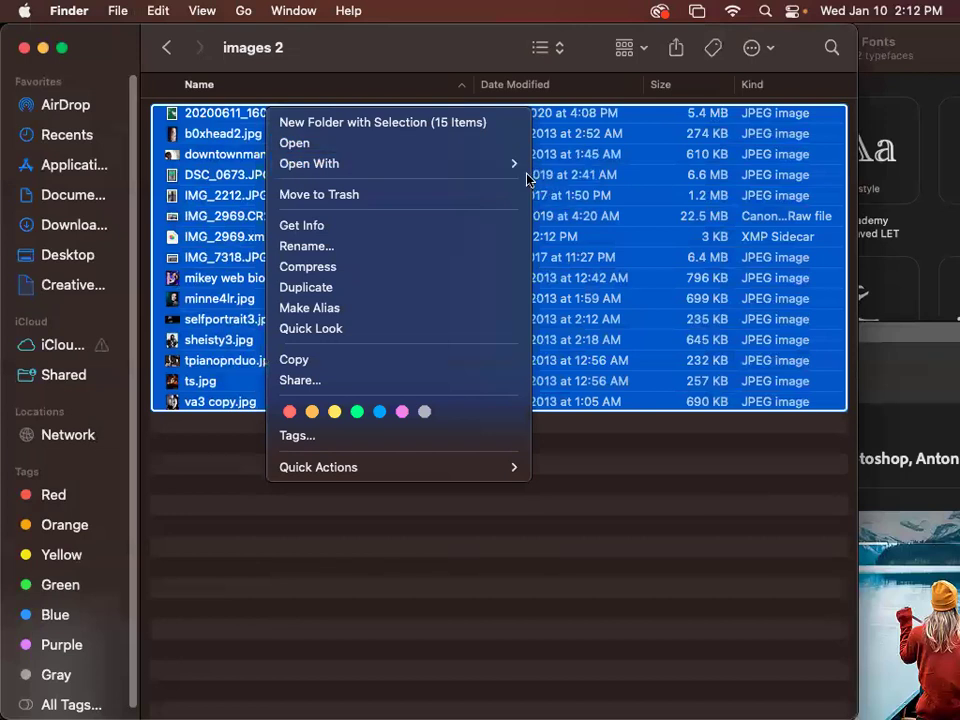
click(551, 196)
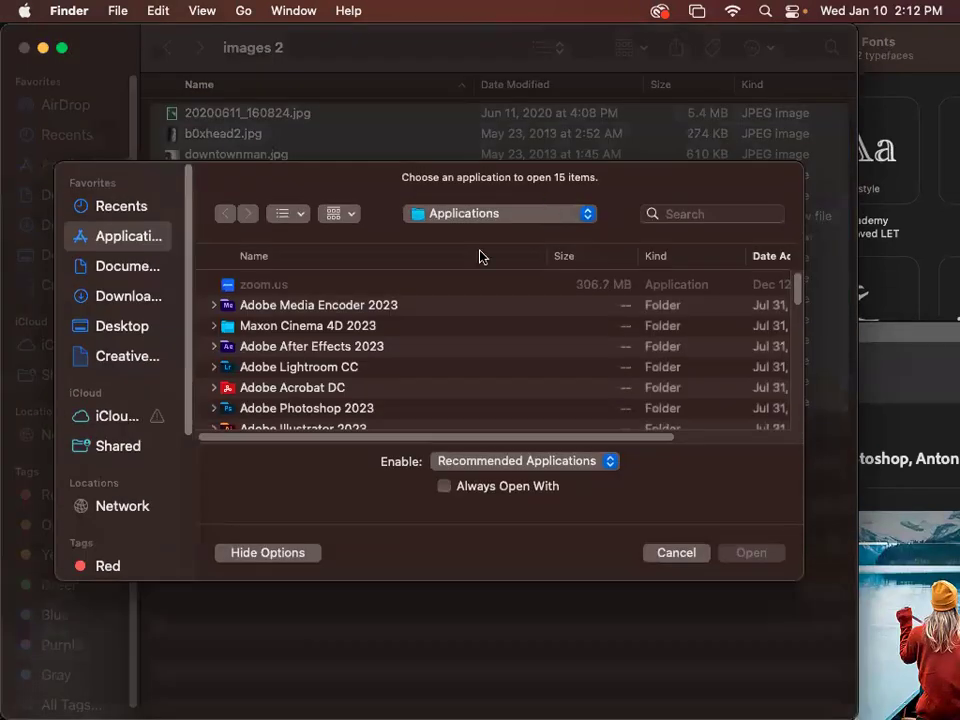
Enable All Applications, choose Preview with Always Open With turned on, and open the selected files.
scroll(481, 352, down, 10)
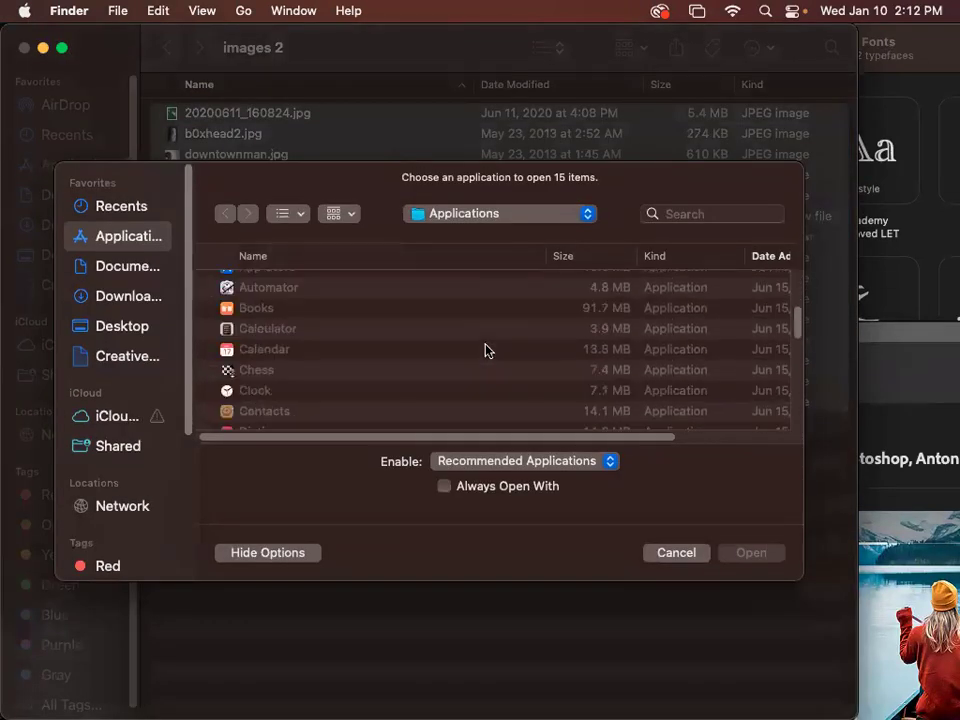
click(495, 461)
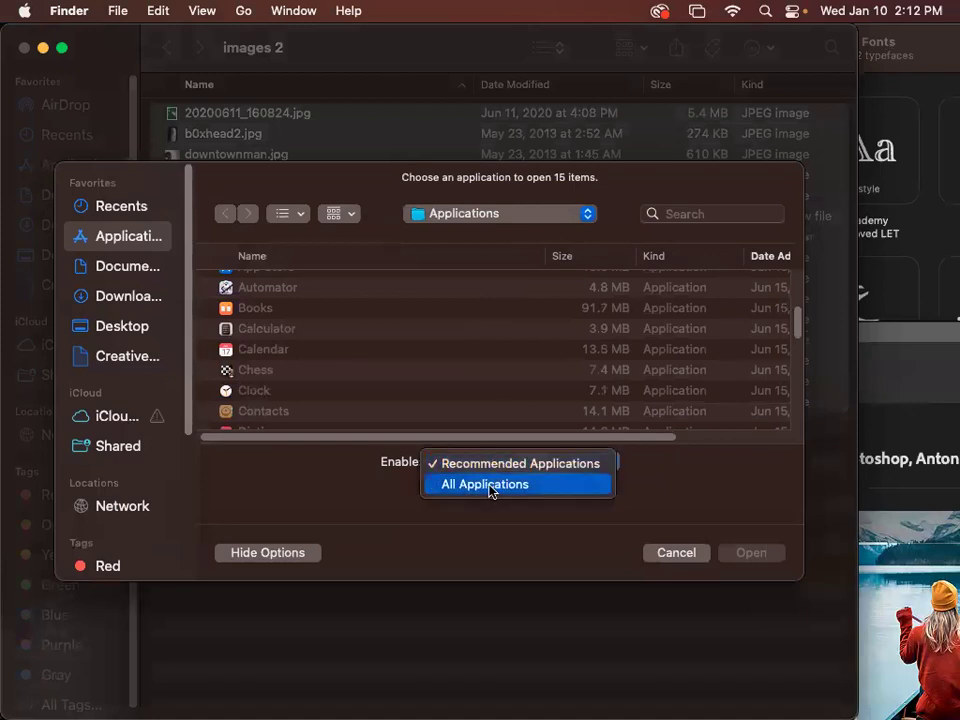
click(488, 486)
scroll(465, 376, down, 5)
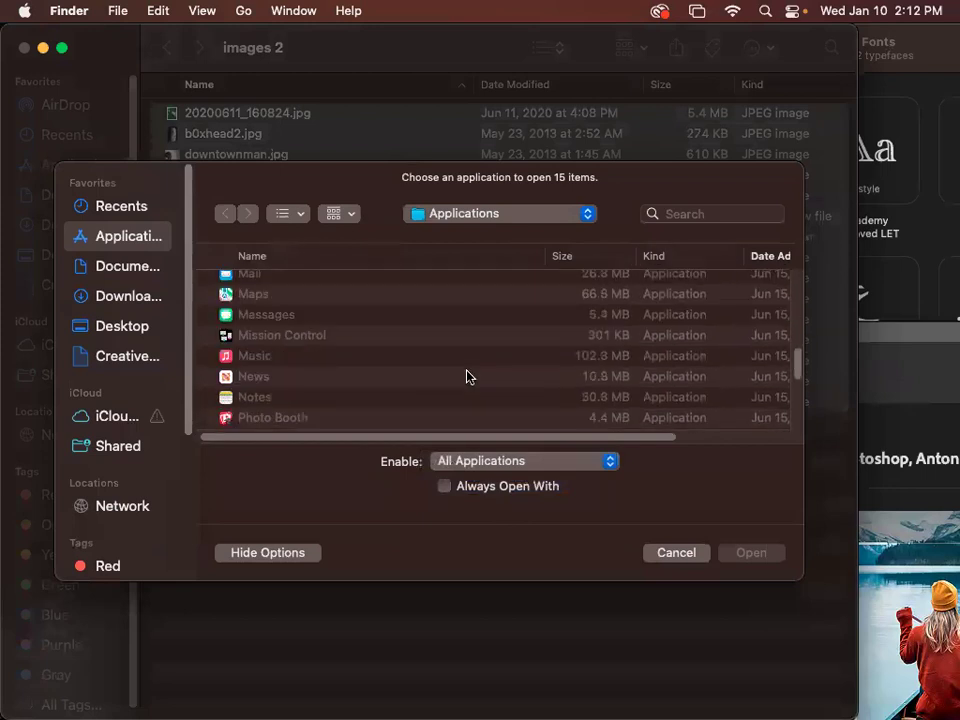
scroll(467, 377, down, 2)
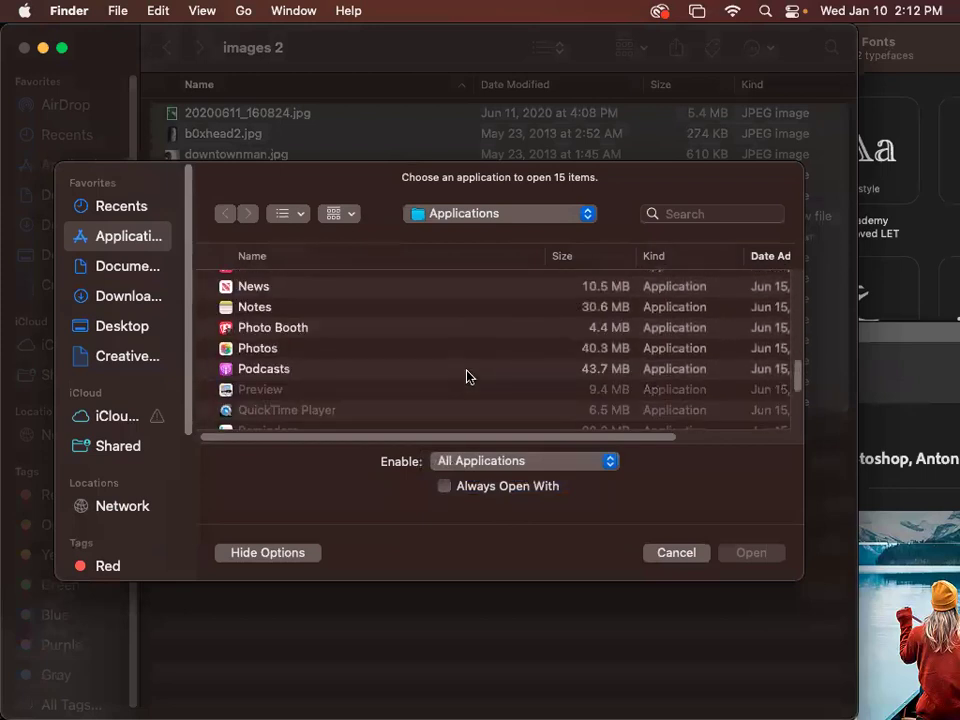
click(231, 392)
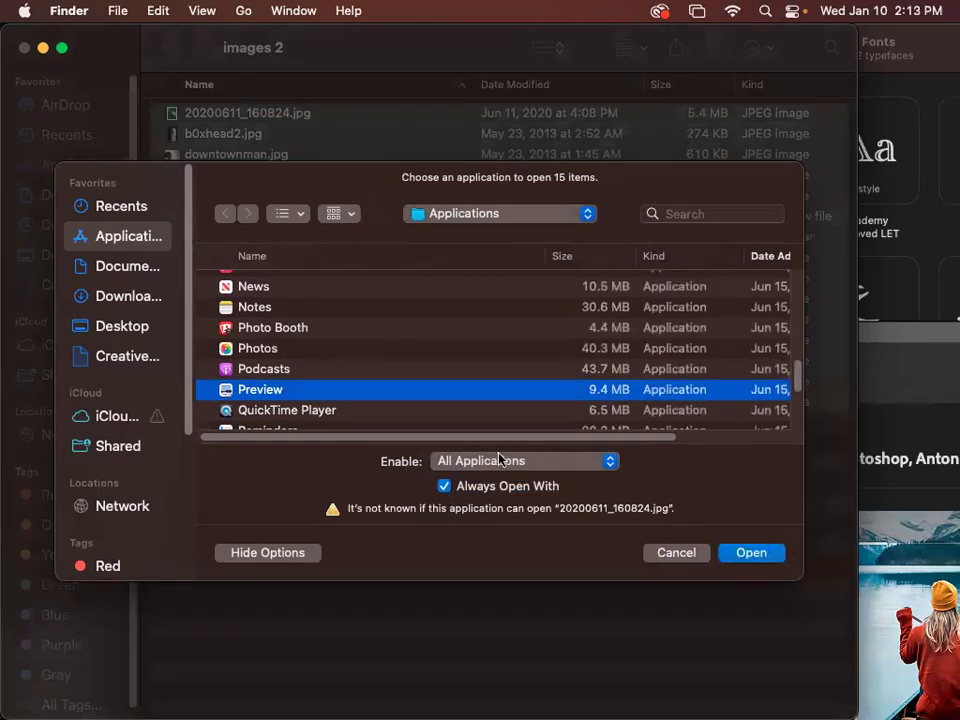
click(752, 553)
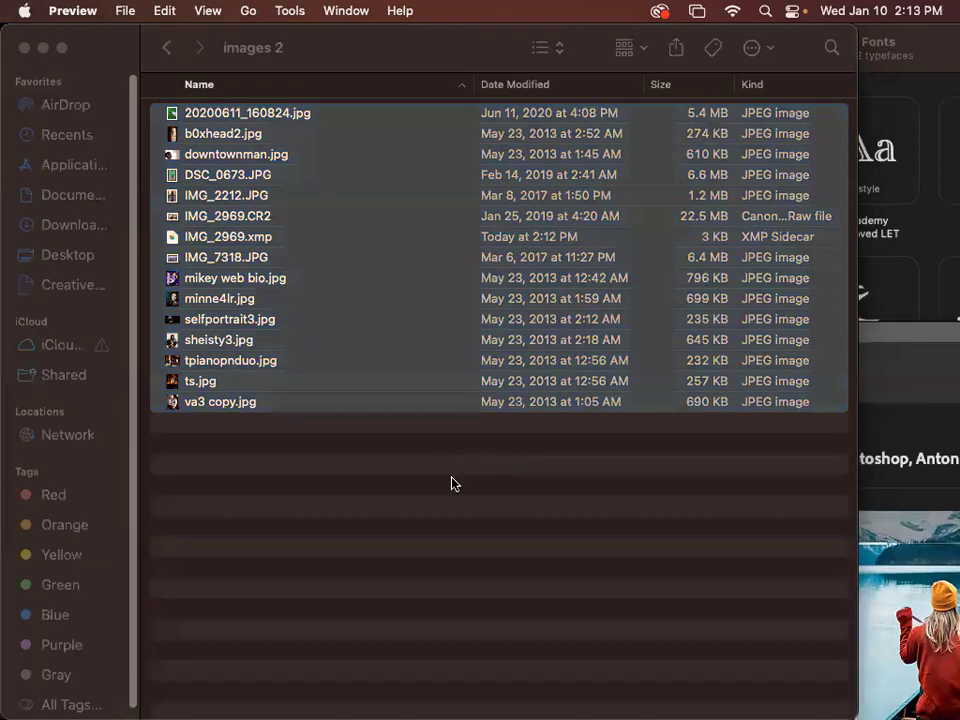
Move the IMG_2969.CR2 window out of the way and open all files of the images 2 folder in Preview again.
click(424, 408)
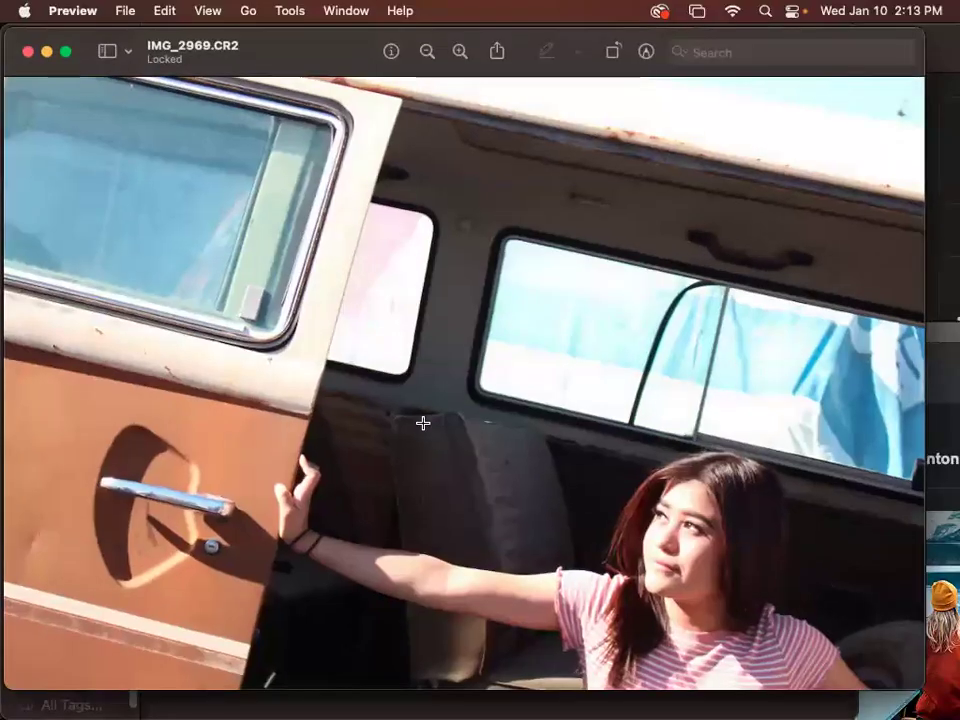
drag(300, 58, 672, 598)
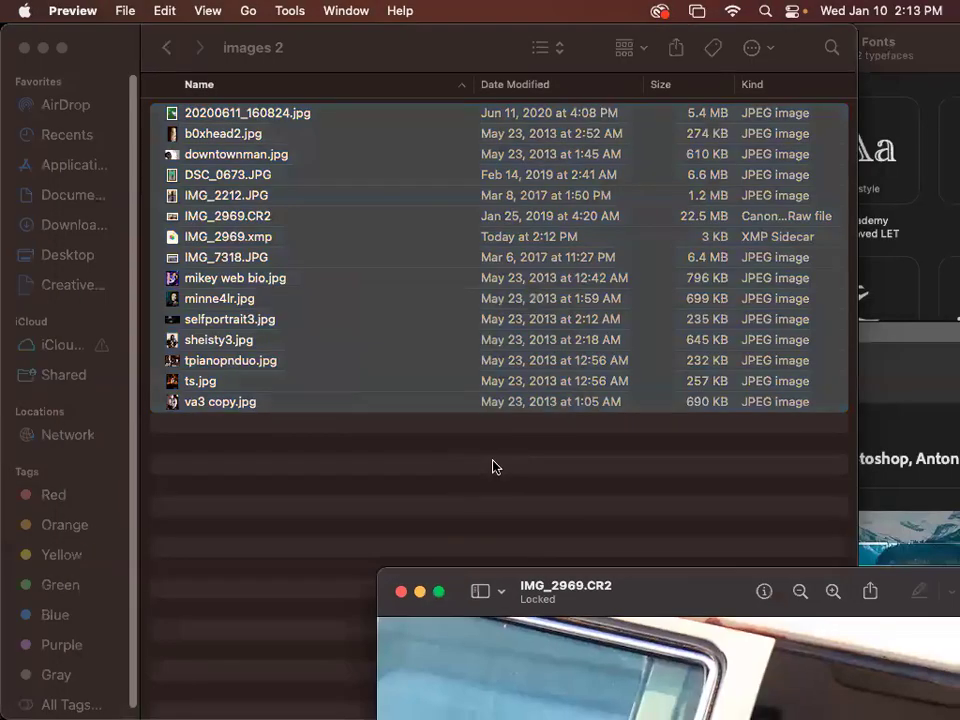
click(493, 466)
click(478, 482)
key(super+a)
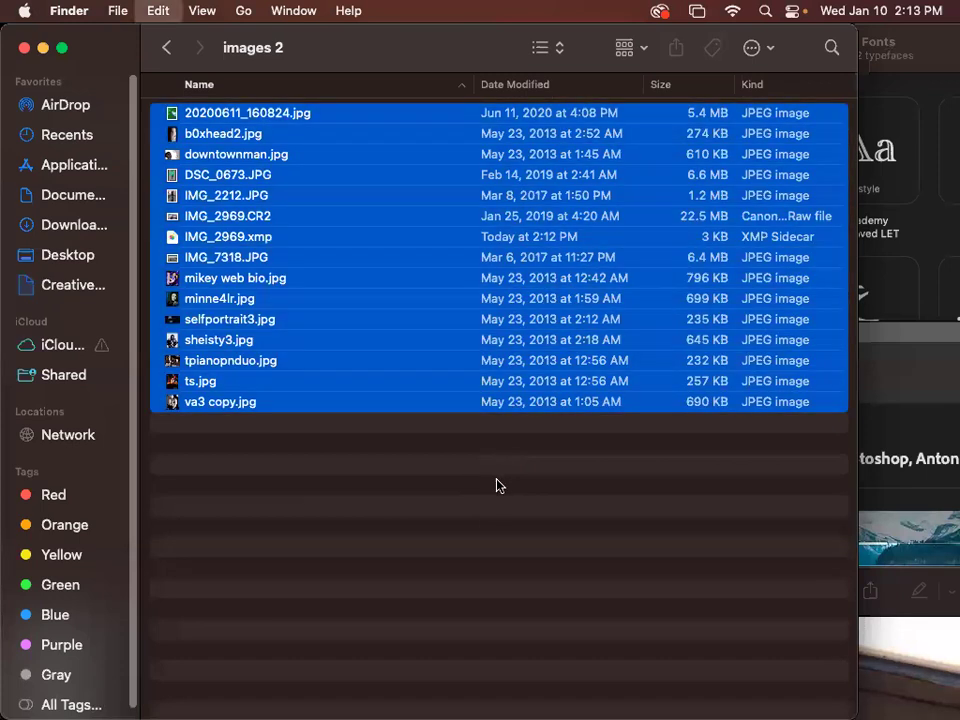
right_click(259, 276)
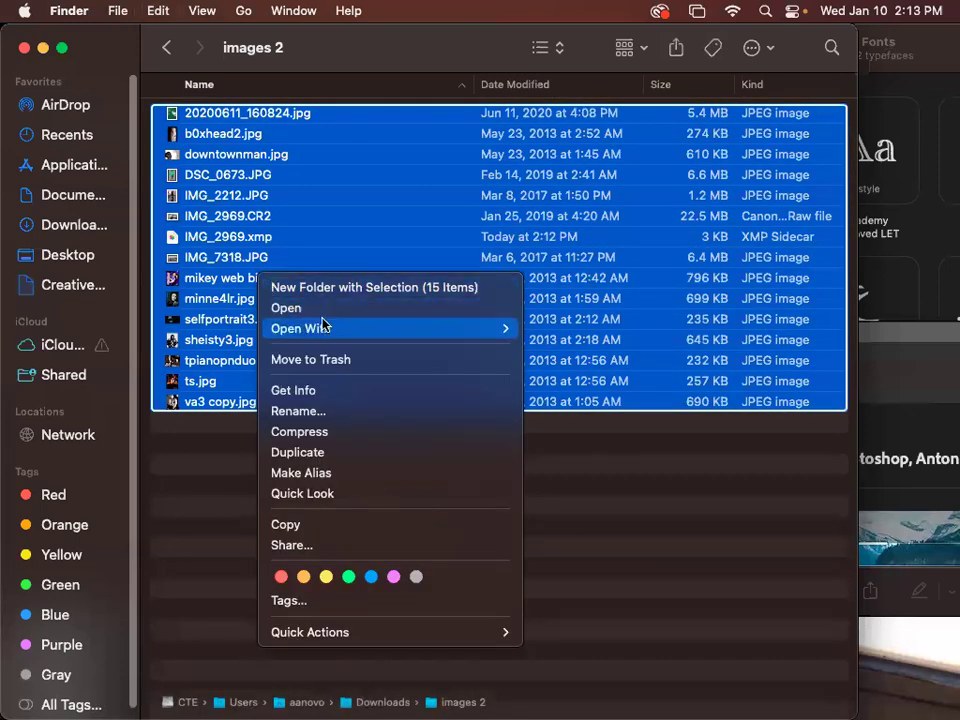
mouse_move(321, 329)
click(592, 330)
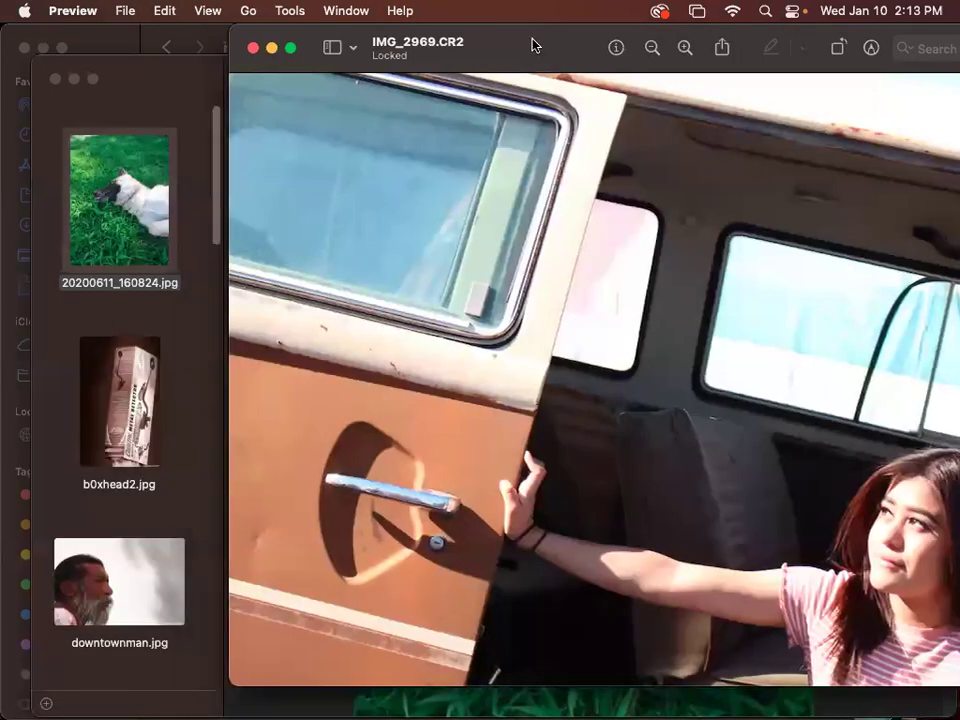
Bring the multi-image Preview window forward, view b0xhead2.jpg, and return to the first image, 20200611_160824.jpg.
click(160, 85)
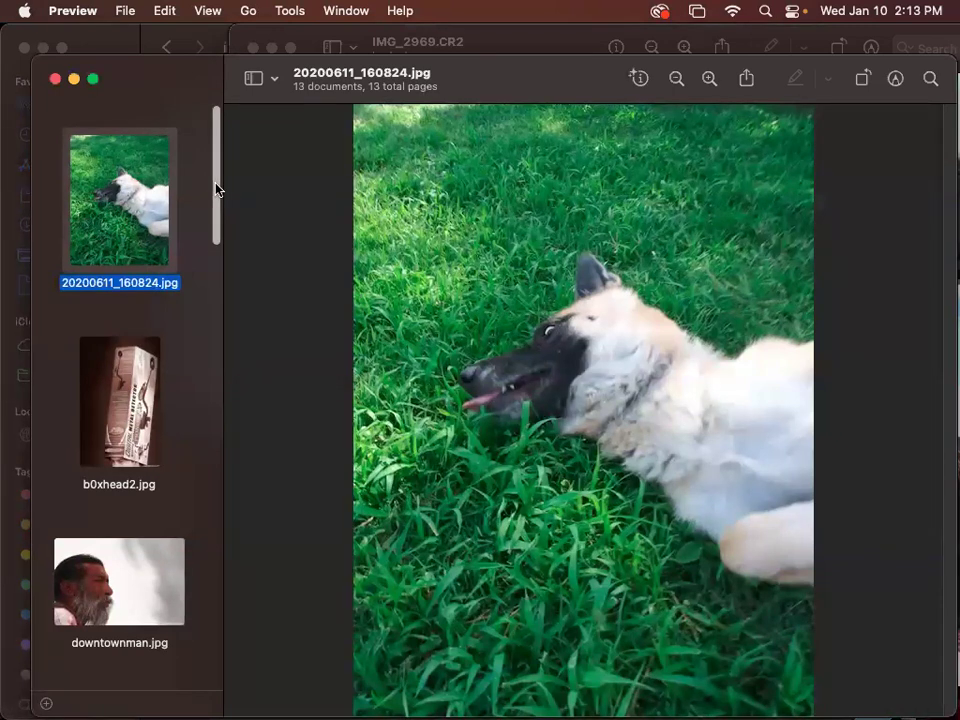
scroll(214, 192, down, 1)
drag(216, 192, 220, 229)
click(138, 241)
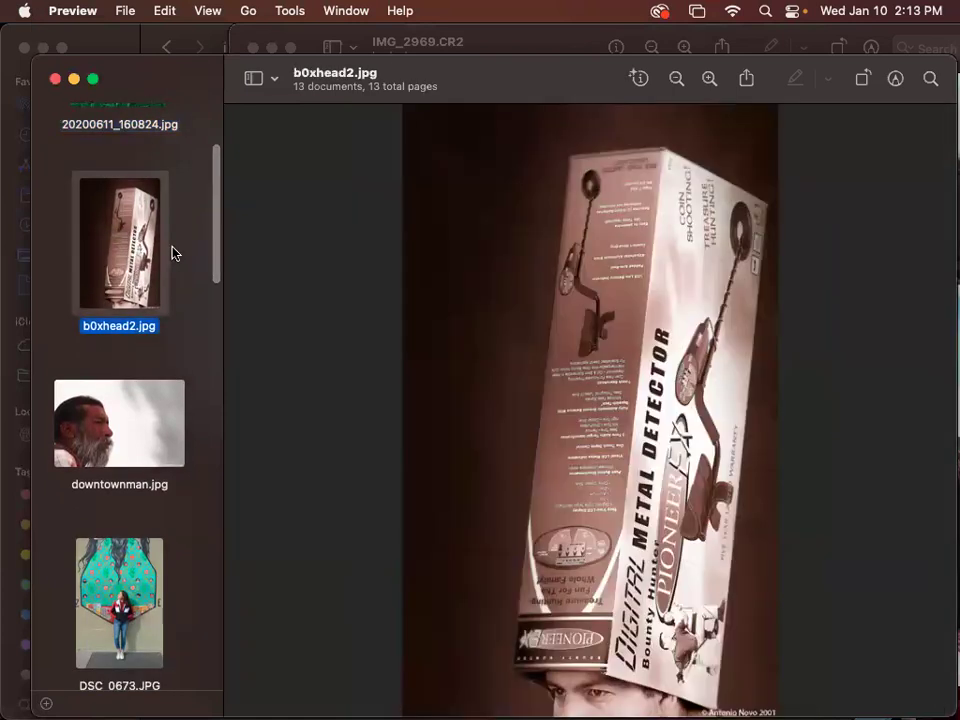
drag(217, 248, 216, 71)
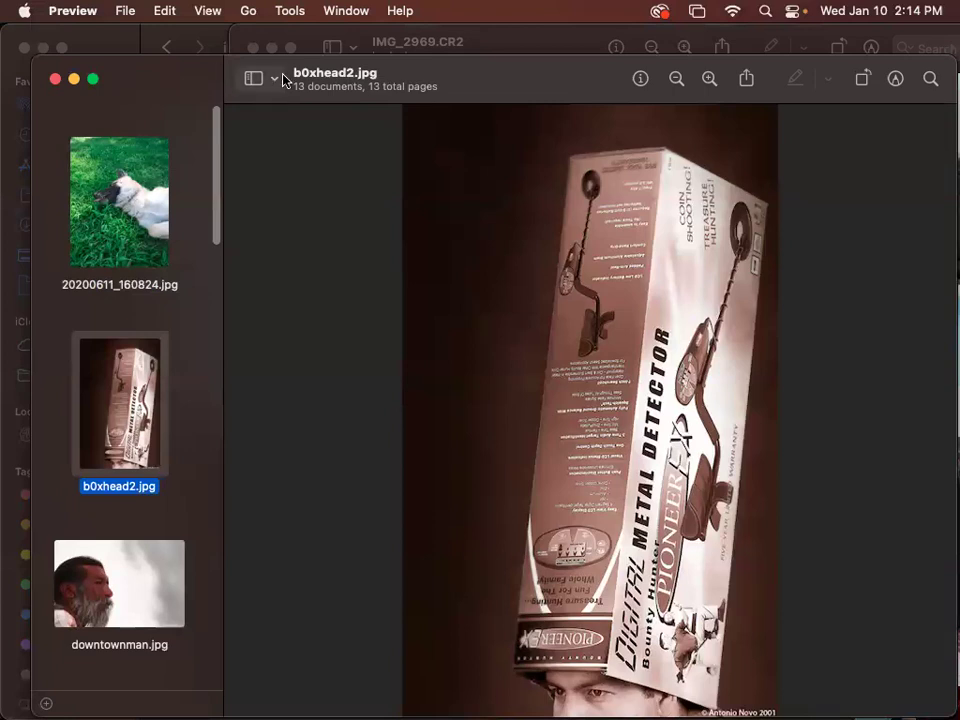
click(128, 188)
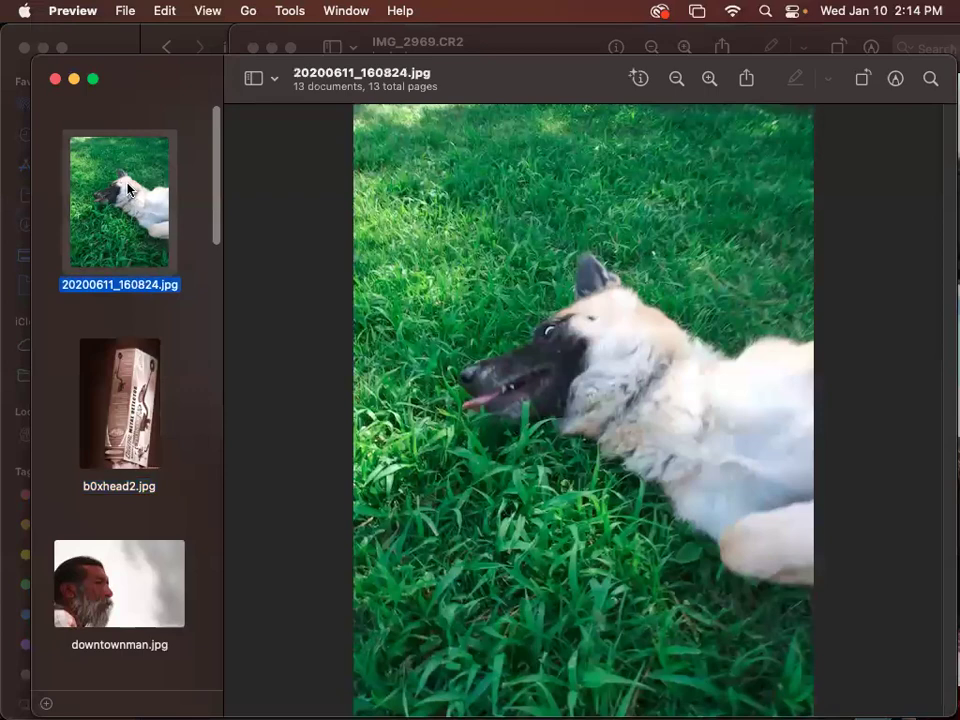
Browse the following images one by one past IMG_7318.JPG and return to IMG_2212.JPG.
key(Down)
key(Down)
key(Down)
key(Down)
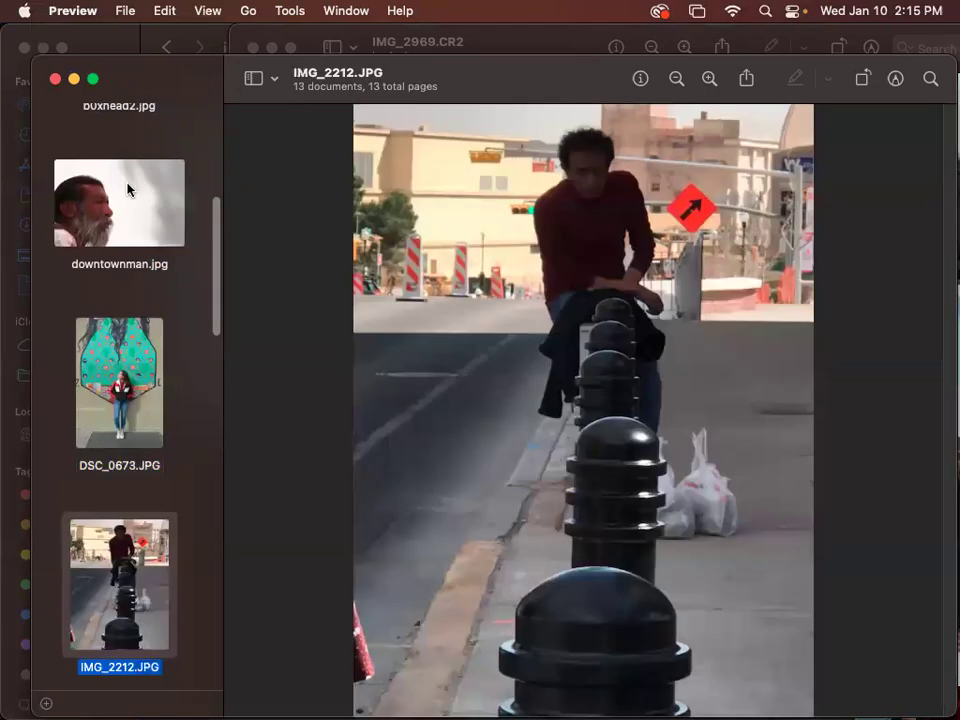
key(Down)
key(Down)
key(Up)
key(Up)
key(Down)
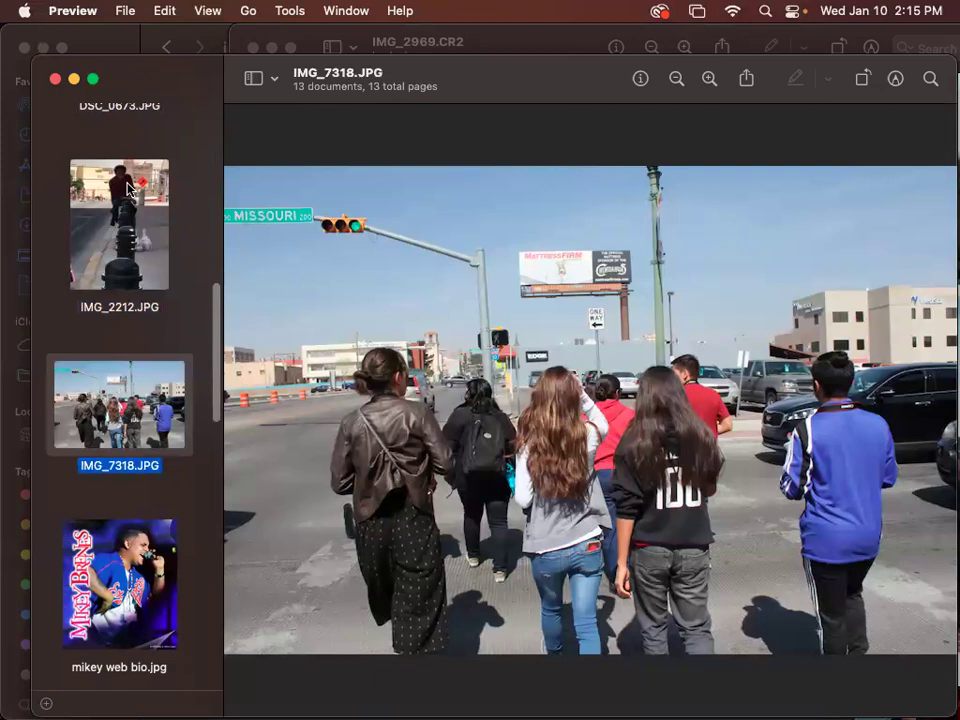
key(Up)
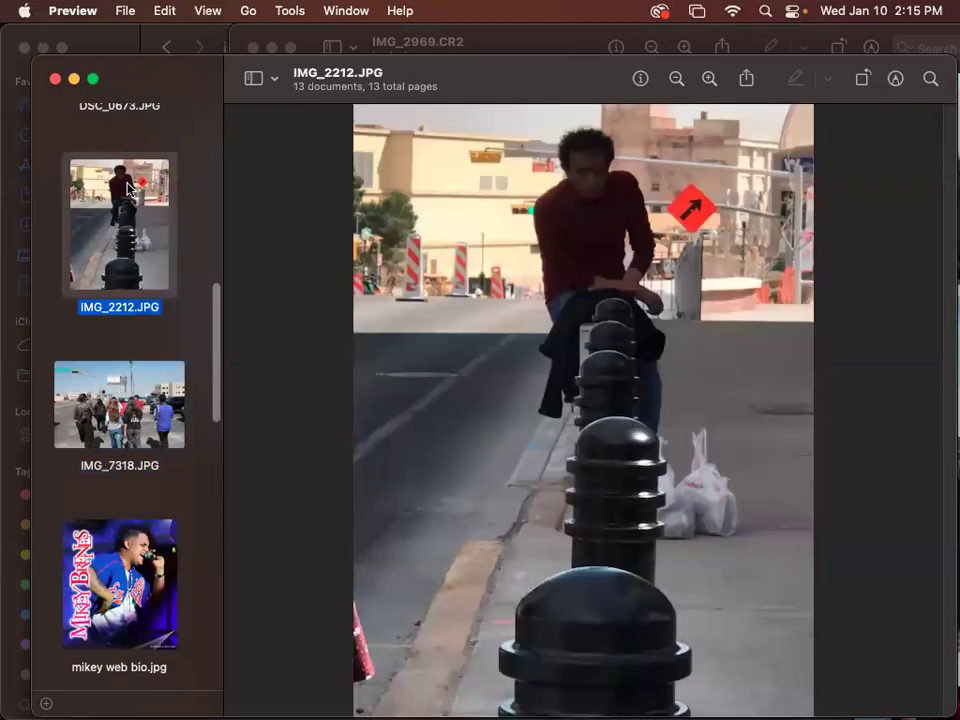
Browse forward from IMG_2212.JPG through sheisty3.jpg to the end of the image set.
key(Down)
key(Down)
key(Down)
key(Down)
key(Down)
key(Down)
key(Down)
key(Down)
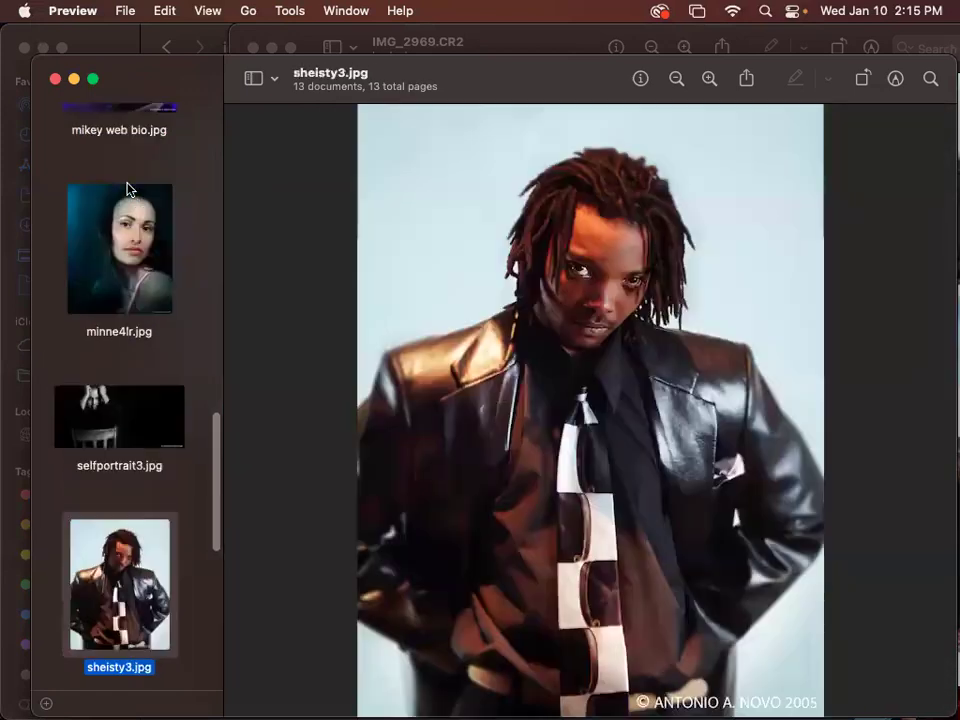
Browse back through the images from the end of the set to the first one, 20200611_160824.jpg.
key(Up)
key(Up)
key(Up)
key(Up)
key(Up)
key(Up)
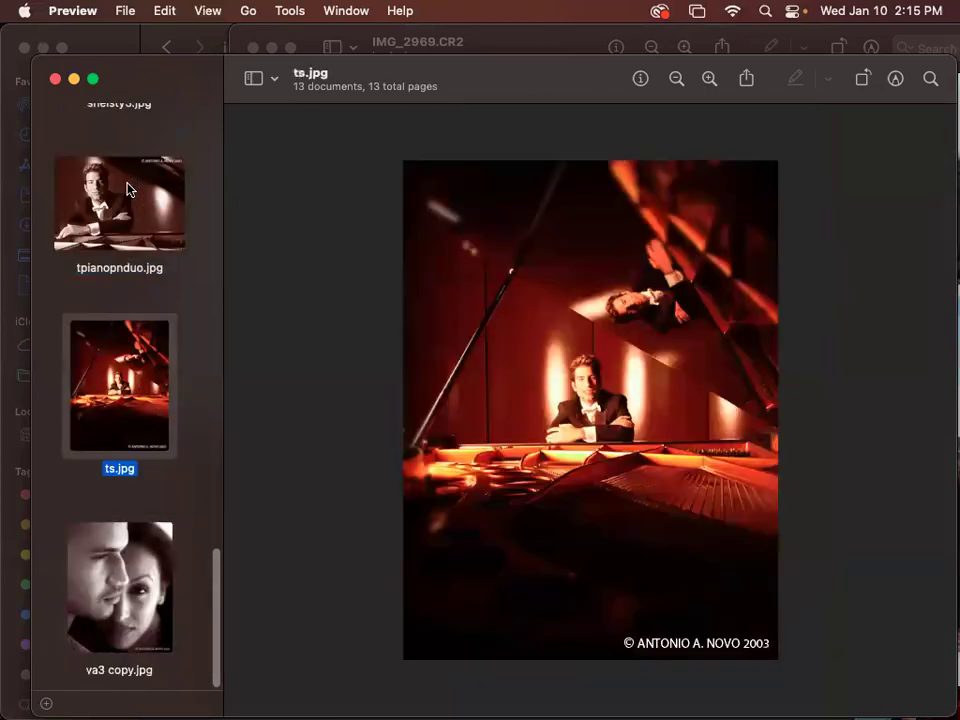
key(Up)
key(Up)
key(Up)
key(Up)
key(Up)
key(Up)
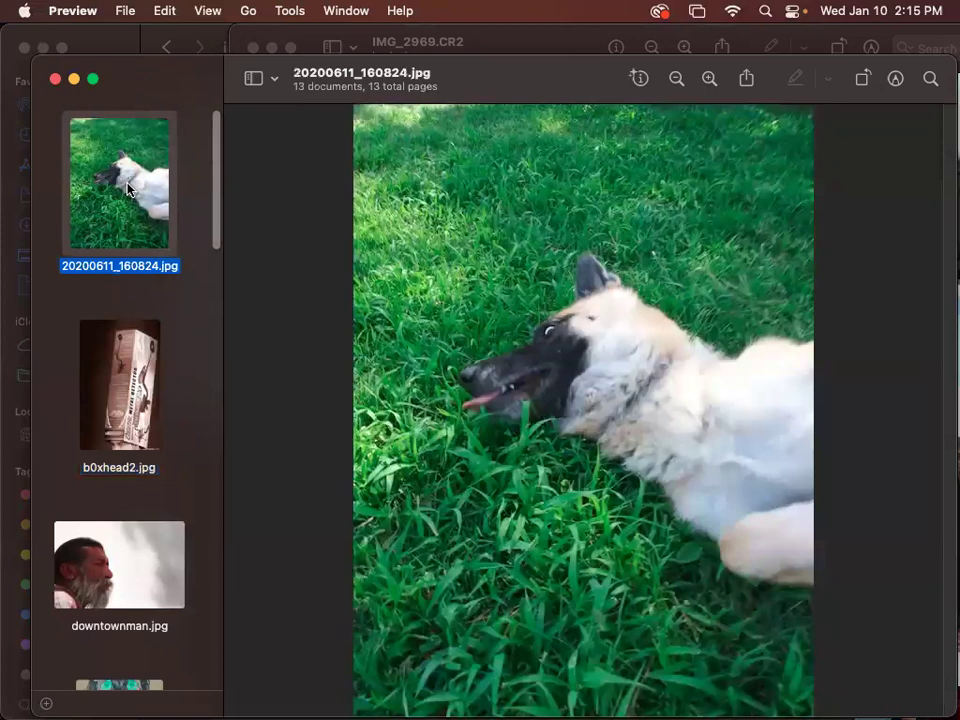
View every image in order from 20200611_160824.jpg through to the last one, va3 copy.jpg.
key(Down)
key(Down)
key(Down)
key(Down)
key(Down)
key(Down)
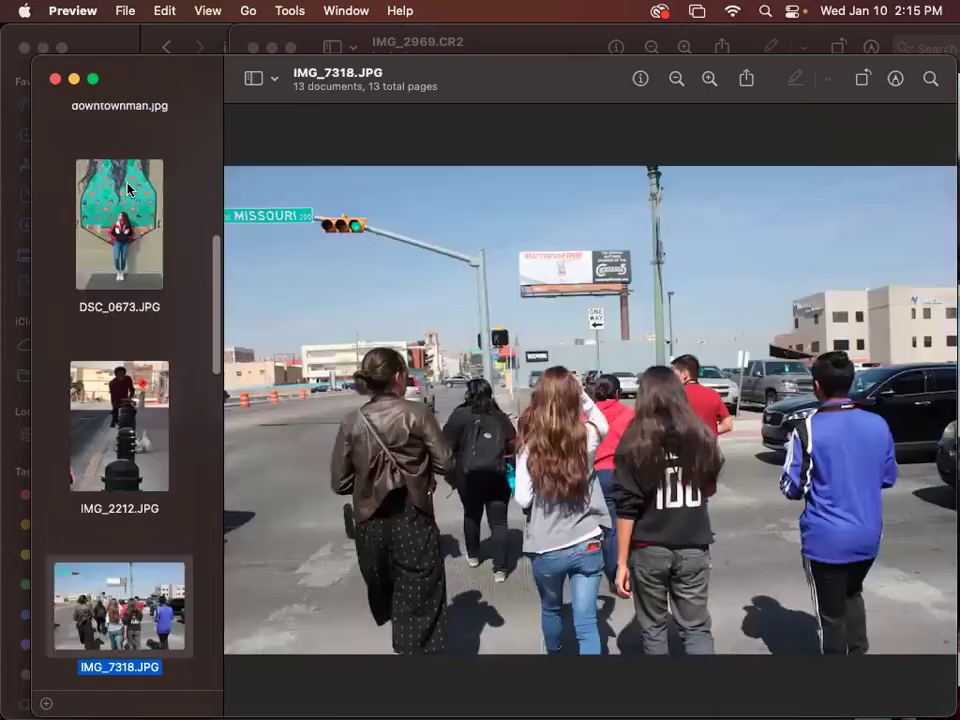
key(Down)
key(Down)
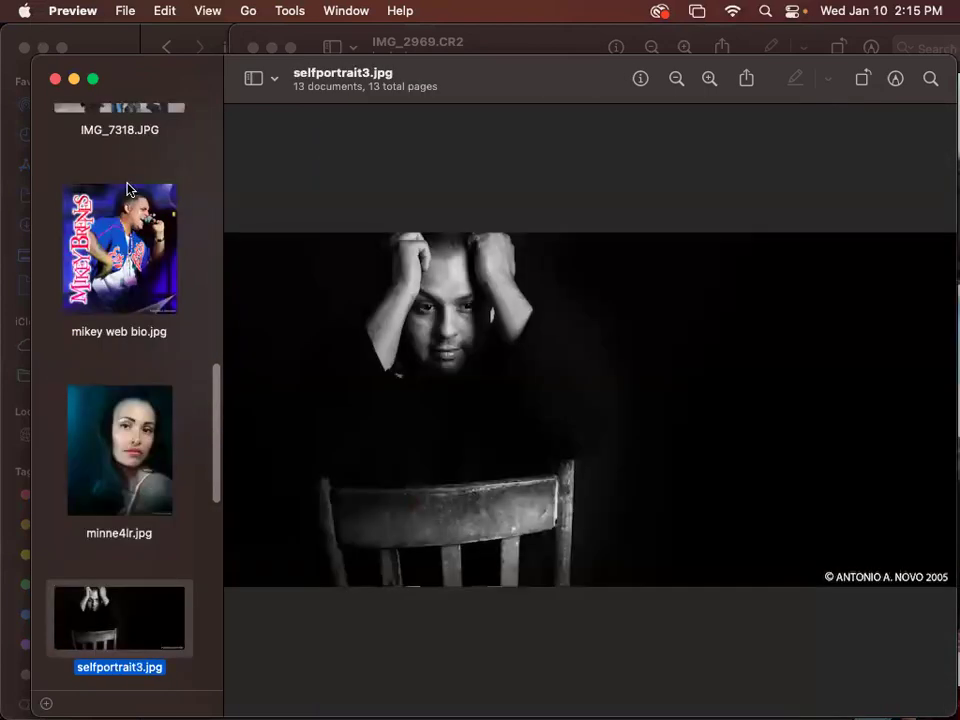
key(Down)
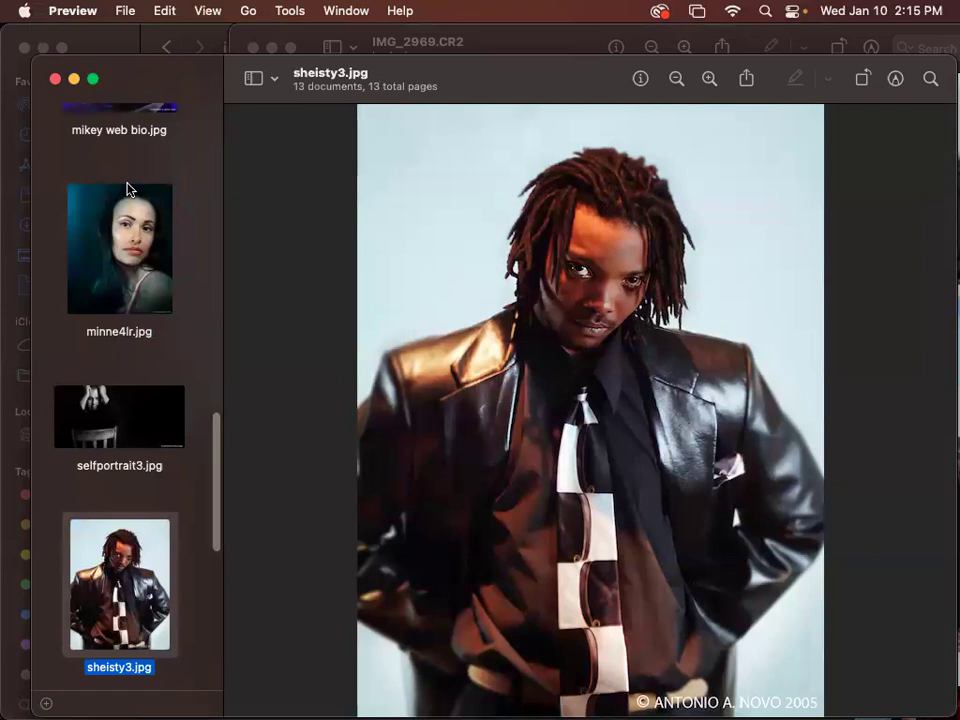
key(Down)
key(Down)
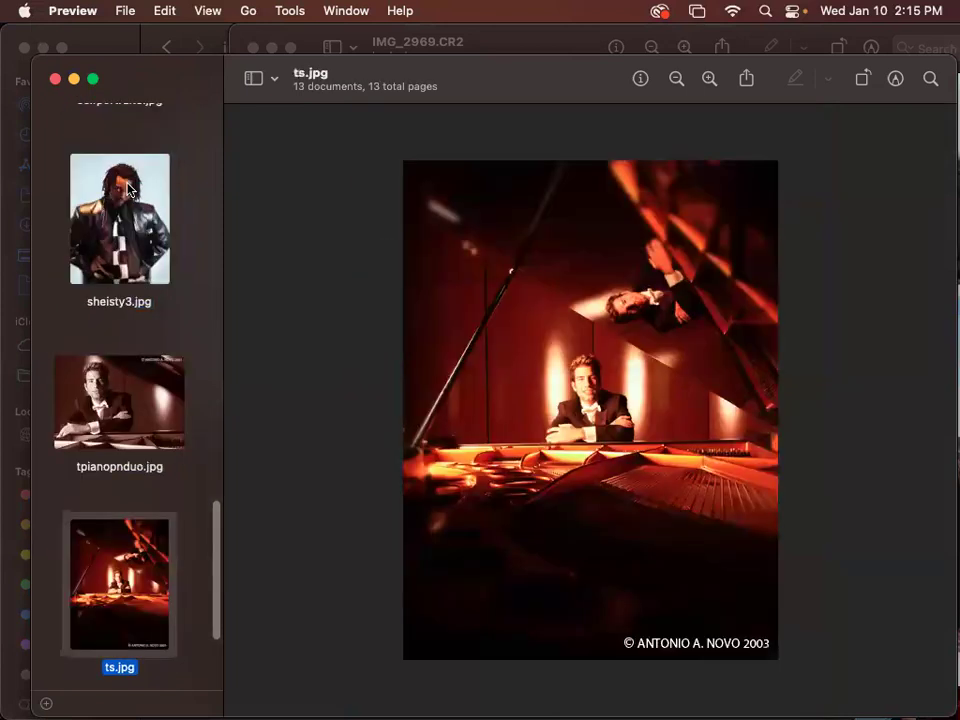
key(Down)
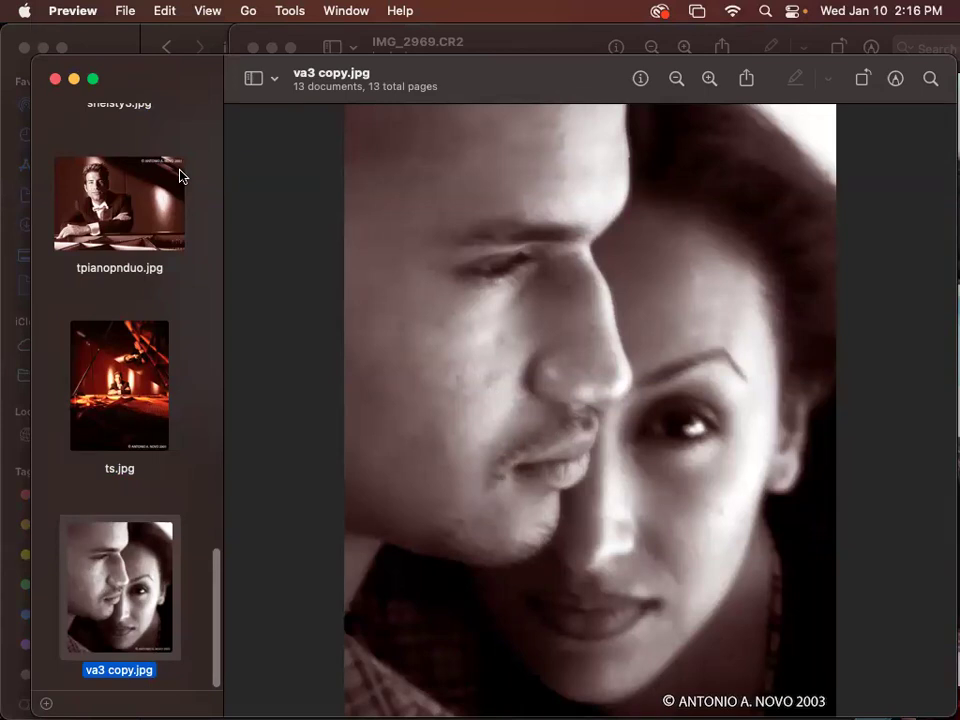
Return to 20200611_160824.jpg at the start of the thumbnails and advance to DSC_0673.JPG.
scroll(167, 288, up, 15)
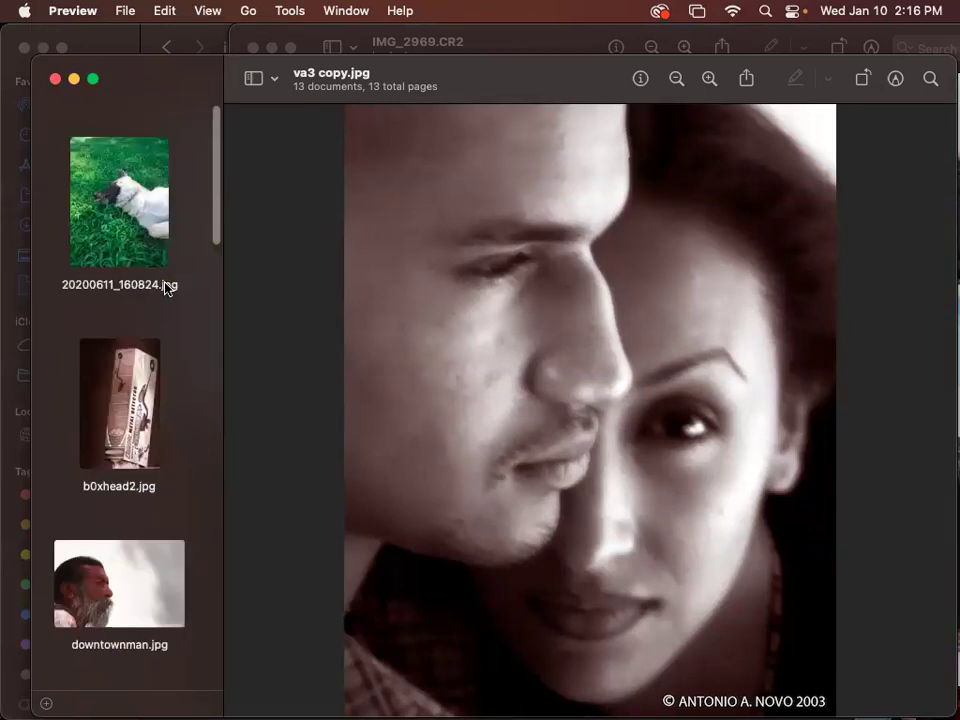
click(135, 205)
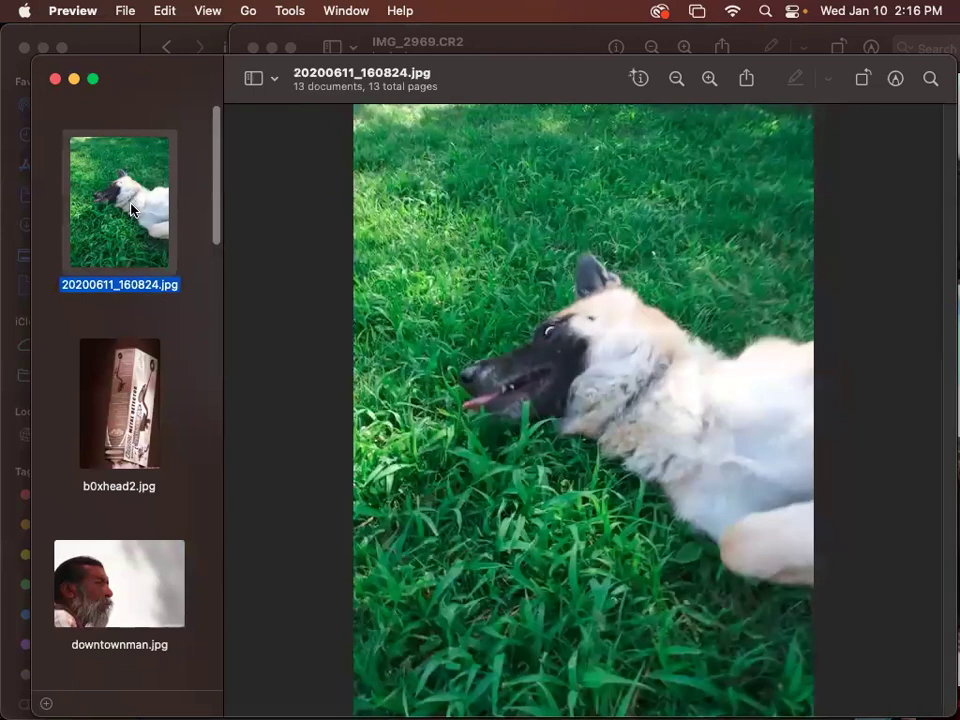
key(Down)
key(Down)
key(Down)
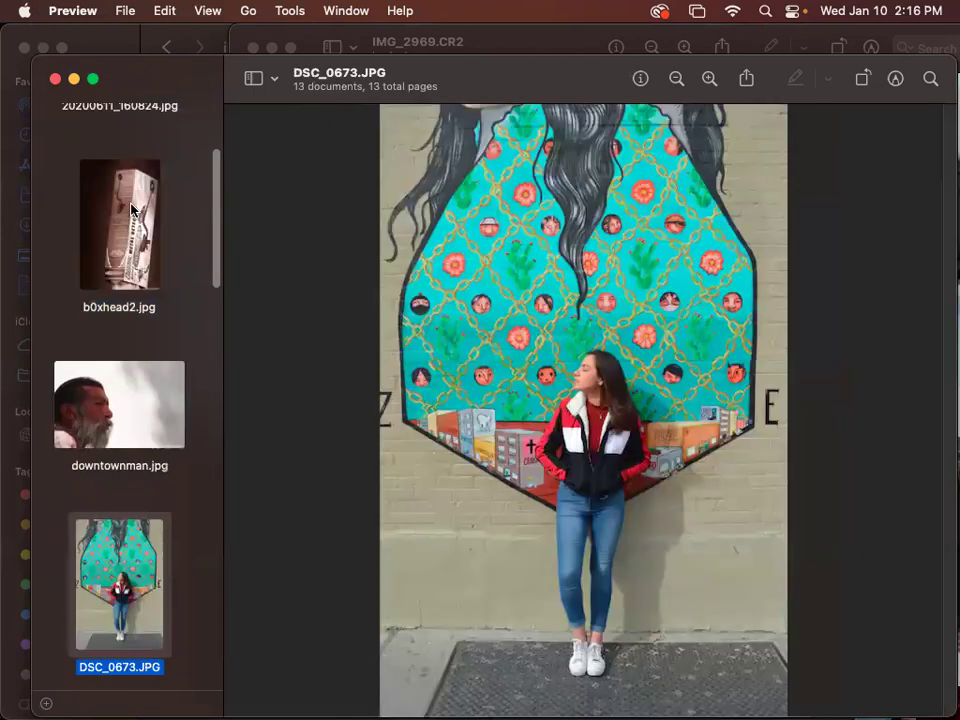
Bring the IMG_2969.CR2 window forward, zoom its image out, and move the window out of the way.
click(553, 41)
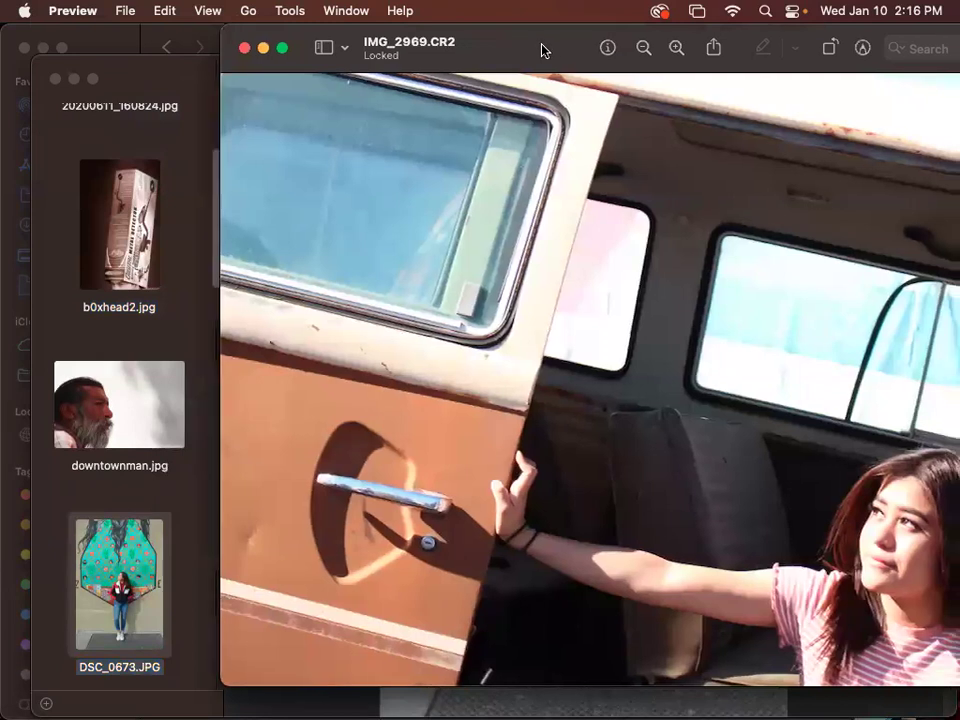
drag(542, 49, 315, 35)
key(super+minus)
key(super+minus)
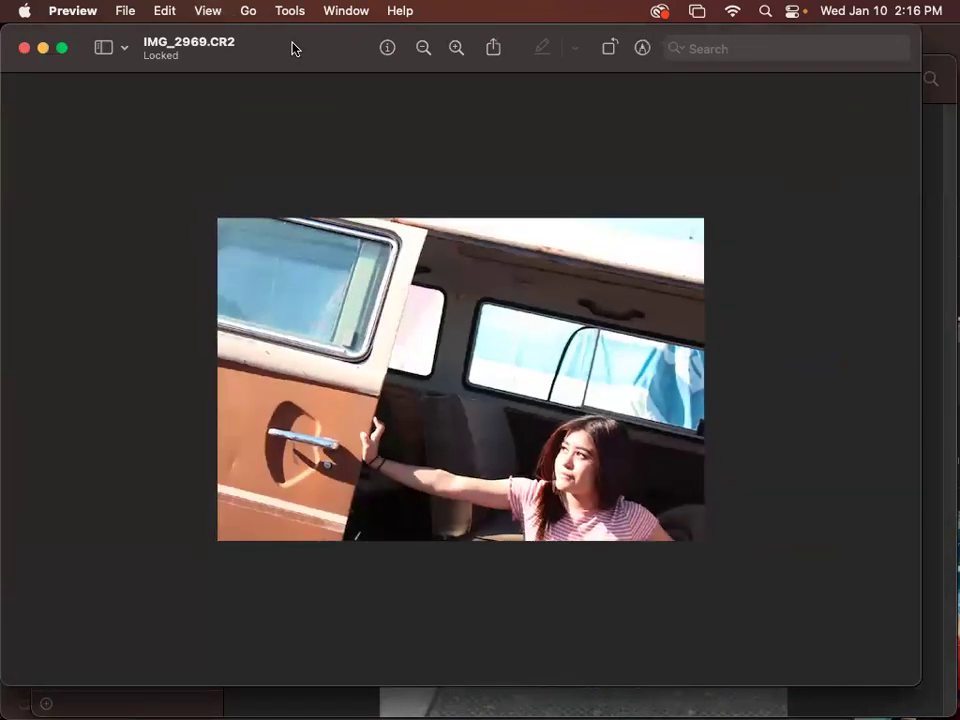
drag(288, 47, 542, 285)
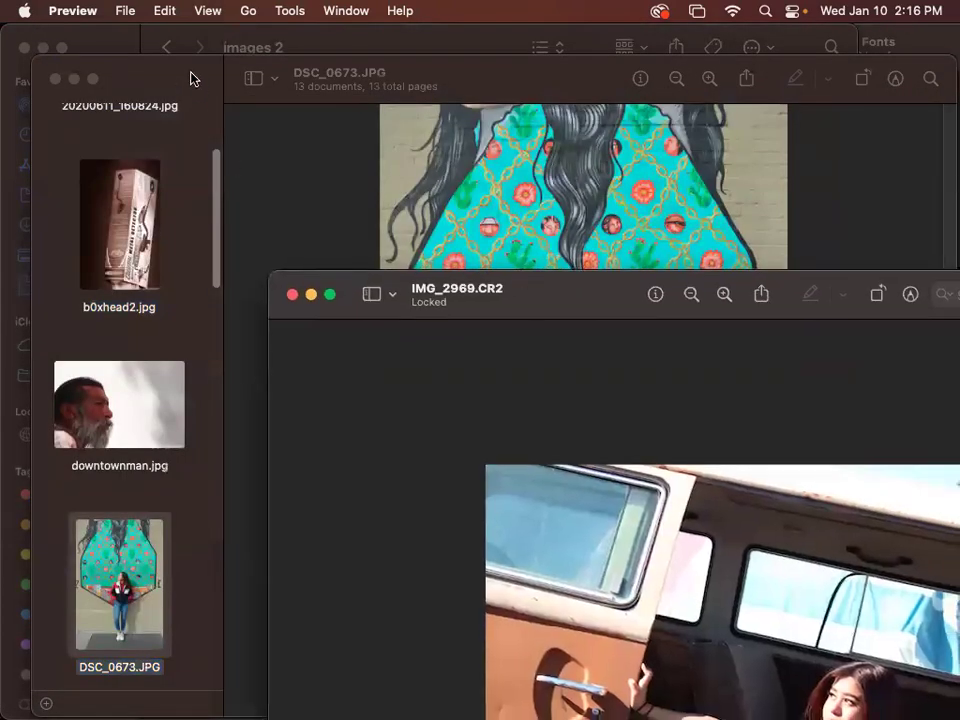
Bring the multi-image window forward, move it up against the menu bar, and select b0xhead2.jpg.
click(190, 78)
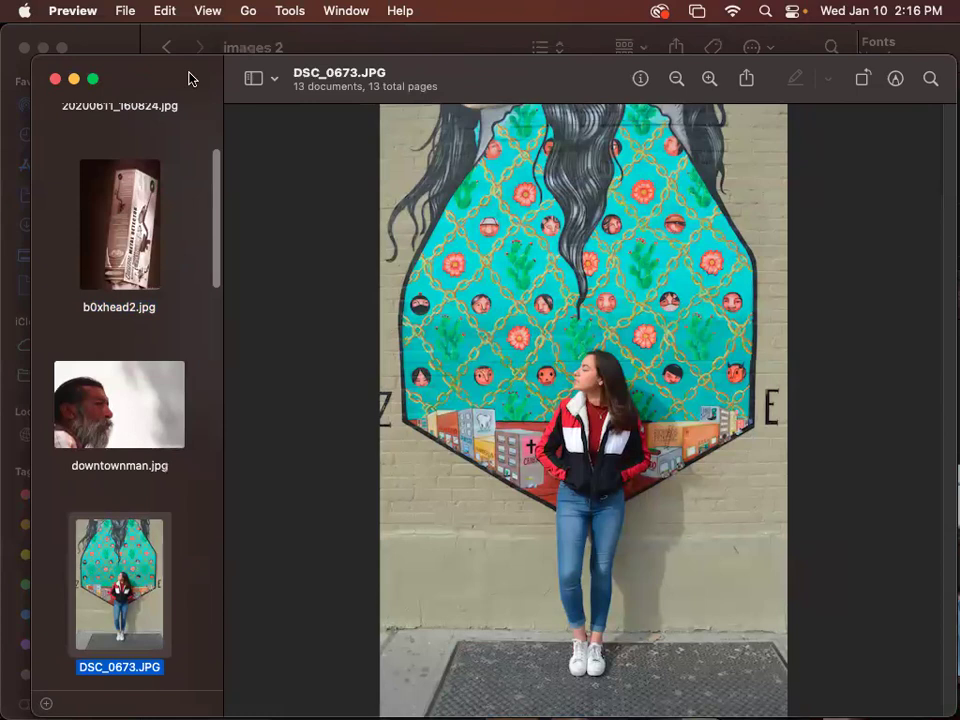
drag(186, 77, 164, 47)
click(110, 168)
Browse forward from b0xhead2.jpg through the remaining images to va3 copy.jpg.
key(Down)
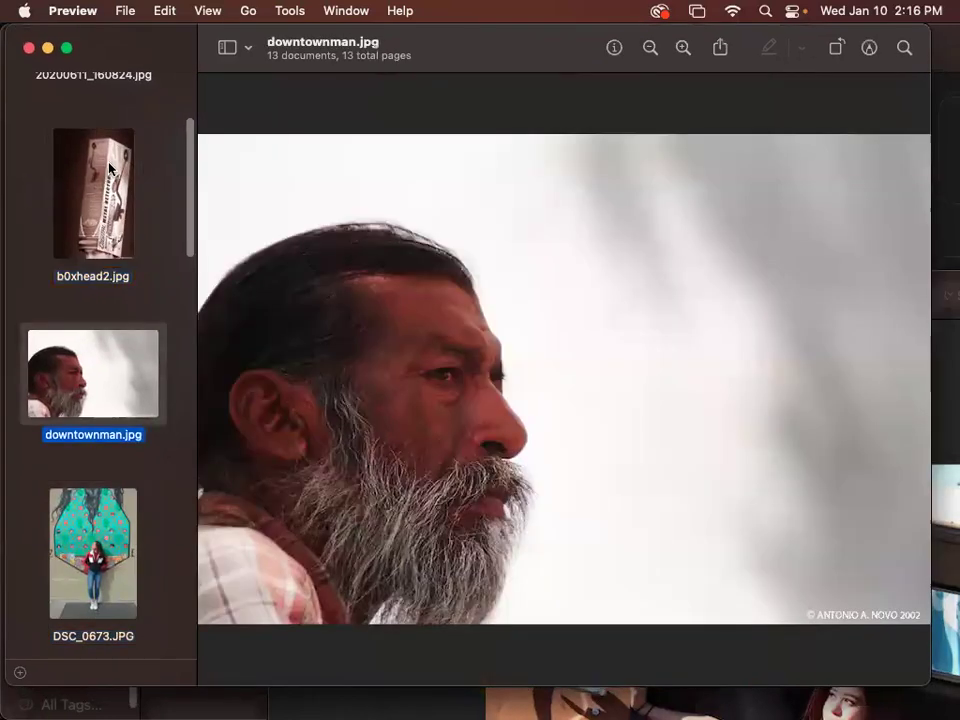
key(Down)
key(Down)
key(Down)
key(Down)
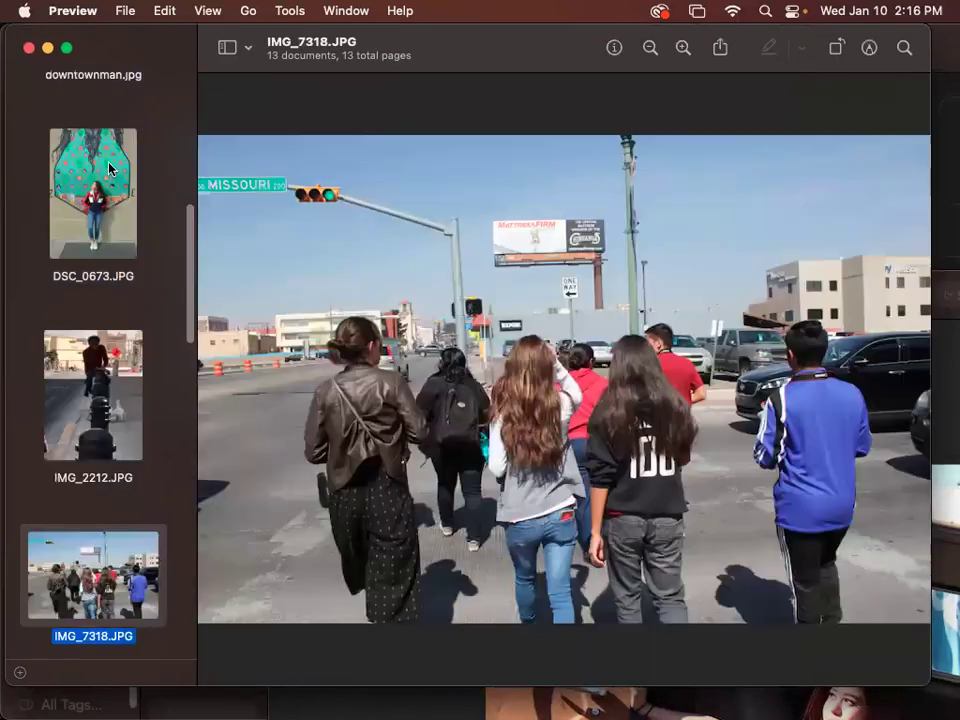
key(Down)
key(Down)
key(Down)
key(Down)
key(Down)
key(Down)
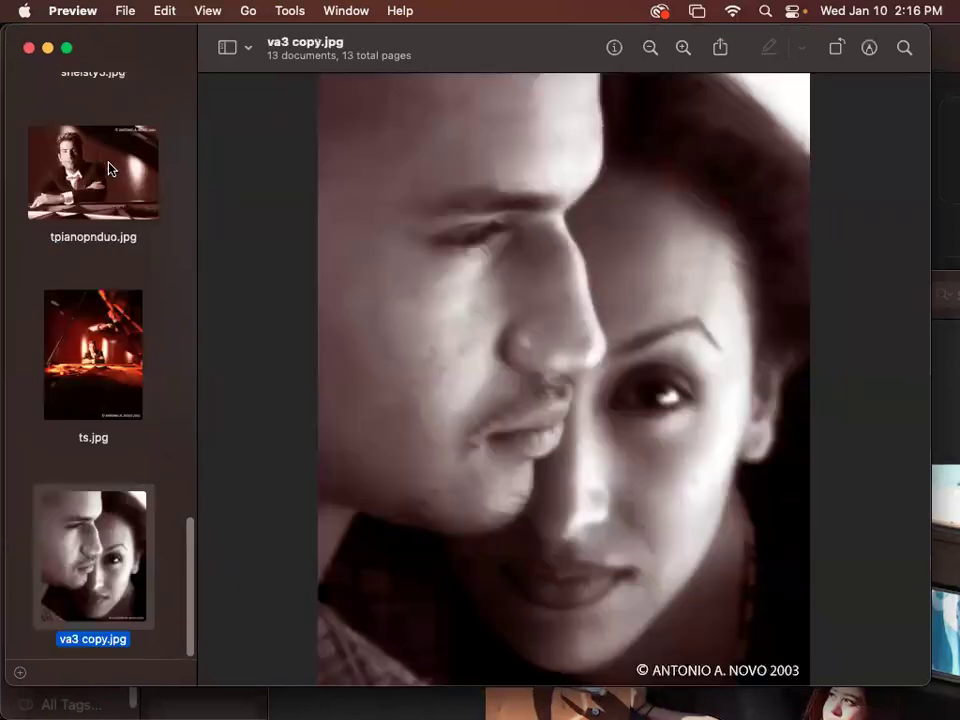
Step back through the images from va3 copy.jpg to the start of the set.
key(Up)
key(Up)
key(Up)
key(Up)
key(Up)
key(Up)
key(Up)
key(Up)
key(Up)
key(Up)
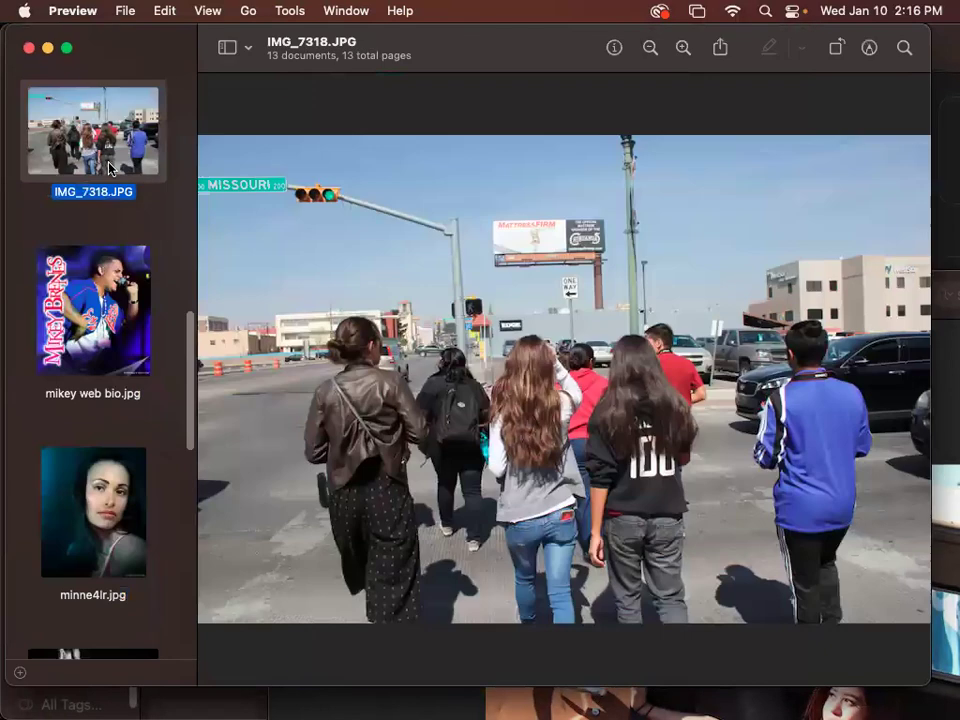
key(Up)
key(Up)
Run forward through the whole set again from the first image, past b0xhead2.jpg and sheisty3.jpg, to the end.
key(Down)
key(Down)
key(Down)
key(Down)
key(Down)
key(Down)
key(Down)
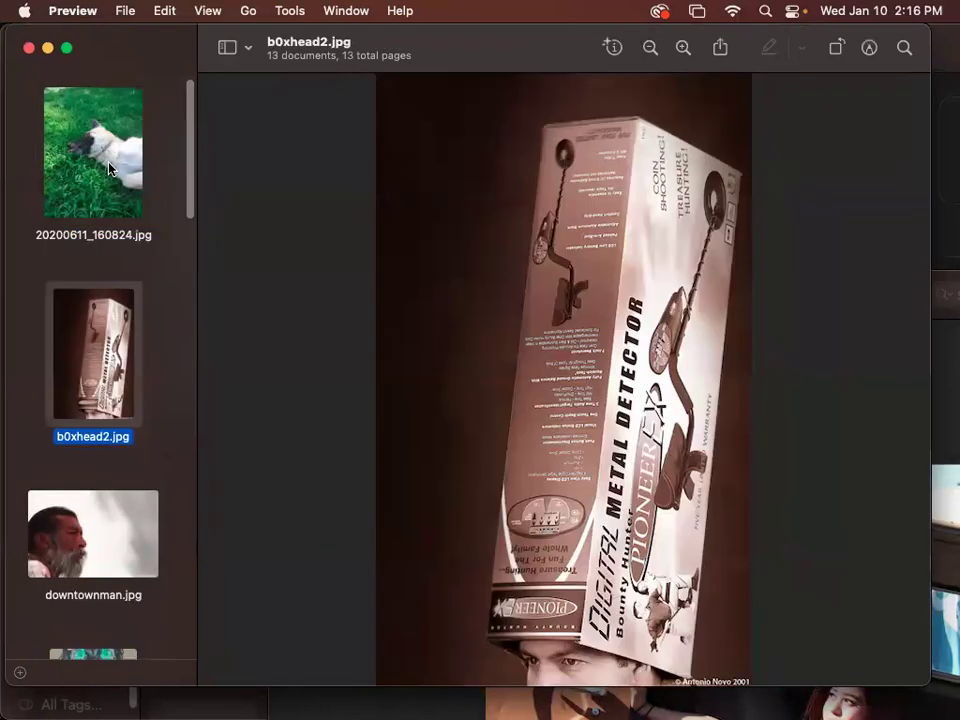
key(Down)
key(Down)
key(Down)
key(Down)
key(Down)
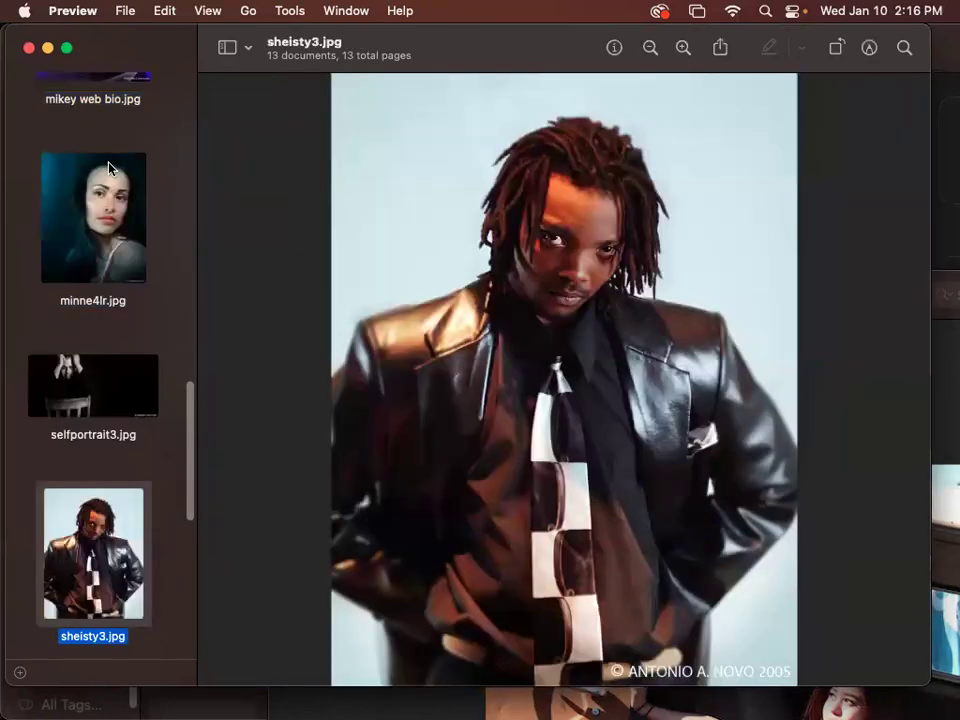
Go back past tpianopnduo.jpg through the set to the first image, 20200611_160824.jpg.
key(Up)
key(Up)
key(Up)
key(Up)
key(Up)
key(Up)
key(Up)
key(Up)
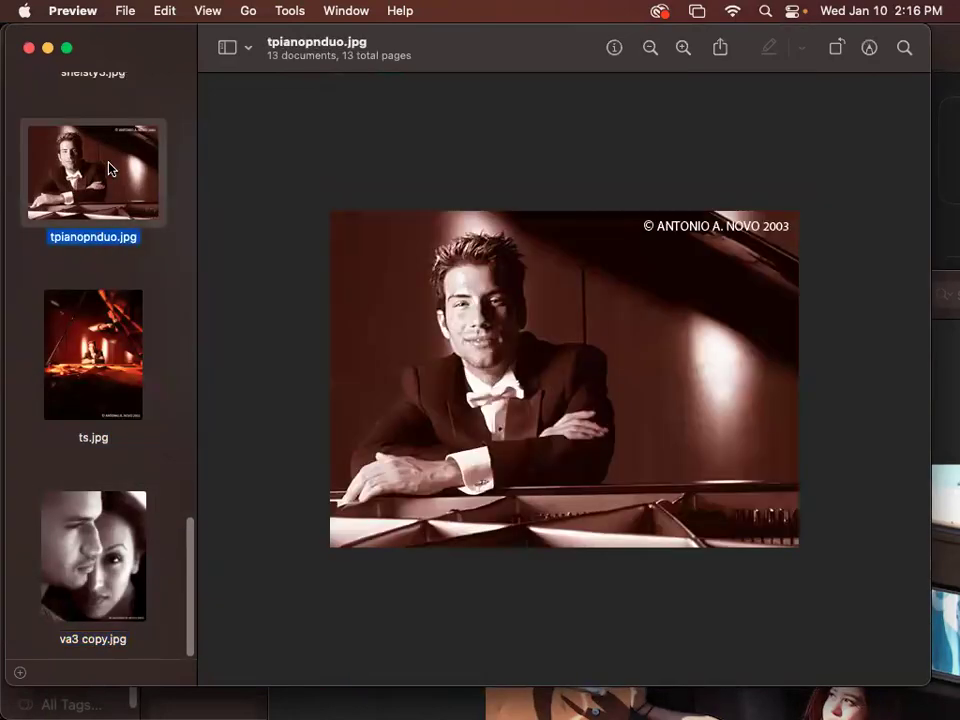
key(Up)
key(Up)
key(Up)
key(Up)
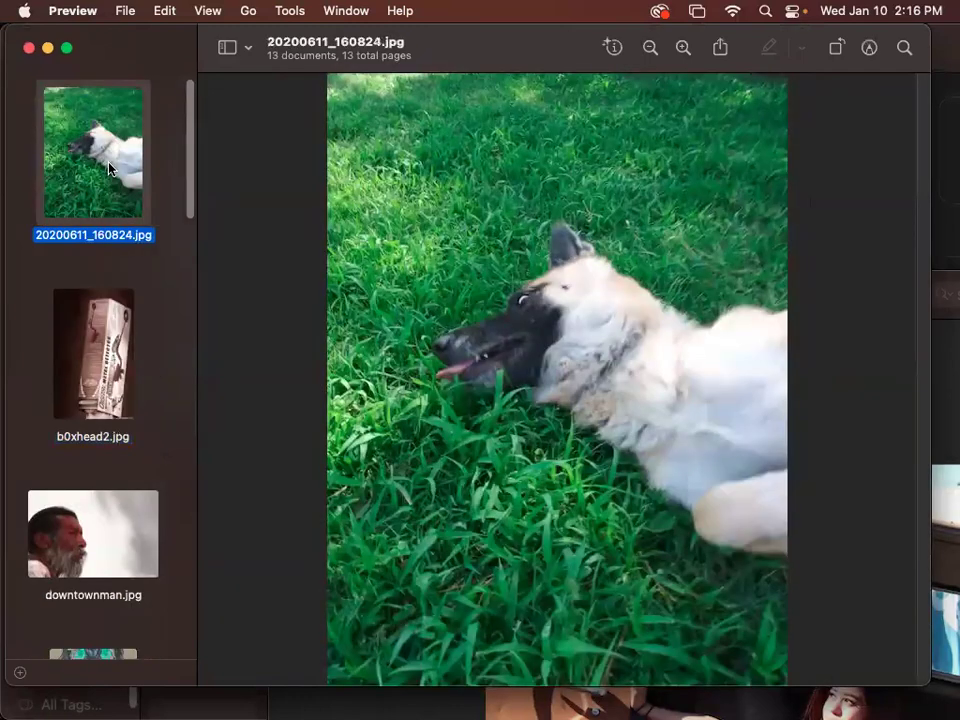
Browse the images from 20200611_160824.jpg onward, go back to tpianopnduo.jpg, and finish on va3 copy.jpg.
key(Down)
key(Down)
key(Down)
key(Down)
key(Down)
key(Down)
key(Down)
key(Down)
key(Down)
key(Down)
key(Down)
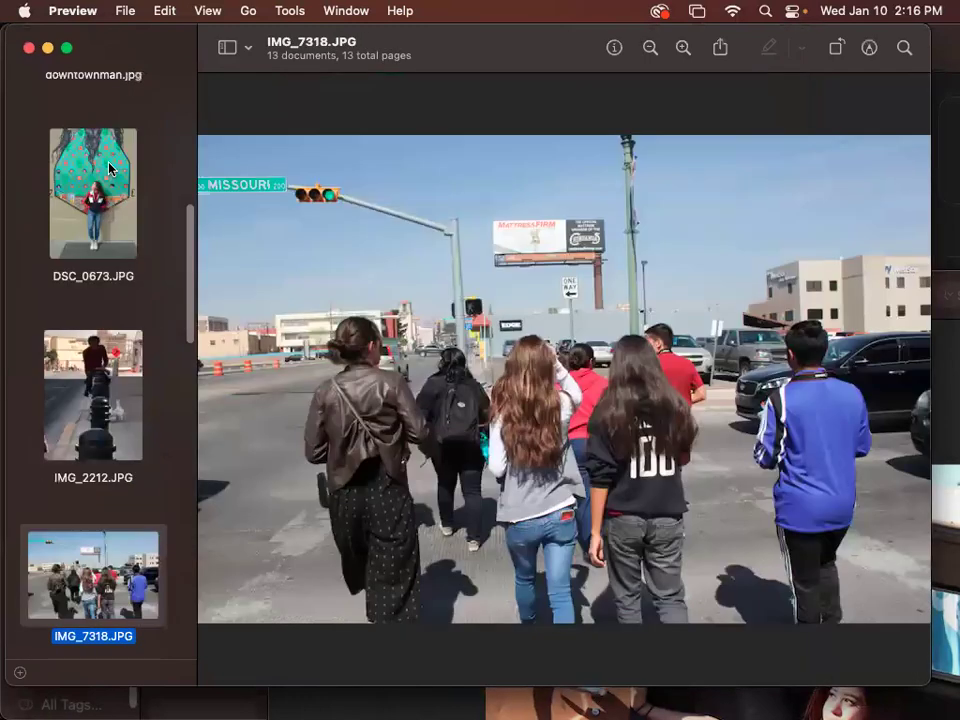
key(Up)
key(Up)
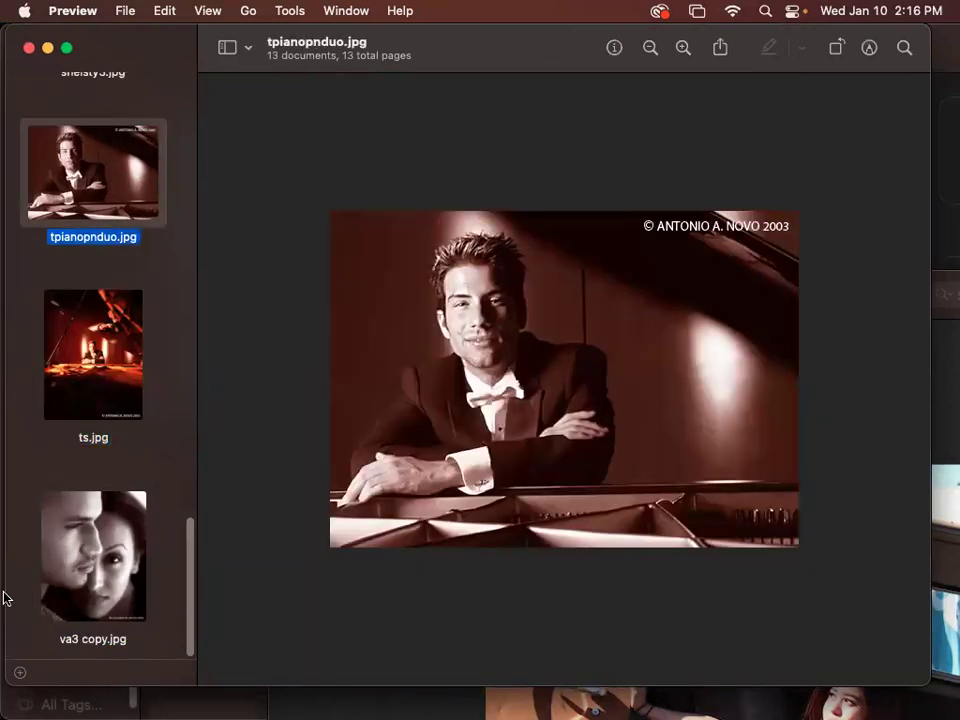
mouse_move(4, 186)
key(Down)
key(Down)
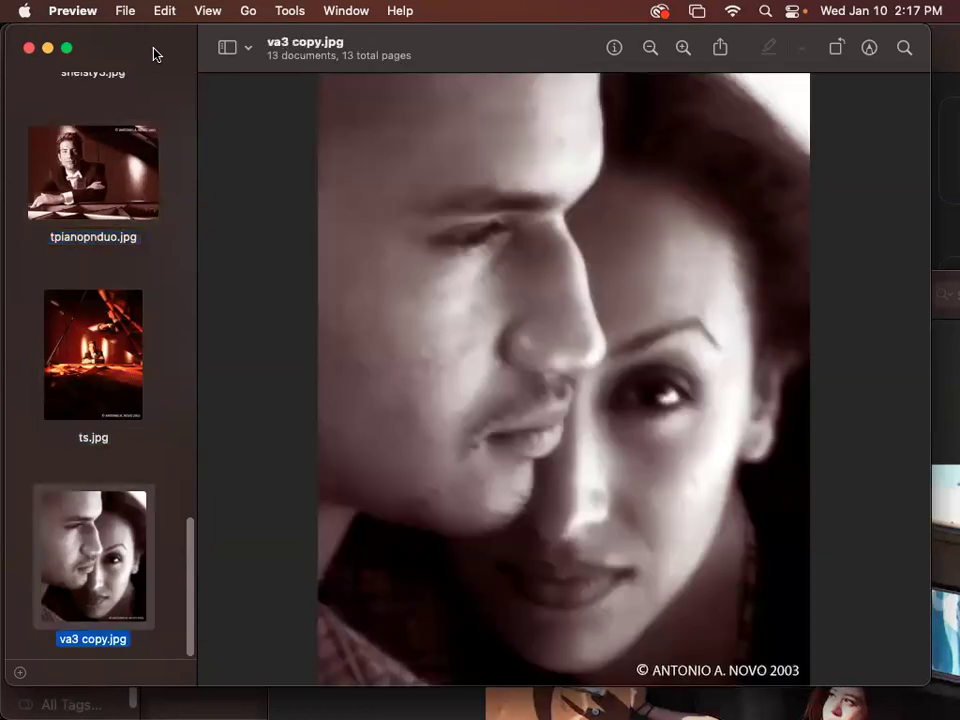
Browse backward from va3 copy.jpg past IMG_2212.JPG to 20200611_160824.jpg.
key(Up)
key(Up)
key(Up)
key(Up)
key(Up)
key(Up)
key(Up)
key(Up)
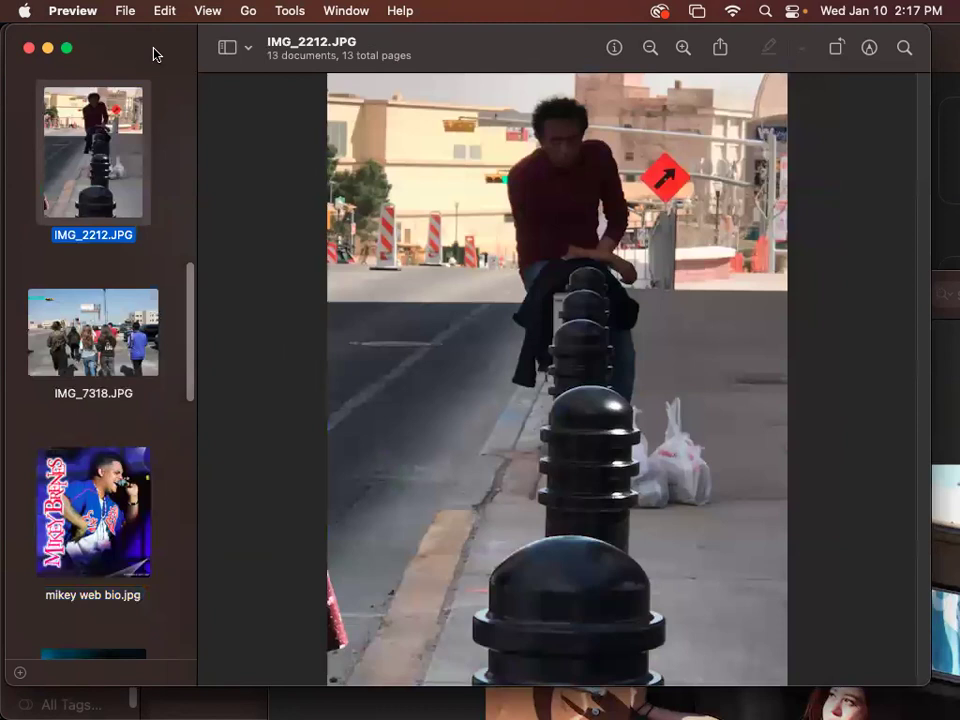
key(Up)
key(Up)
key(Up)
key(Up)
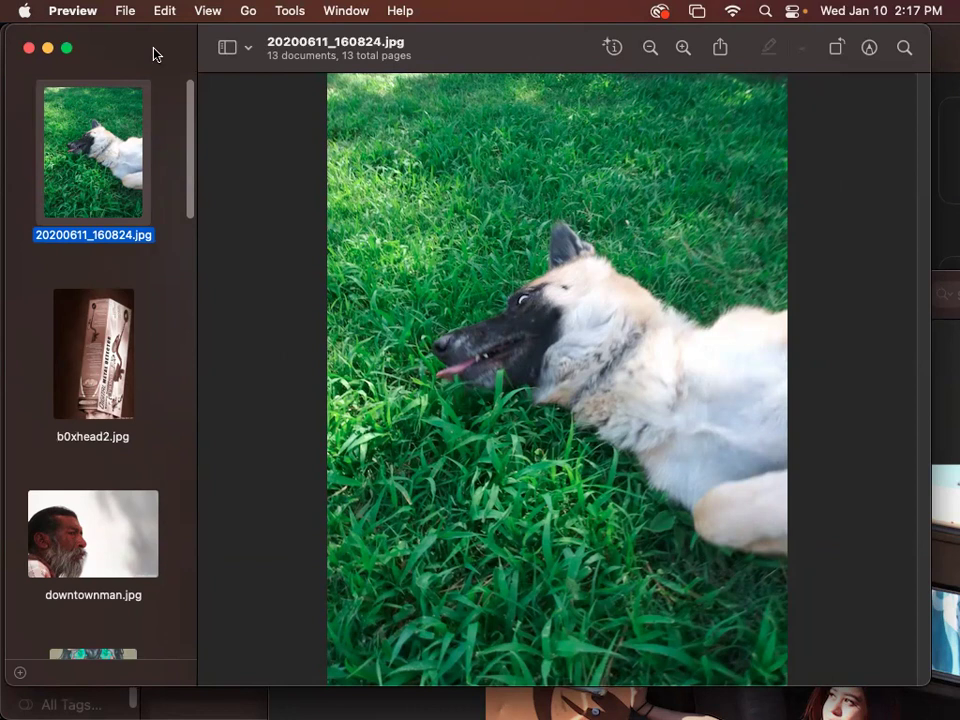
View b0xhead2.jpg zoomed out, then view downtownman.jpg, DSC_0673.JPG and IMG_2212.JPG one at a time.
key(Down)
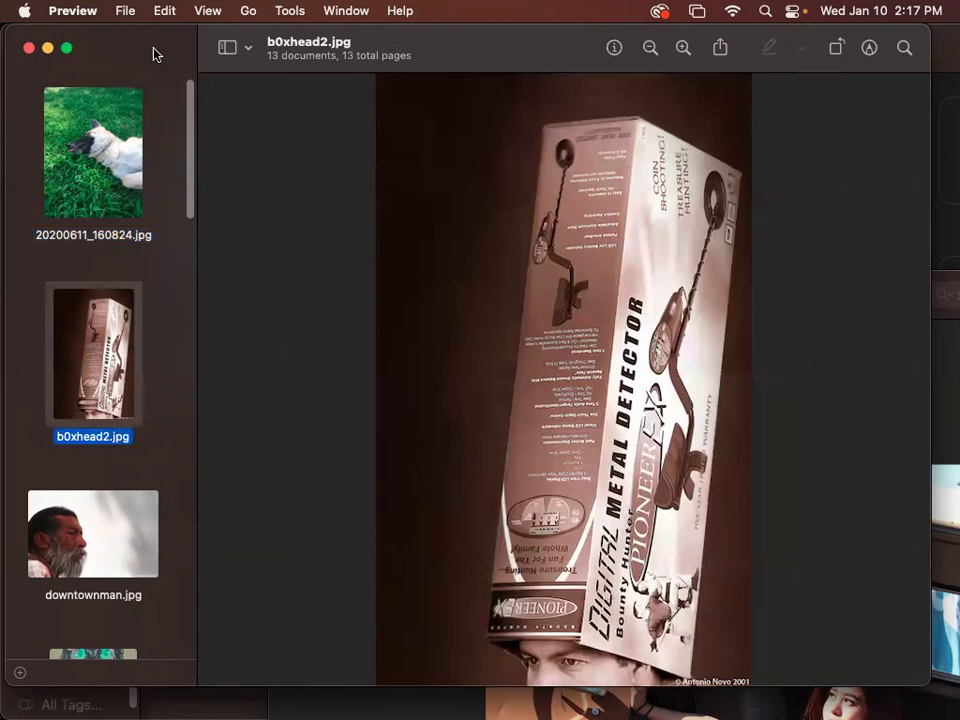
key(super+minus)
key(super+minus)
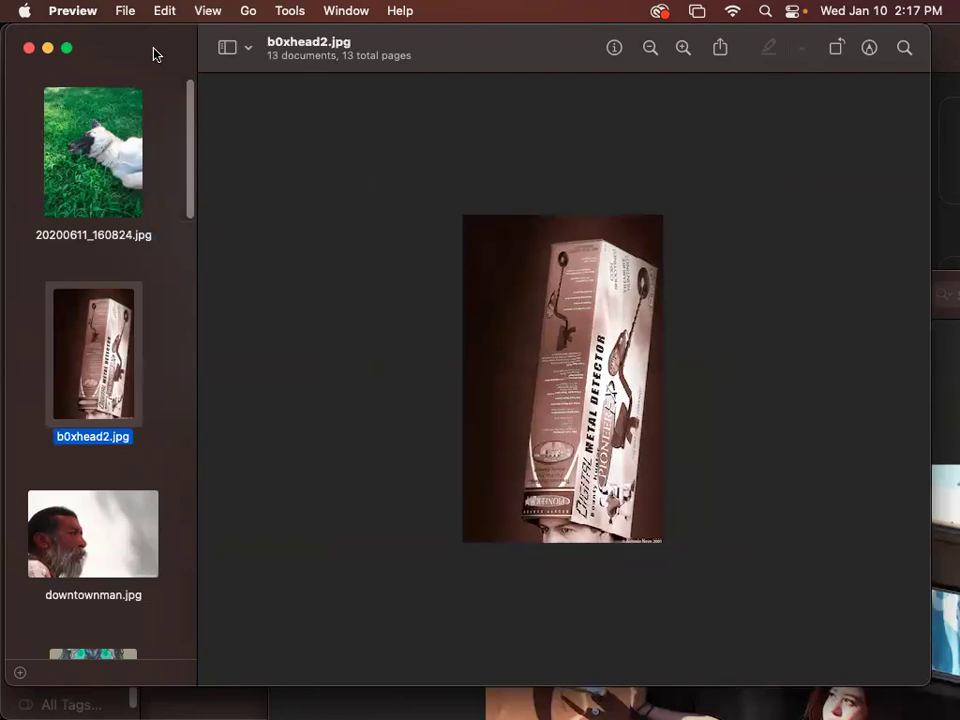
key(Down)
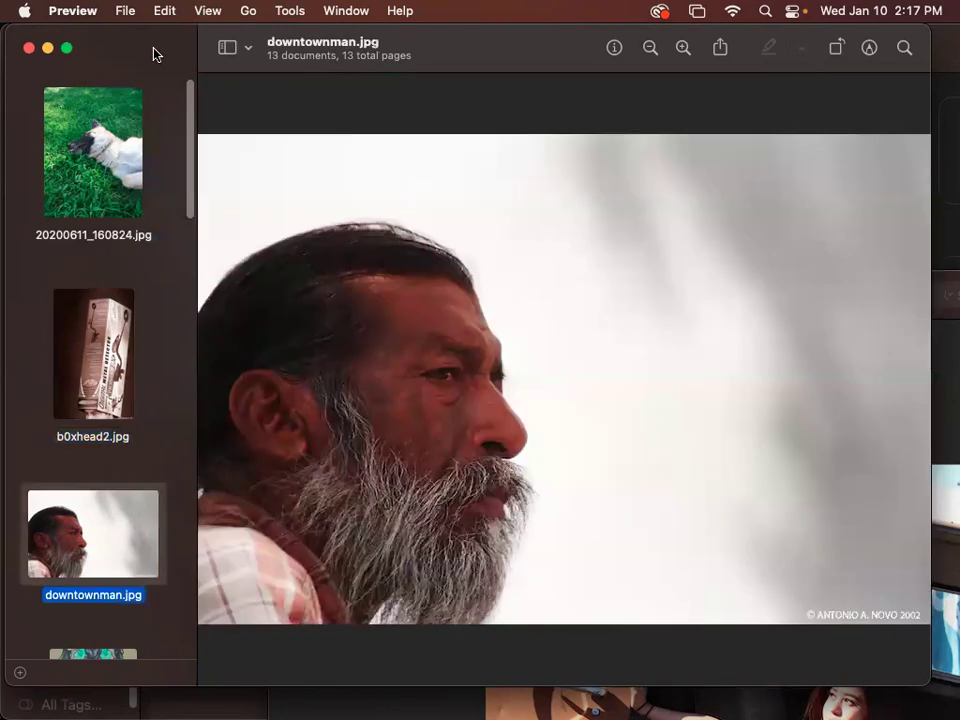
key(Down)
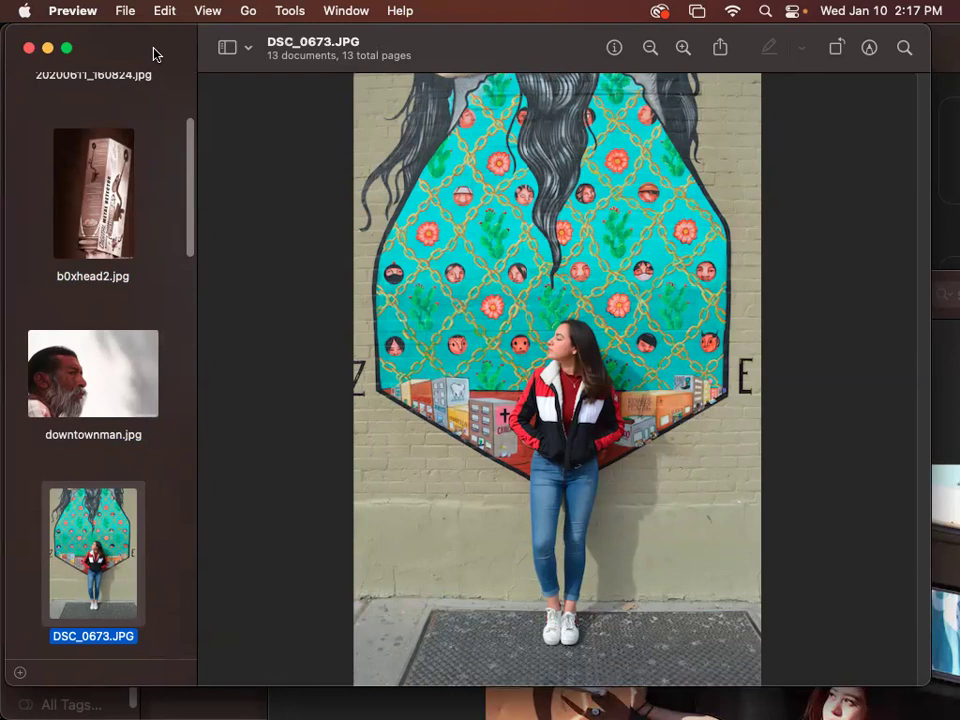
key(Down)
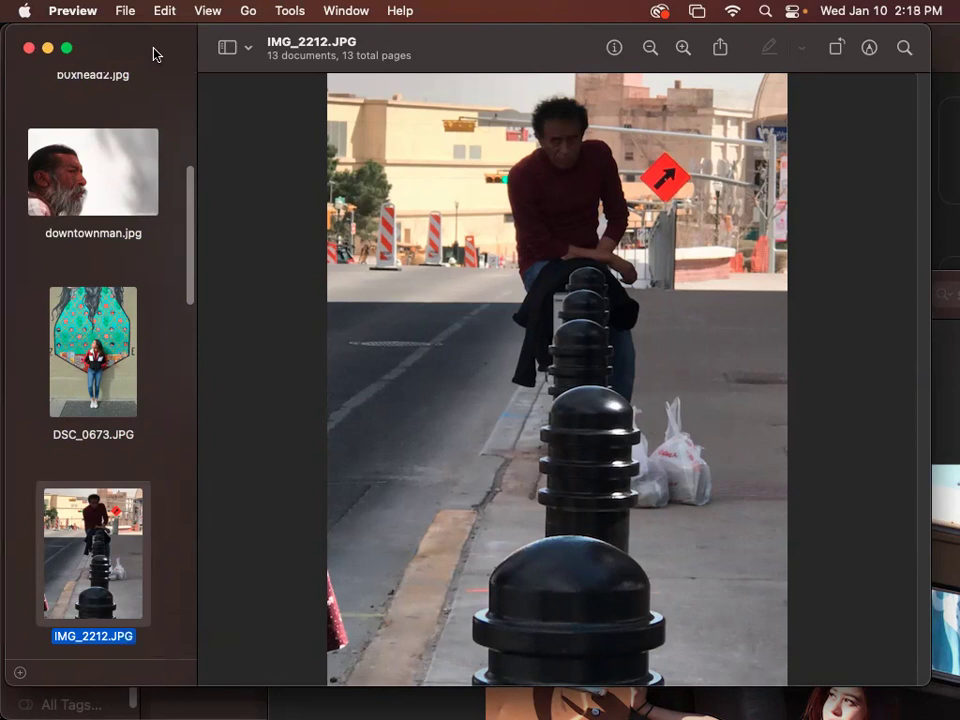
Open the file information for IMG_2212.JPG and show its More Info general metadata.
key(super+i)
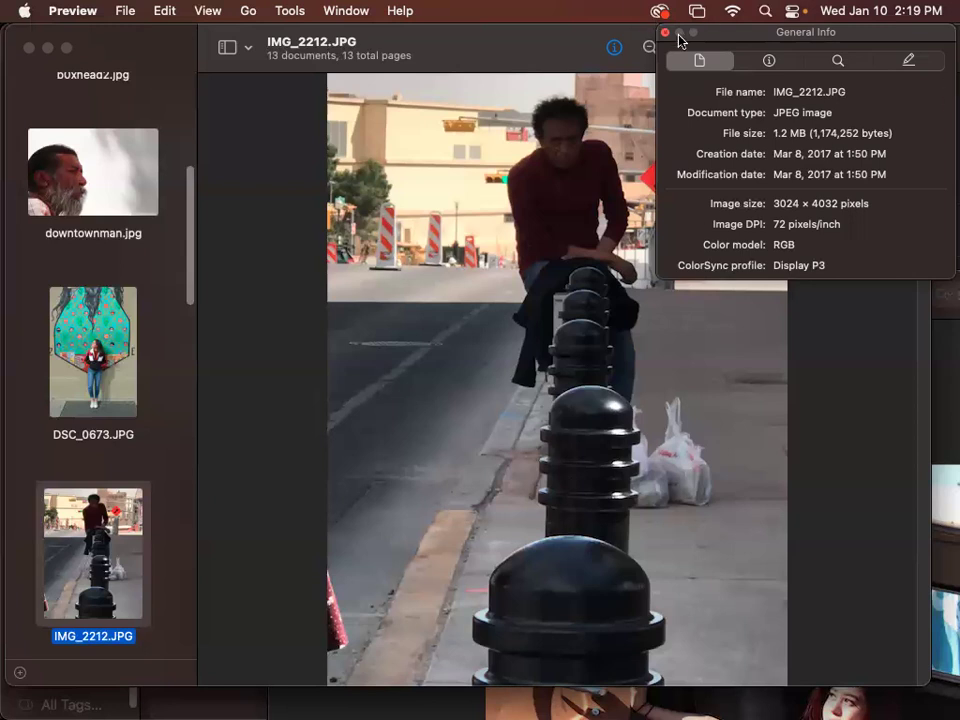
click(778, 66)
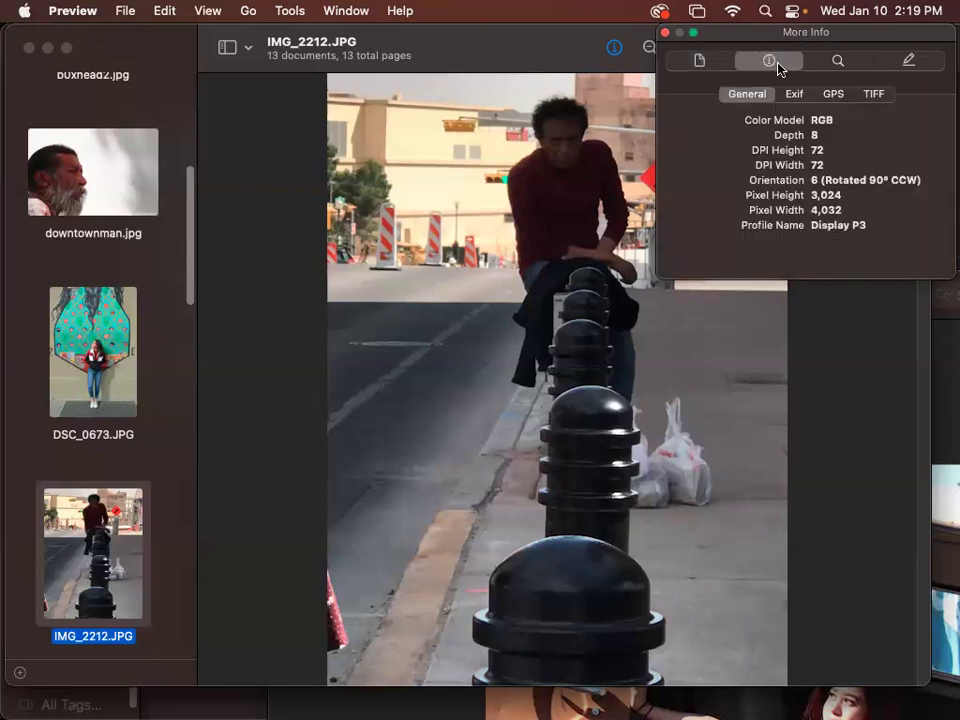
Inspect the GPS metadata of IMG_2212.JPG in an enlarged info window, also checking its keywords, annotations and general info.
click(834, 95)
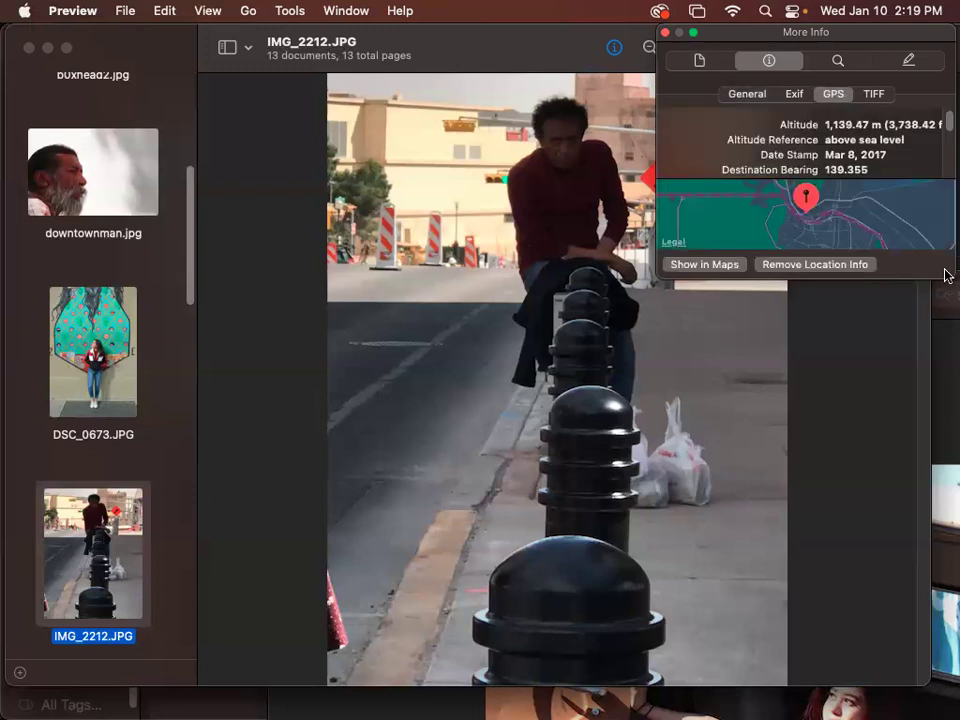
drag(949, 290, 933, 635)
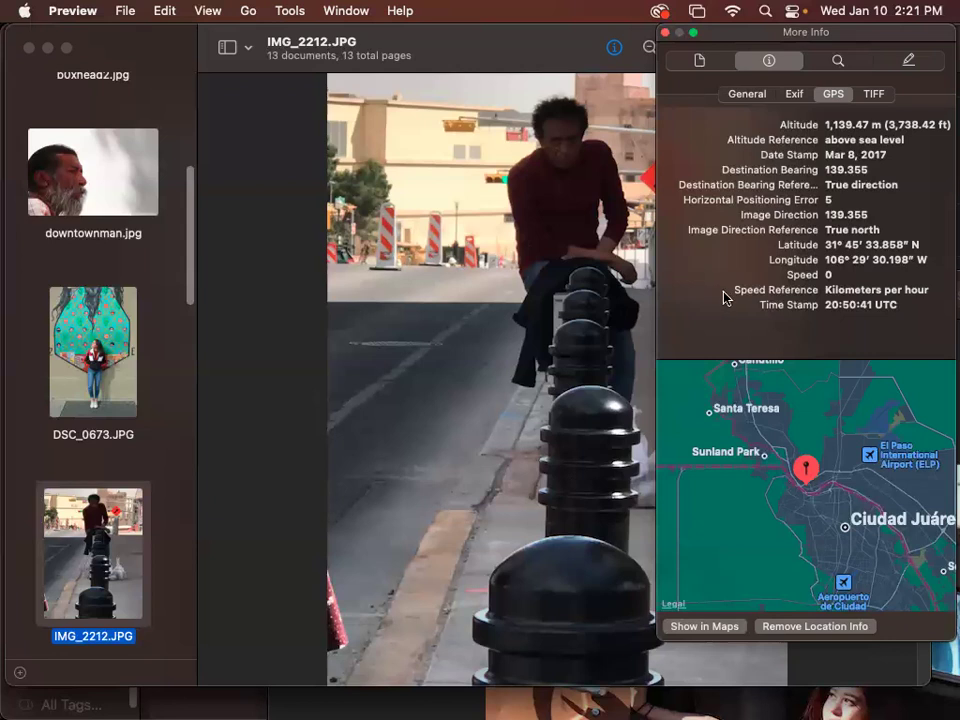
click(846, 62)
click(924, 63)
click(697, 62)
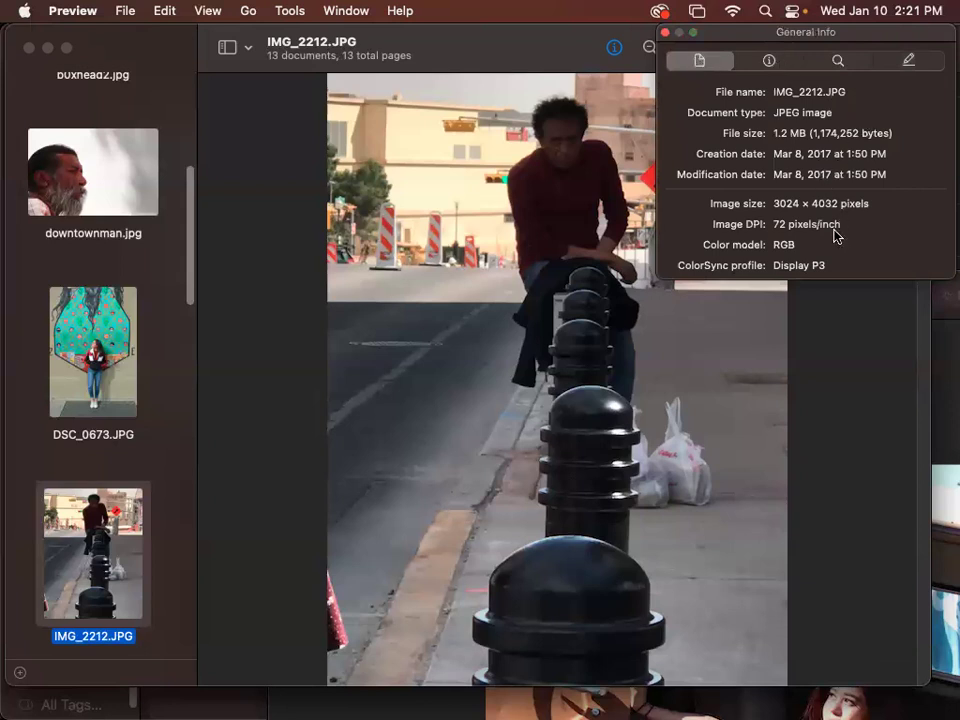
click(765, 63)
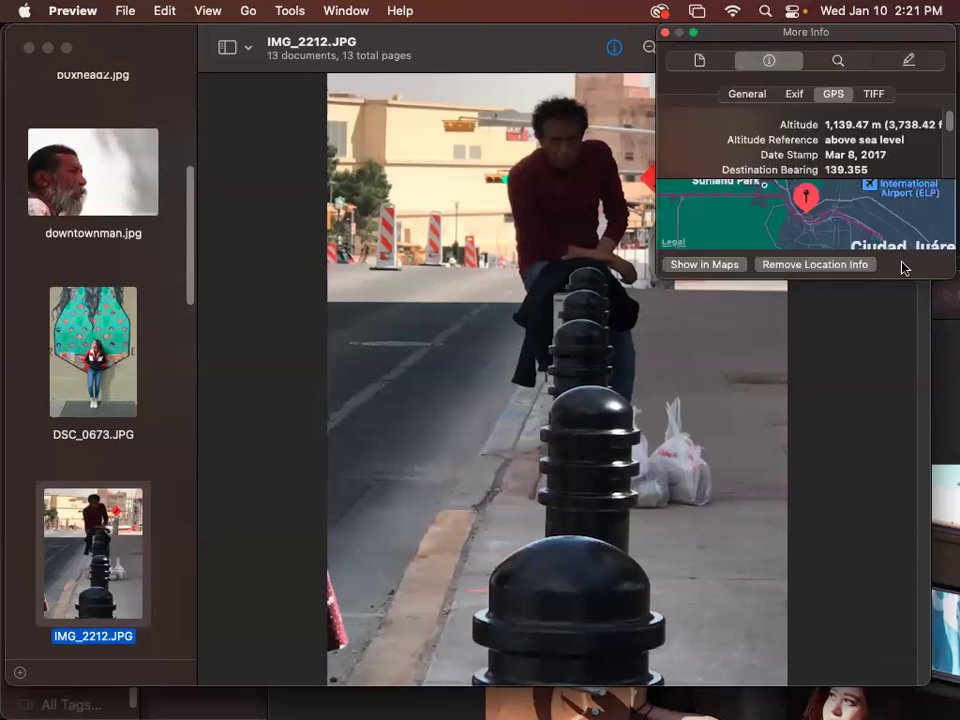
drag(948, 276, 946, 591)
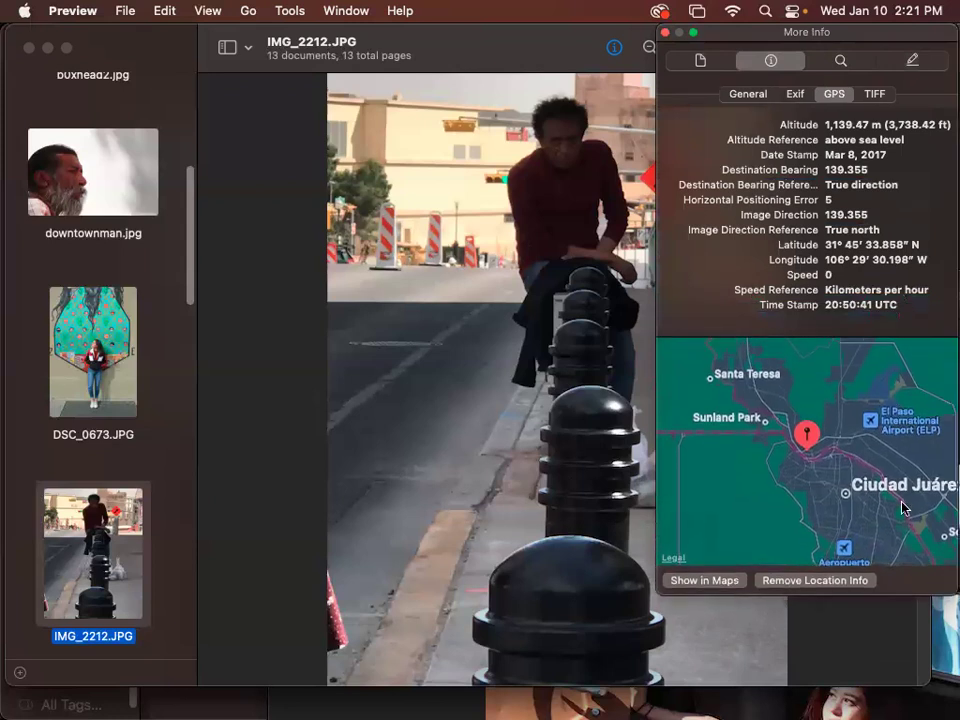
Compare the General Info of IMG_2212.JPG with that of DSC_0673.JPG, ending on IMG_2212.JPG.
click(697, 61)
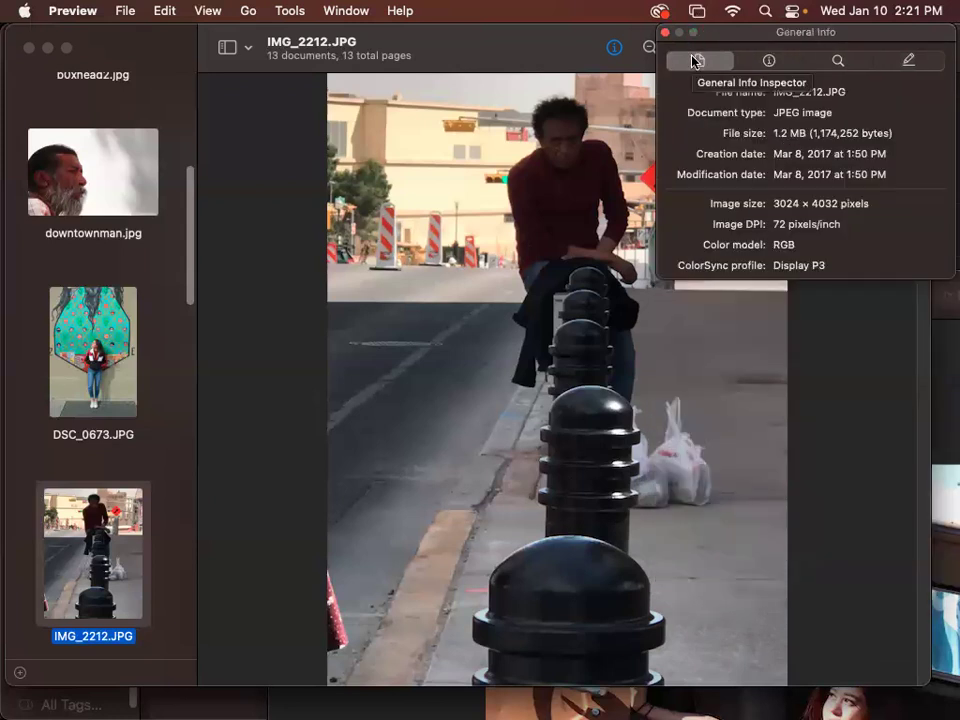
click(140, 352)
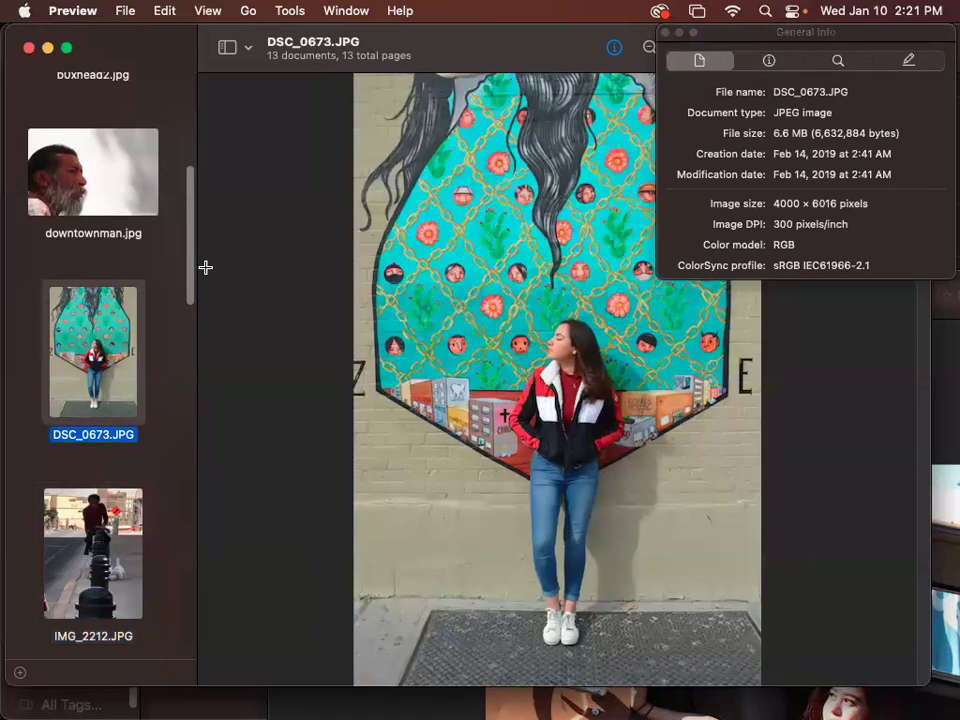
click(92, 556)
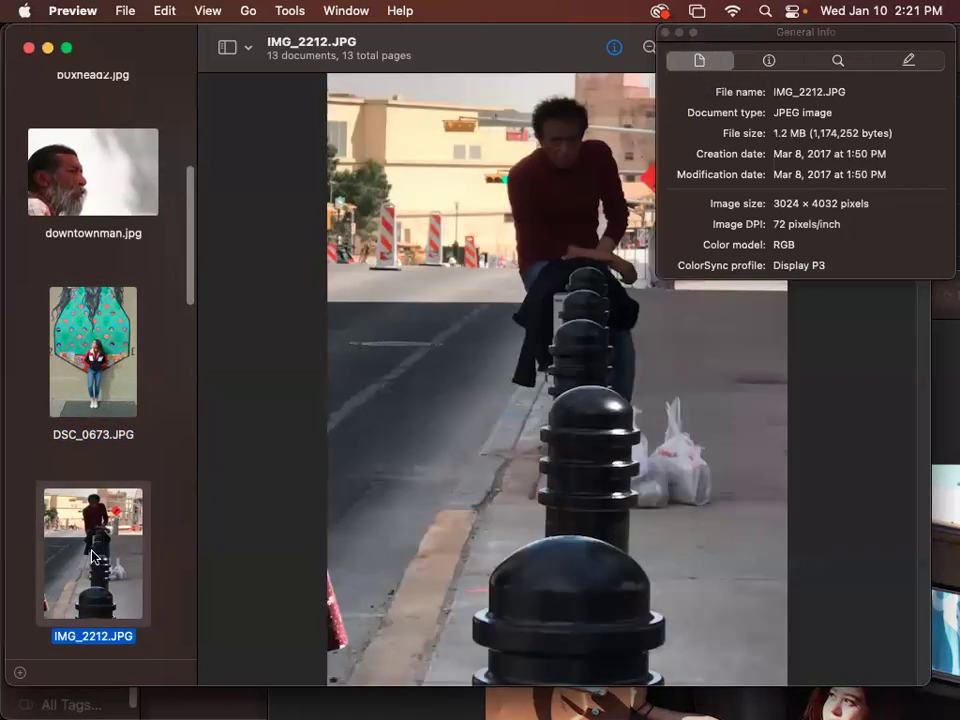
Browse the General Info of the images from IMG_2212.JPG onward to tpianopnduo.jpg, then go back to selfportrait3.jpg.
key(Down)
key(Down)
key(Down)
key(Down)
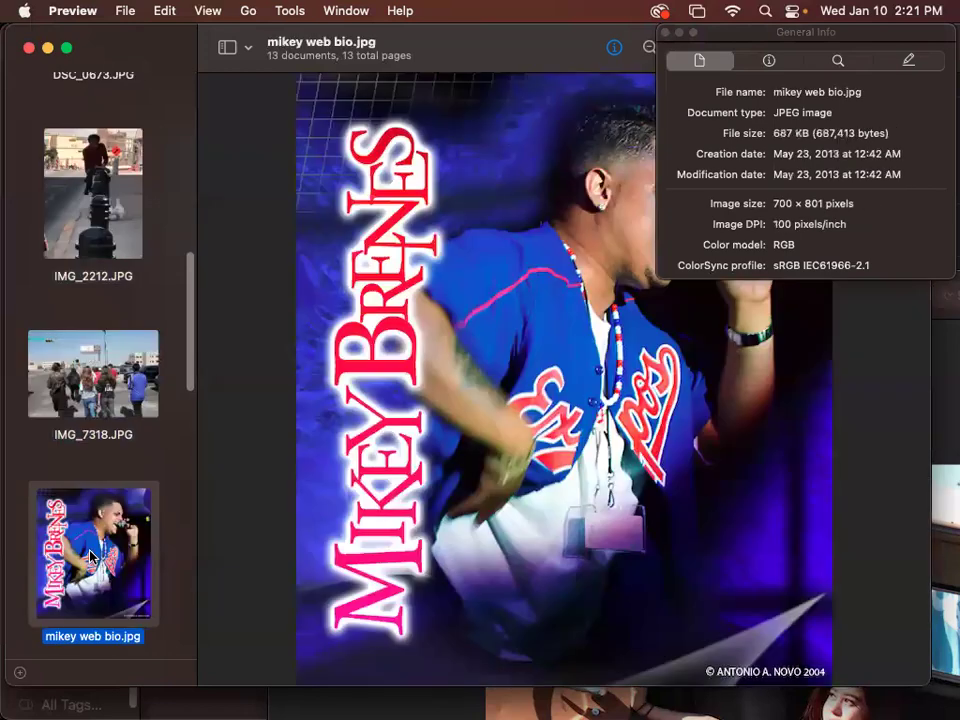
key(Down)
key(Down)
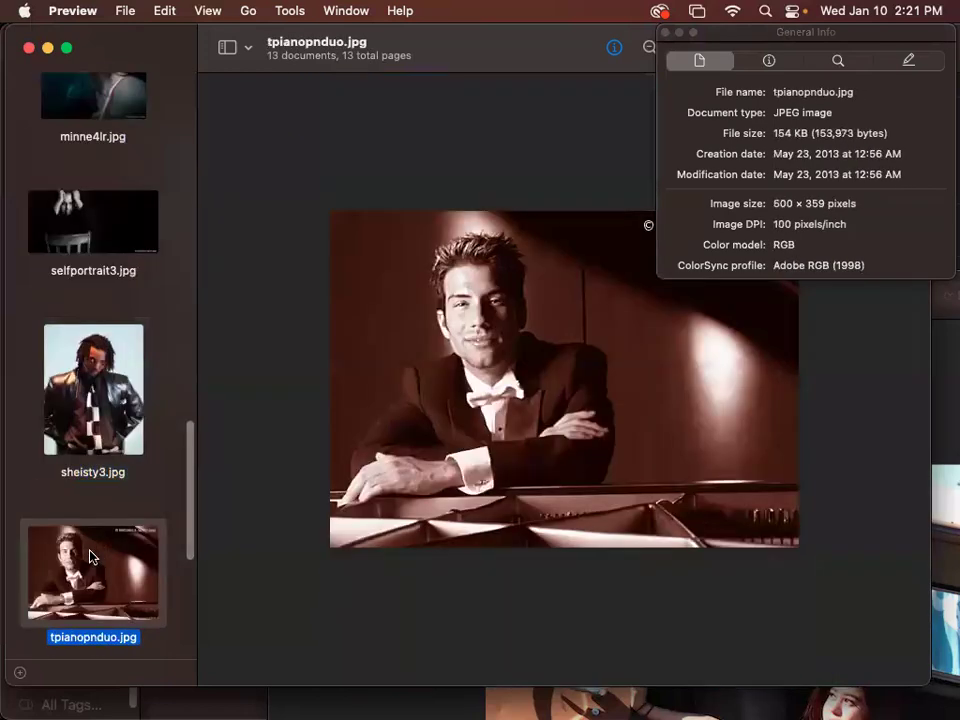
key(Up)
key(Up)
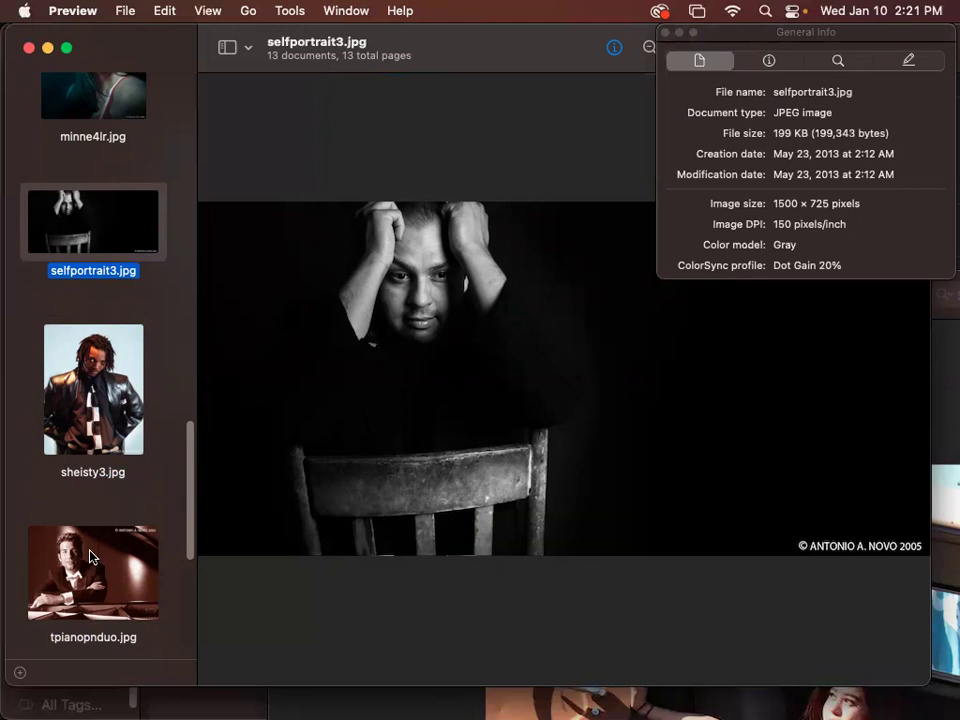
Compare the size, resolution and color details of selfportrait3.jpg, sheisty3.jpg and tpianopnduo.jpg, ending on sheisty3.jpg.
key(Down)
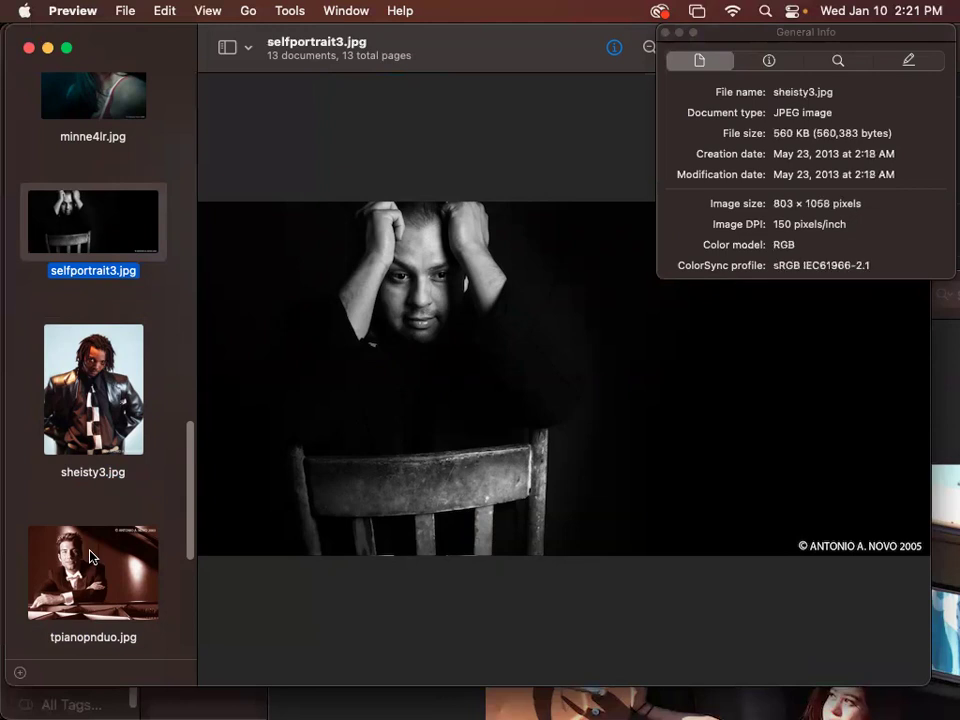
key(Up)
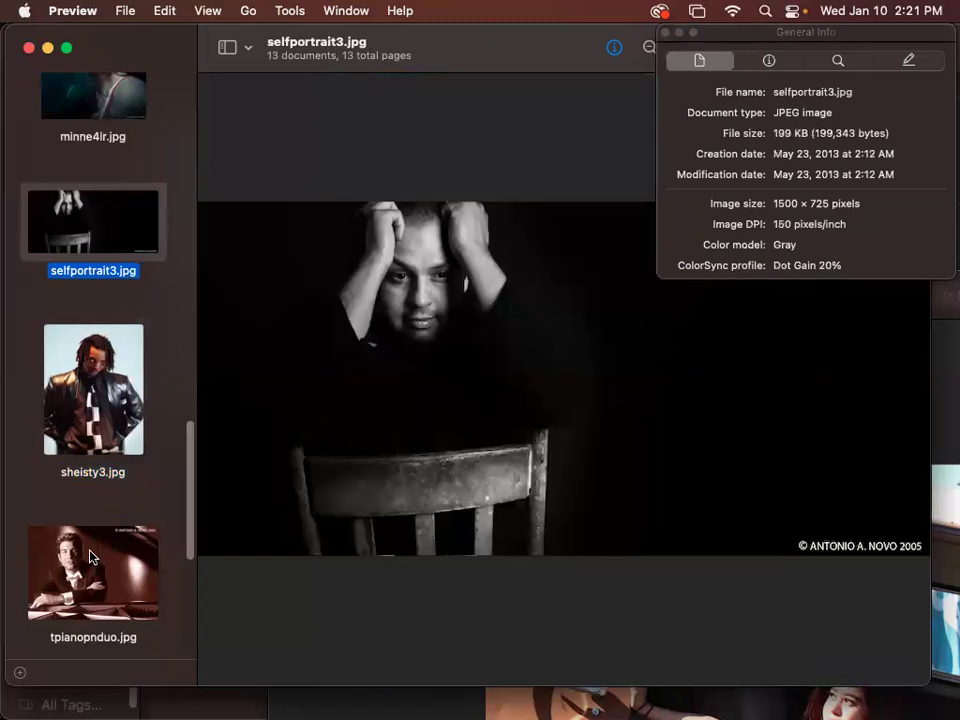
key(Down)
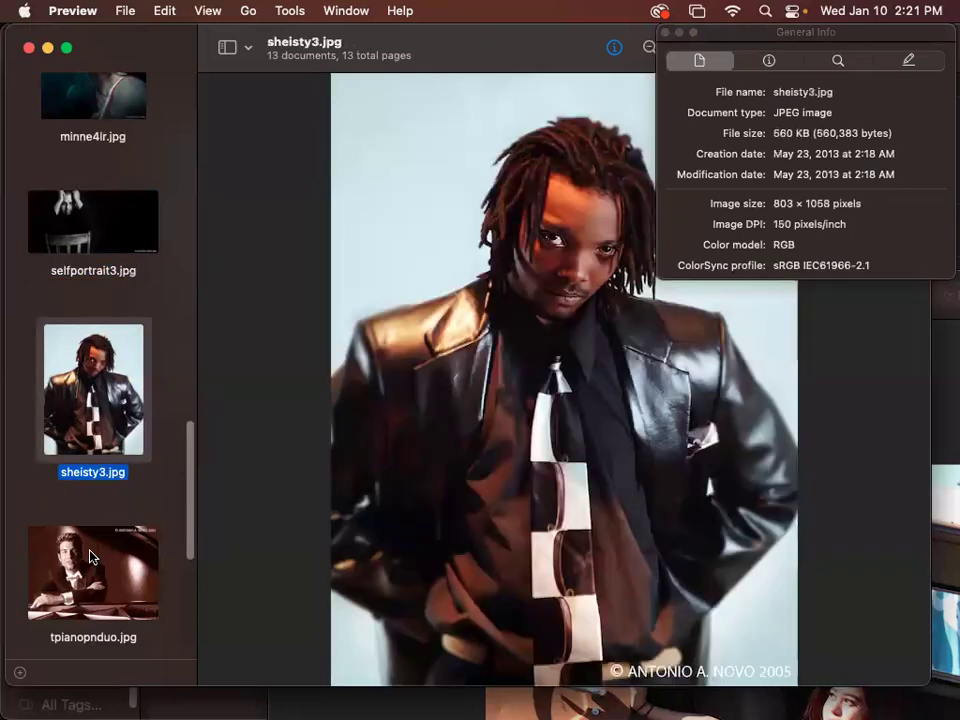
key(Down)
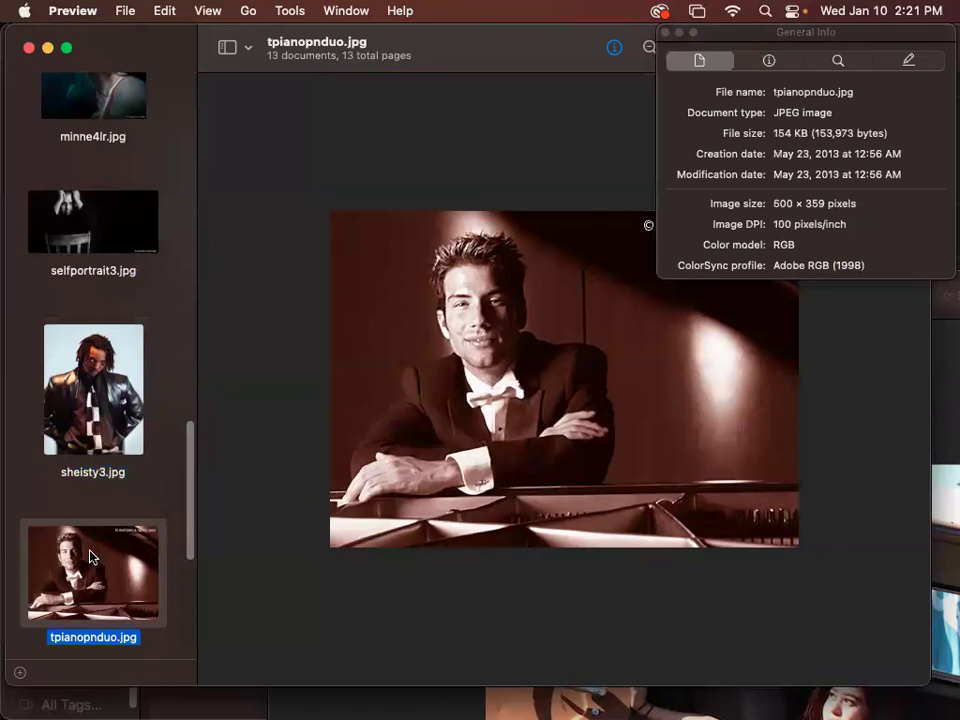
key(Up)
key(Up)
key(Down)
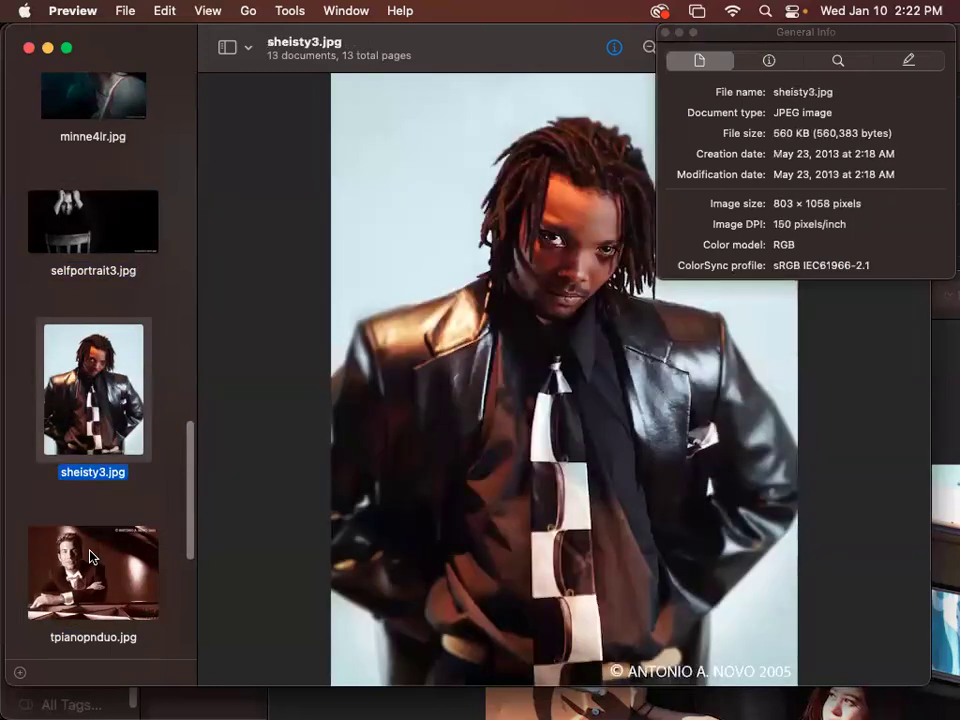
Go back to IMG_7318.JPG and compare its General Info with that of mikey web bio.jpg.
key(Up)
key(Up)
key(Up)
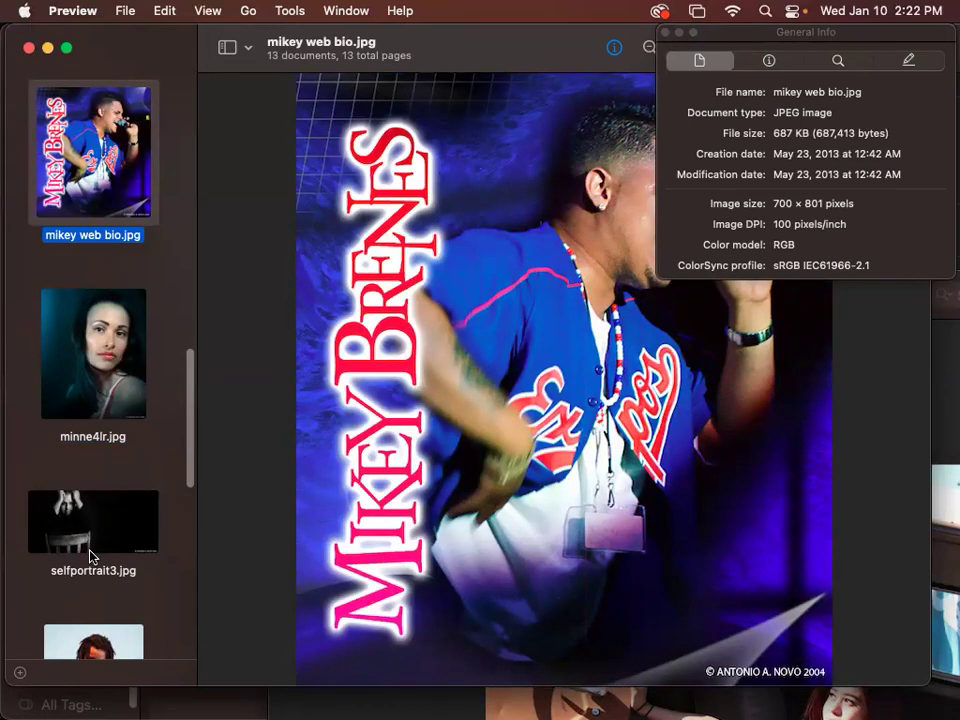
key(Up)
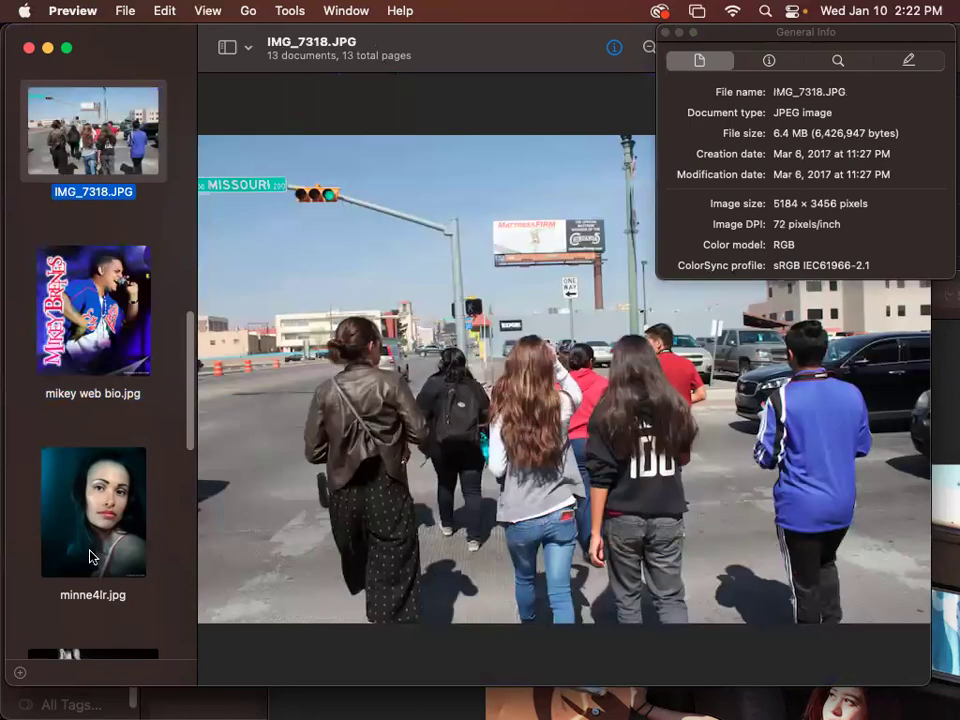
key(Down)
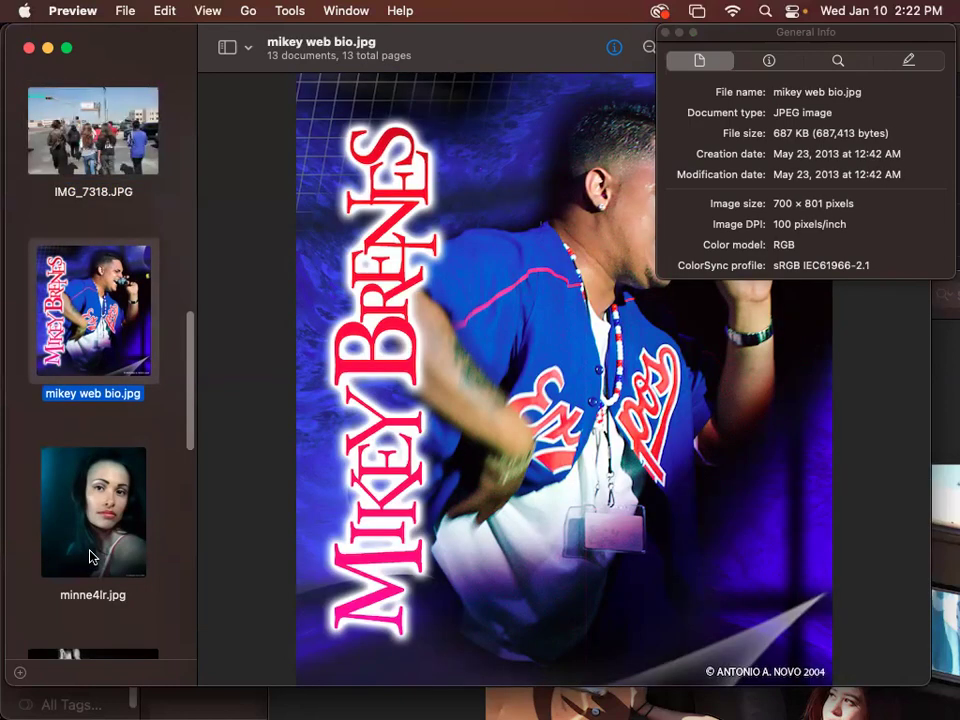
key(Up)
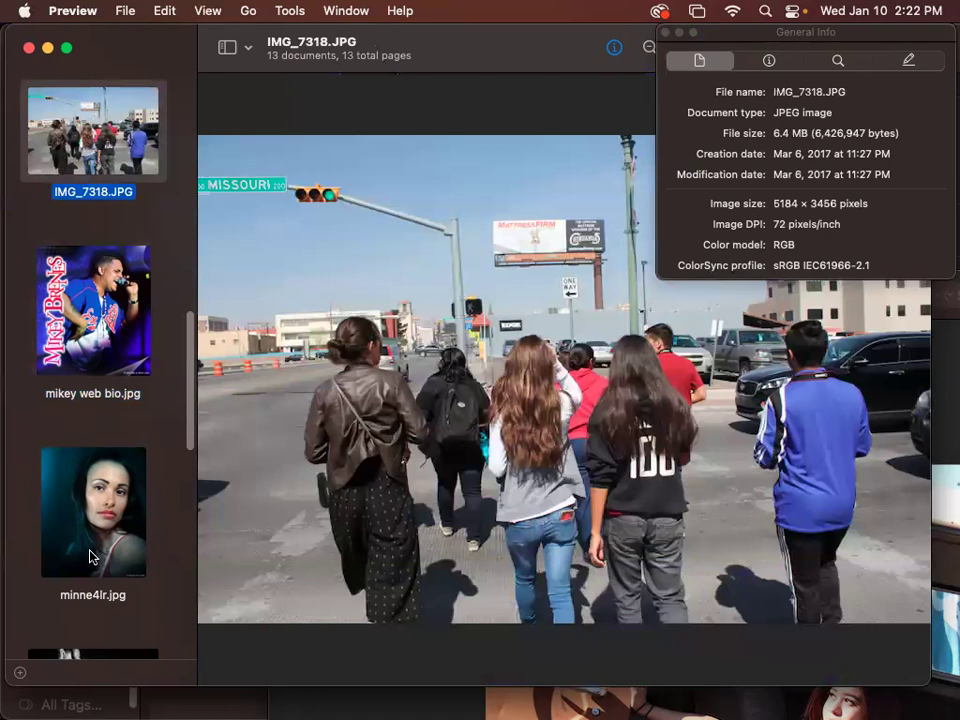
key(Down)
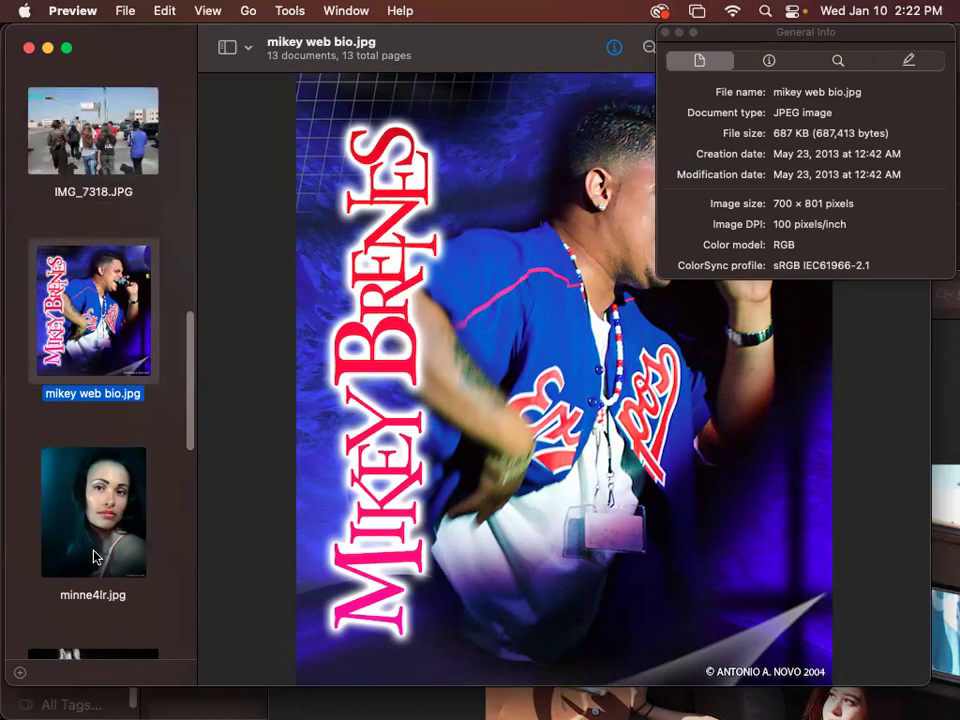
Browse backward past IMG_7318.JPG, then forward to selfportrait3.jpg, and check the General Info of minne4lr.jpg.
key(Up)
key(Up)
key(Up)
key(Up)
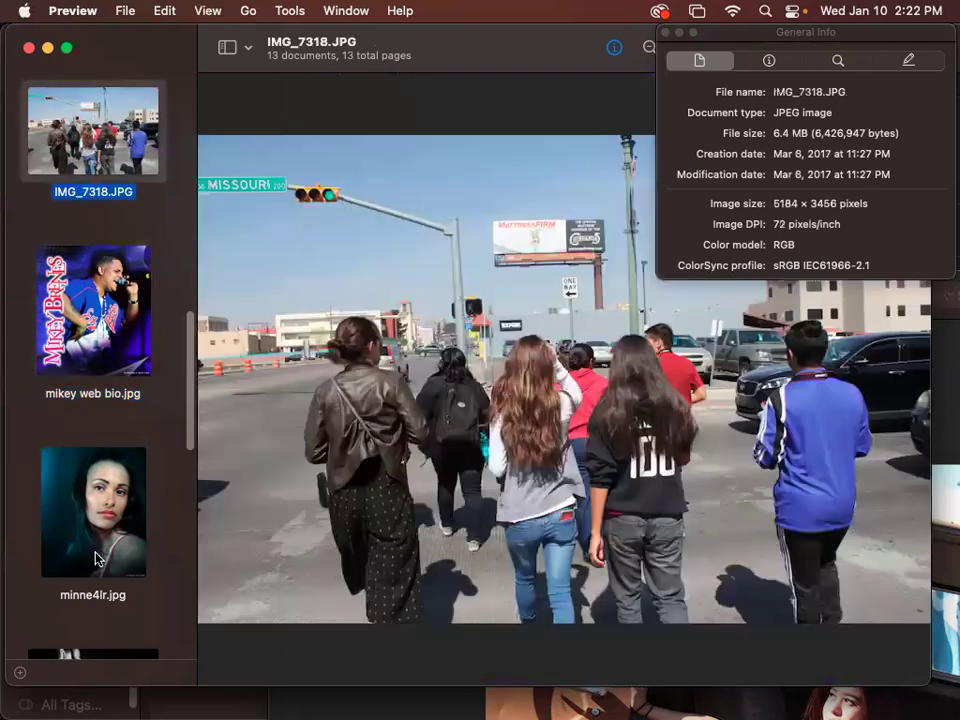
key(Up)
key(Down)
key(Down)
key(Down)
key(Down)
key(Down)
key(Down)
key(Down)
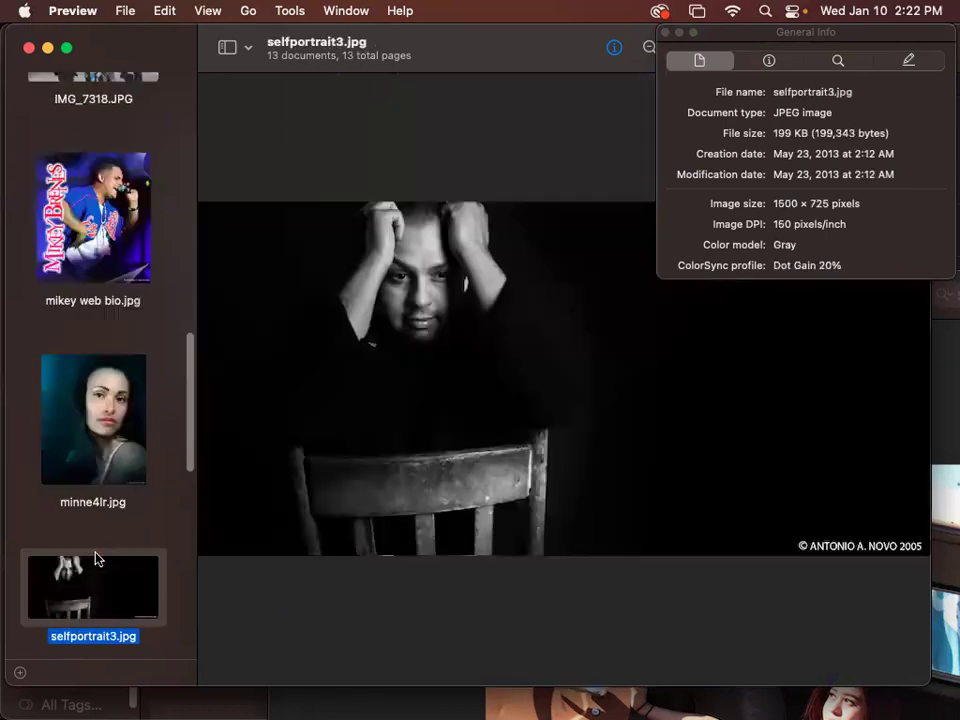
key(Up)
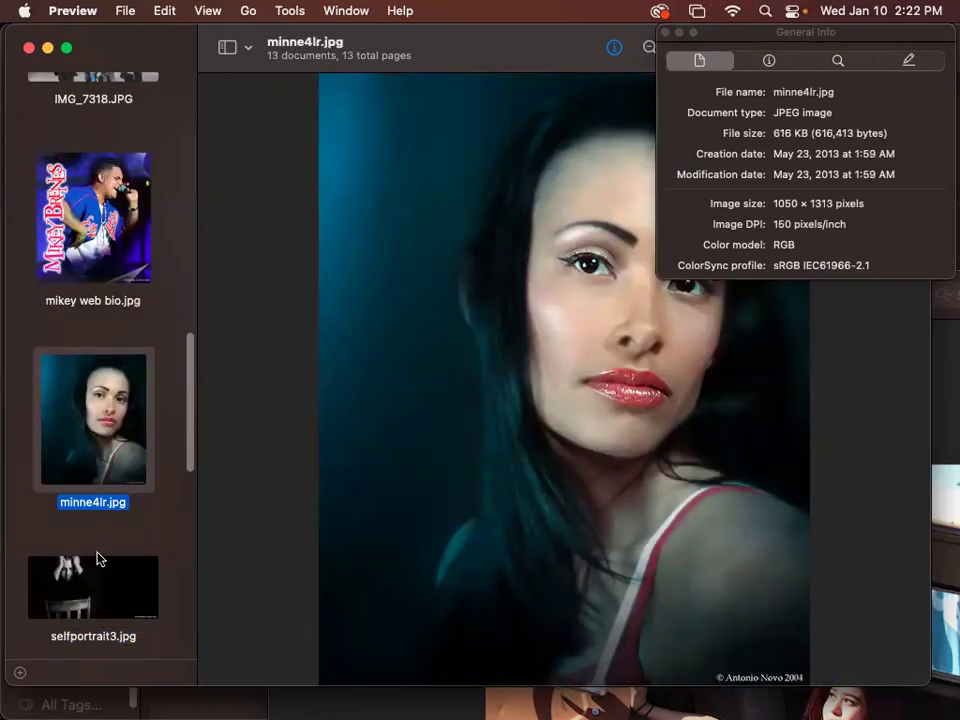
Browse the images and their General Info from minne4lr.jpg onward to va3 copy.jpg.
key(Down)
key(Down)
key(Down)
key(Down)
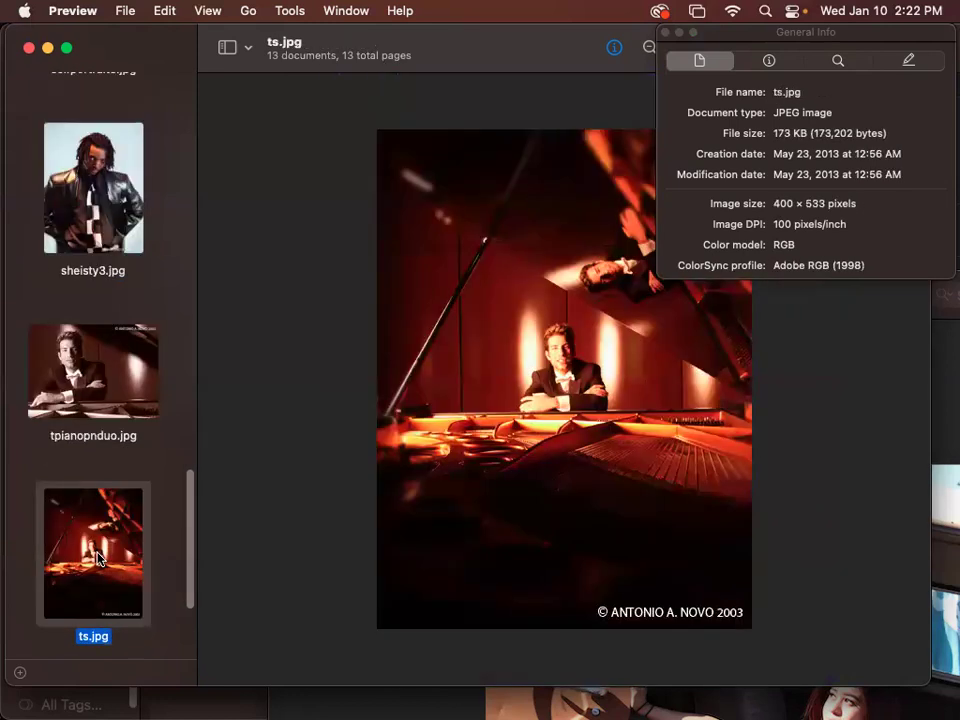
key(Down)
Browse backward from va3 copy.jpg through the whole set to 20200611_160824.jpg and check its General Info.
key(Up)
key(Up)
key(Up)
key(Up)
key(Up)
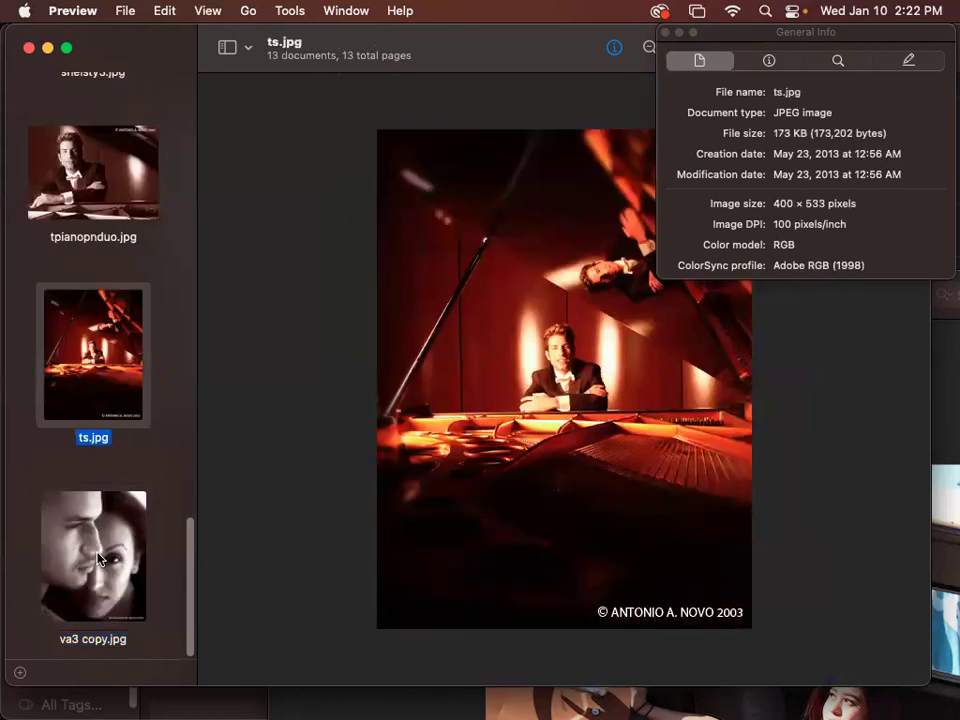
key(Up)
key(Up)
key(Up)
key(Up)
key(Up)
key(Up)
key(Up)
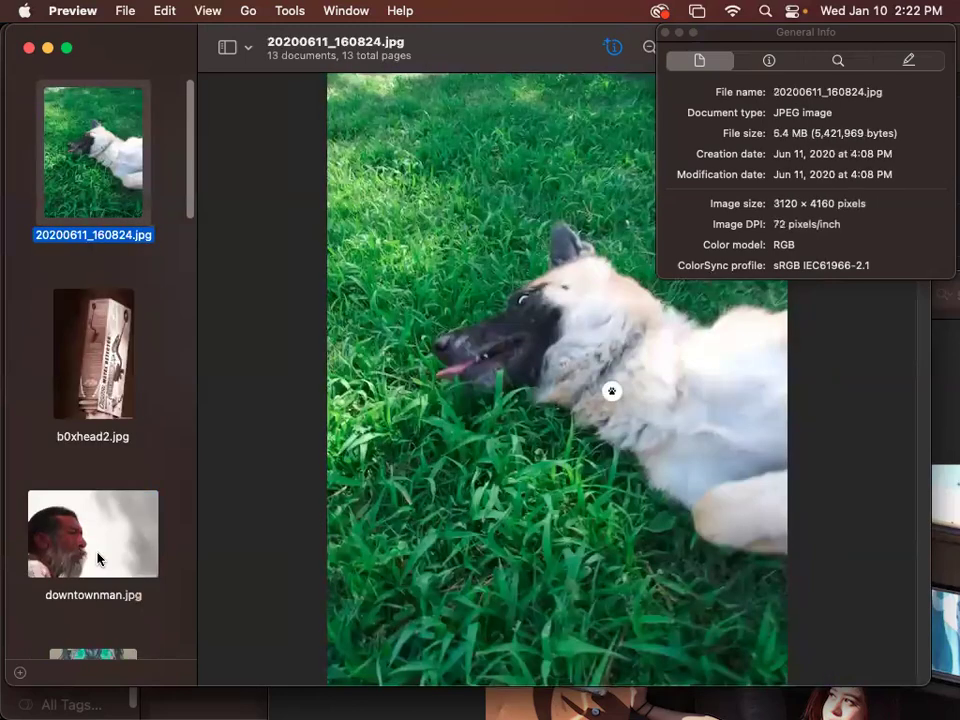
Close the JPEG images, inspect the General Info of IMG_2969.CR2 in its repositioned window, and close that image as well.
key(cmd+w)
drag(571, 313, 321, 28)
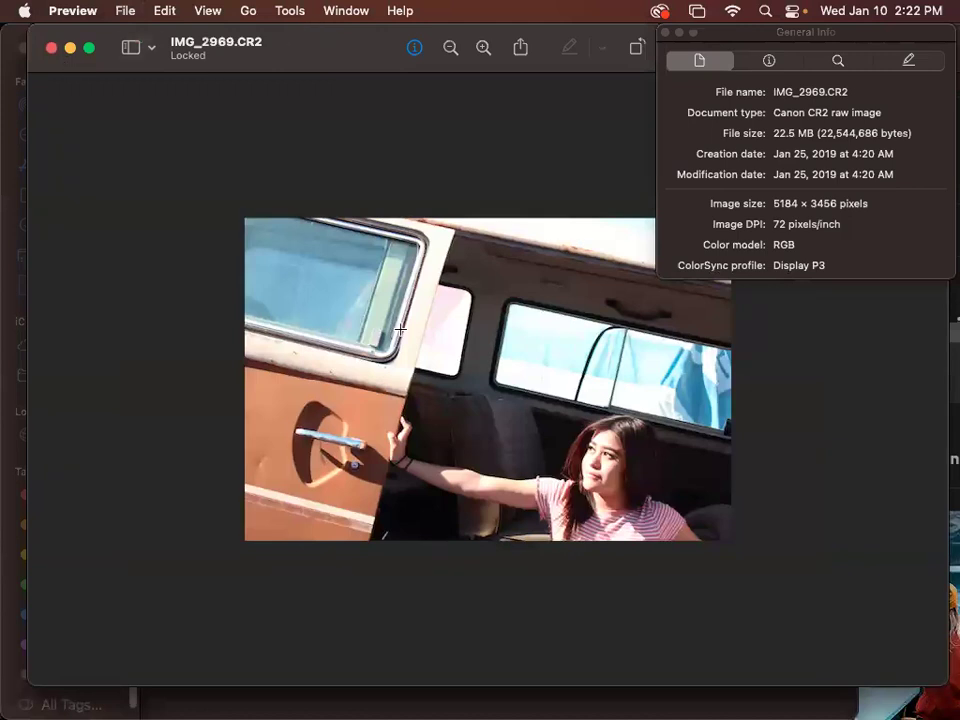
drag(350, 45, 323, 38)
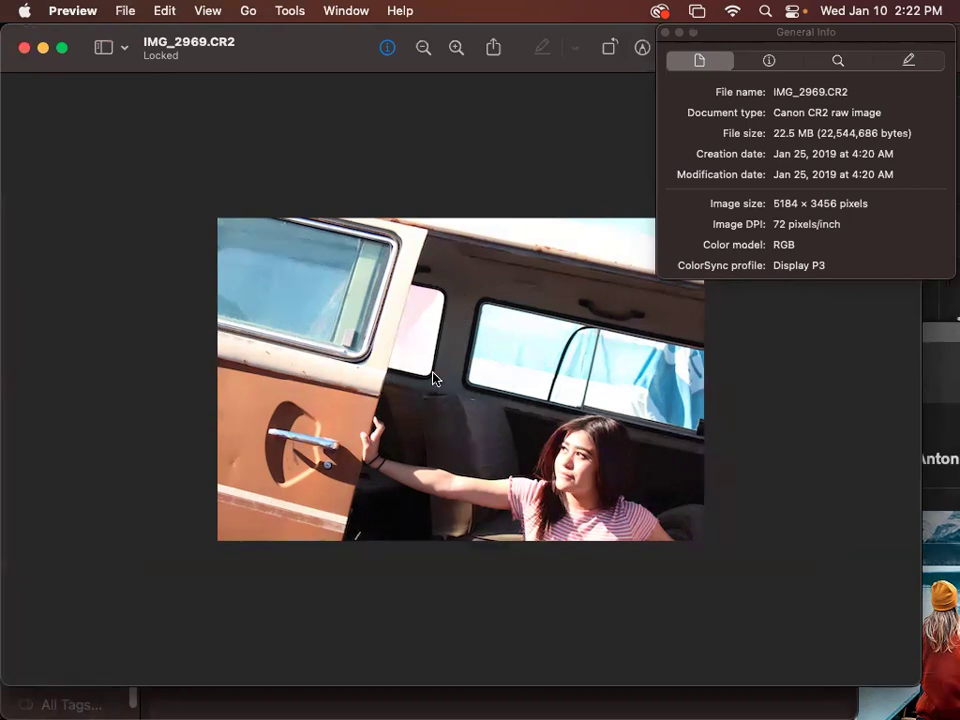
key(super+w)
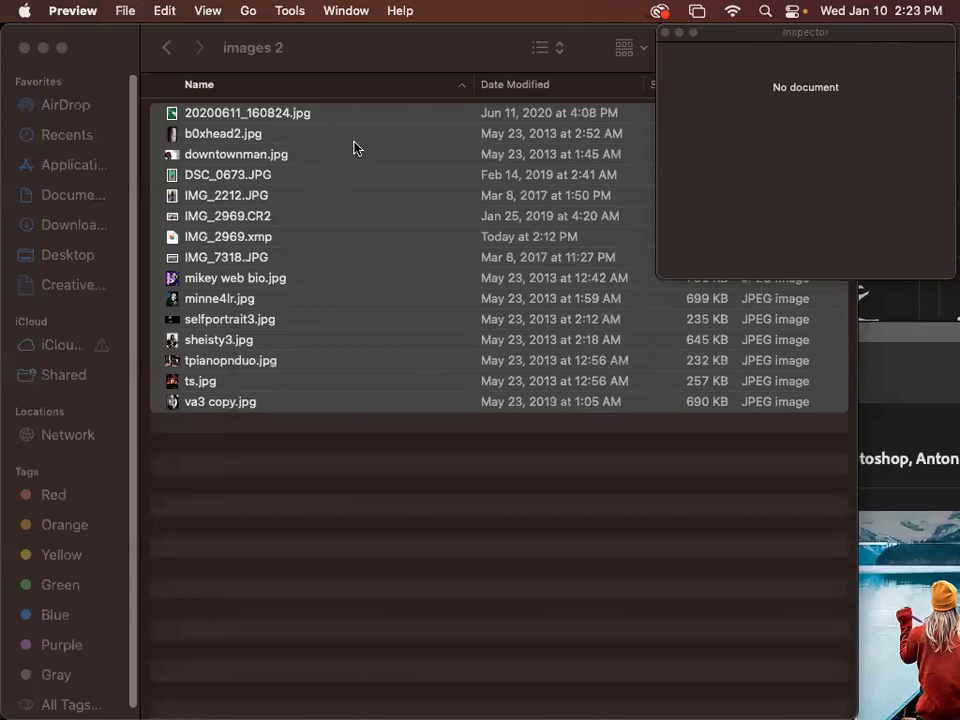
Switch to Photoshop and move its home window over the Finder window to the screen's upper-left corner.
click(354, 47)
click(540, 555)
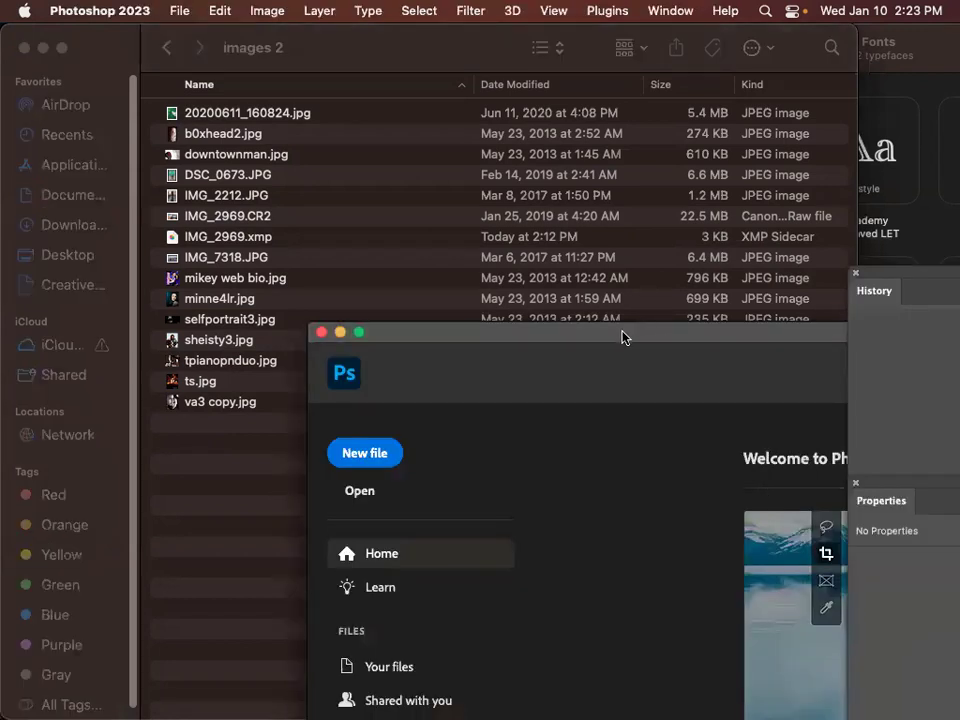
drag(622, 337, 318, 35)
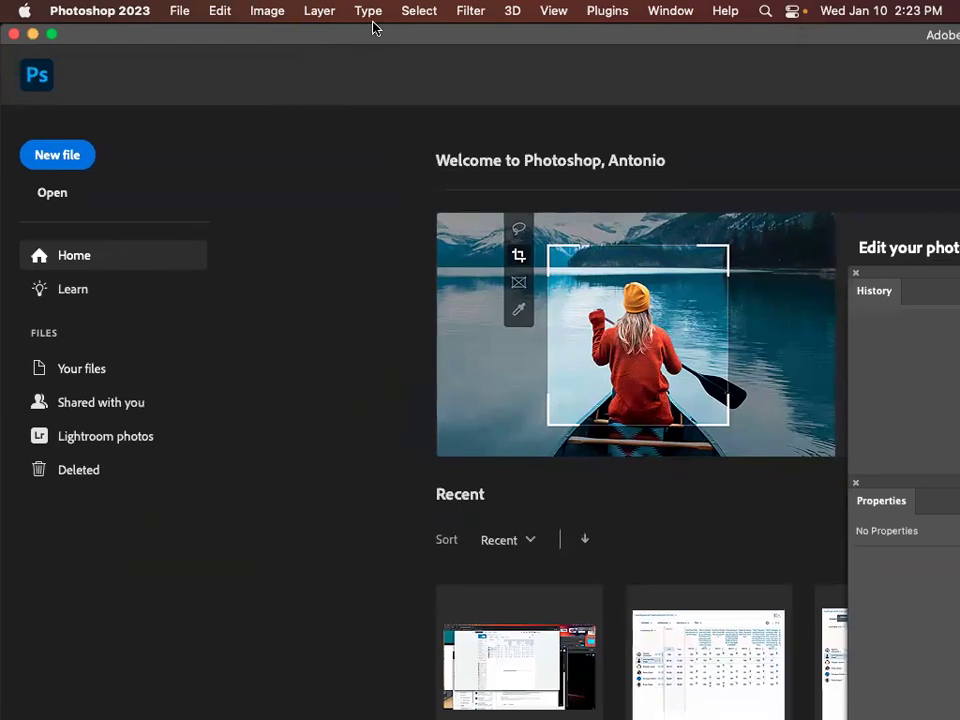
Start a new file, display the Print presets, and shift the New Document window slightly.
click(172, 9)
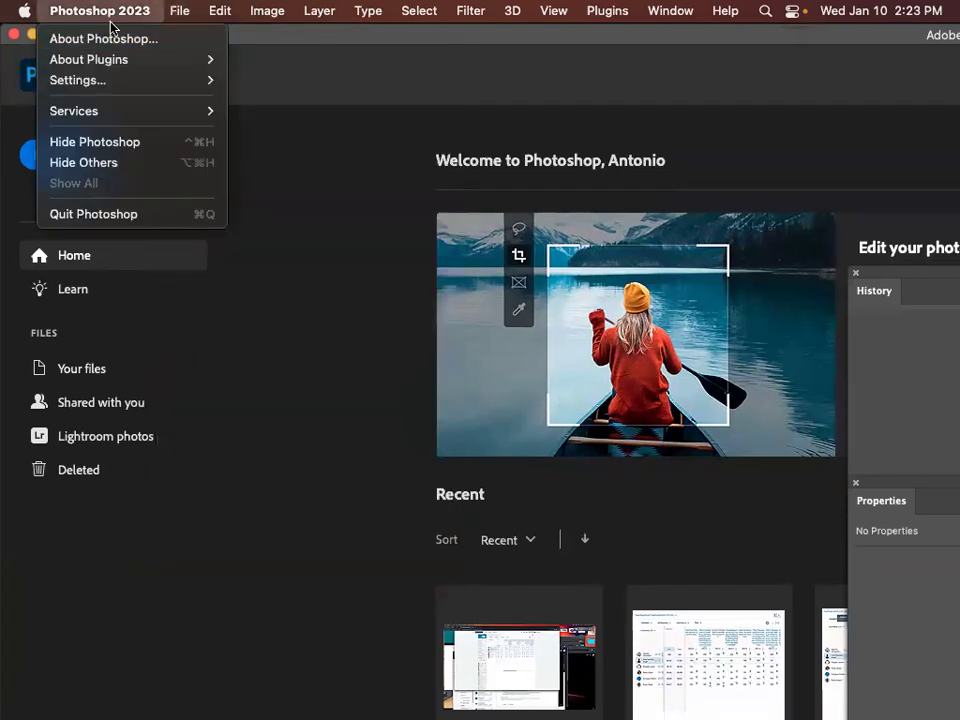
click(336, 251)
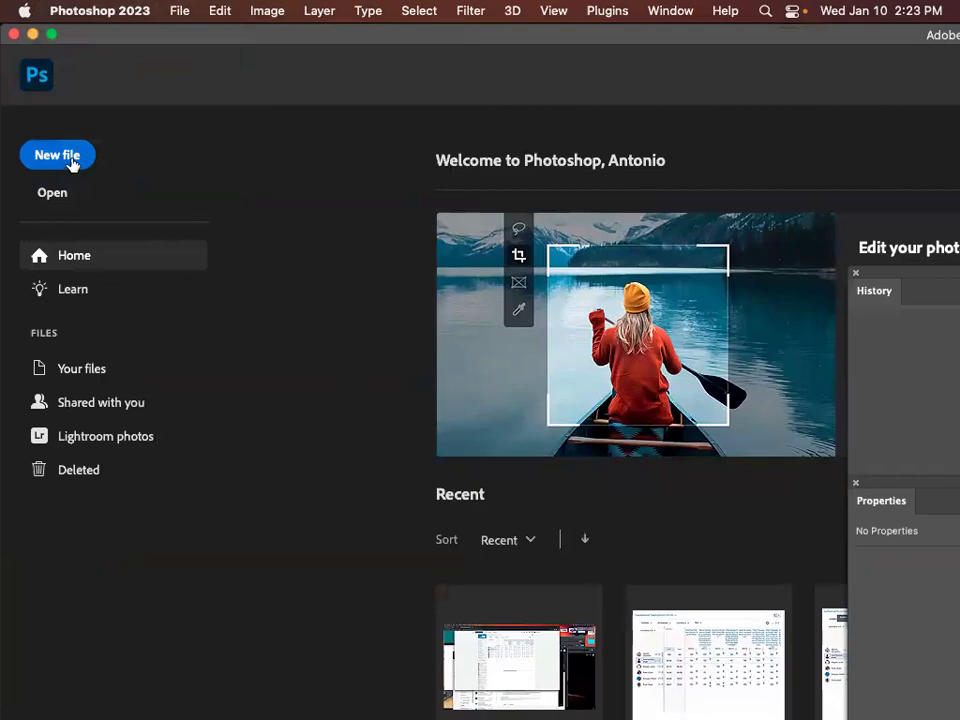
click(75, 163)
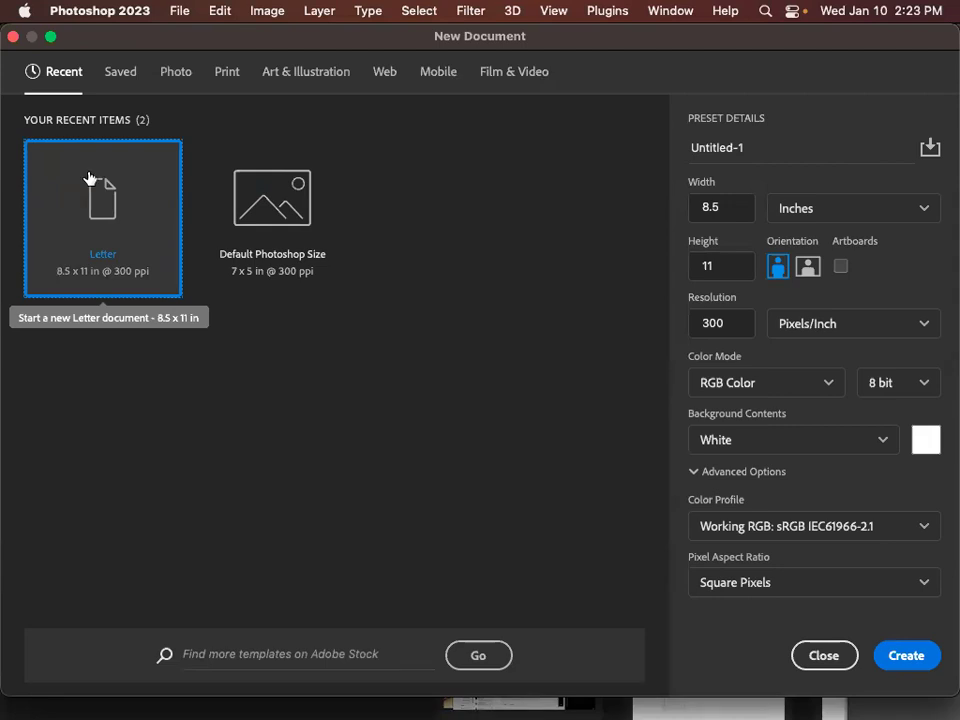
click(225, 78)
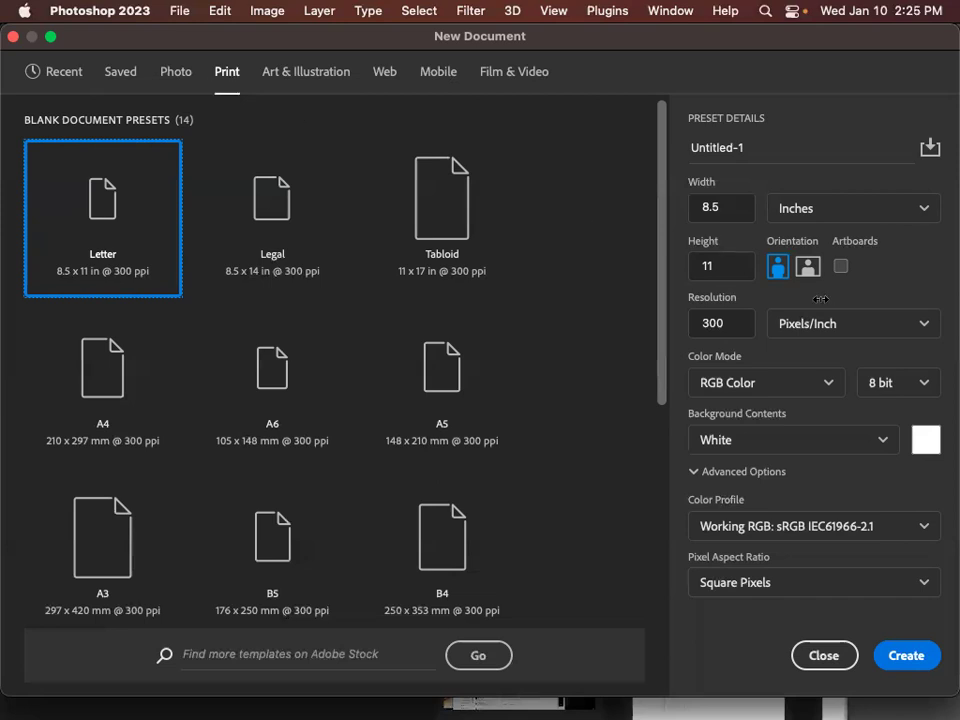
drag(591, 36, 578, 32)
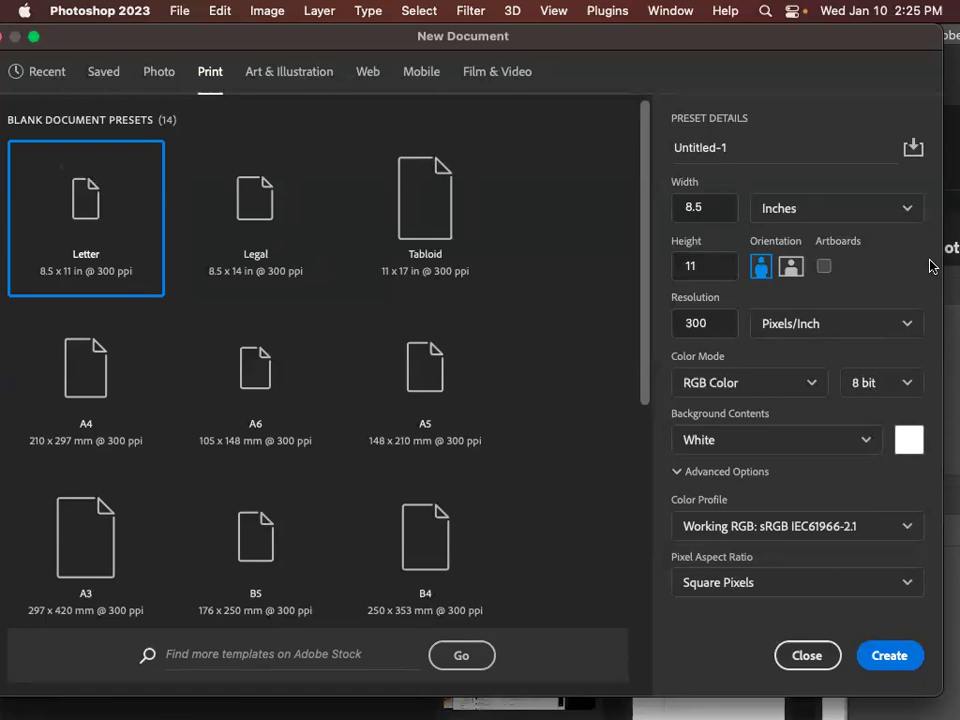
Switch the Letter preset's color mode to CMYK Color and return it to RGB Color.
click(748, 382)
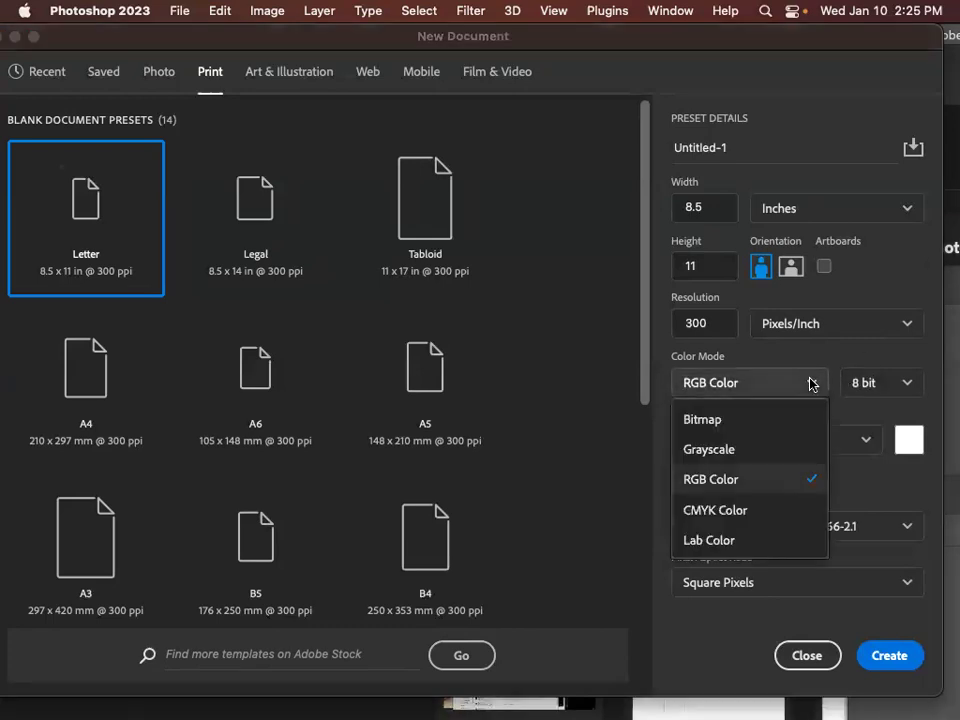
click(743, 515)
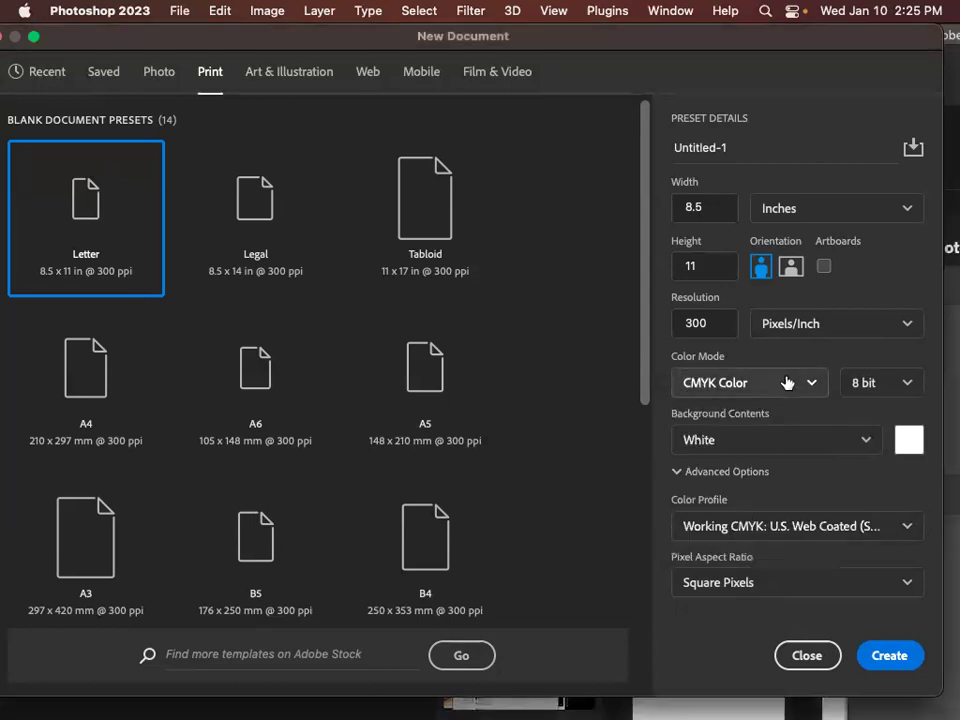
click(787, 383)
click(756, 483)
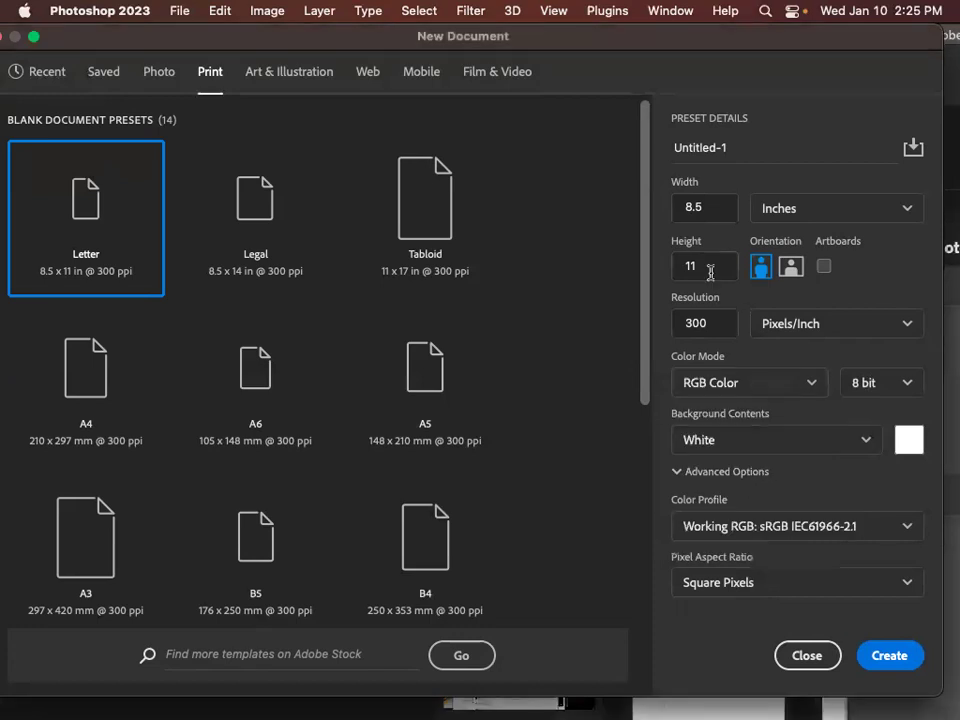
Examine the unit choices for the document's width and resolution, along with its height and resolution values.
click(872, 212)
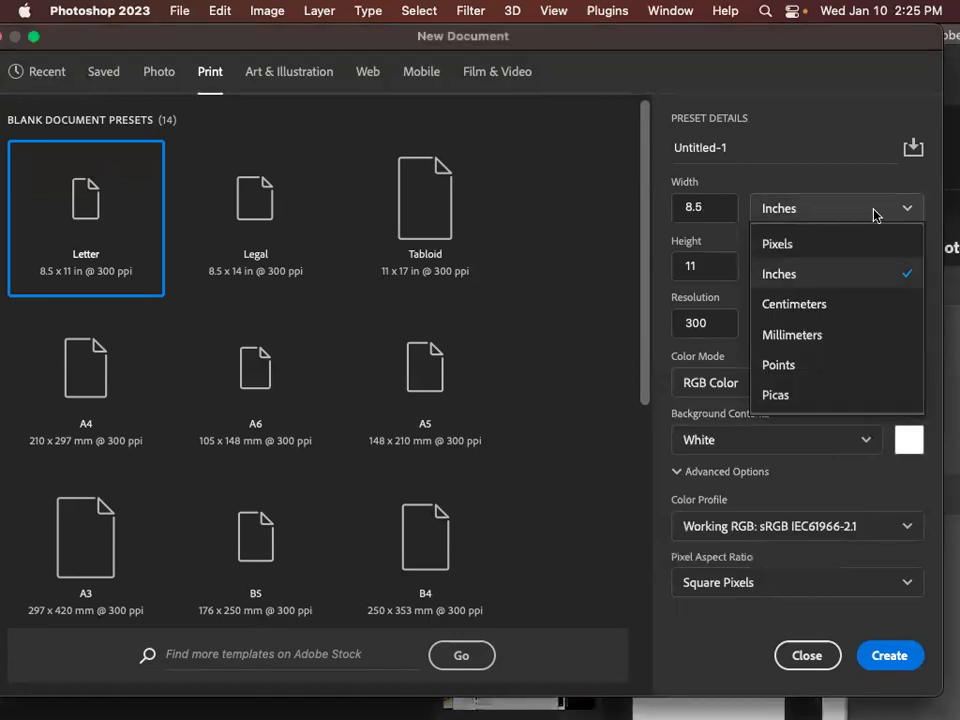
click(873, 213)
click(726, 263)
click(722, 329)
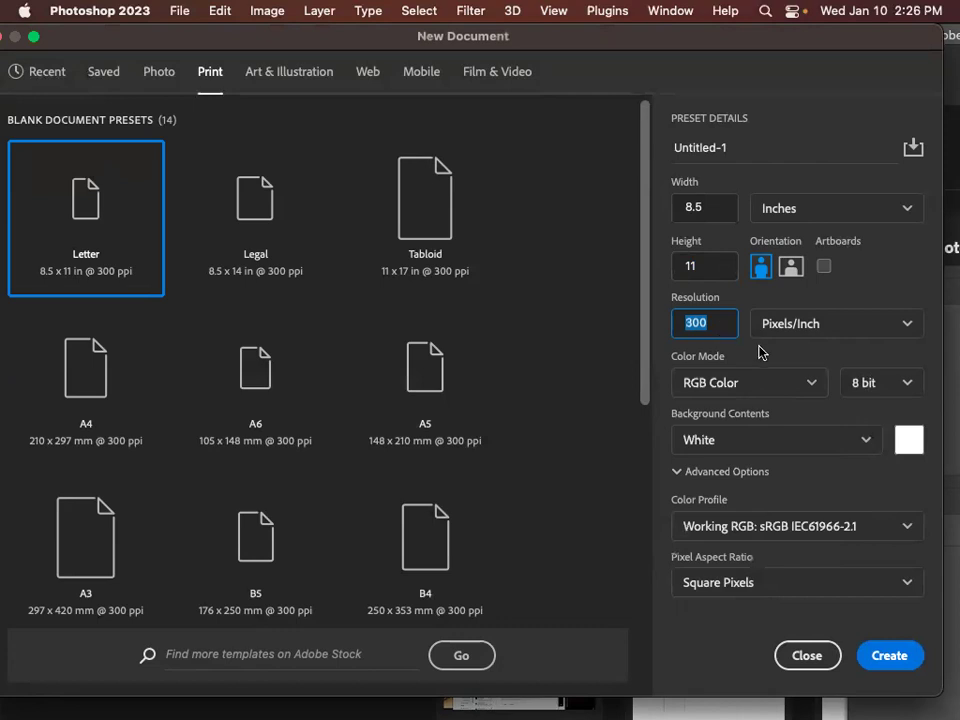
click(808, 326)
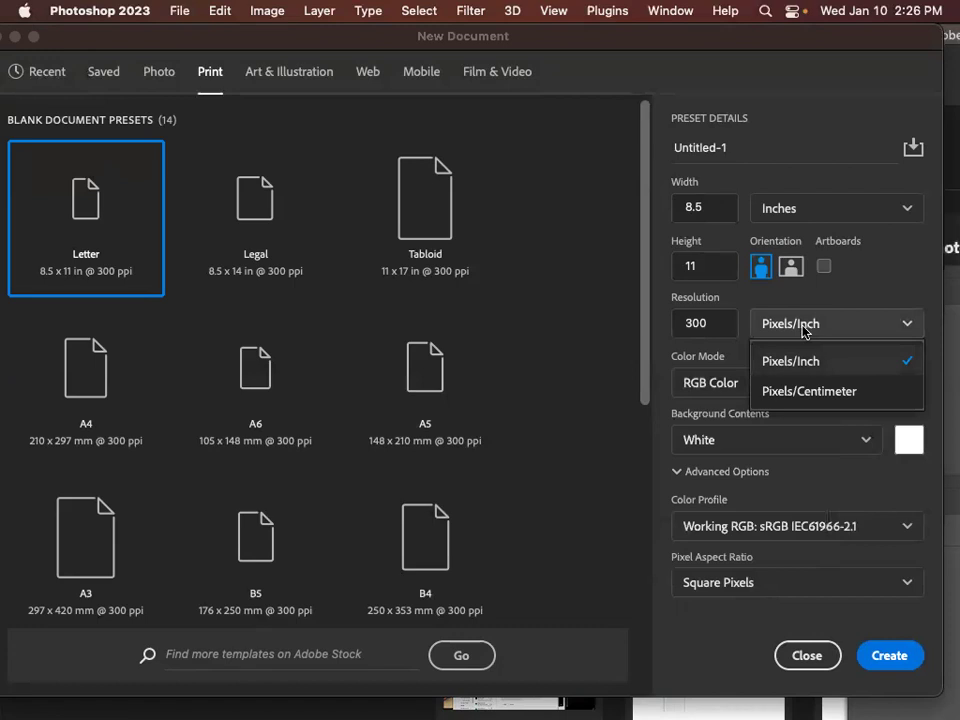
click(723, 323)
click(725, 324)
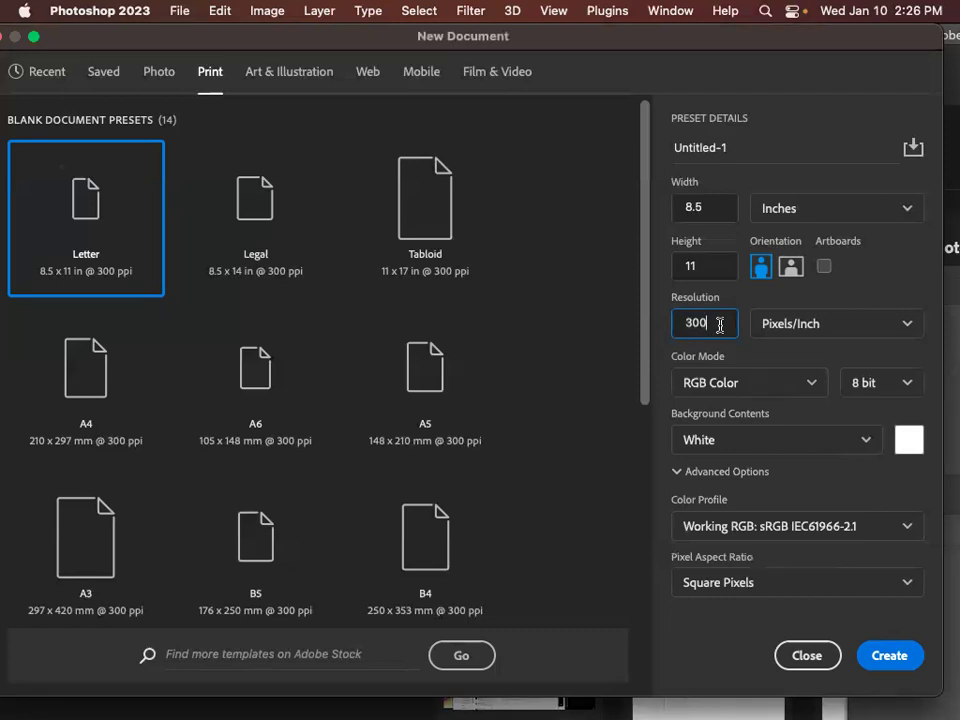
click(669, 318)
click(710, 322)
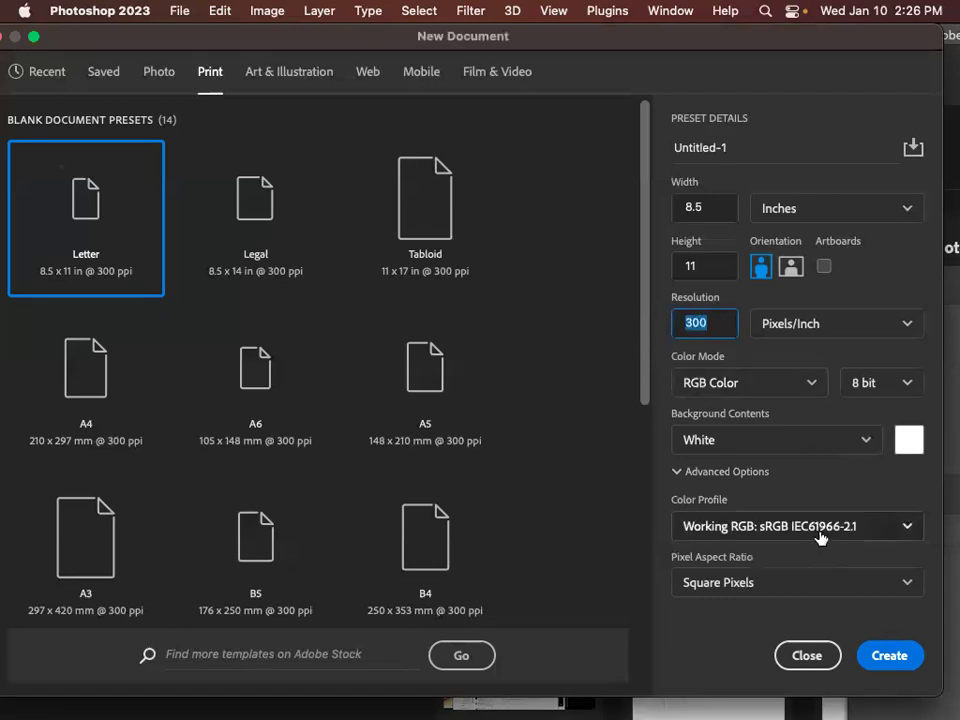
Try a resolution of 72, restore it to 300 pixels/inch, and create the Letter document.
click(714, 327)
drag(714, 327, 666, 324)
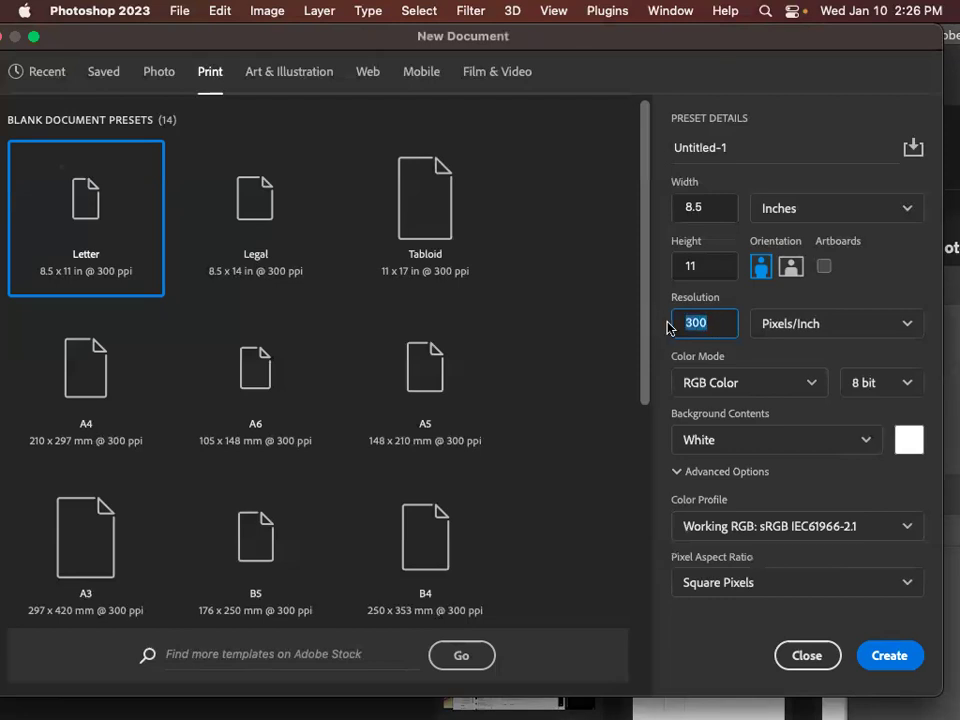
text(72)
drag(708, 323, 676, 322)
text(300)
double_click(697, 330)
click(884, 657)
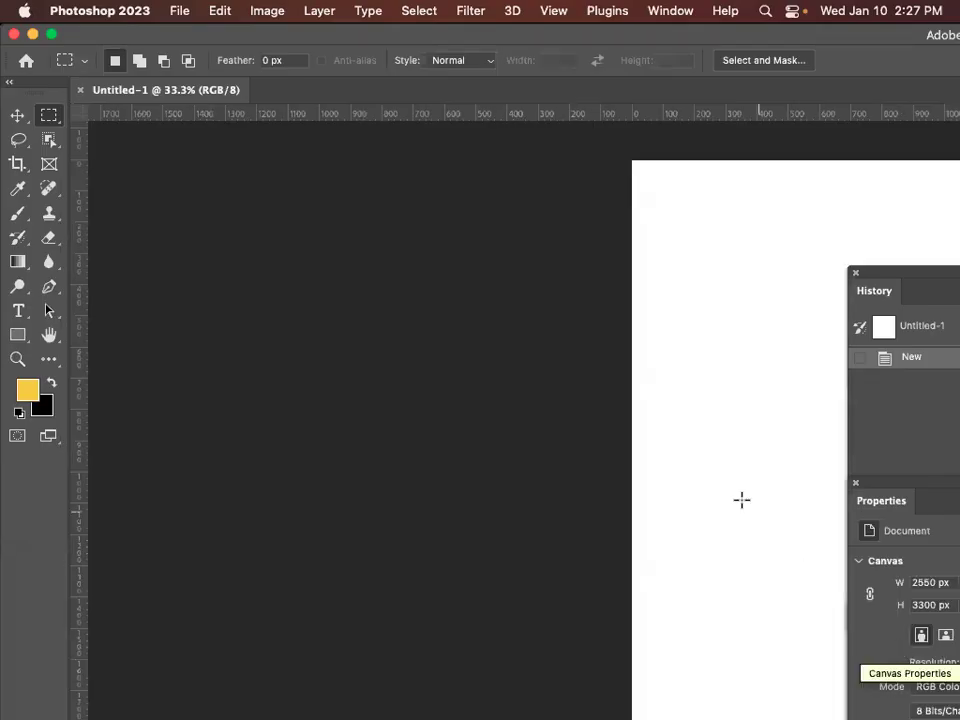
Float the blank document in an enlarged window at 12.5% zoom and move the History and Properties panels closer to it.
drag(218, 92, 316, 126)
key(super+minus)
key(super+minus)
key(super+minus)
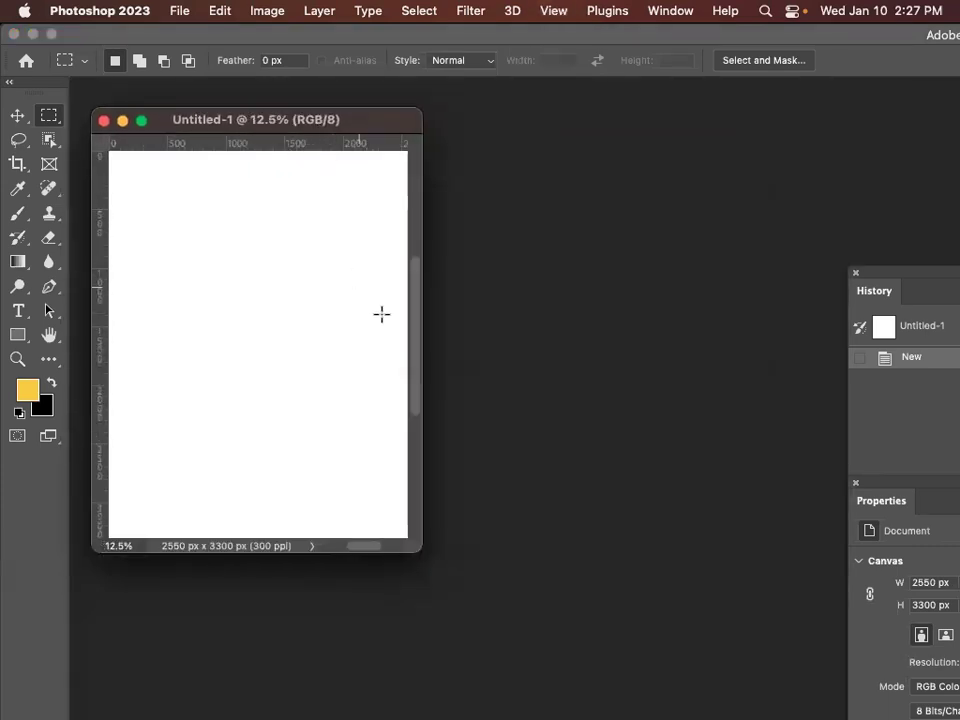
drag(416, 549, 478, 624)
drag(908, 268, 680, 125)
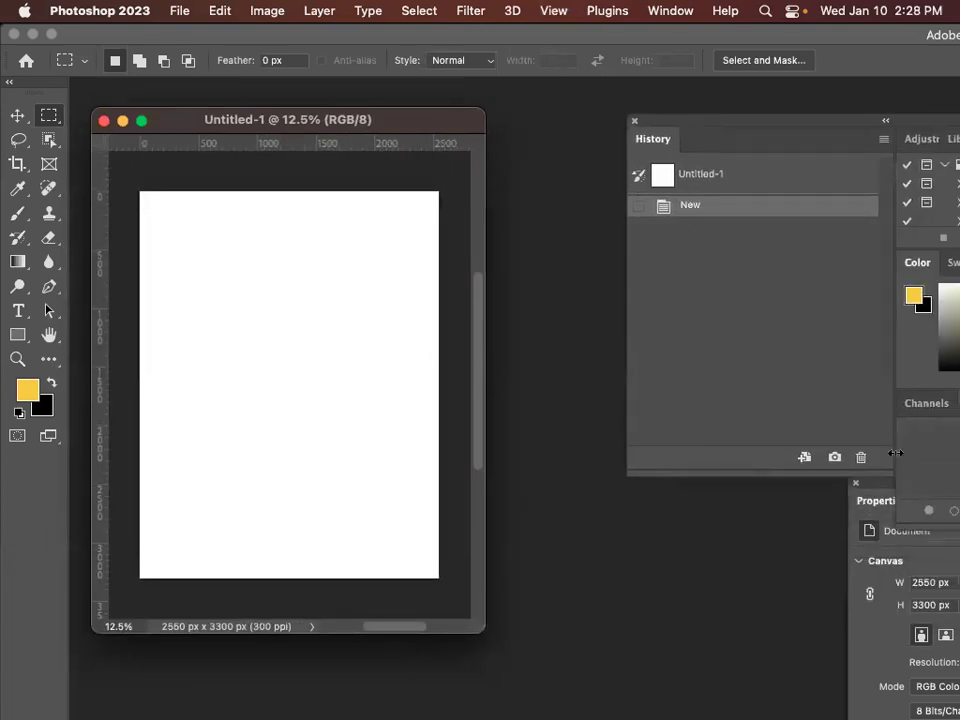
drag(883, 485, 596, 317)
Reopen the Layers panel, place it beside the blank document's window, and enlarge it.
click(672, 9)
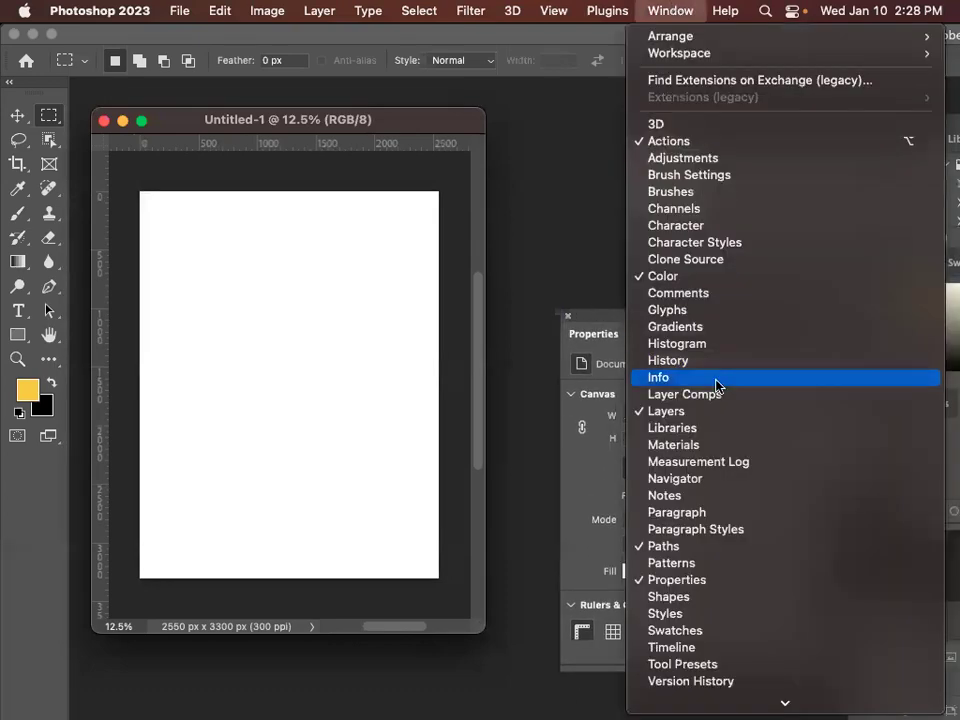
mouse_move(678, 707)
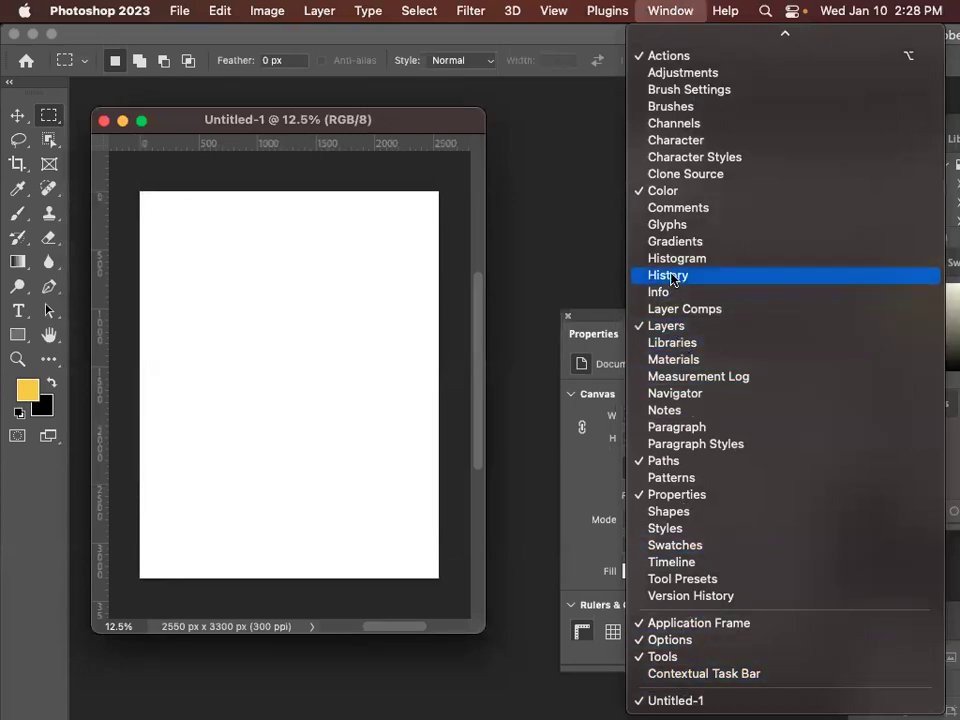
click(666, 326)
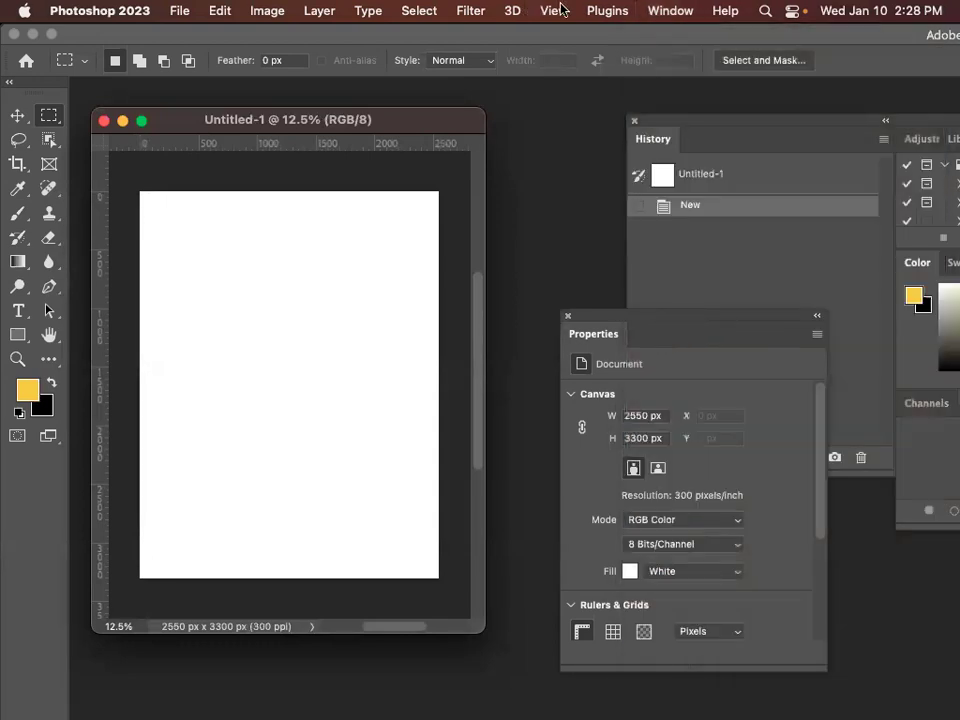
click(668, 10)
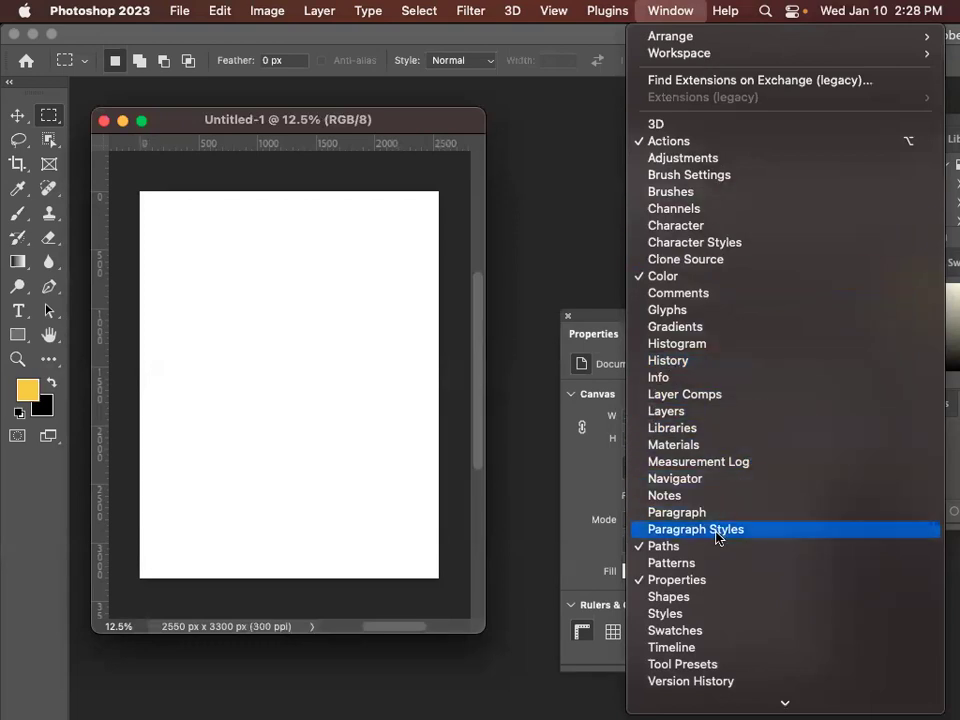
click(690, 410)
drag(887, 617, 530, 112)
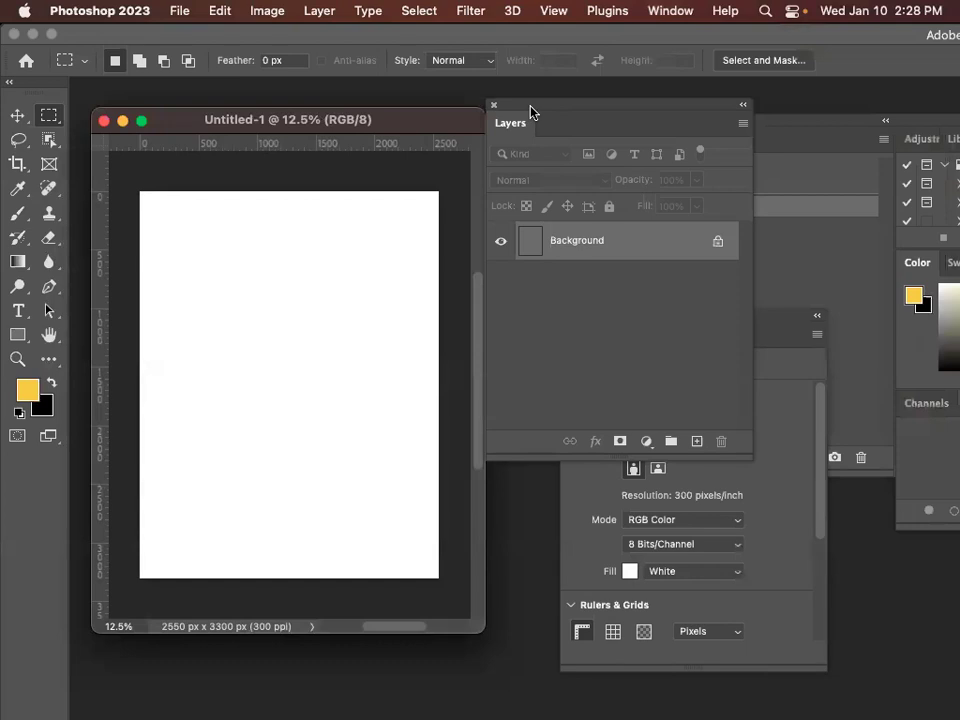
drag(745, 449, 872, 610)
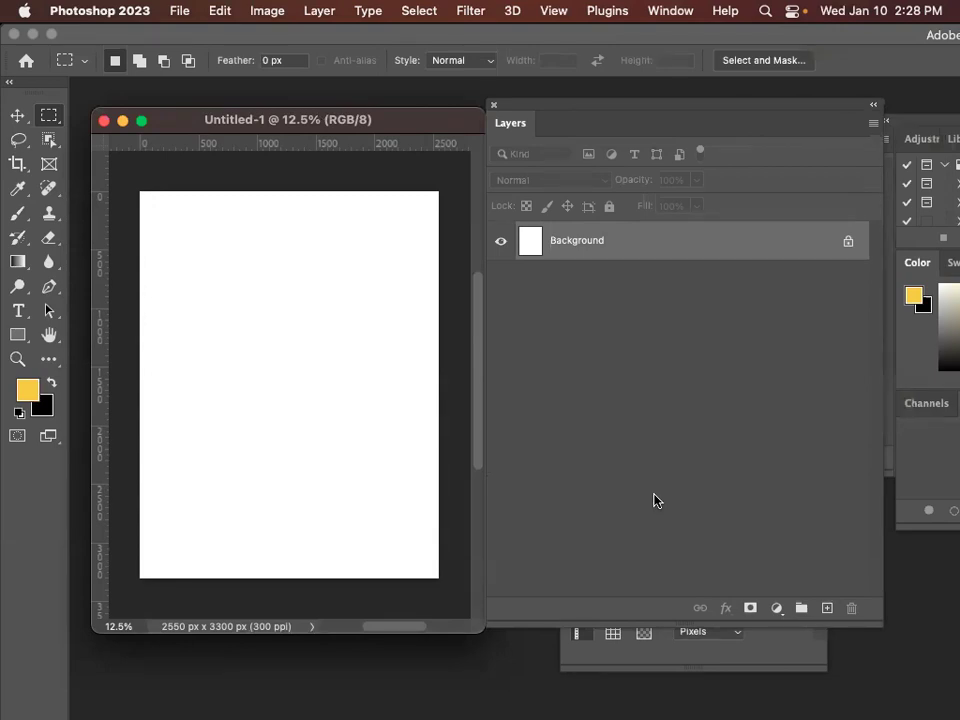
Open 20200611_160824.jpg from the images 2 folder in Downloads.
key(super+n)
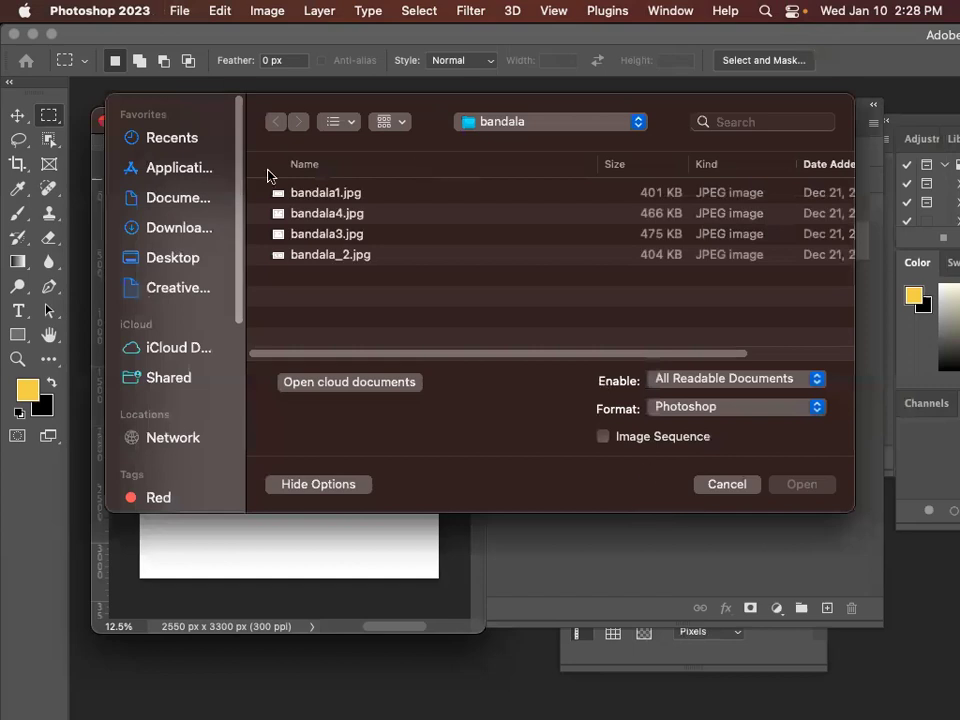
click(192, 227)
double_click(313, 197)
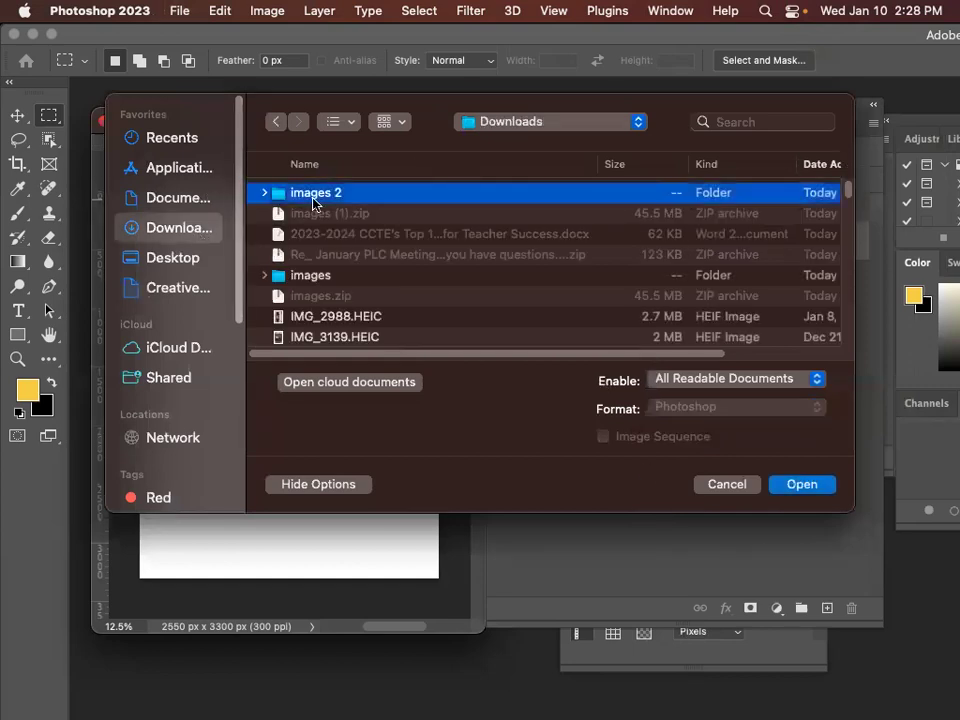
drag(270, 105, 342, 148)
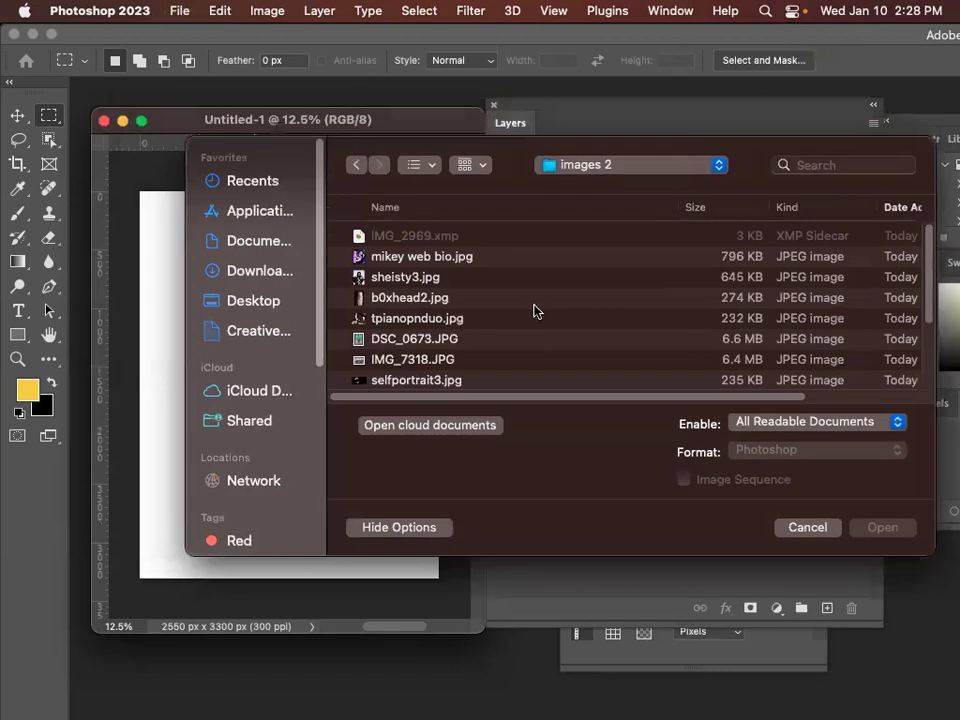
scroll(504, 322, down, 1)
scroll(504, 322, down, 5)
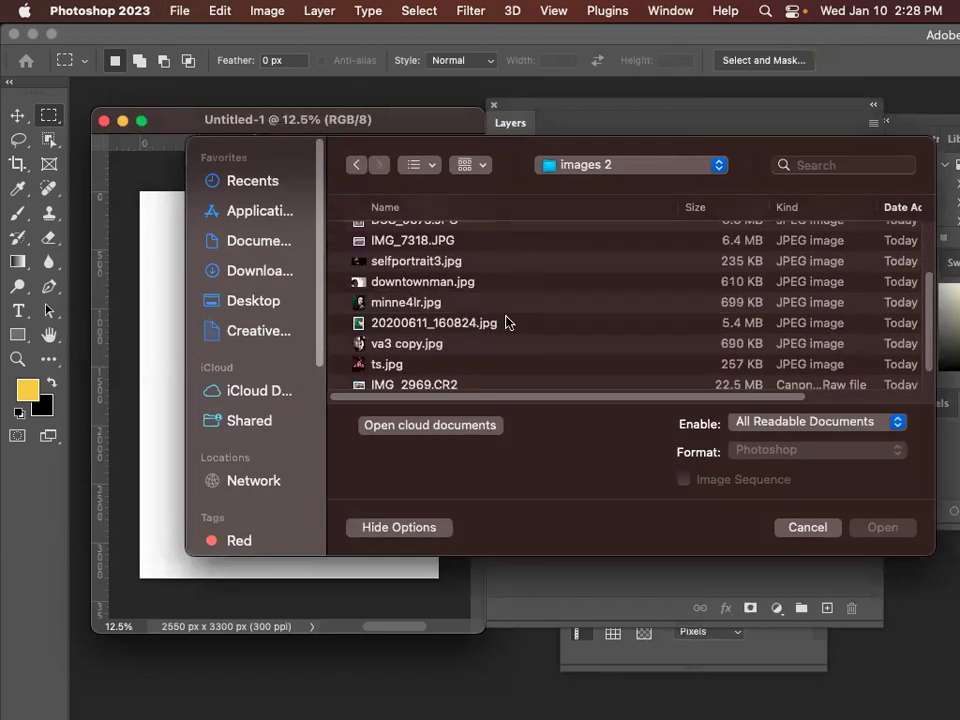
click(438, 323)
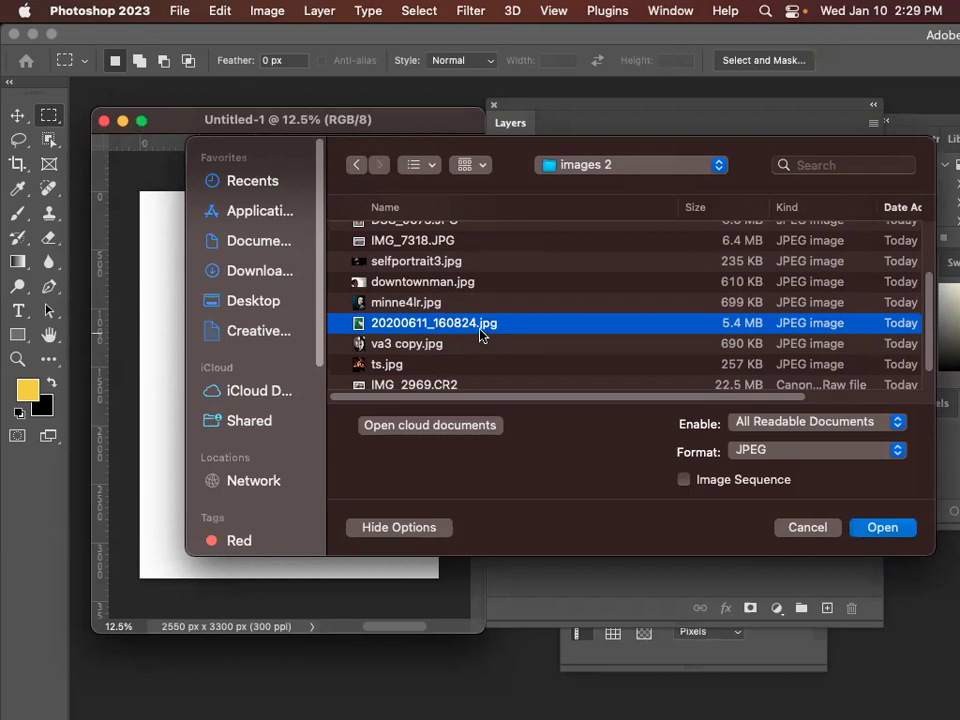
click(869, 530)
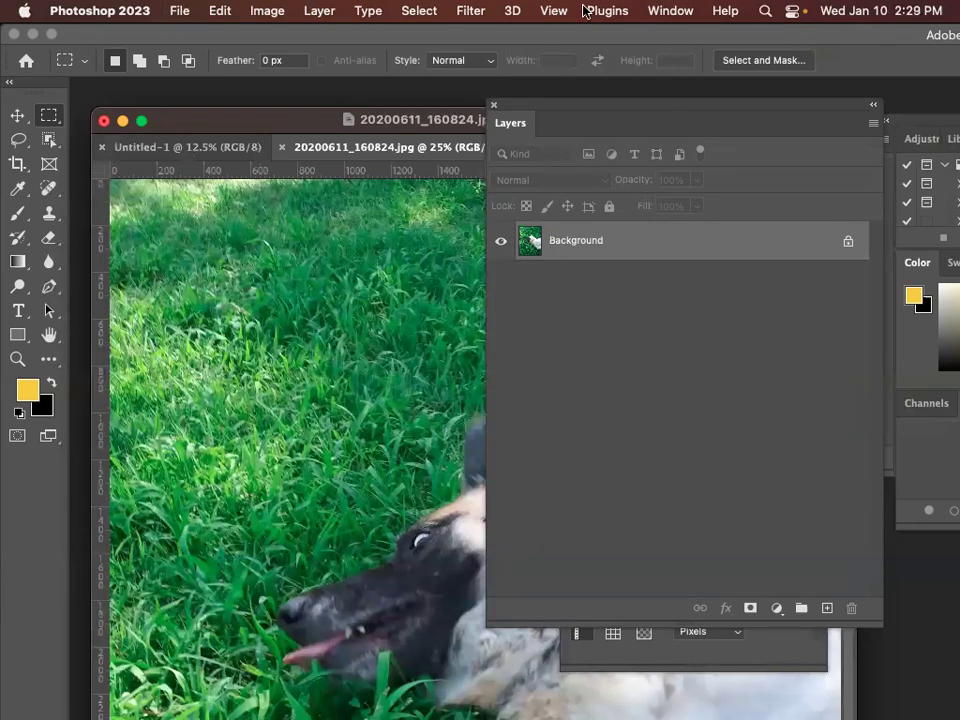
Move the Layers panel and document window apart, switch to the blank document, and return to the dog photo.
drag(517, 106, 623, 115)
drag(463, 130, 411, 98)
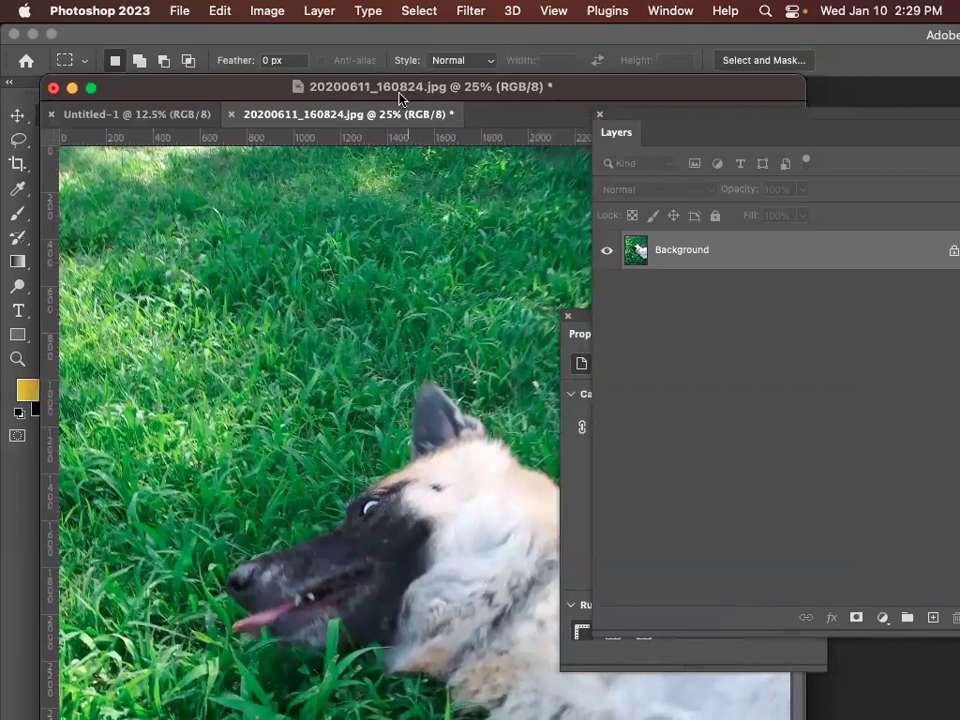
click(181, 121)
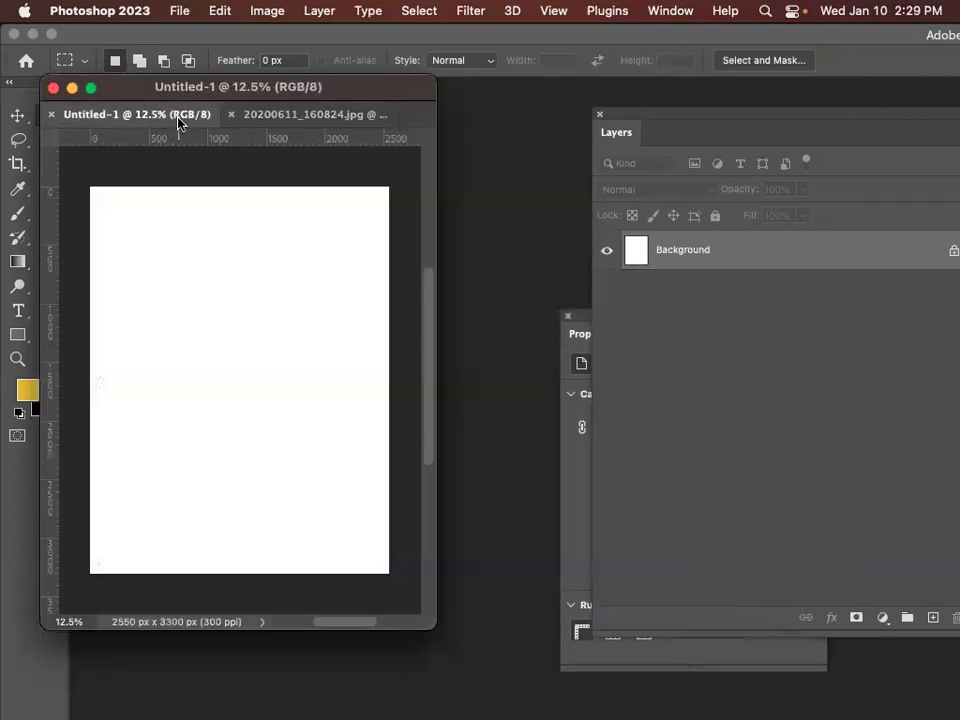
click(260, 116)
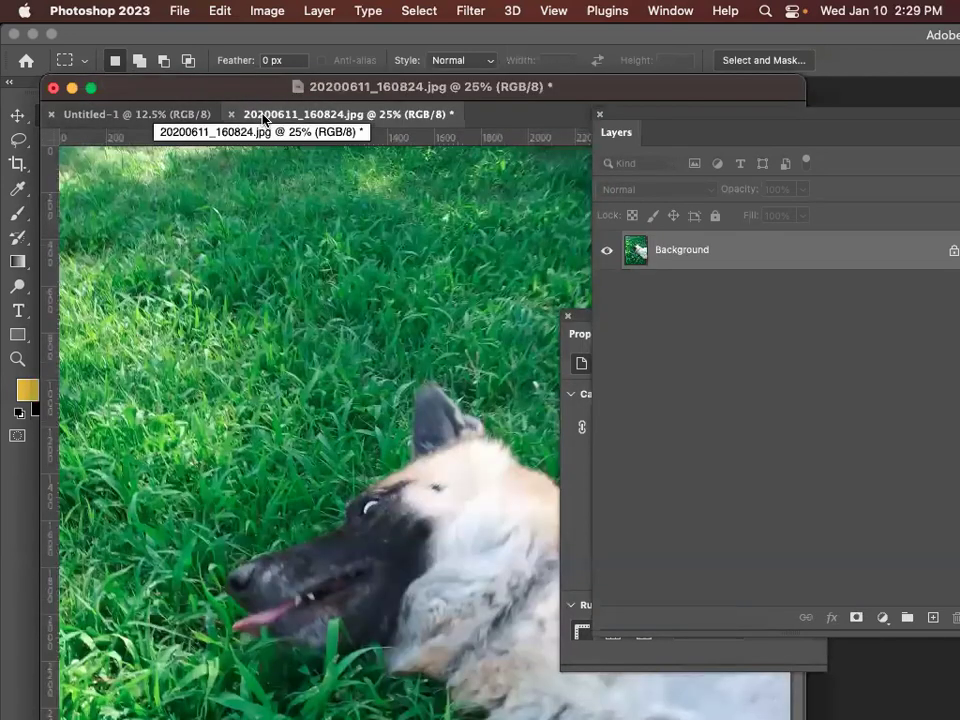
mouse_move(263, 122)
mouse_down()
mouse_move(268, 135)
mouse_move(266, 126)
mouse_up()
drag(330, 112, 205, 99)
drag(209, 118, 209, 118)
Zoom the dog photo out to 8.33% so that the whole image fits in a compact floating window.
key(super+minus)
key(super+minus)
key(super+minus)
key(super+plus)
key(super+plus)
key(super+minus)
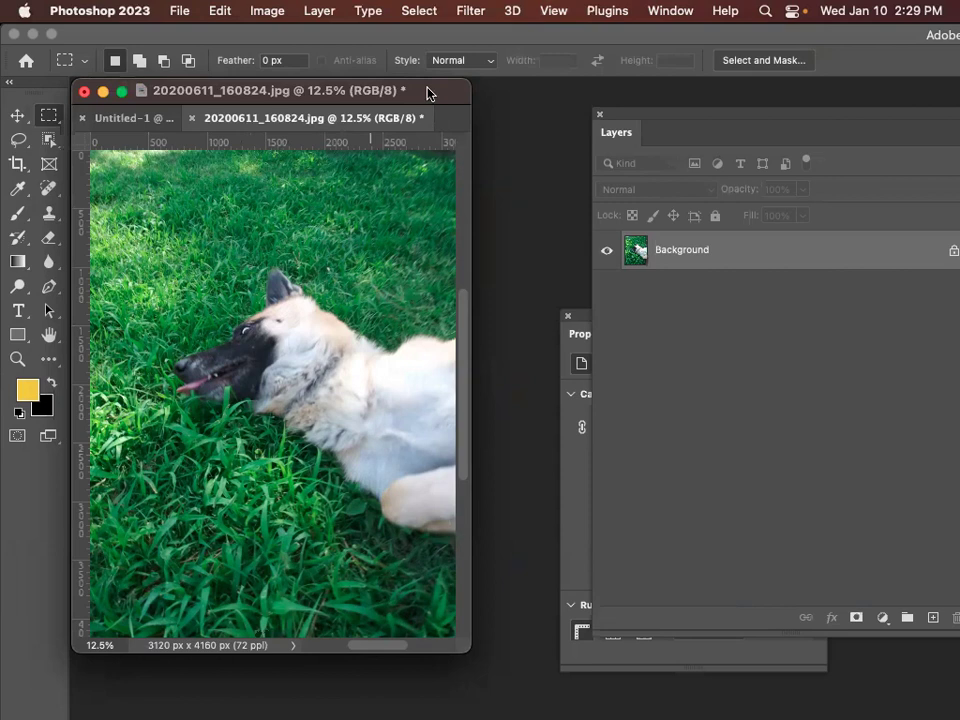
key(super+minus)
drag(341, 482, 466, 553)
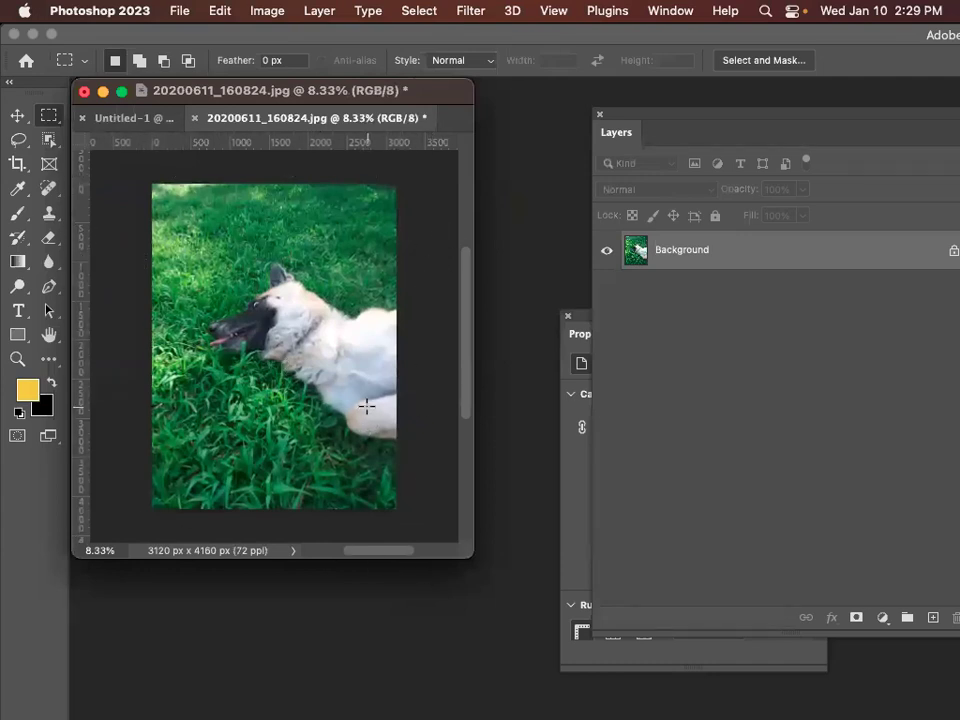
key(super+equal)
key(super+minus)
key(super+minus)
key(super+minus)
key(super+minus)
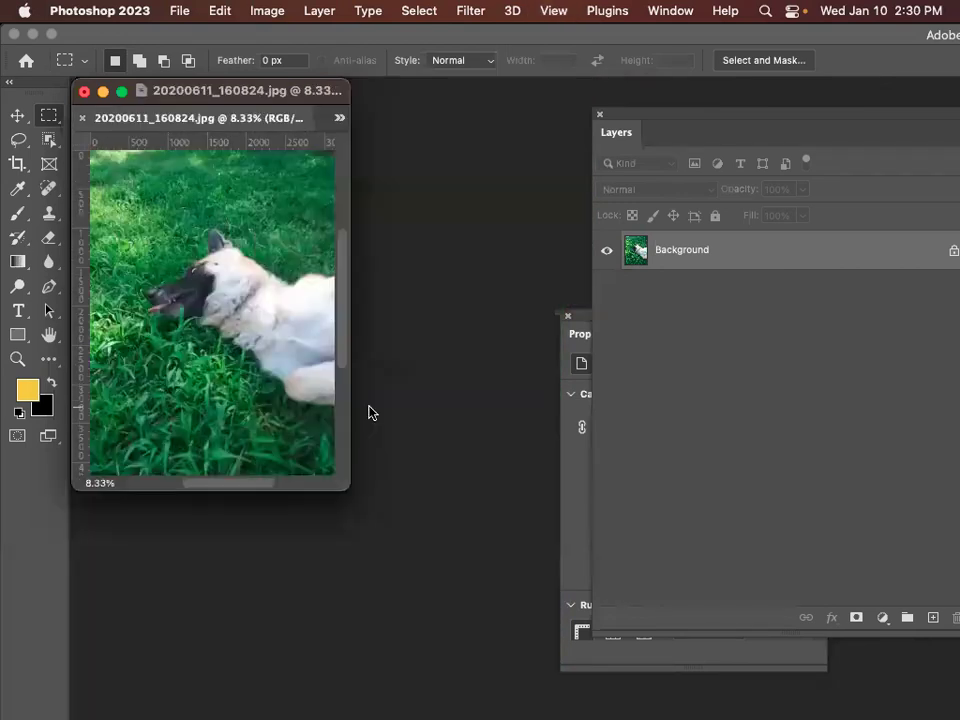
Enlarge the dog photo's window at 6.25% zoom and separate it from the blank document as its own floating window.
drag(278, 408, 558, 620)
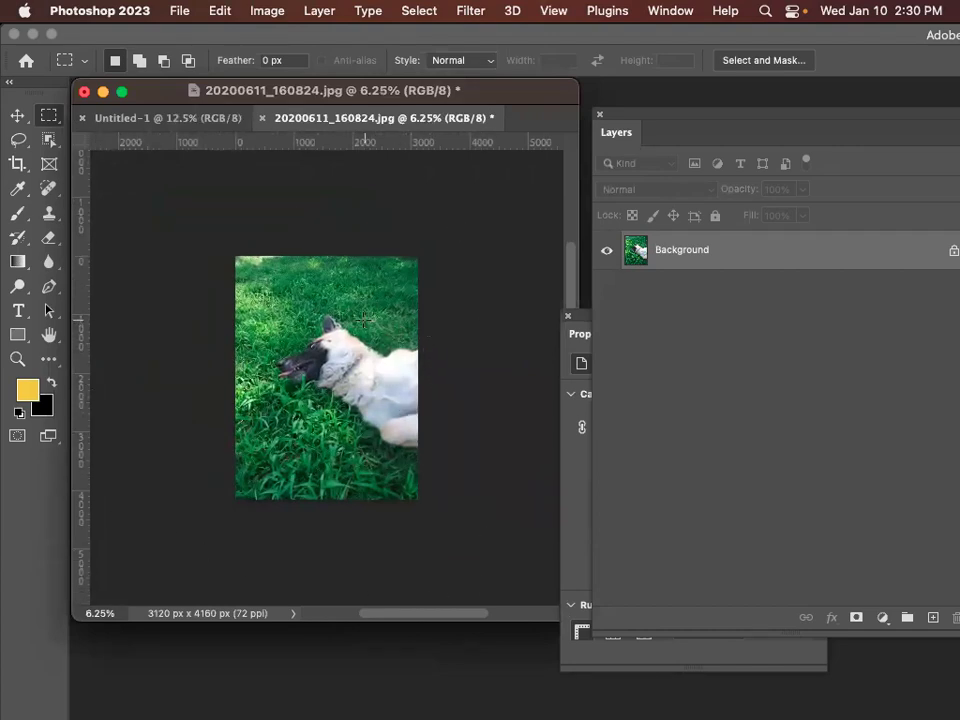
drag(295, 128, 258, 172)
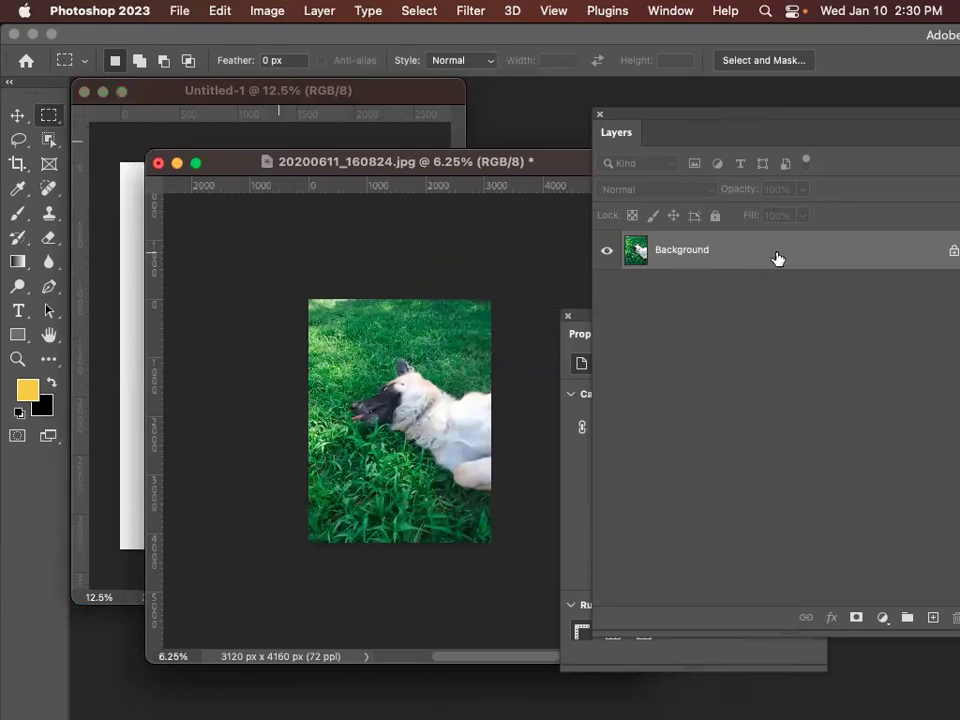
Try copying the dog photo's Background layer into the blank document, undo the copy, and return to the photo.
drag(775, 259, 360, 229)
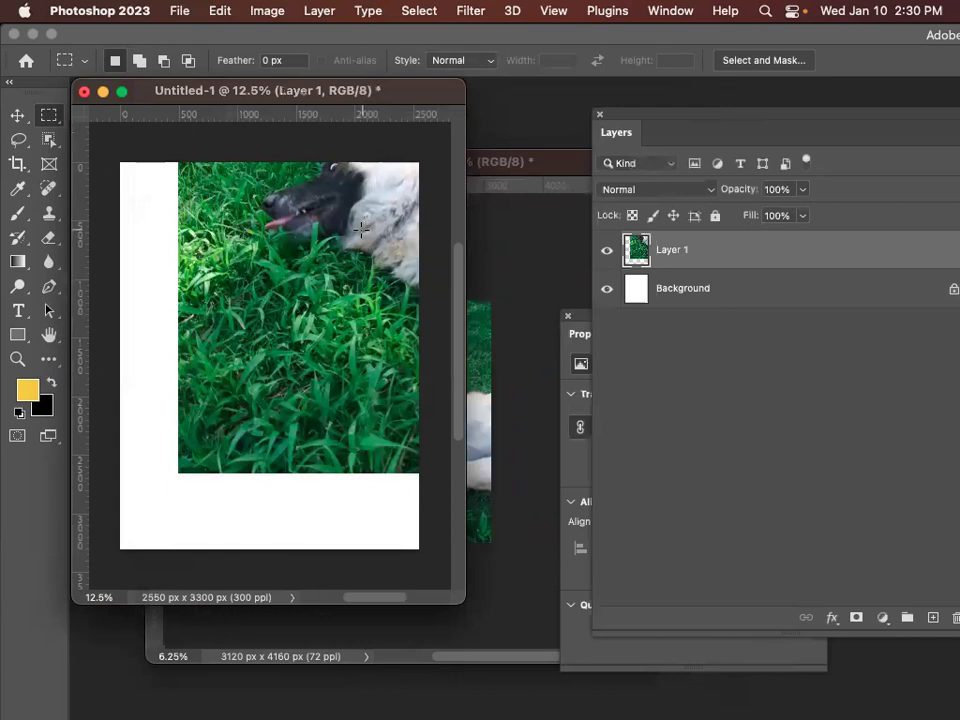
key(super+z)
click(536, 253)
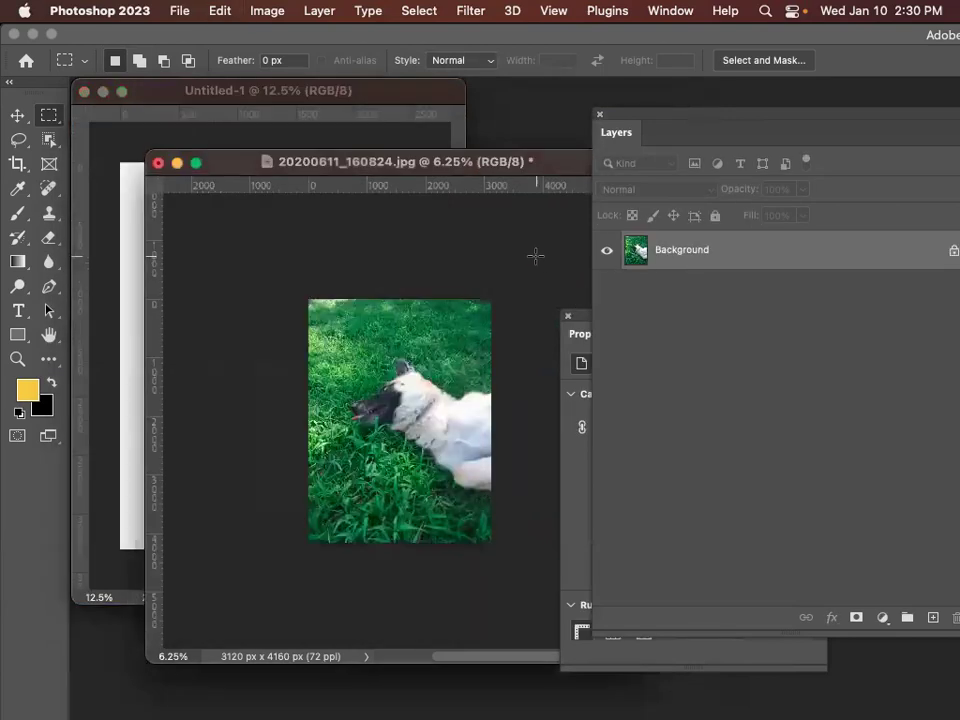
Shift the dog photo's window, copy its Background layer into the blank document, and activate the Move tool.
drag(574, 163, 533, 156)
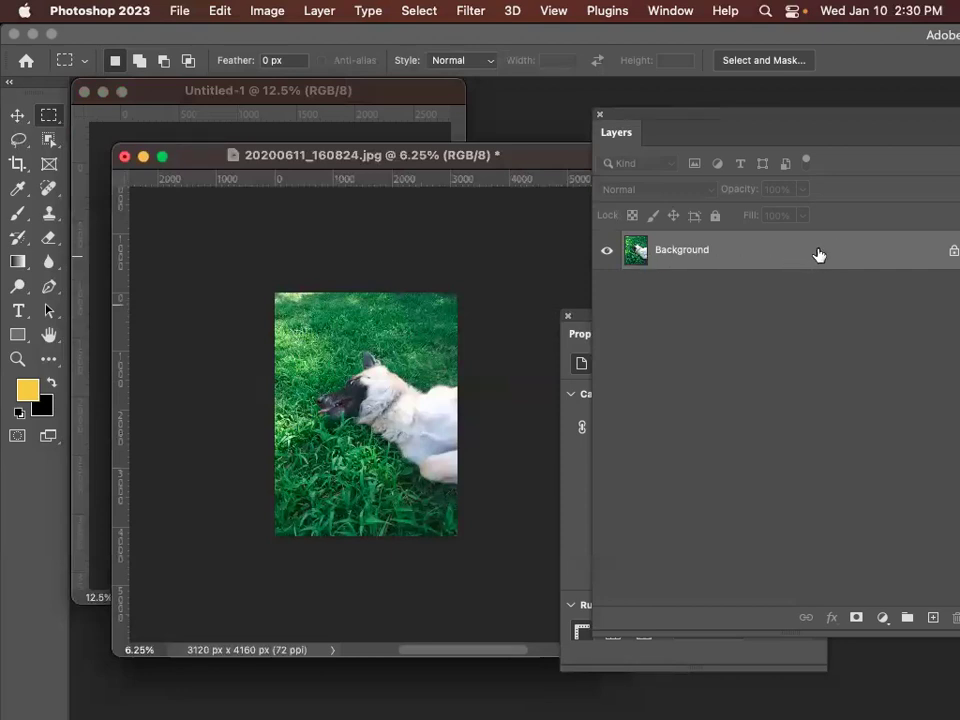
drag(818, 254, 386, 130)
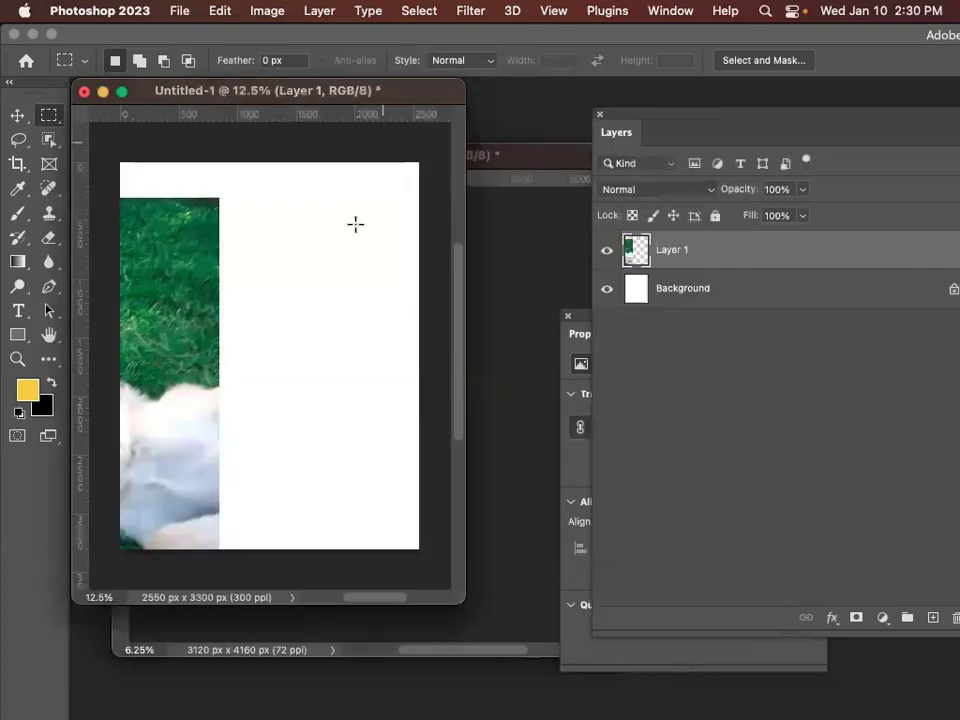
click(19, 116)
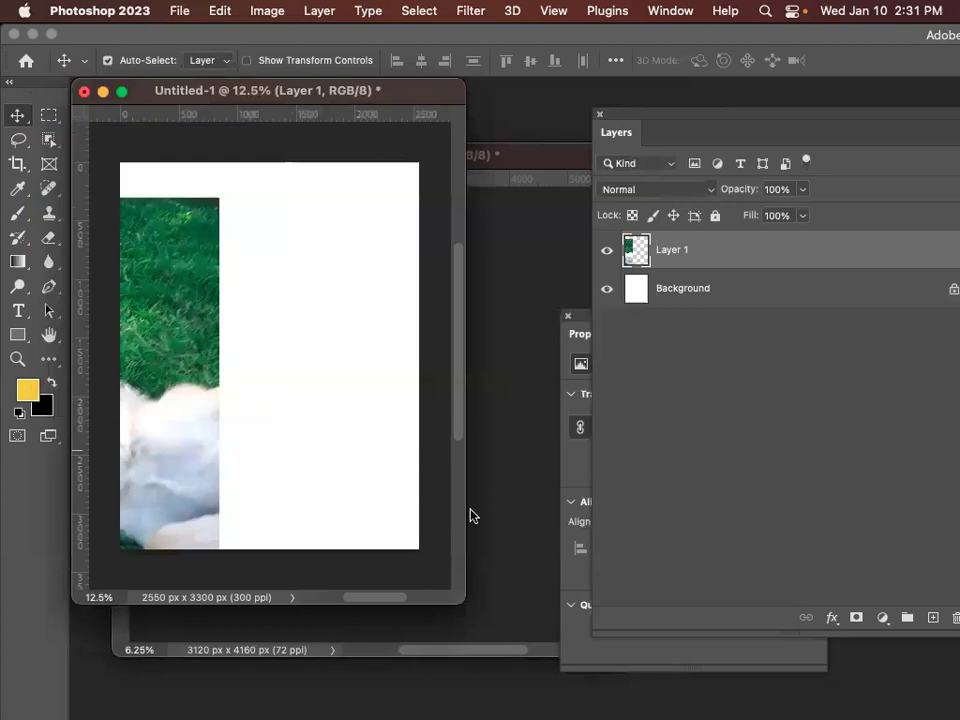
Place the Layers panel beside the document and rename the copied photo layer as "maple the dog".
drag(671, 116, 576, 106)
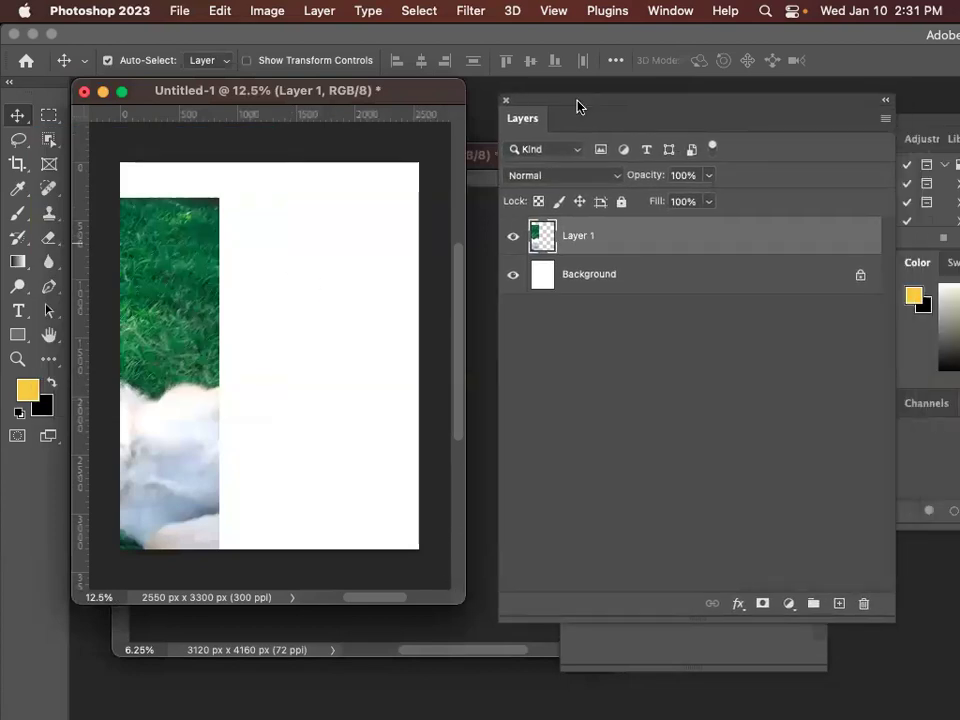
double_click(579, 237)
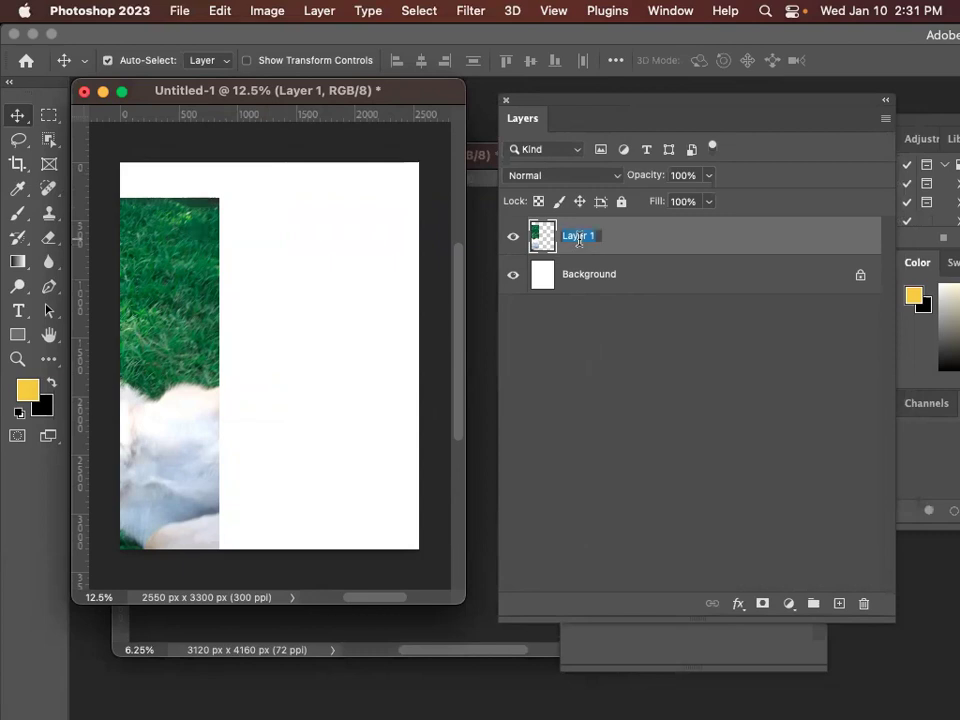
text(maple the)
key(Return)
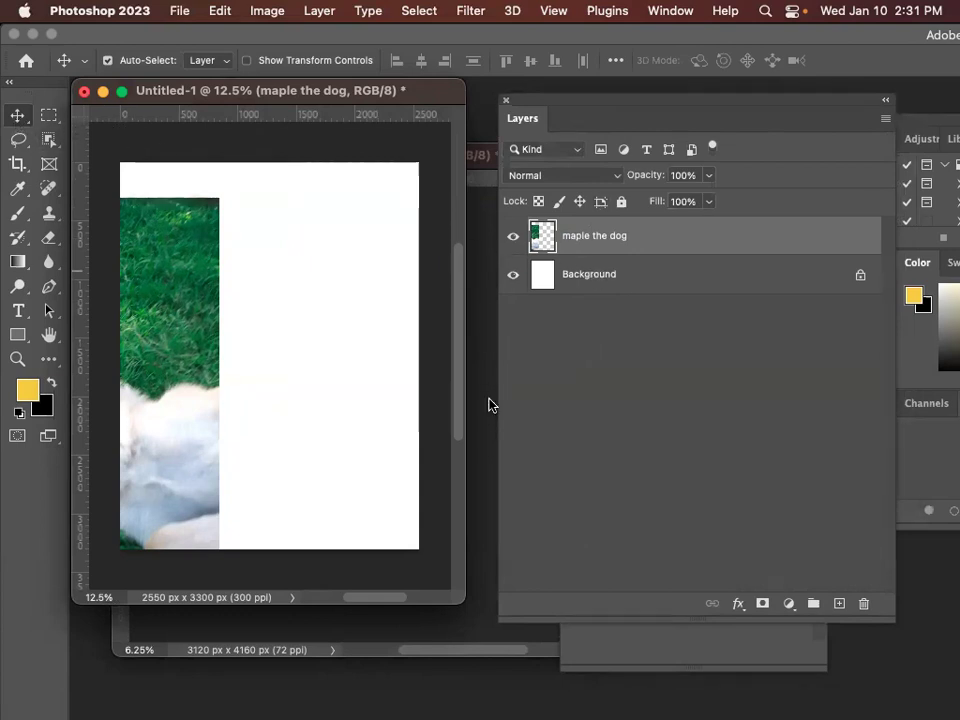
Zoom the Untitled-1 document out to 8.33% and enlarge its window so there is space around the page.
key(super+0)
key(super+minus)
key(super+minus)
key(super+minus)
key(super+minus)
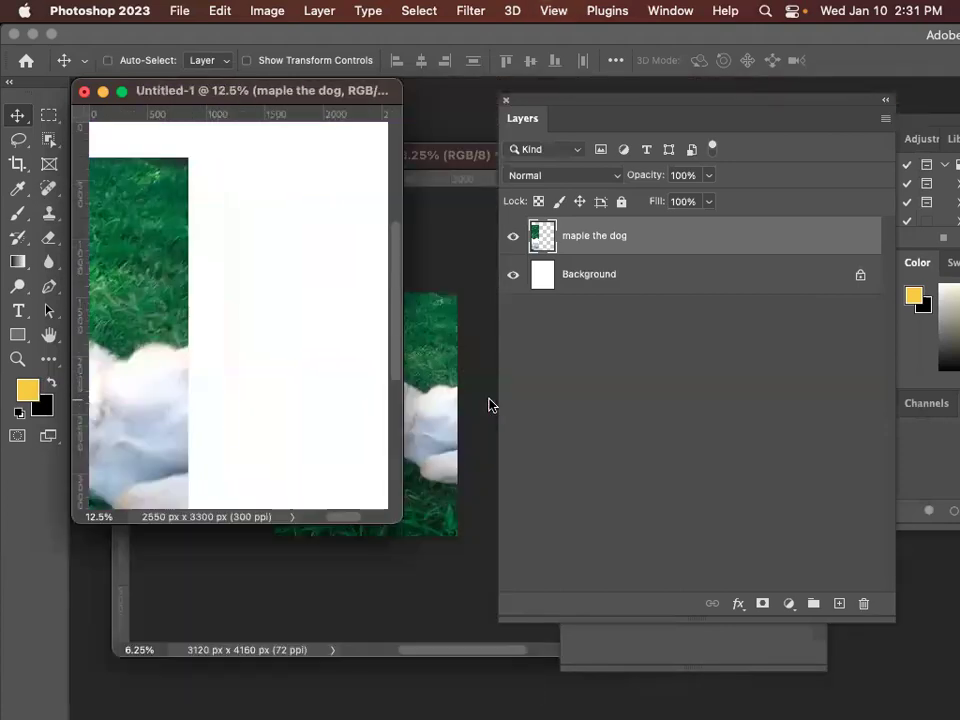
key(super+minus)
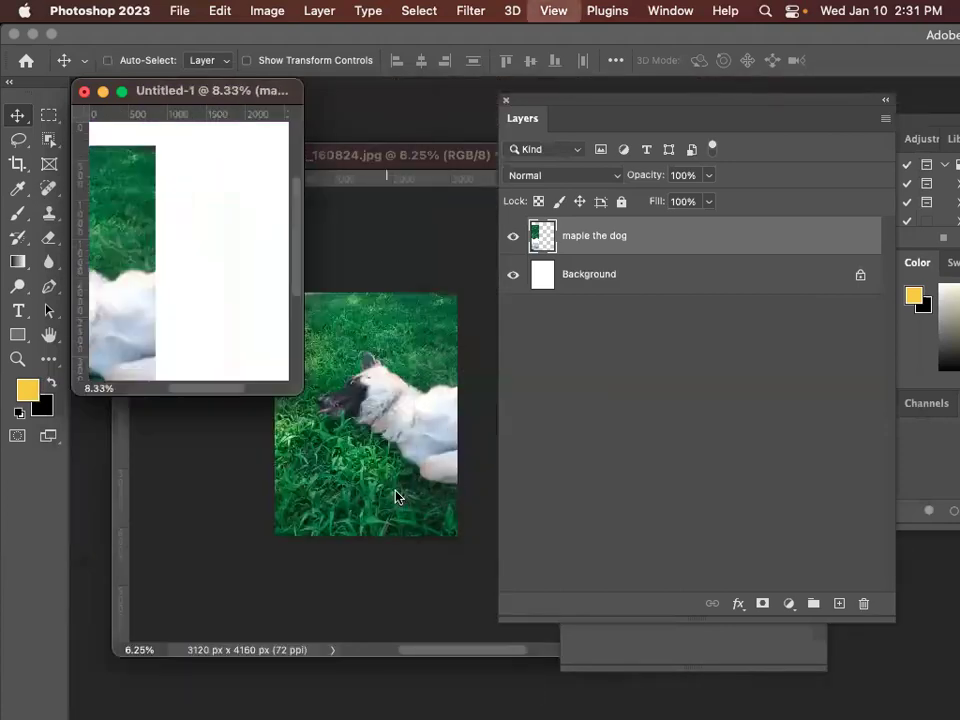
drag(292, 386, 585, 566)
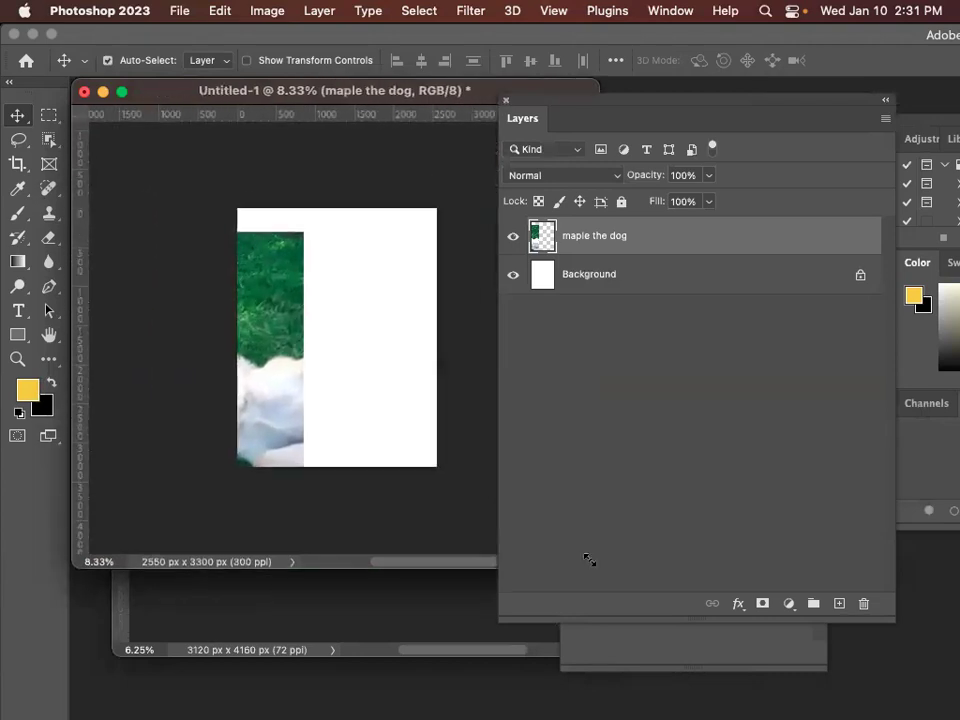
drag(431, 91, 394, 63)
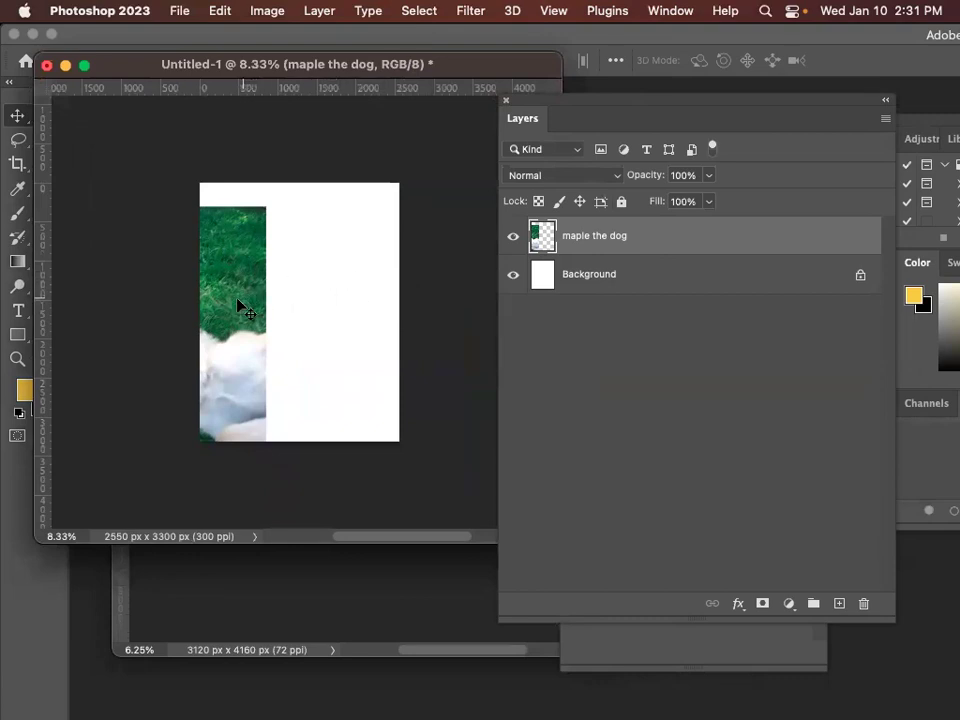
Move the maple the dog layer over the page and scale it down with Free Transform until it slightly overhangs the page.
drag(253, 304, 403, 253)
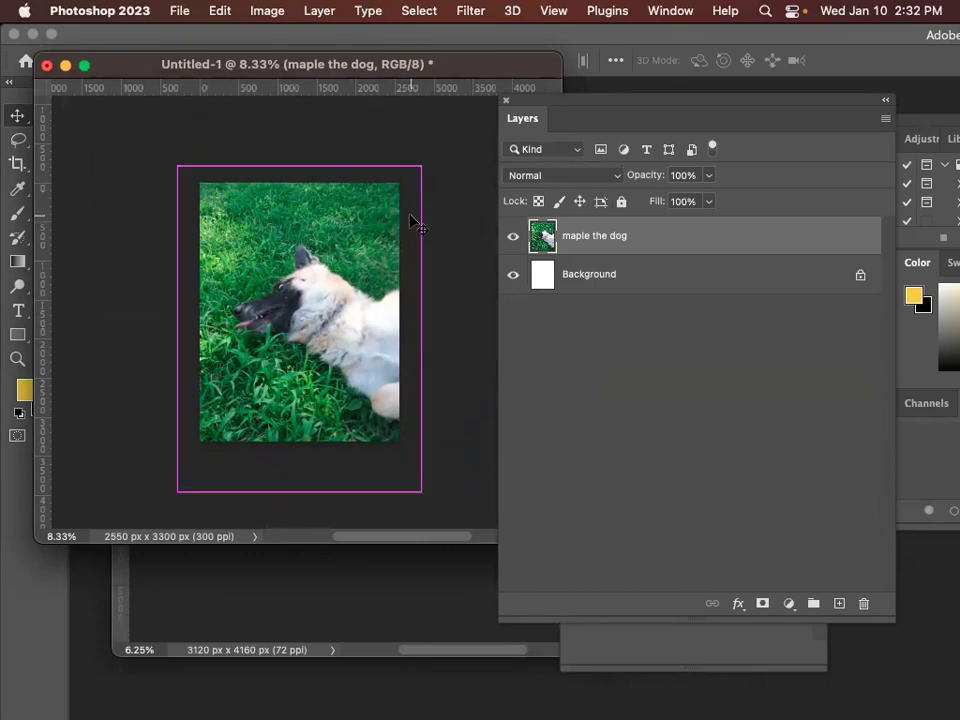
key(super+t)
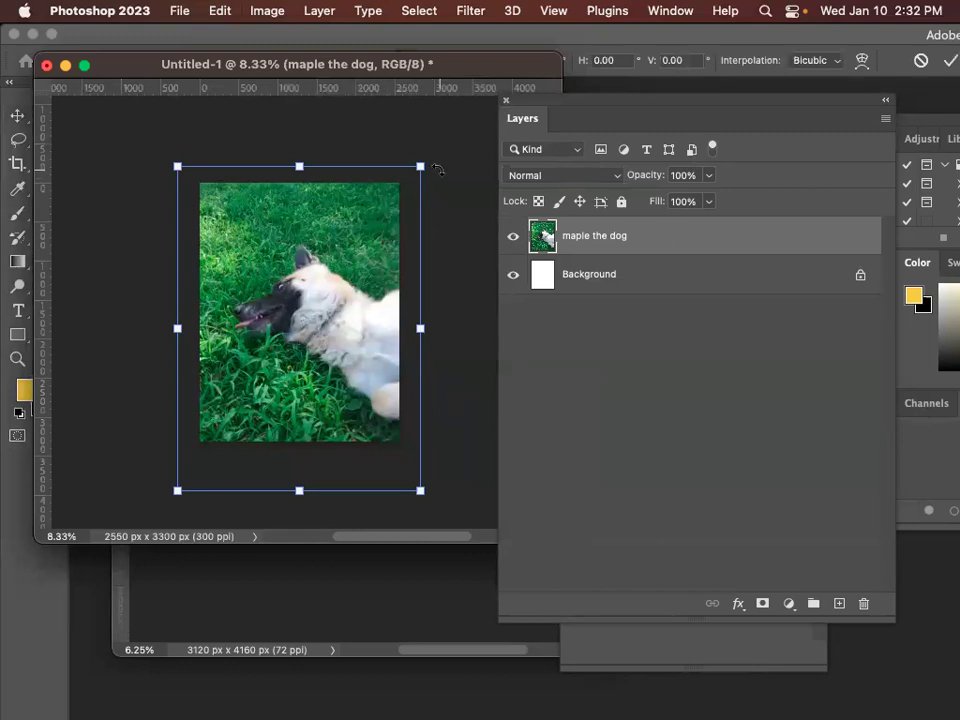
drag(437, 168, 396, 197)
drag(317, 261, 332, 222)
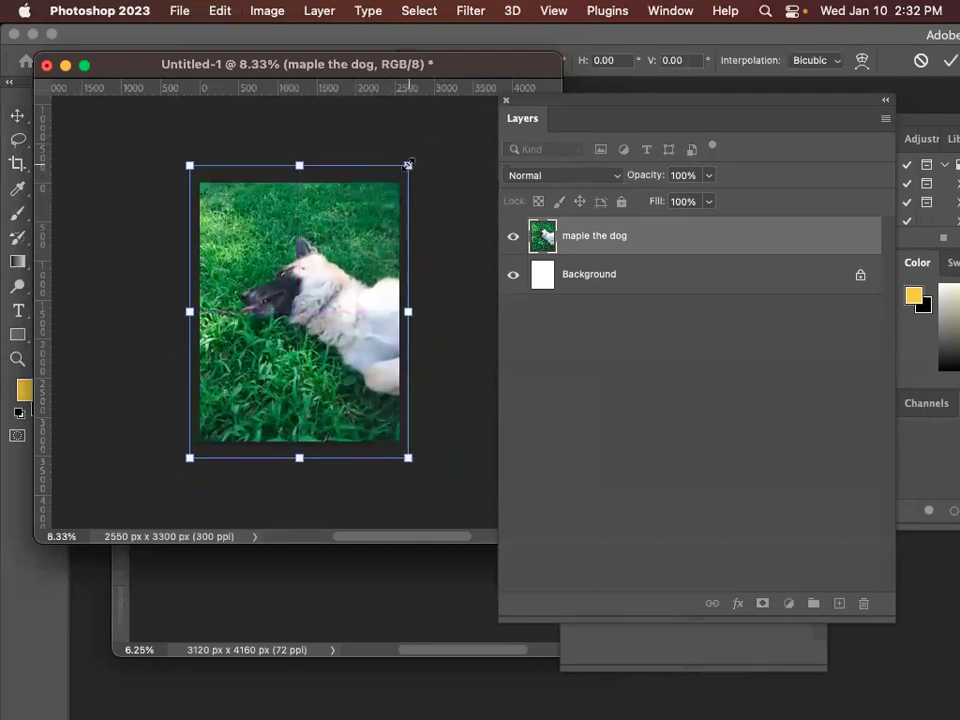
drag(429, 150, 411, 160)
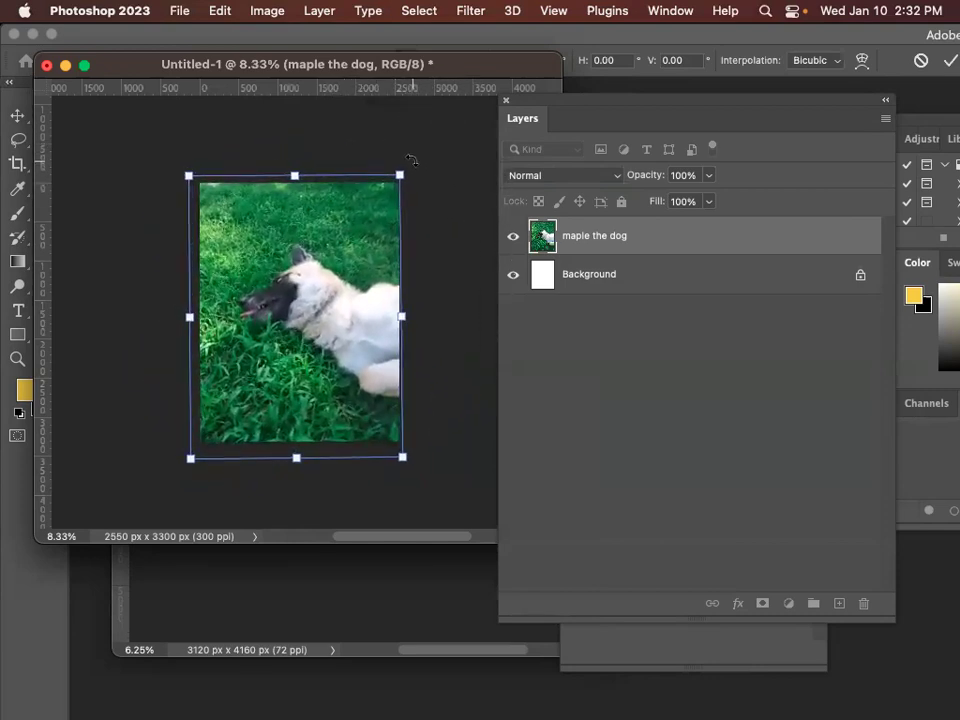
key(Return)
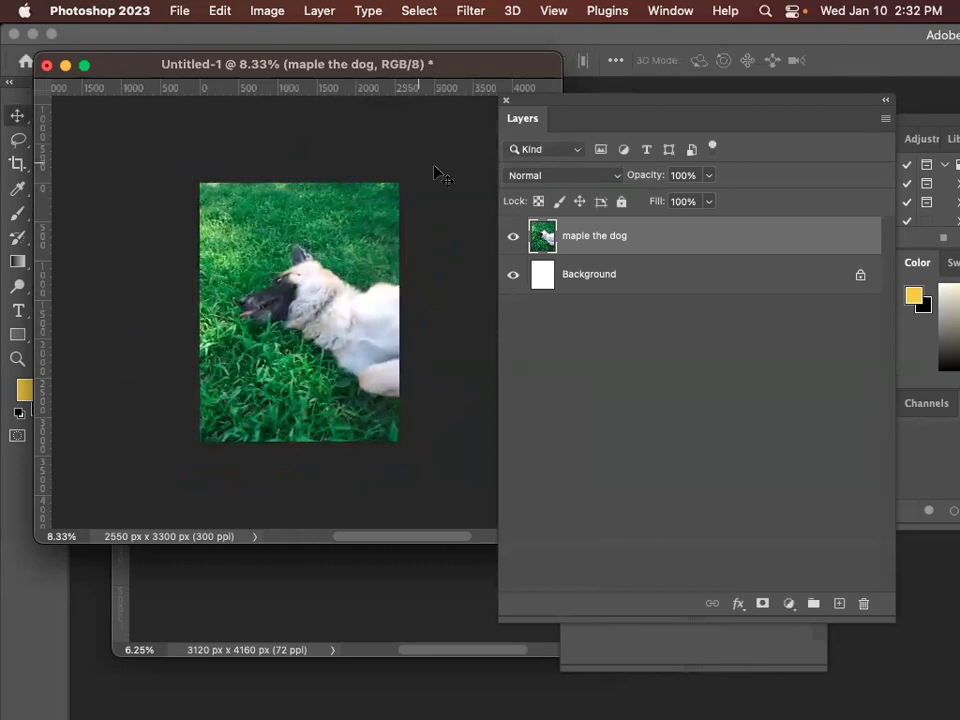
Check the dog layer's bounds with Free Transform and fine-tune its position so that it covers the whole page.
key(super+t)
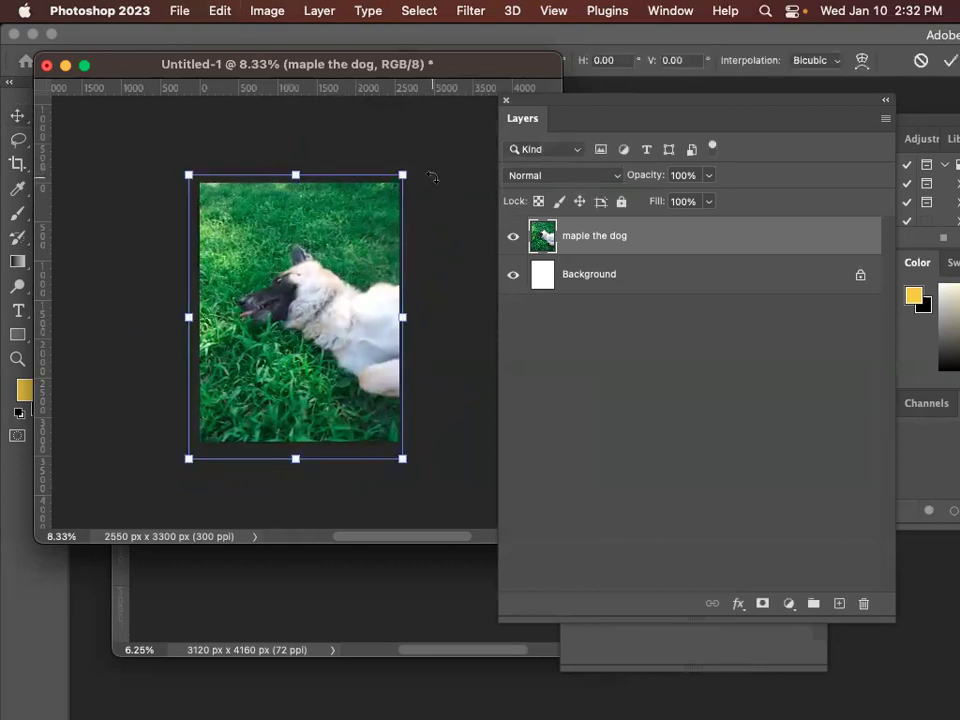
key(Return)
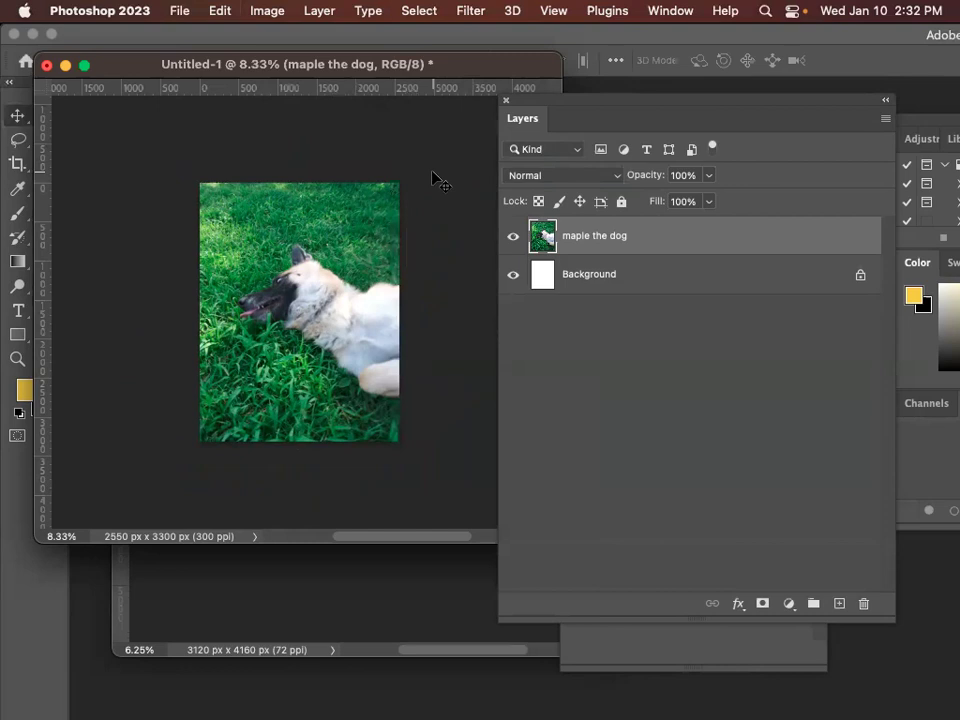
mouse_move(255, 268)
mouse_down()
mouse_move(270, 270)
mouse_move(263, 286)
mouse_move(276, 277)
mouse_move(257, 273)
mouse_up()
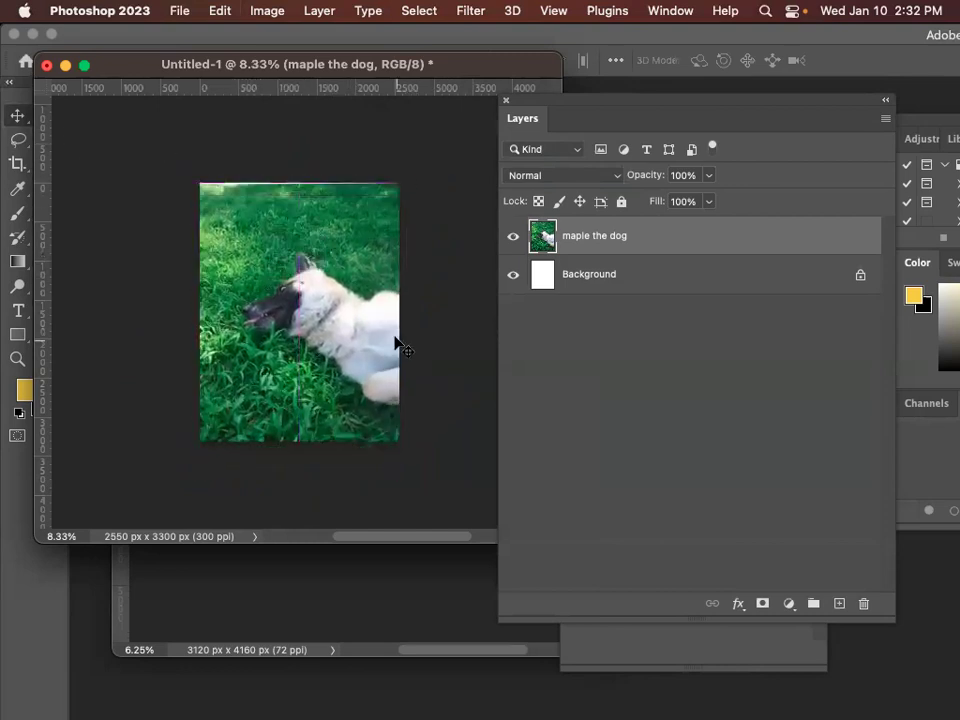
drag(344, 326, 343, 316)
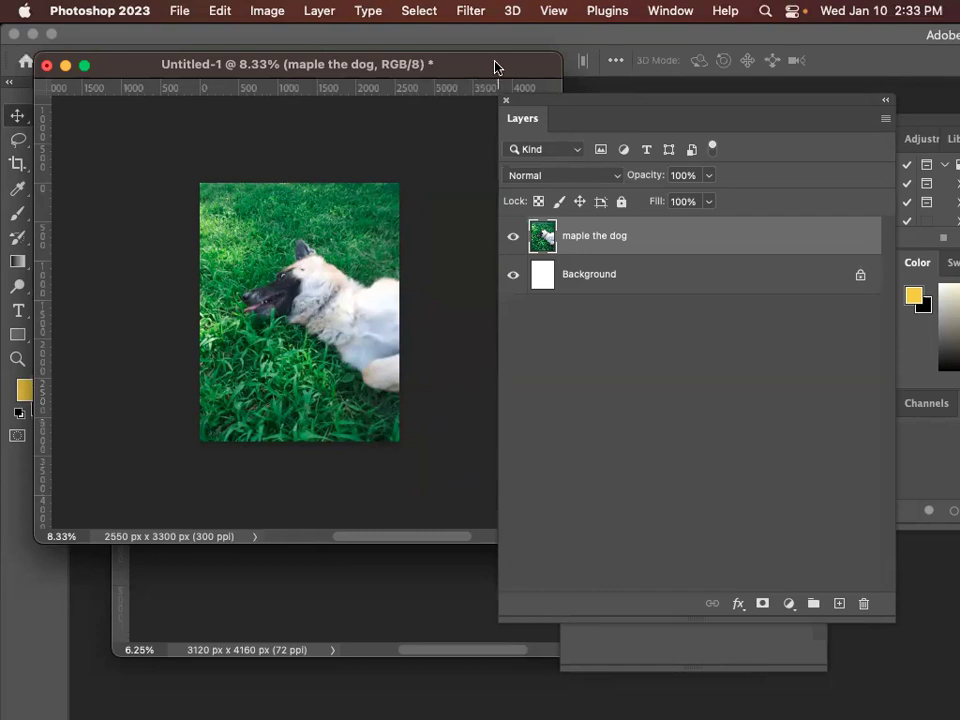
Open downtownman.jpg from the images 2 folder.
key(super+o)
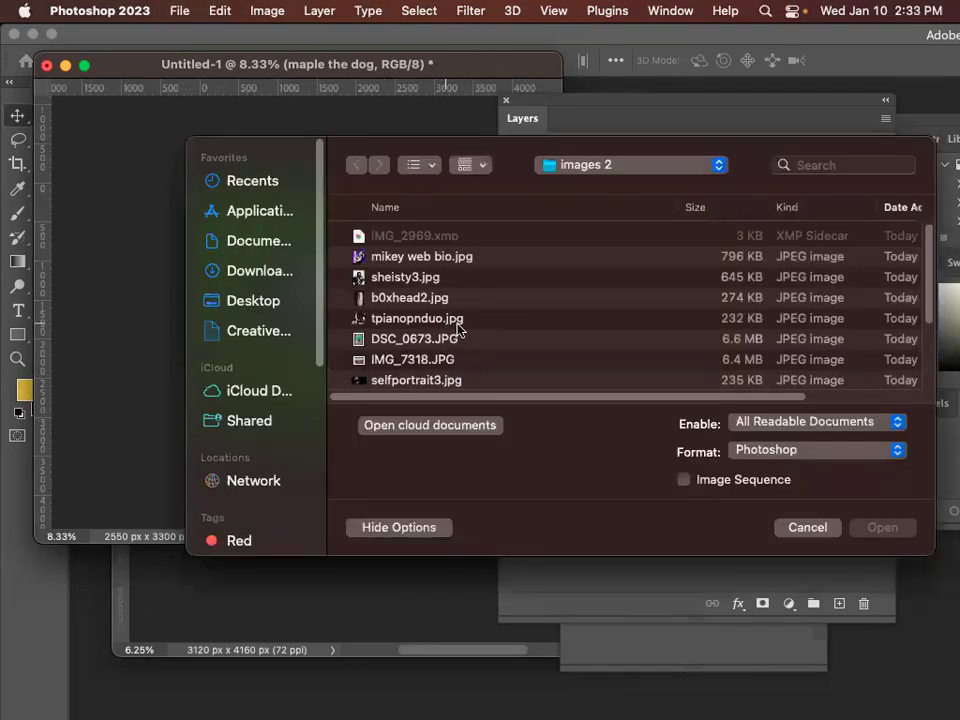
scroll(538, 350, down, 1)
scroll(540, 350, down, 5)
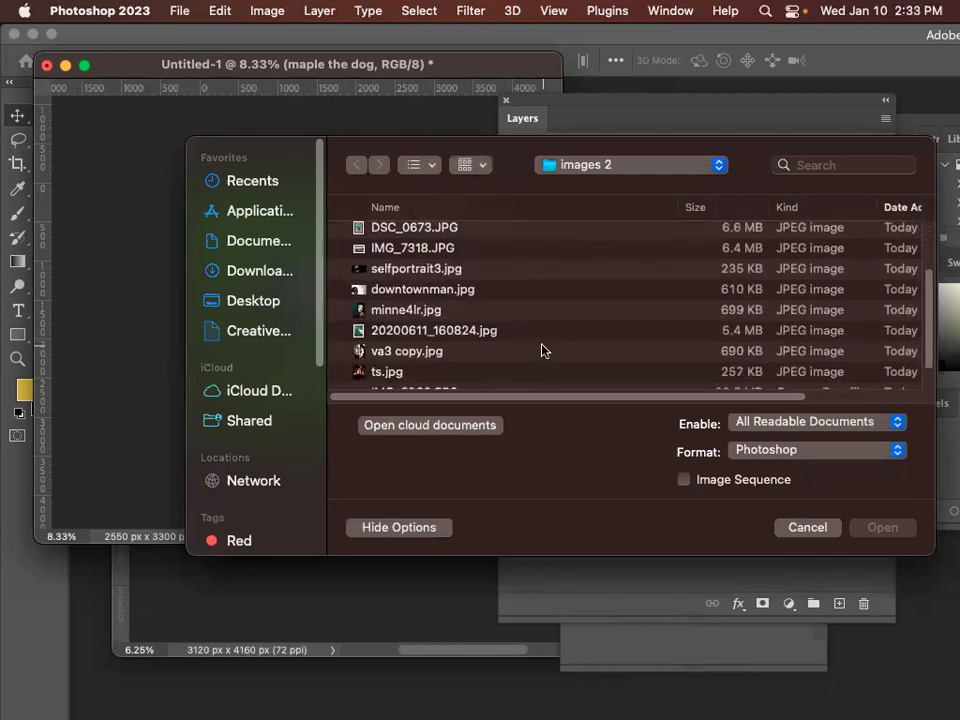
click(440, 290)
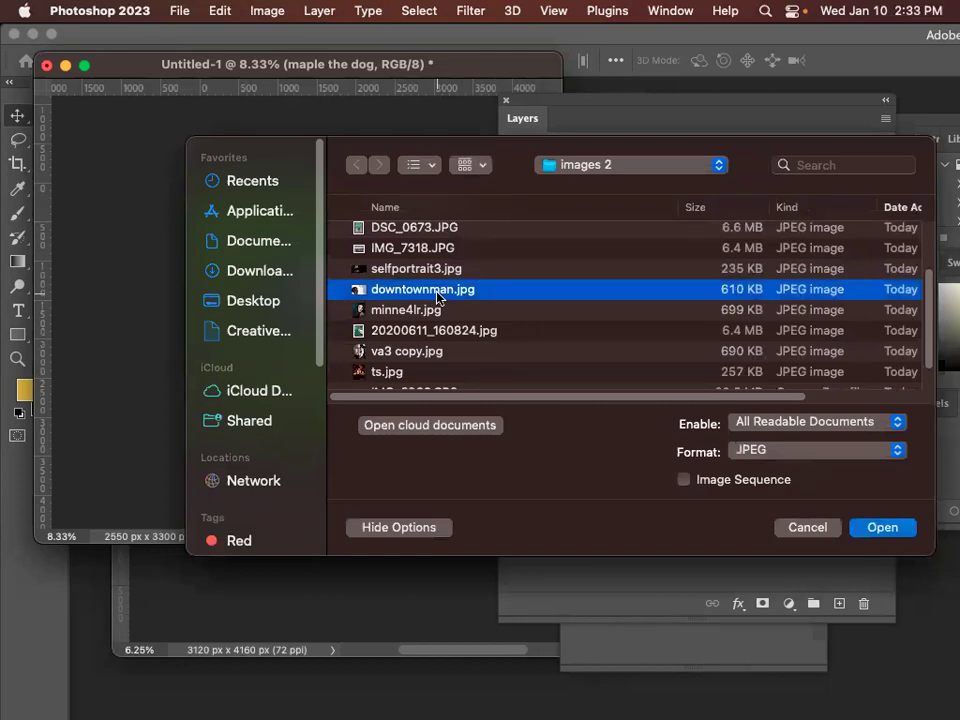
click(880, 530)
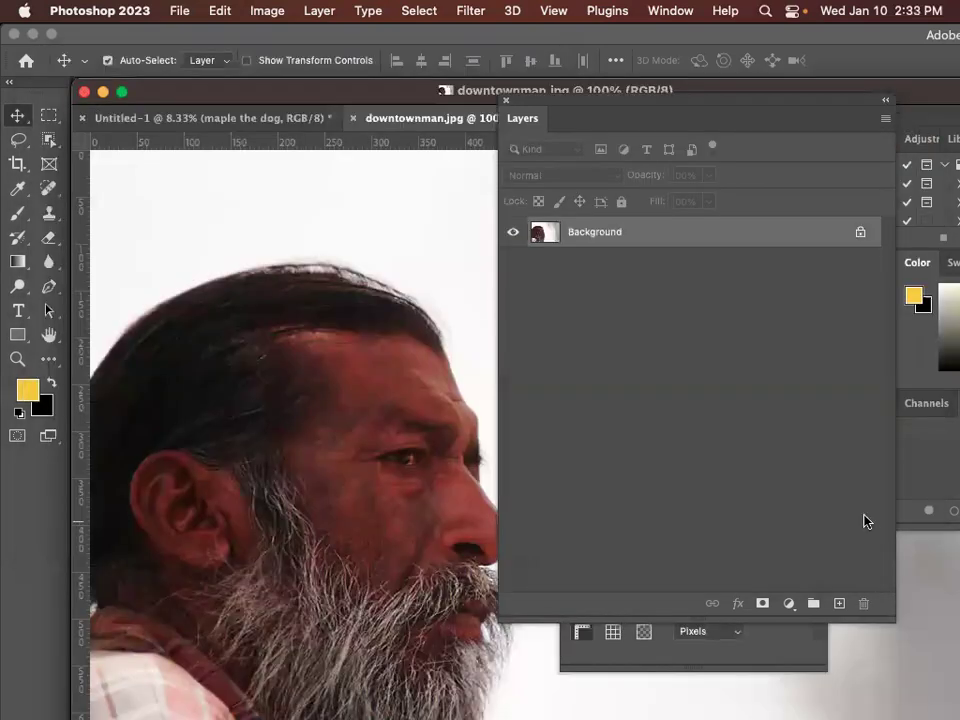
Float the downtownman.jpg window separately and copy its Background layer onto the dog photo in the Untitled-1 document.
drag(562, 112, 676, 118)
drag(415, 125, 435, 186)
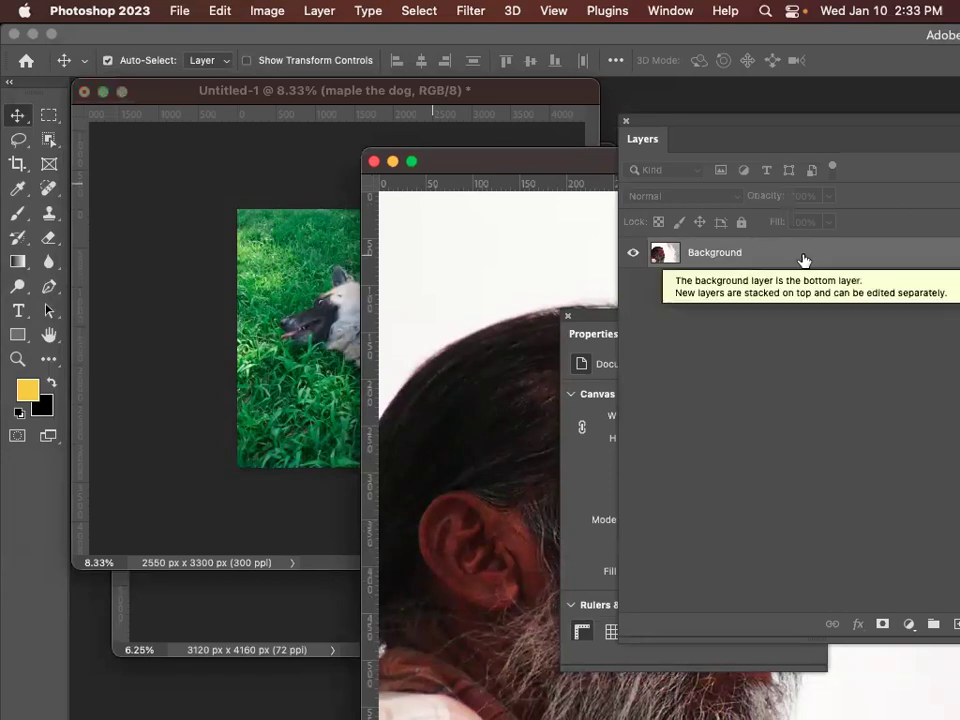
drag(801, 259, 343, 292)
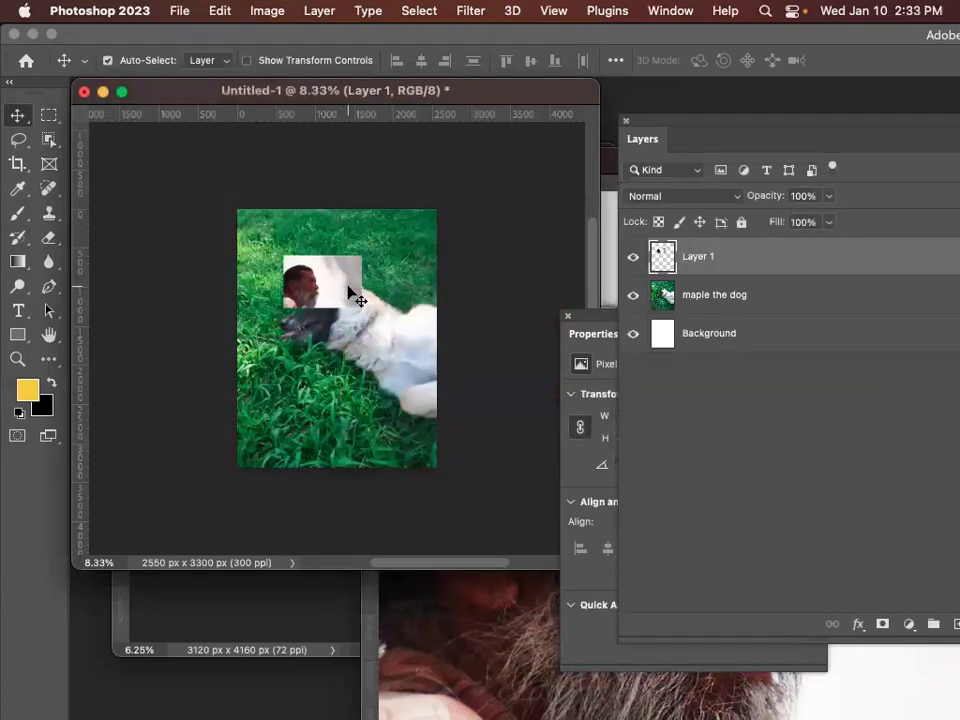
Scale up and reposition the copied portrait with Free Transform so that it fills the whole page.
key(super+t)
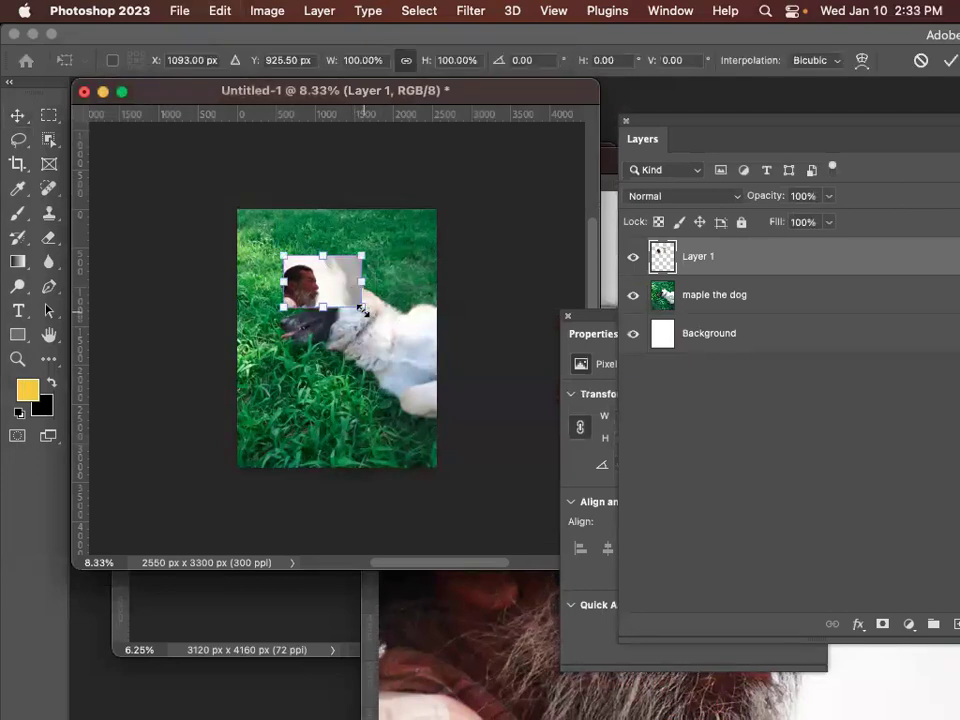
drag(363, 311, 580, 462)
drag(379, 427, 330, 367)
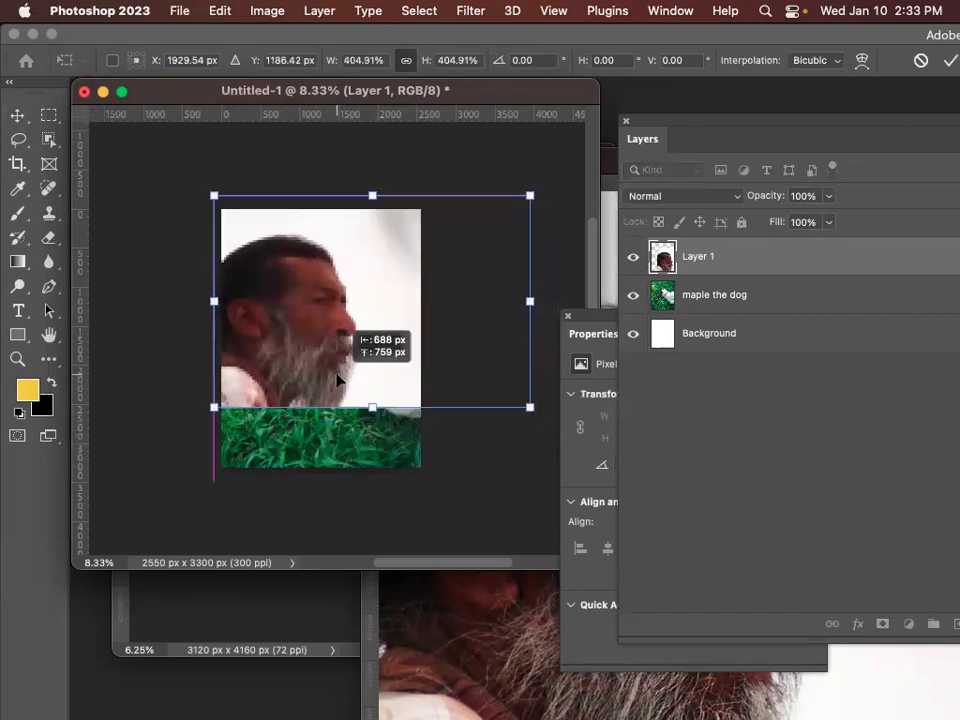
drag(529, 405, 566, 489)
key(Return)
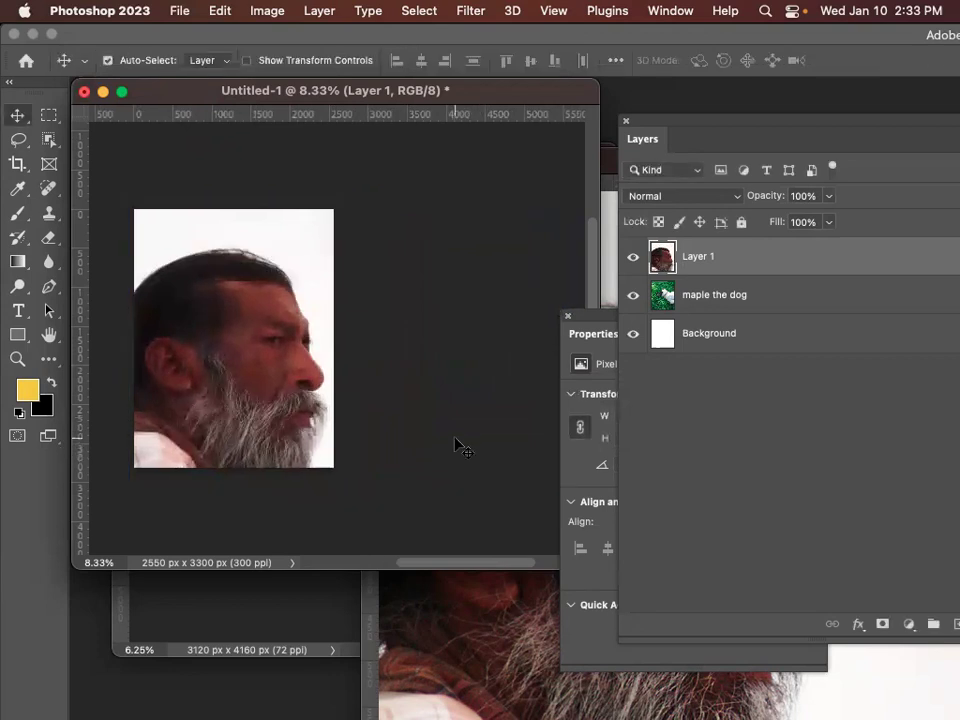
Zoom the Untitled-1 document out to 6.25%, resize its window around the page, and place the Layers panel beside it.
key(super+equal)
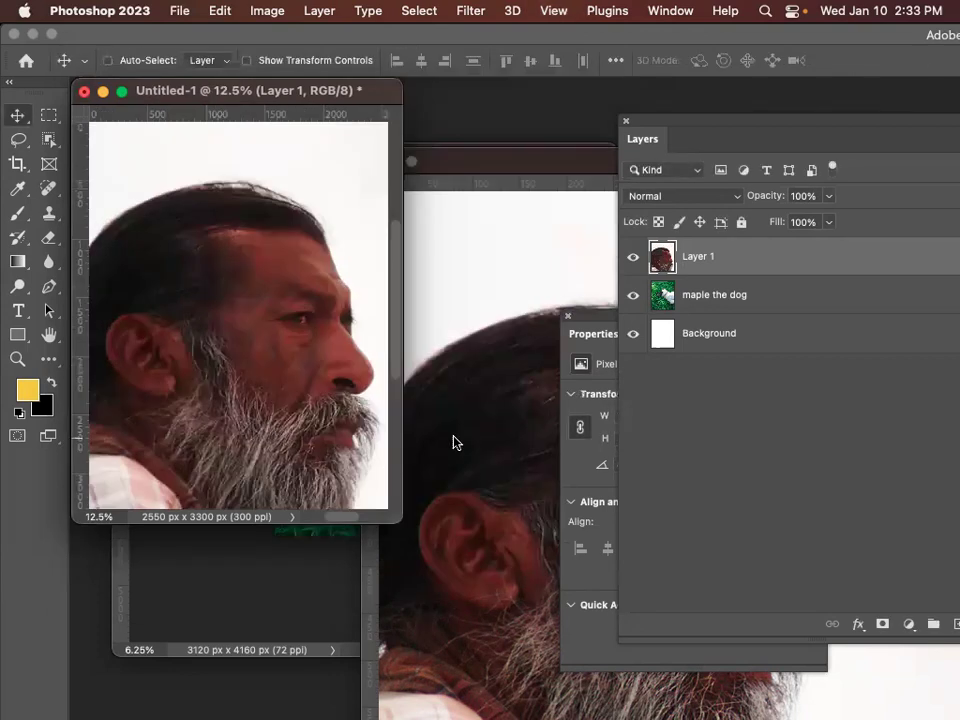
key(super+minus)
key(super+minus)
drag(251, 328, 458, 496)
drag(671, 144, 533, 98)
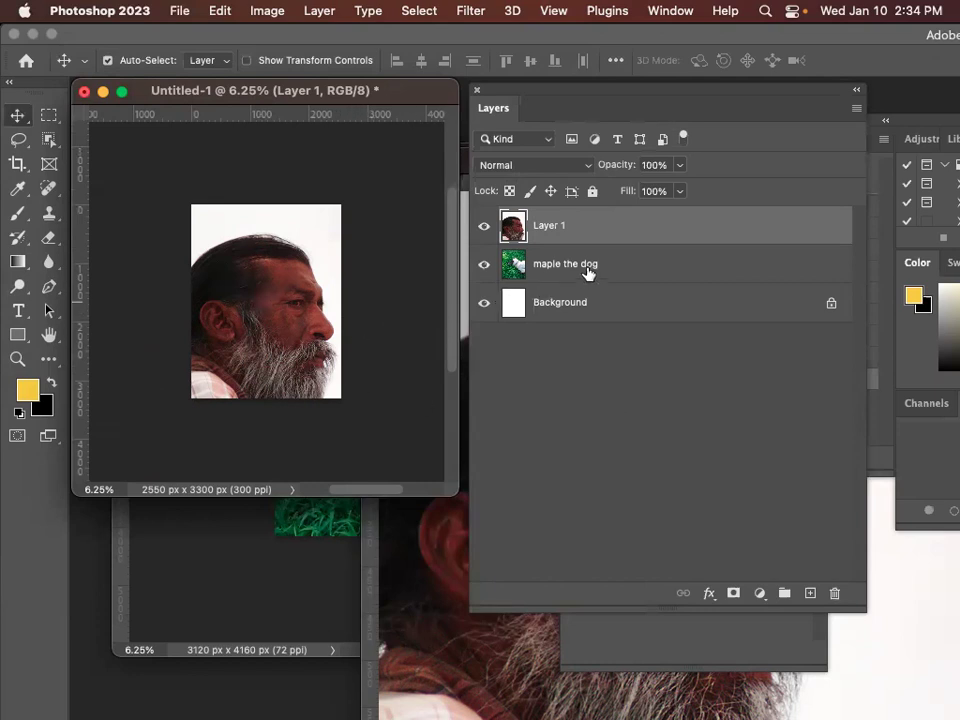
key(super)
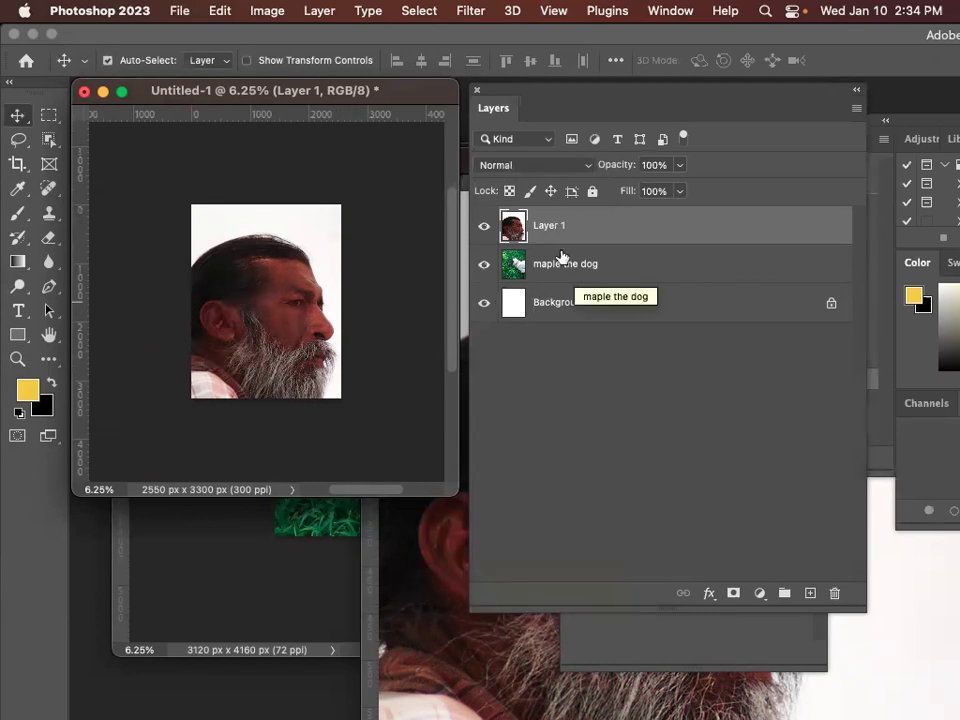
Select the portrait layer, Layer 1, and inspect it at pixel-grid magnification before returning to a view of the whole page.
click(603, 262)
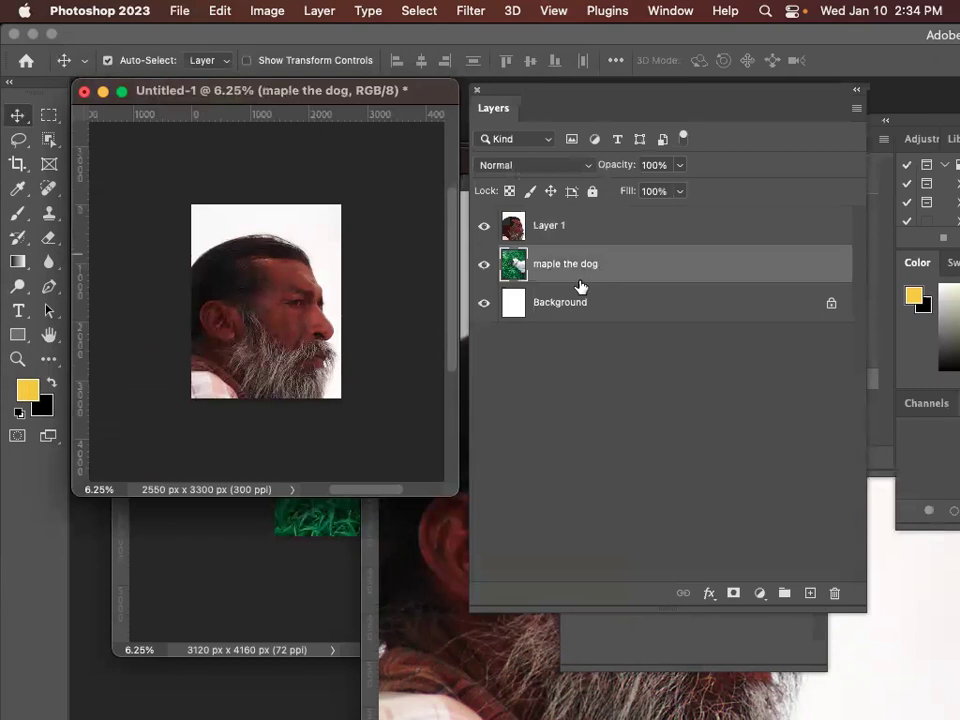
click(566, 230)
mouse_move(258, 286)
mouse_down()
mouse_move(328, 296)
mouse_move(266, 318)
mouse_move(229, 274)
mouse_move(176, 291)
mouse_move(145, 323)
mouse_move(163, 281)
mouse_move(253, 281)
mouse_up()
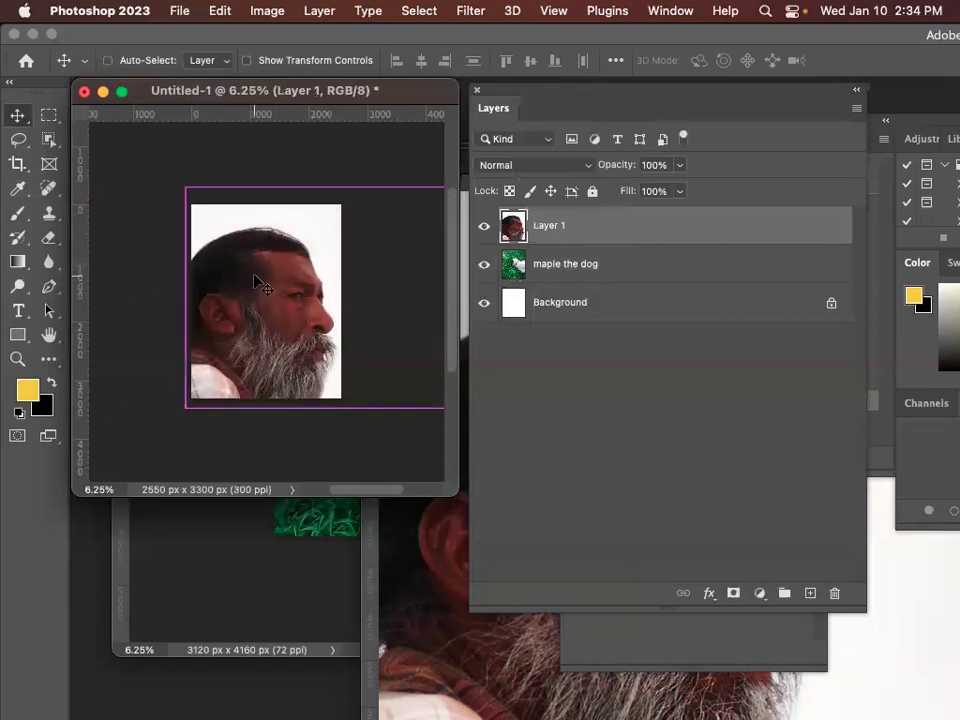
key(super+equal)
key(super+equal)
key(super+equal)
key(super+equal)
key(super+equal)
key(super+equal)
key(super+equal)
key(super+equal)
key(super+equal)
key(super+equal)
key(super+equal)
key(super+equal)
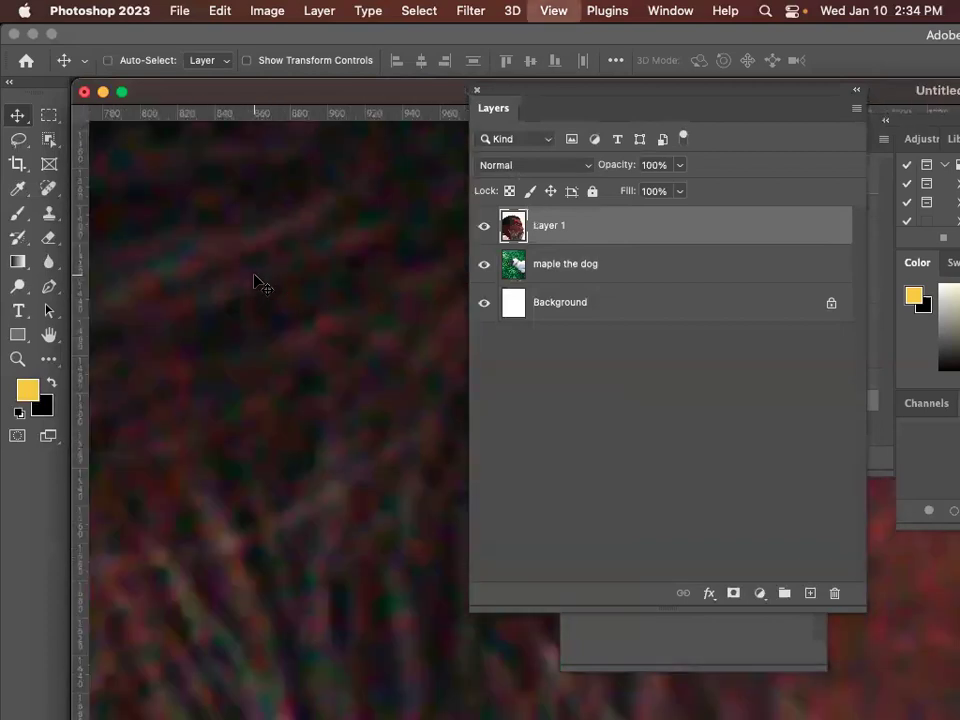
key(super+equal)
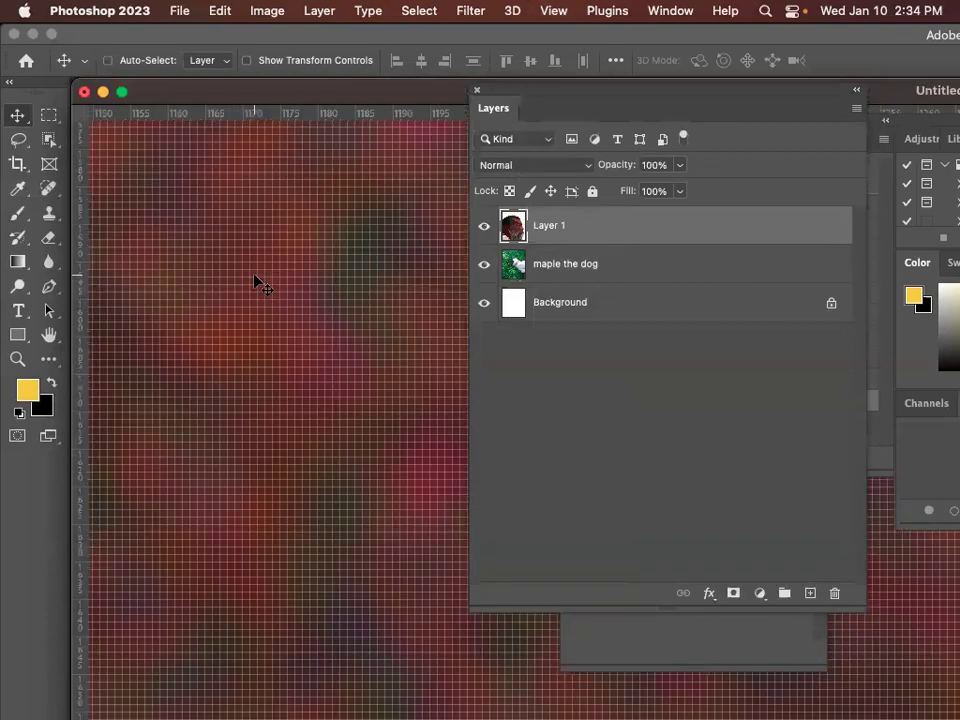
key(super+equal)
key(super+equal)
key(super+equal)
key(super+equal)
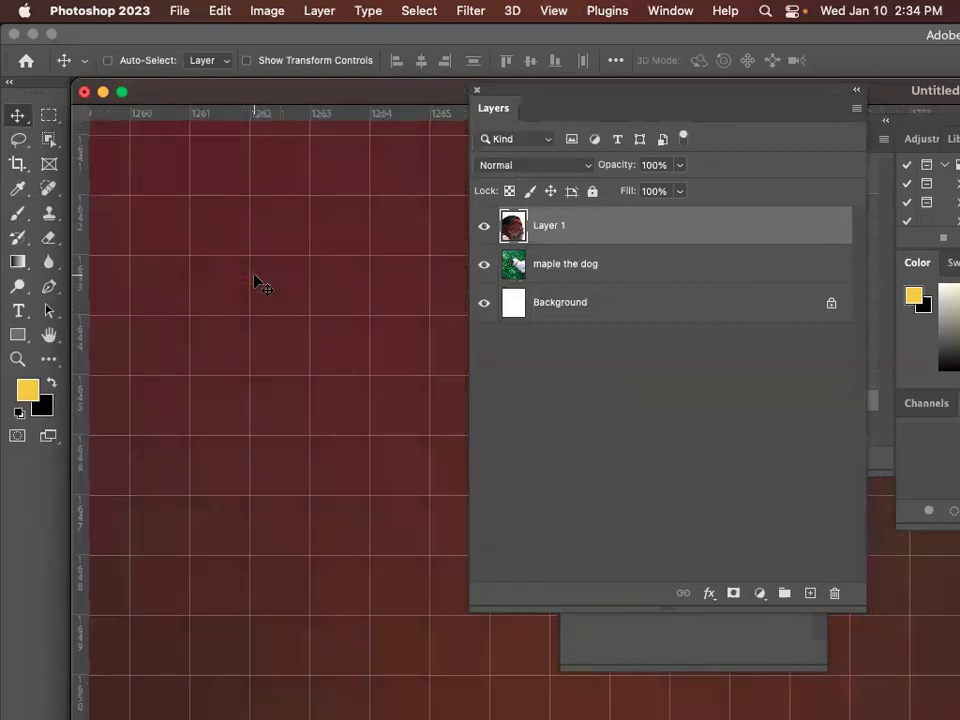
key(super+minus)
key(super+minus)
key(super+minus)
key(super+minus)
key(super+minus)
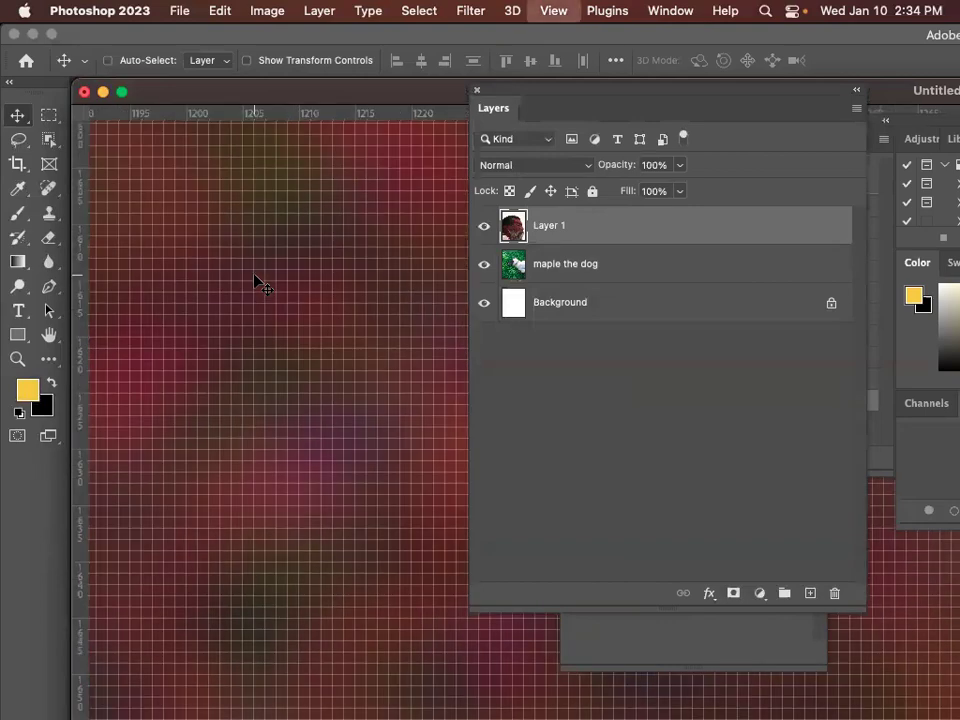
key(super+minus)
key(super+minus)
key(super+minus)
key(super+minus)
key(super+minus)
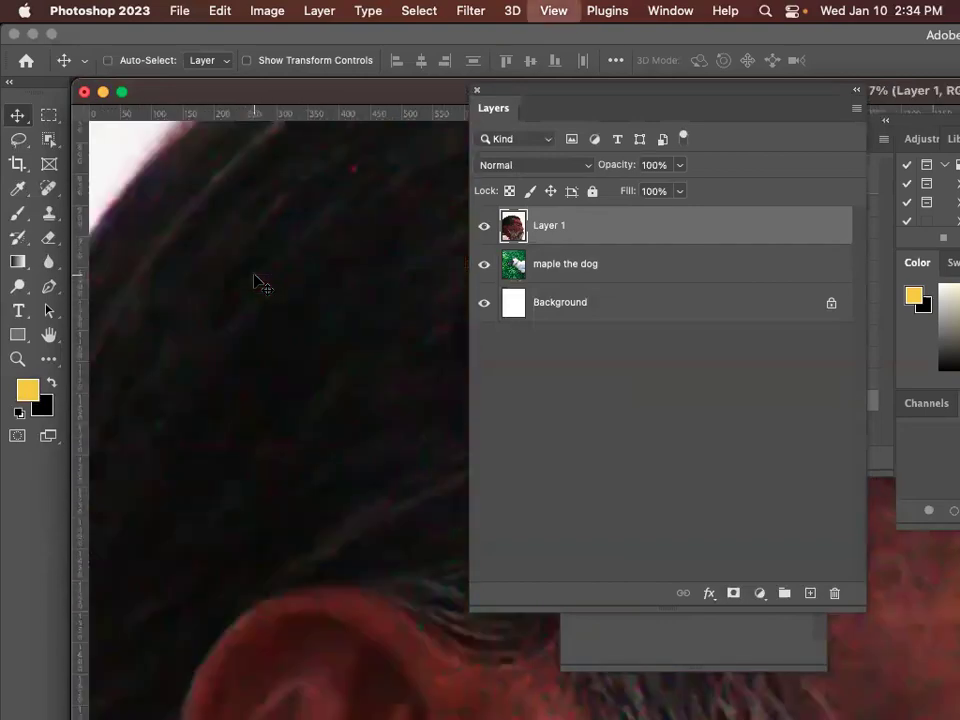
key(super+minus)
key(super+minus)
key(super+minus)
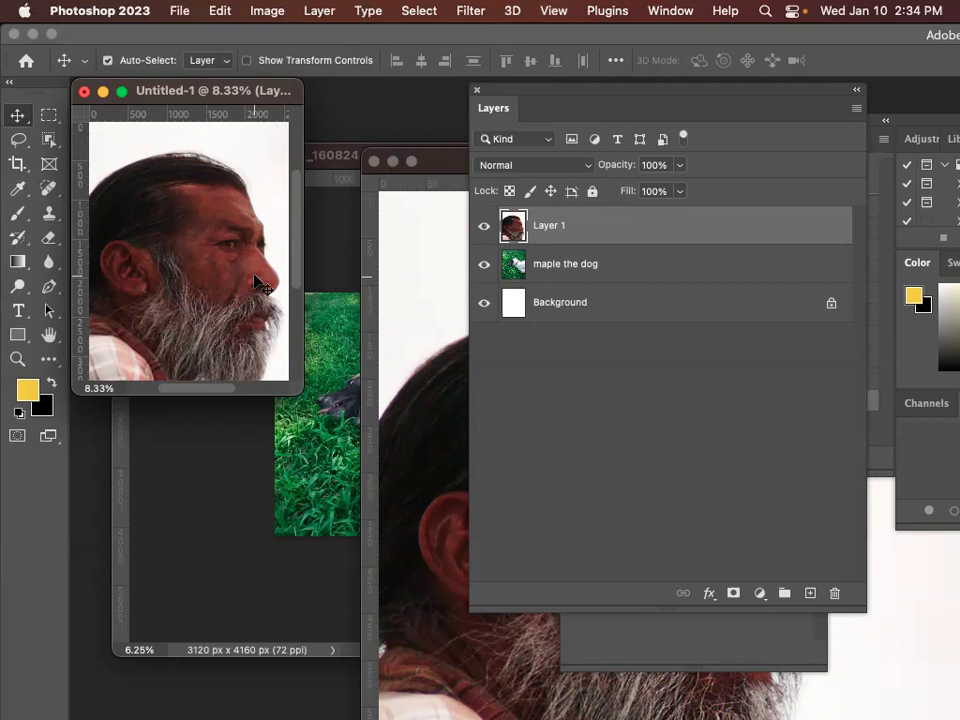
Enlarge the Untitled-1 window and set its zoom to 12.5% so the whole page fits with space around it.
drag(297, 393, 458, 590)
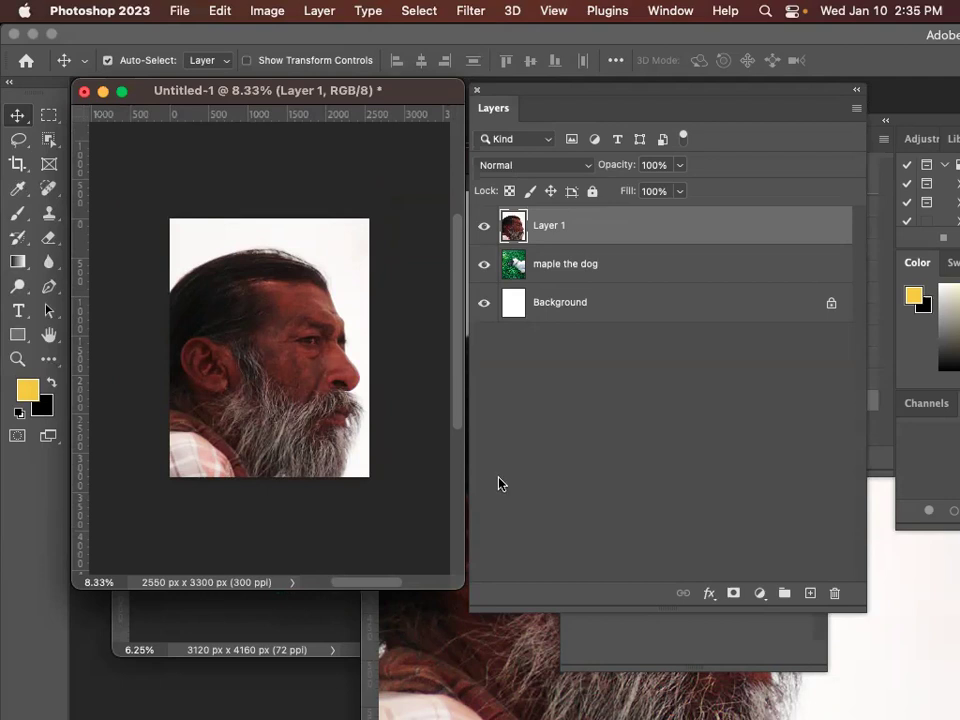
key(super)
key(super)
key(super+equal)
drag(388, 523, 512, 692)
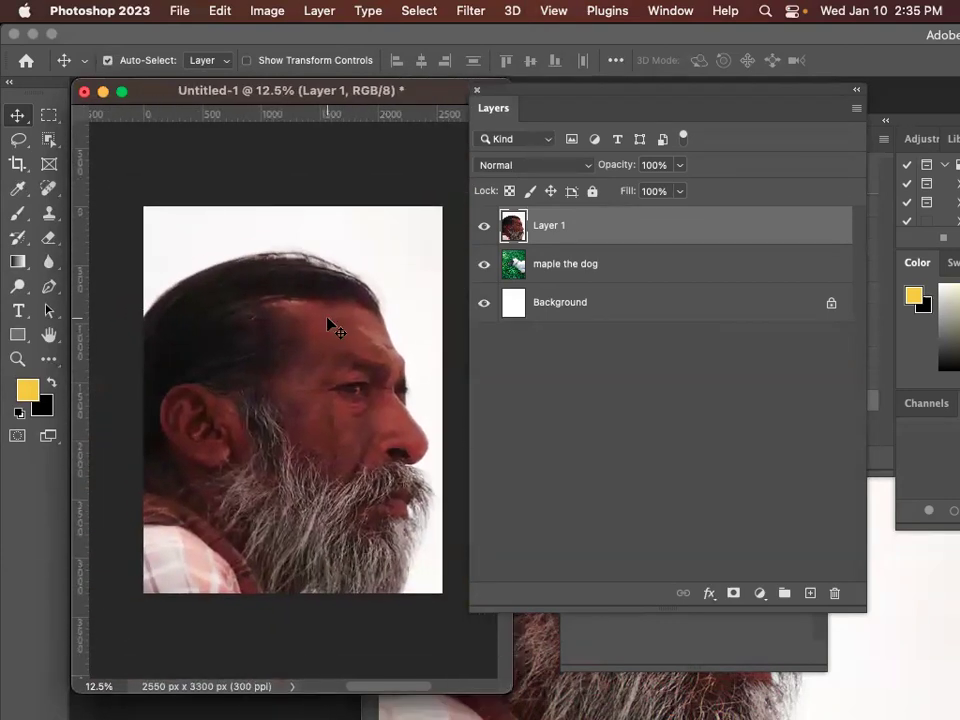
Set the blend mode of the portrait layer, Layer 1, to Hard Light and deselect all layers.
click(583, 170)
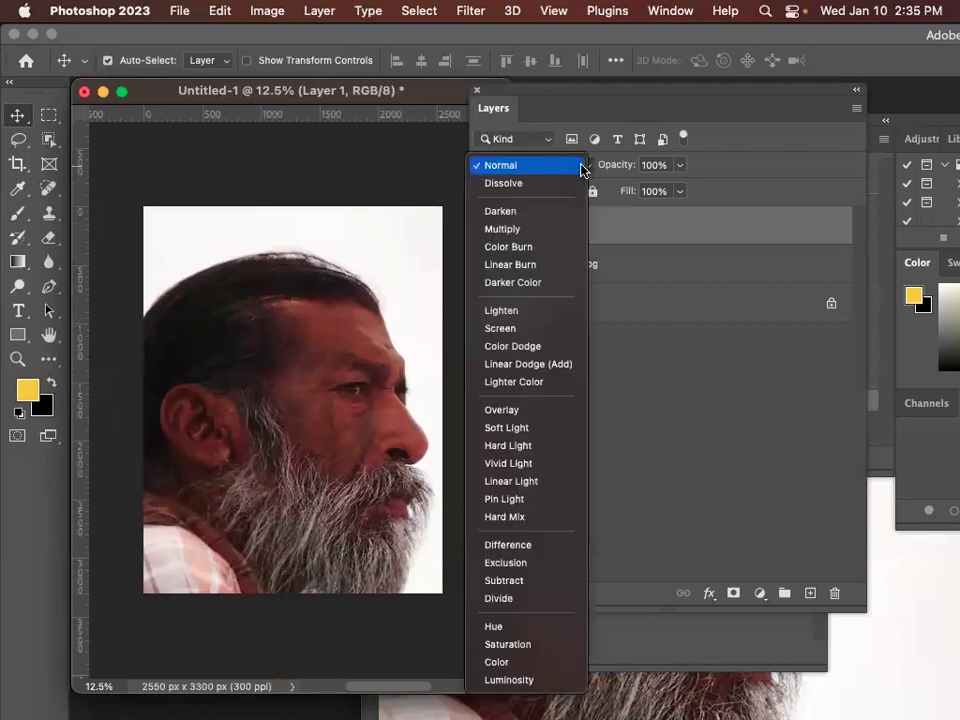
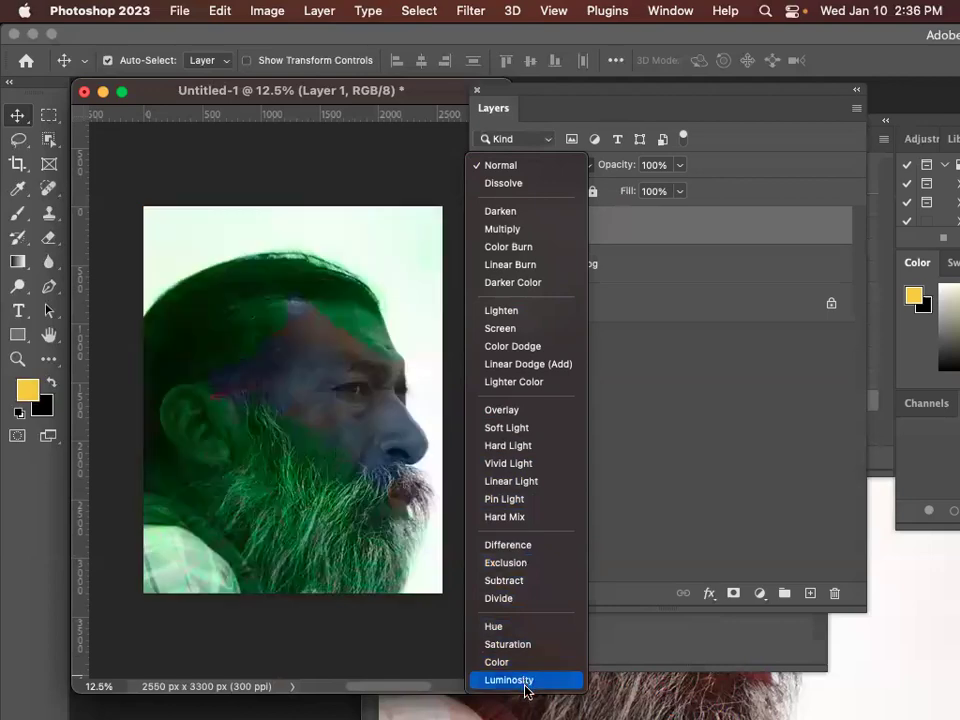
click(503, 446)
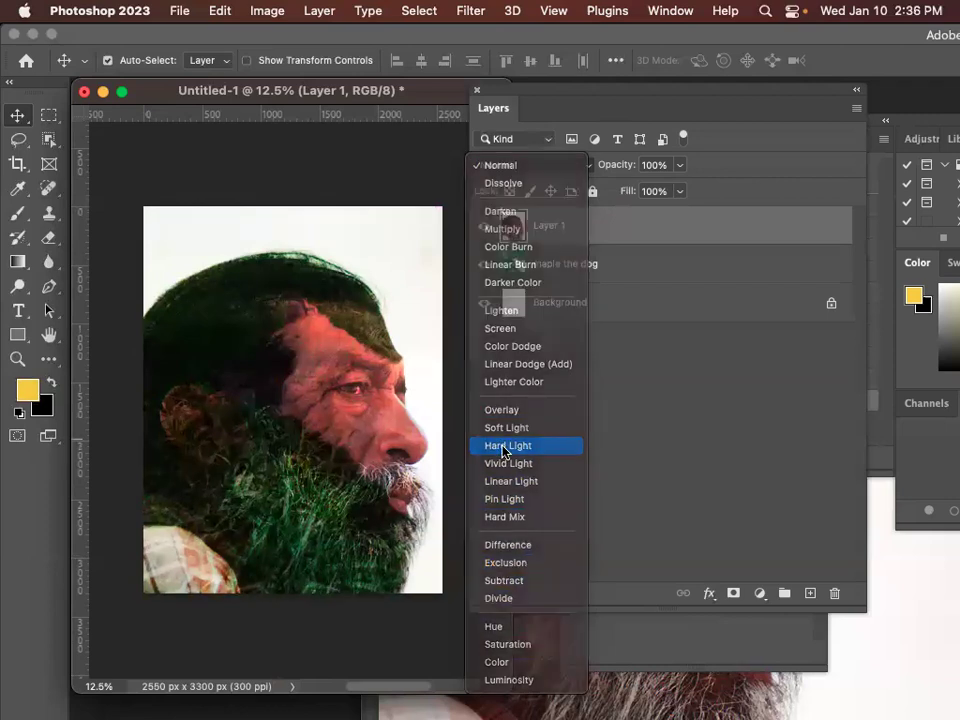
click(623, 474)
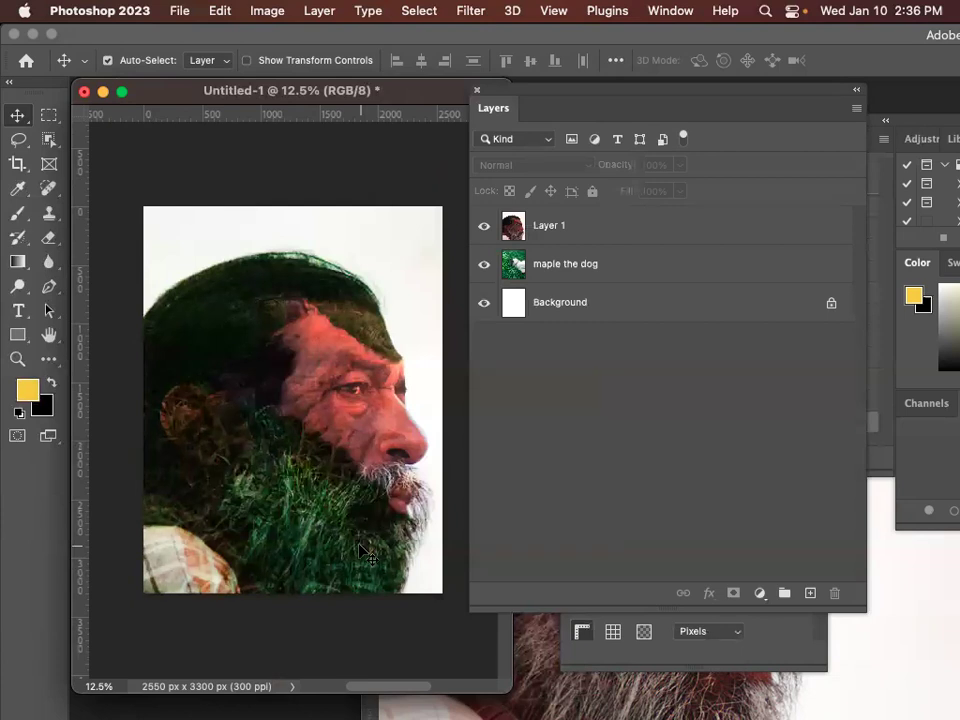
Switch to Chrome and search Google for "vintage handwriting".
key(super+o)
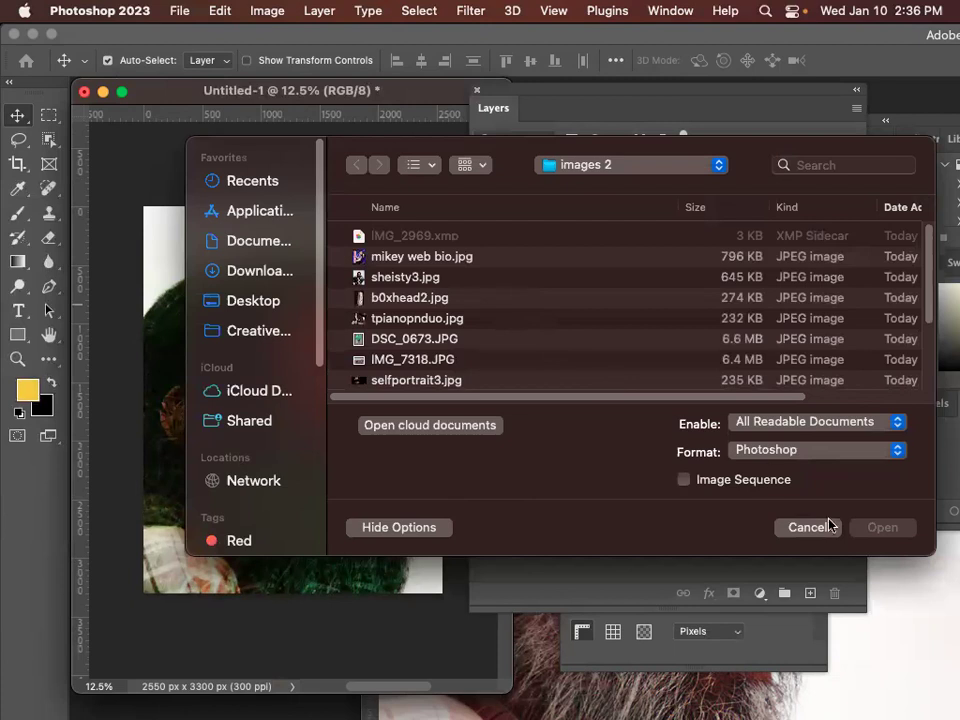
click(802, 529)
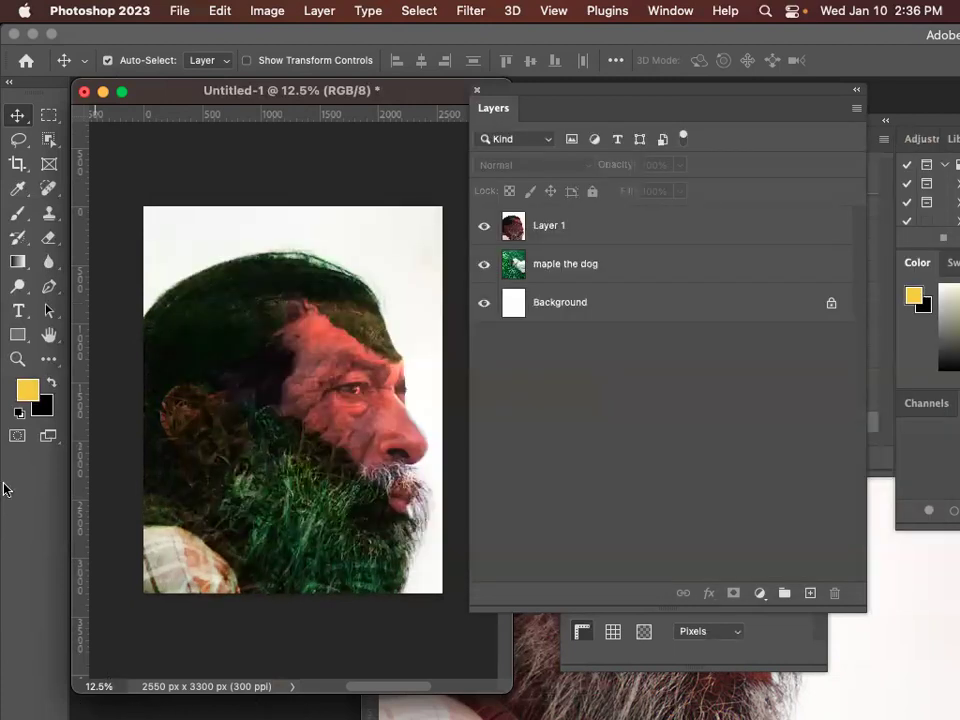
mouse_move(5, 428)
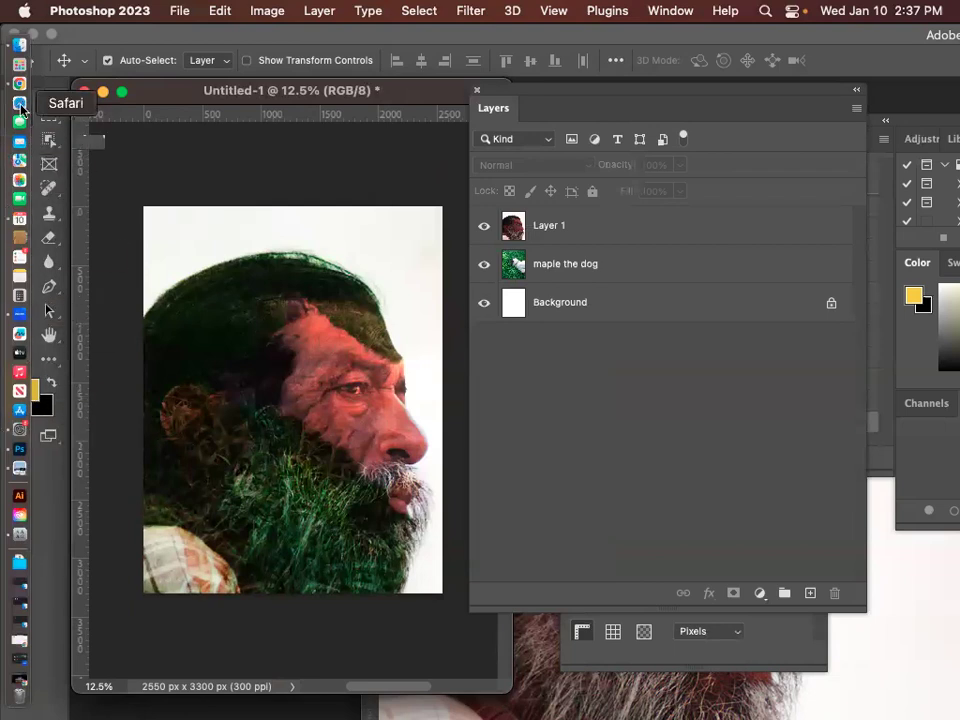
click(19, 84)
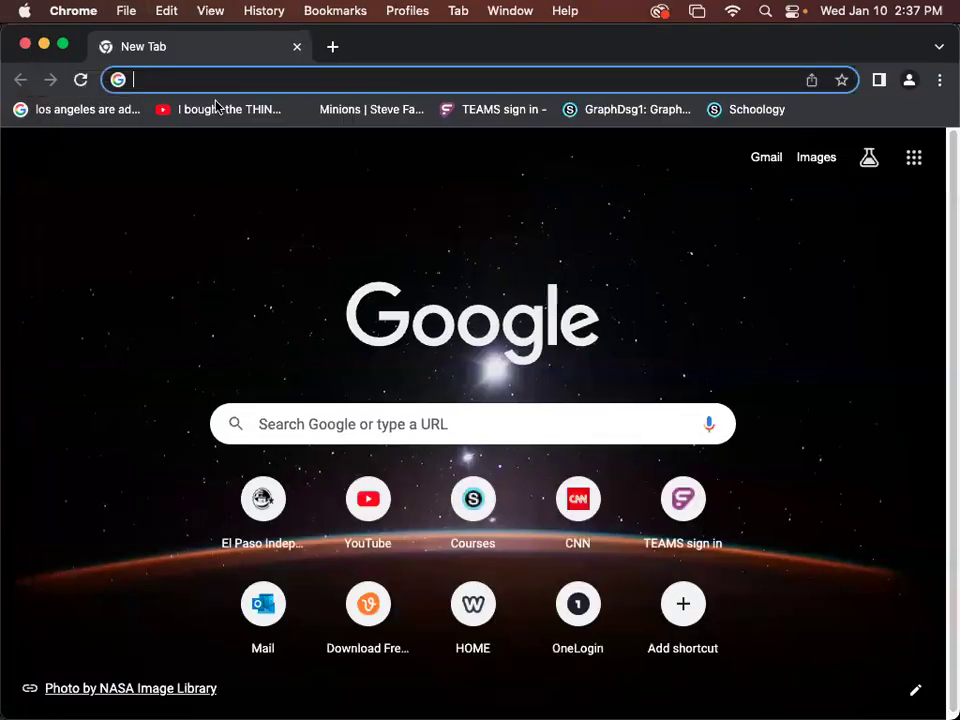
click(200, 79)
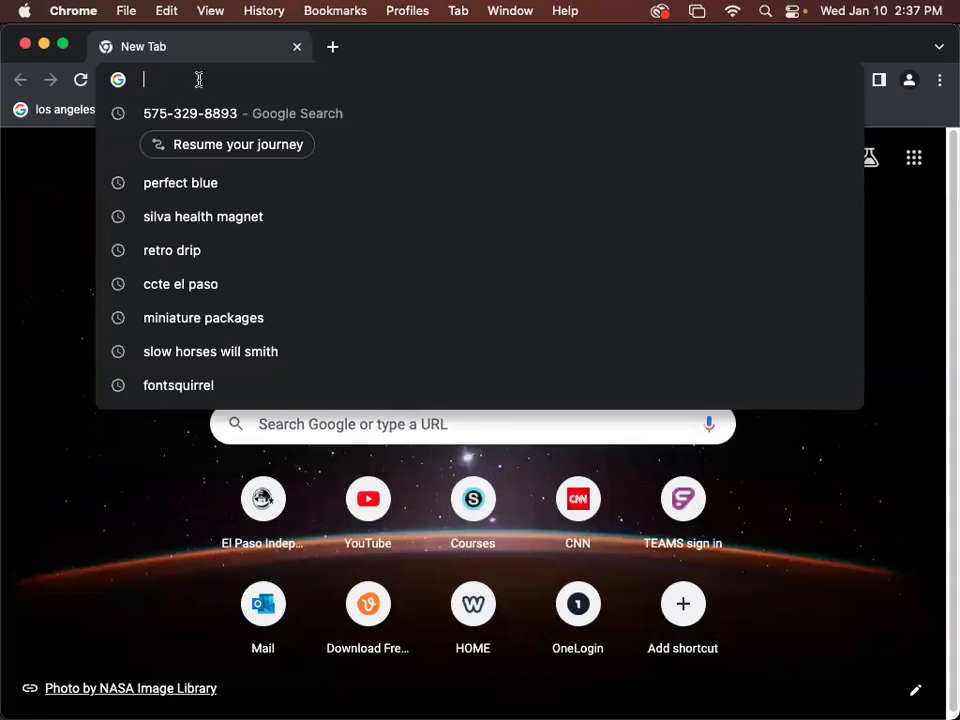
text(vintage)
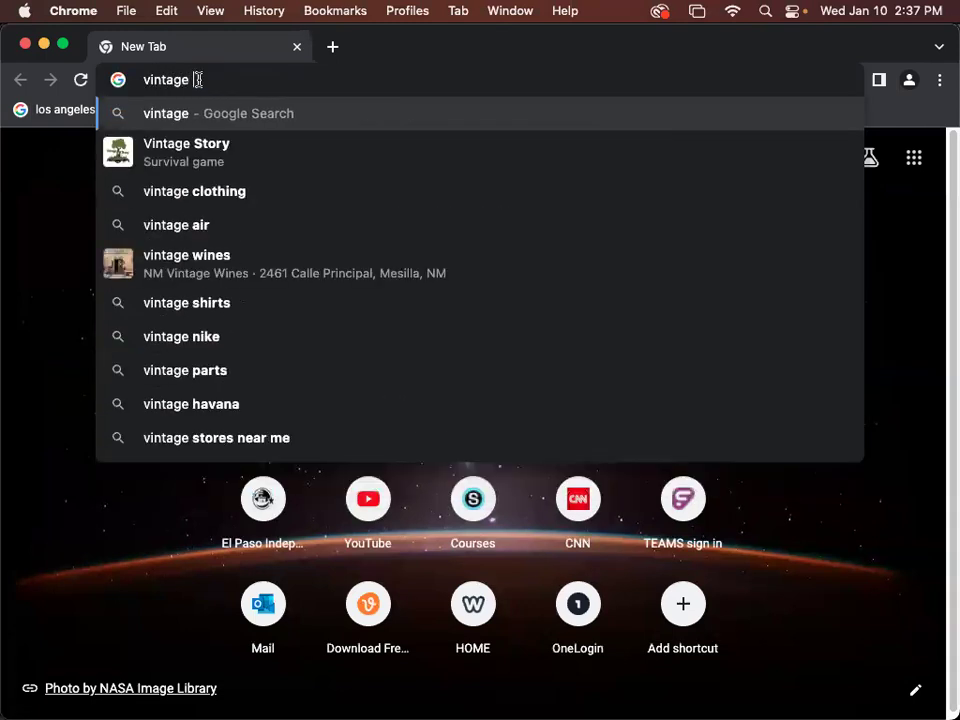
text( hand)
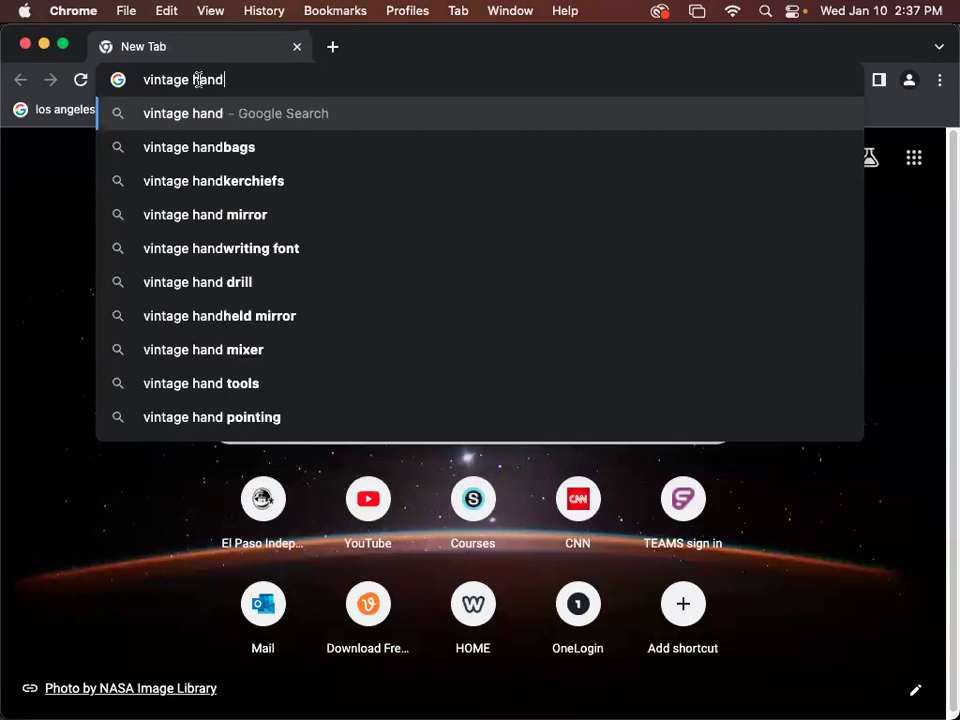
text(writign)
key(BackSpace)
key(BackSpace)
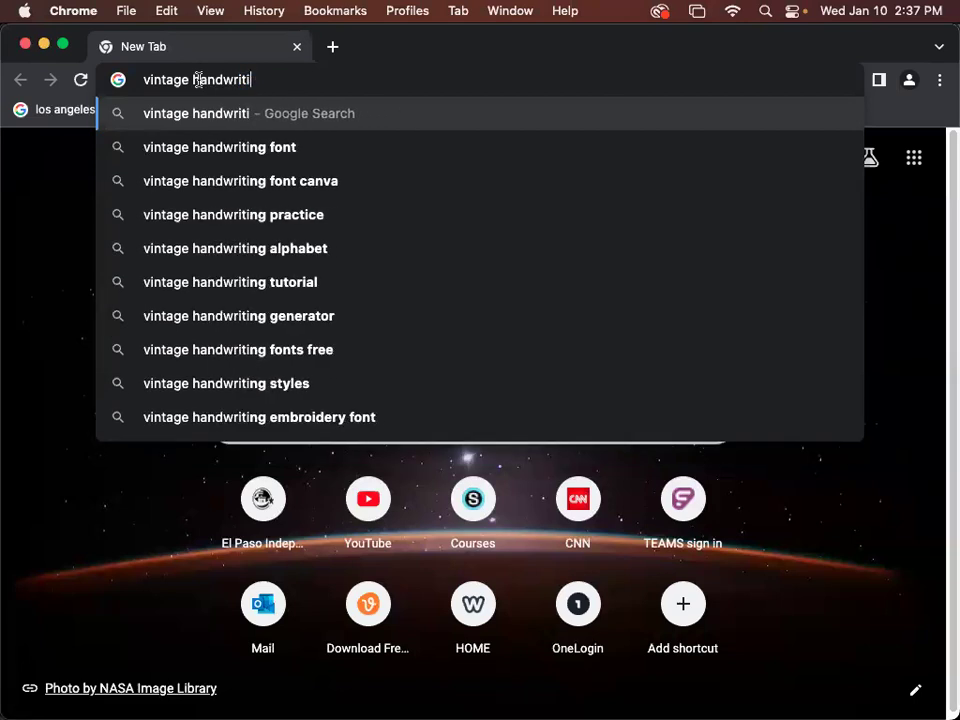
text(ng)
key(Return)
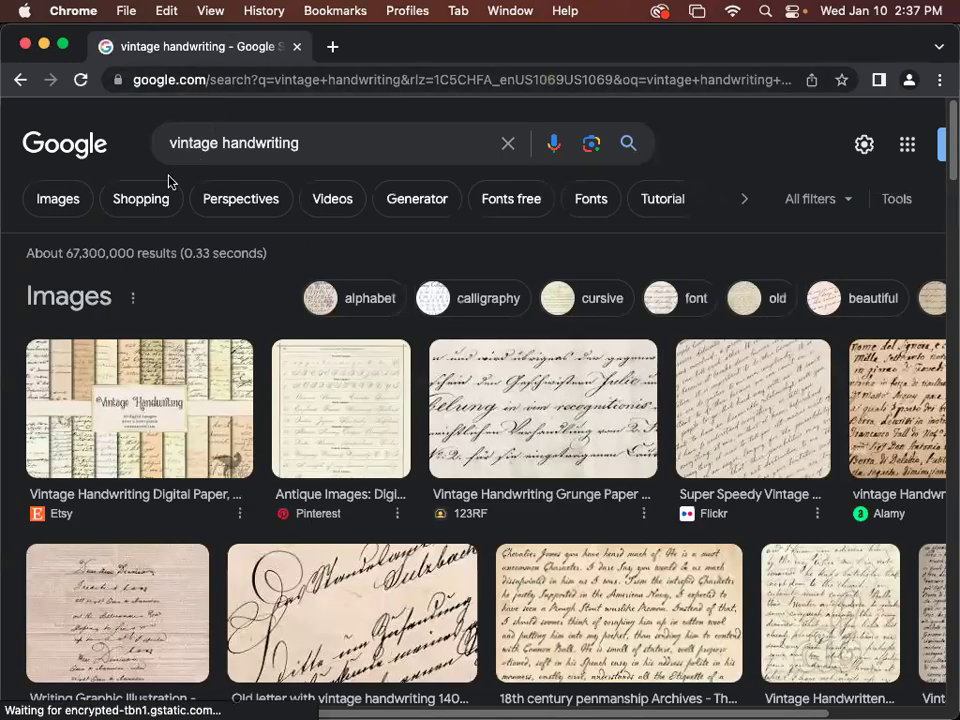
Show the image results for the search and filter them to the Large size.
click(38, 198)
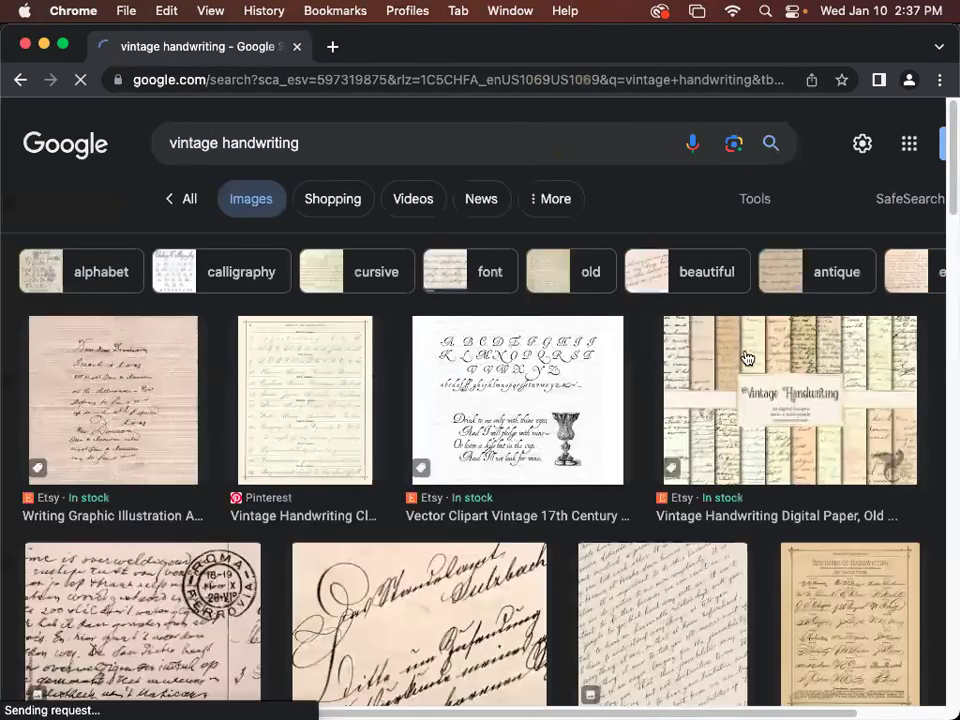
click(770, 206)
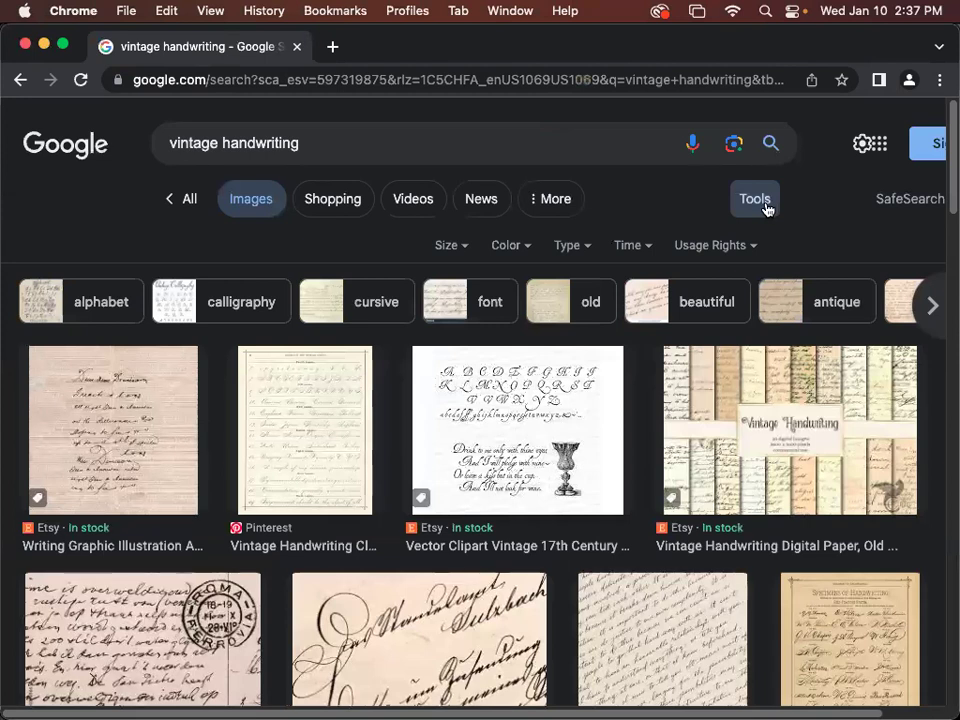
click(766, 205)
click(764, 205)
click(446, 250)
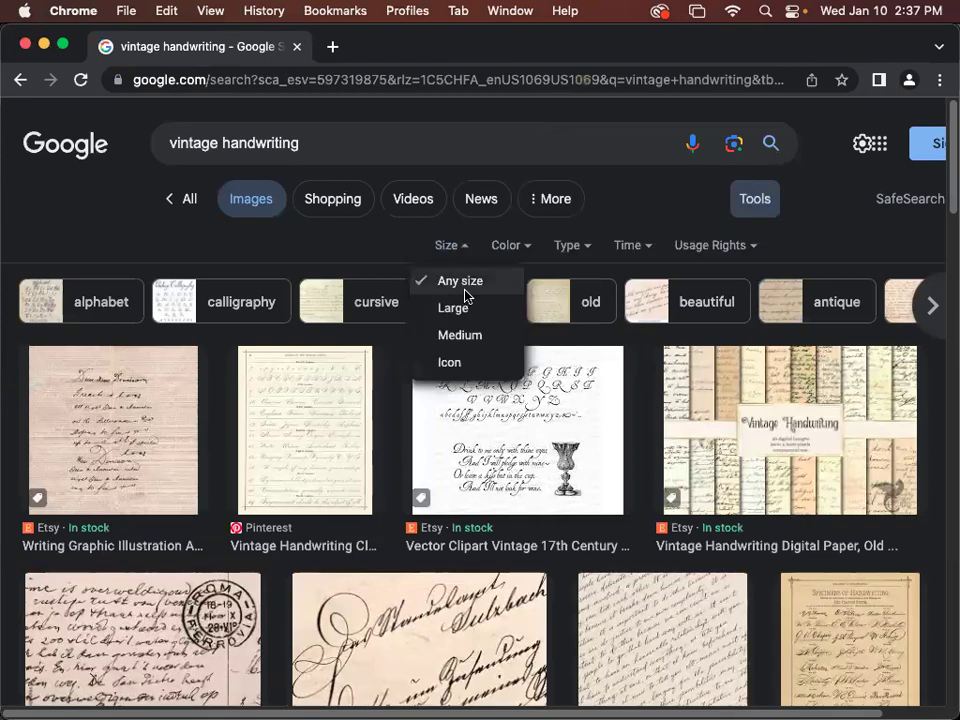
click(455, 311)
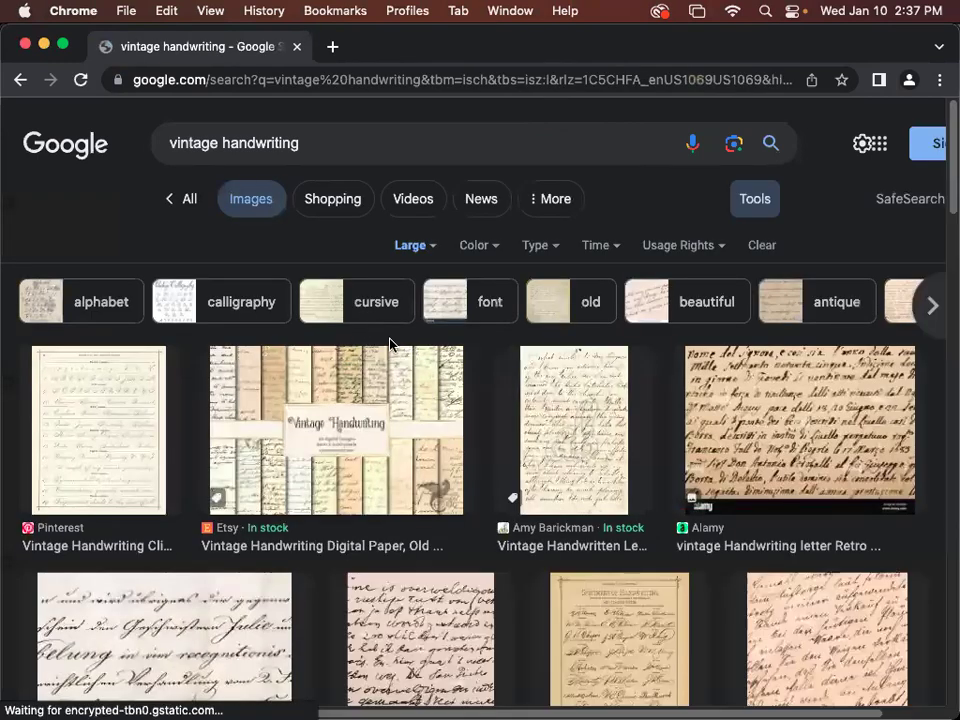
Browse the large vintage handwriting image results for a suitable handwritten page.
scroll(398, 350, down, 2)
scroll(398, 350, down, 3)
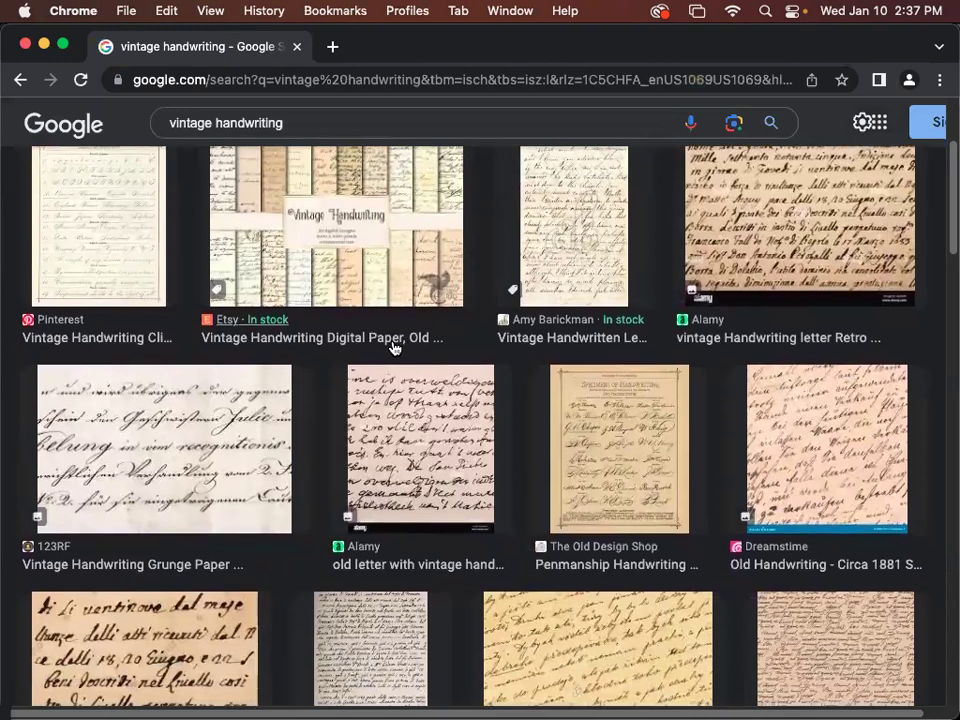
scroll(392, 285, down, 2)
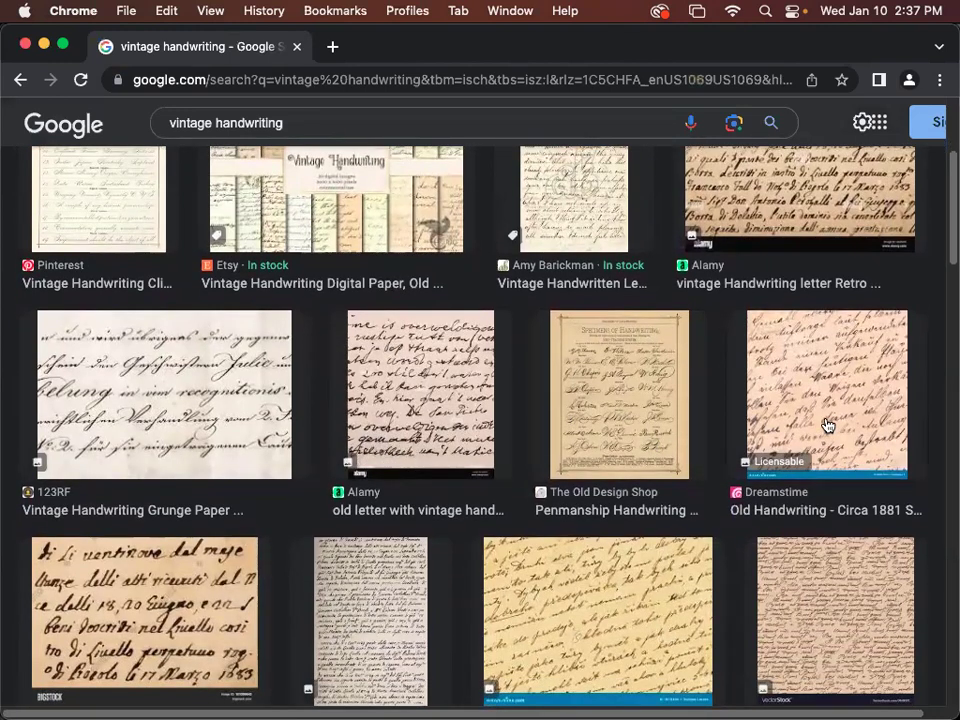
scroll(827, 425, down, 1)
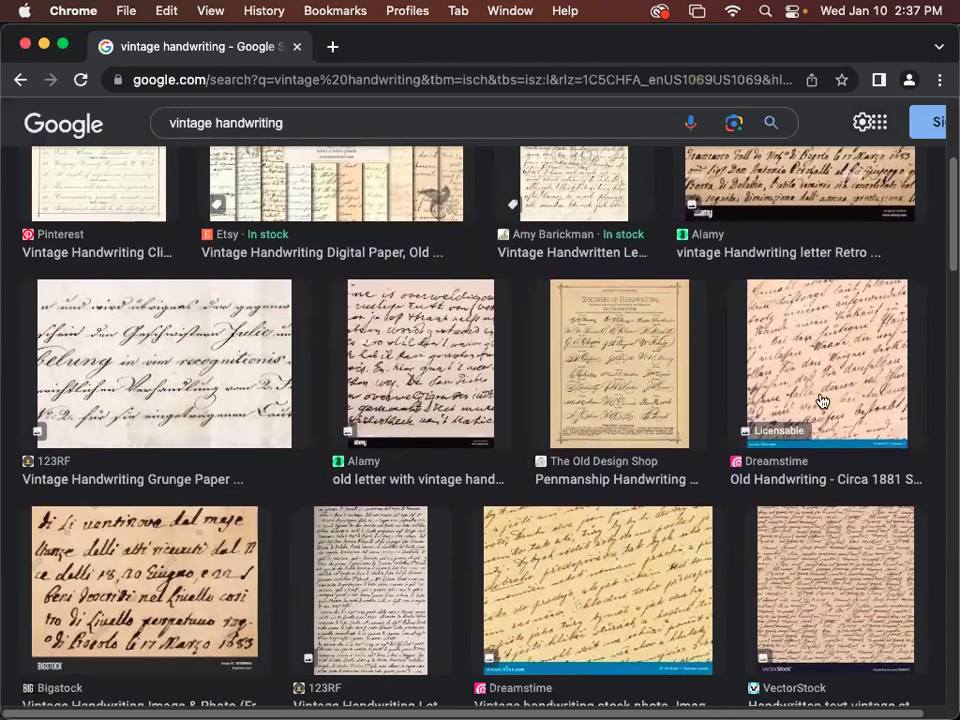
scroll(821, 401, down, 5)
scroll(821, 401, down, 8)
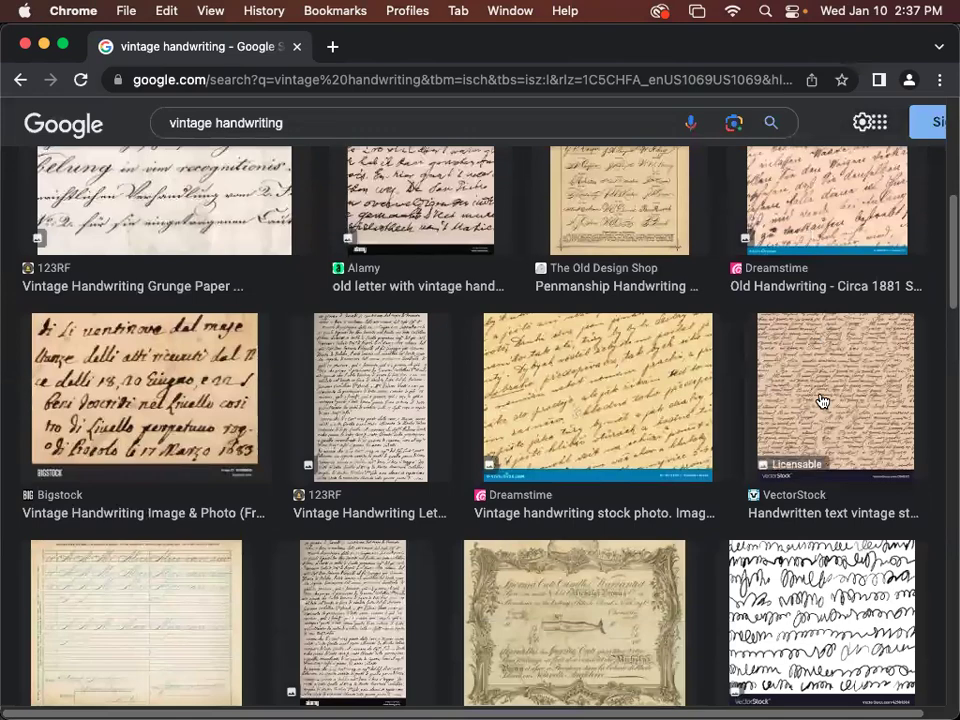
scroll(821, 401, down, 9)
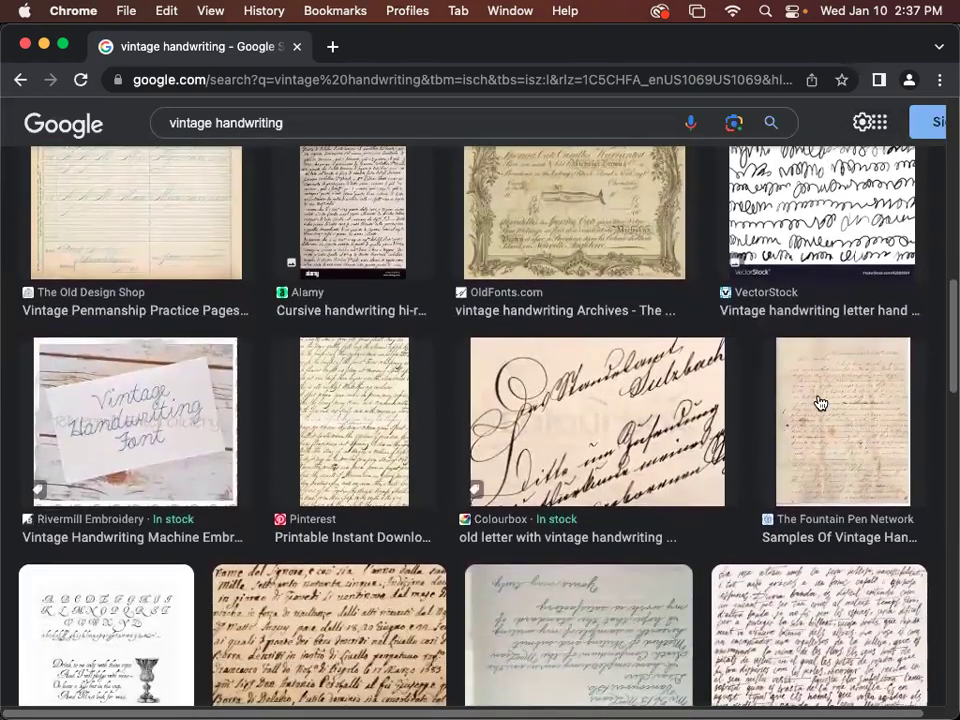
scroll(821, 401, down, 20)
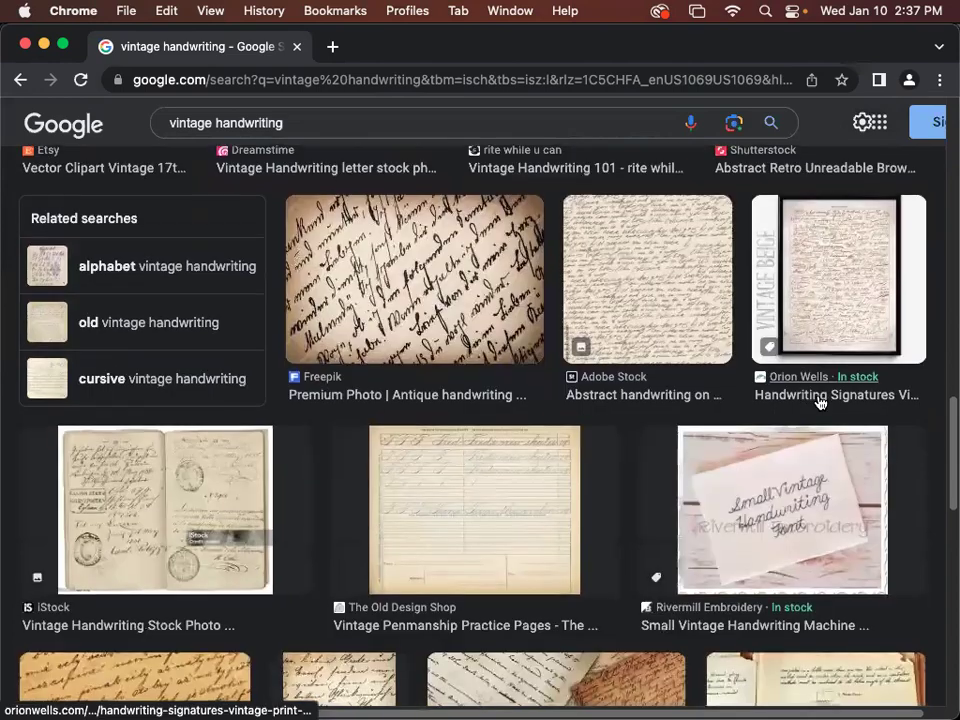
scroll(821, 401, down, 4)
scroll(298, 456, down, 11)
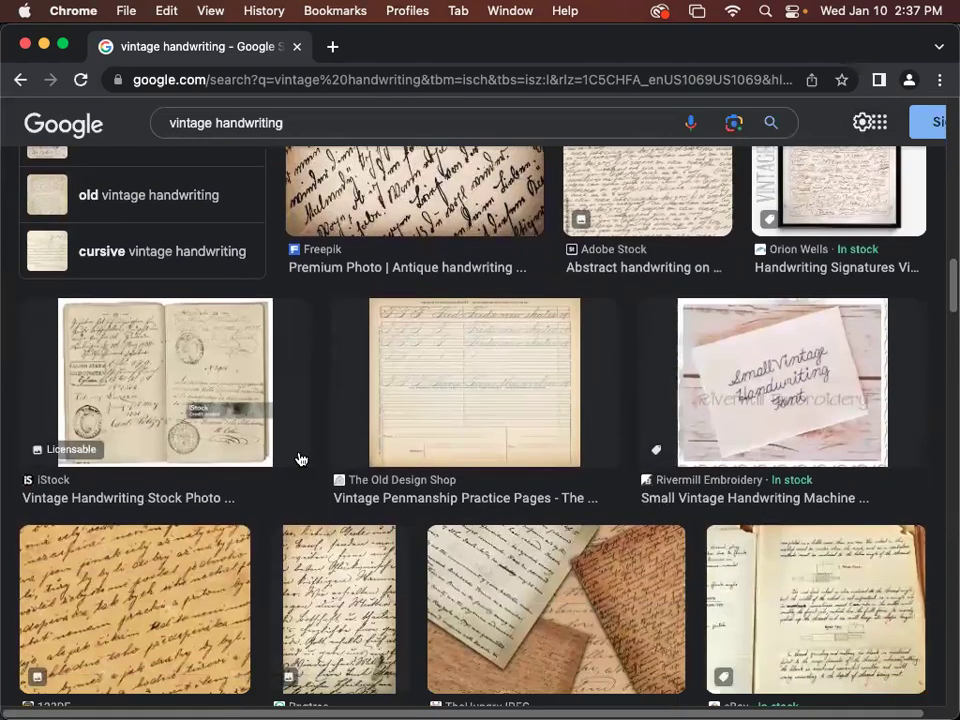
scroll(587, 531, down, 16)
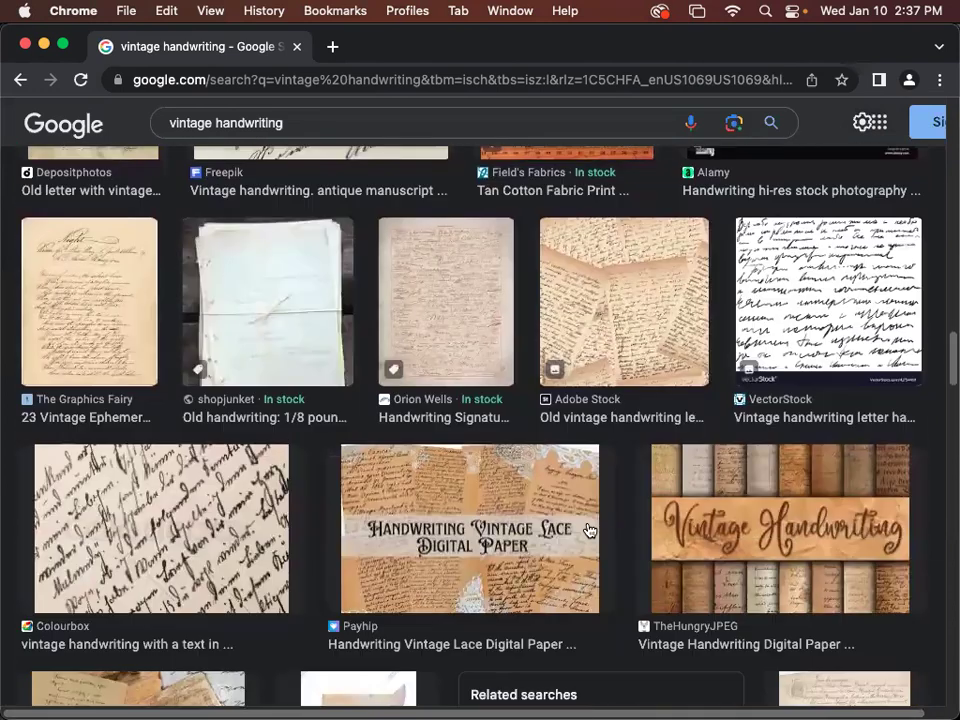
Open The Graphics Fairy's "23 Vintage Ephemera Script Pieces!" result and visit its page to find the handwritten Night poem.
click(79, 302)
click(741, 399)
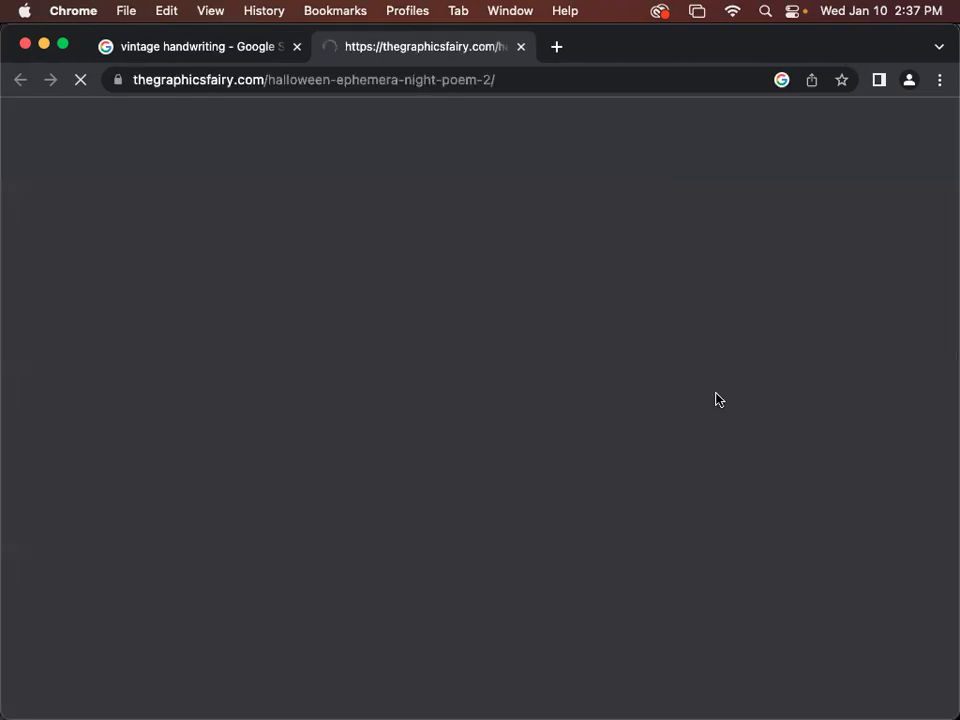
scroll(686, 467, down, 2)
scroll(686, 467, down, 10)
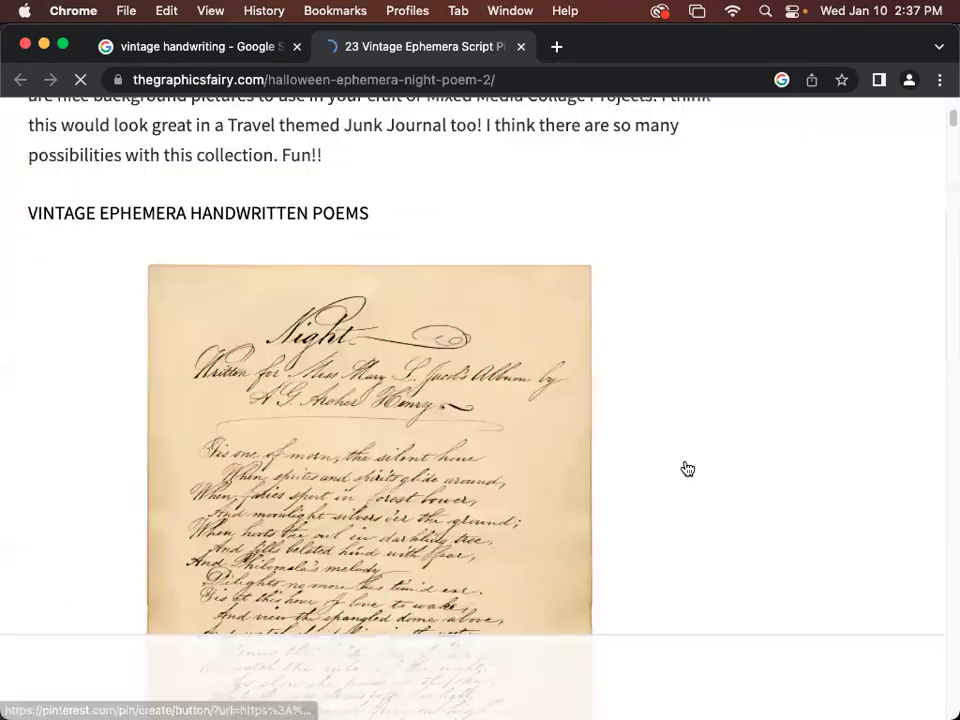
right_click(411, 252)
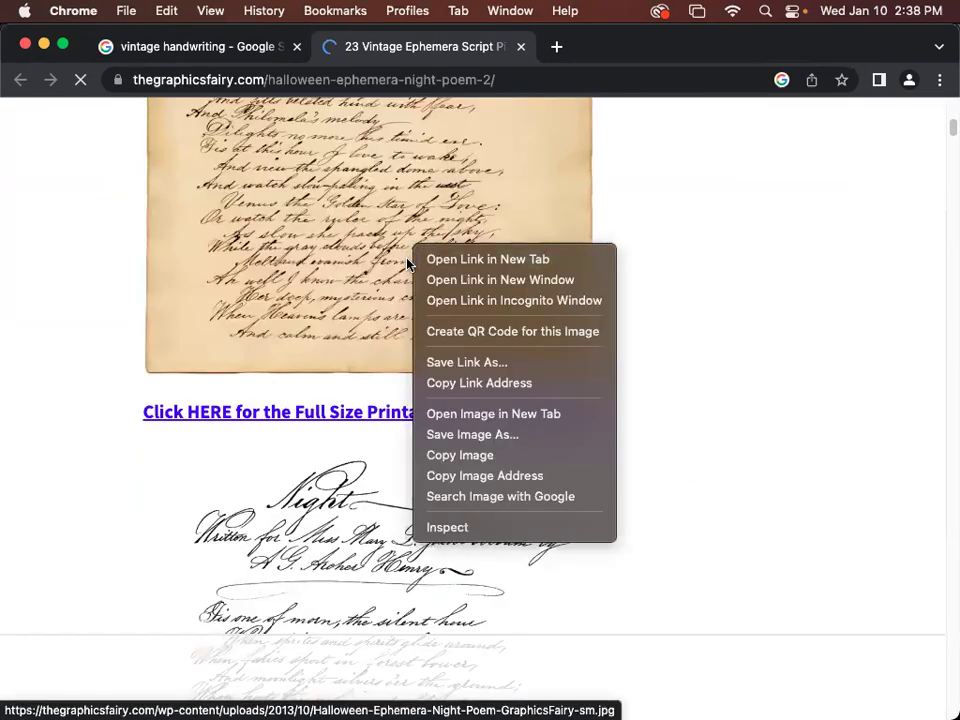
click(355, 280)
right_click(426, 287)
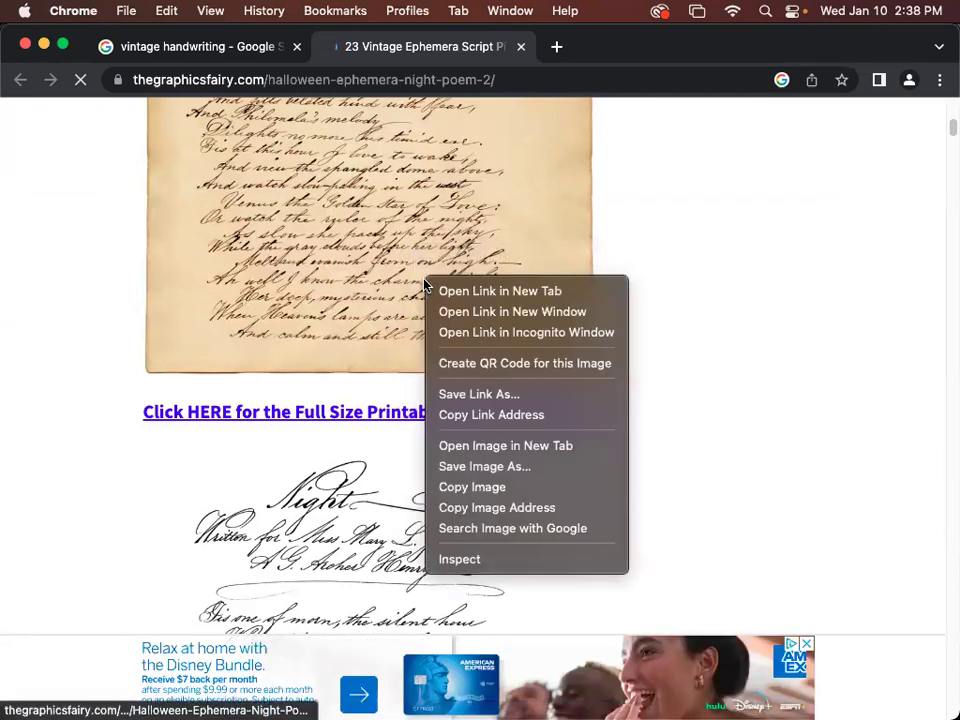
click(508, 468)
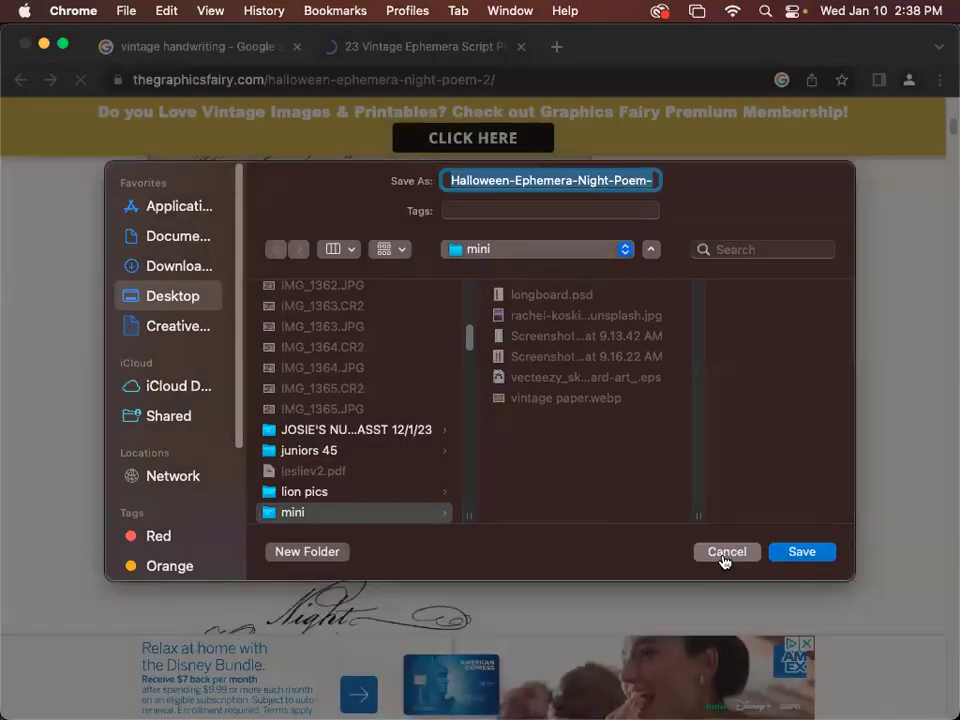
click(726, 556)
click(397, 530)
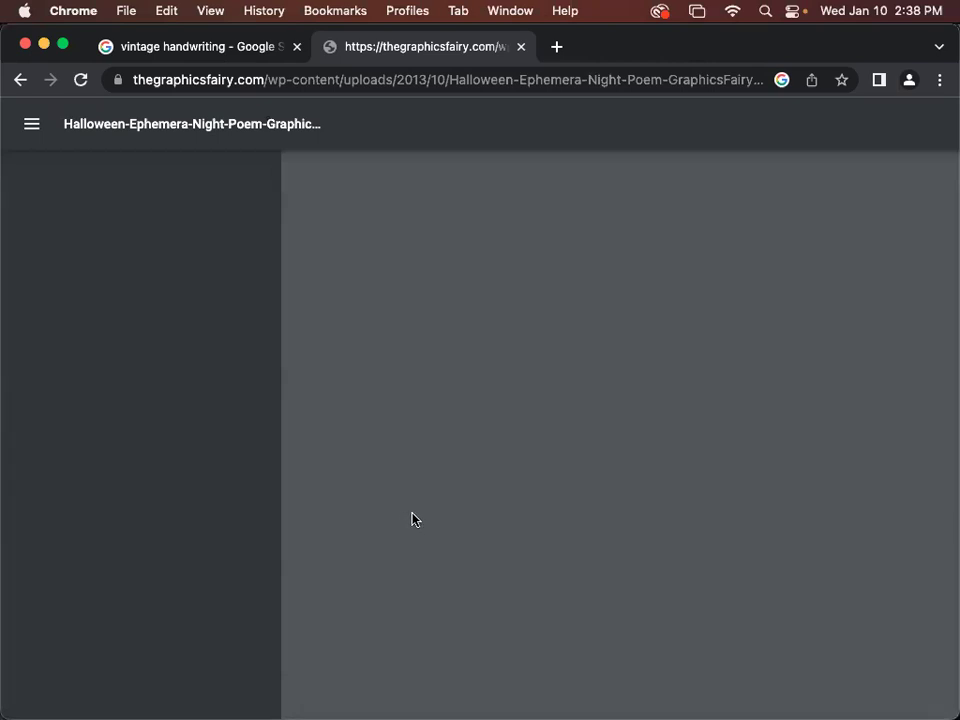
Return to the Google image results and reopen The Graphics Fairy page with the parchment version of the Night poem.
click(152, 48)
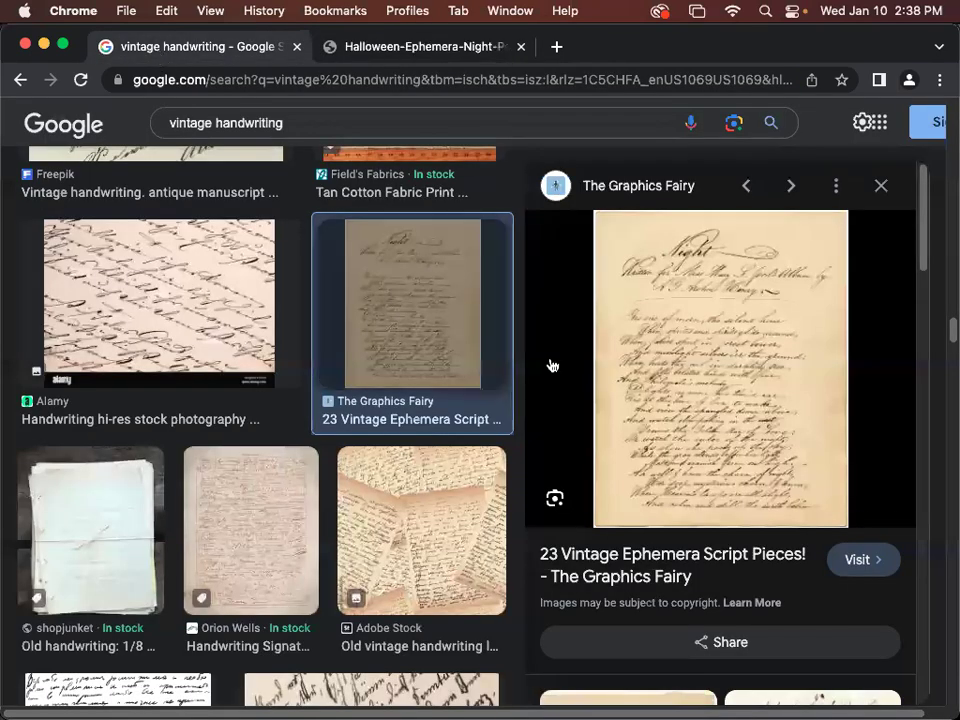
click(748, 373)
scroll(514, 424, down, 7)
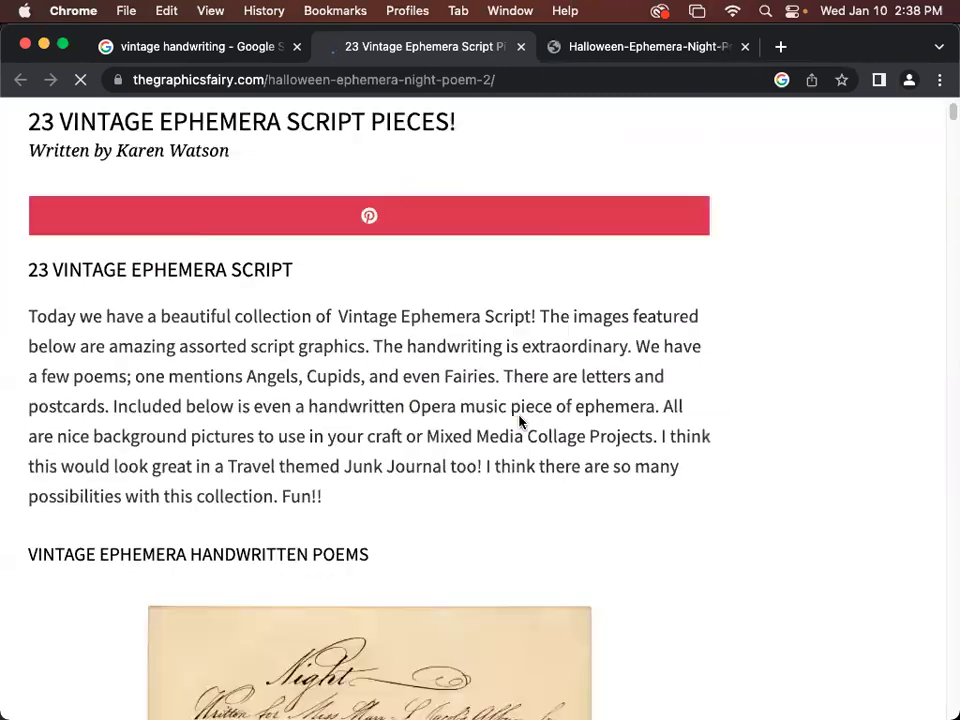
Save the parchment Night poem image under its suggested name in the images 2 folder in Downloads, and dismiss the newsletter pop-up.
right_click(466, 408)
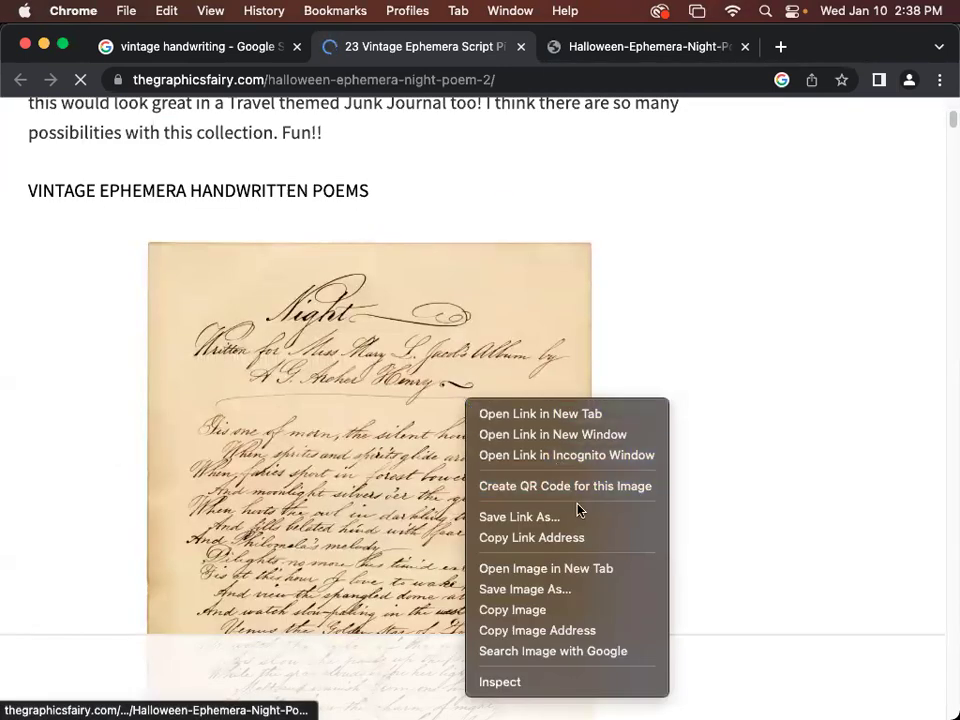
click(580, 586)
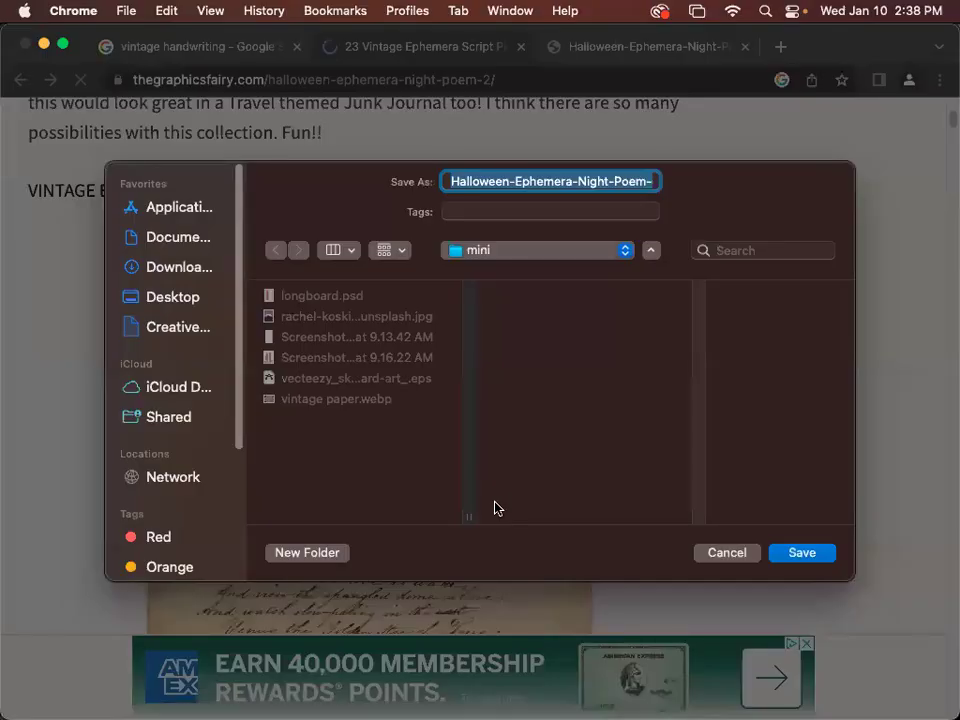
click(466, 252)
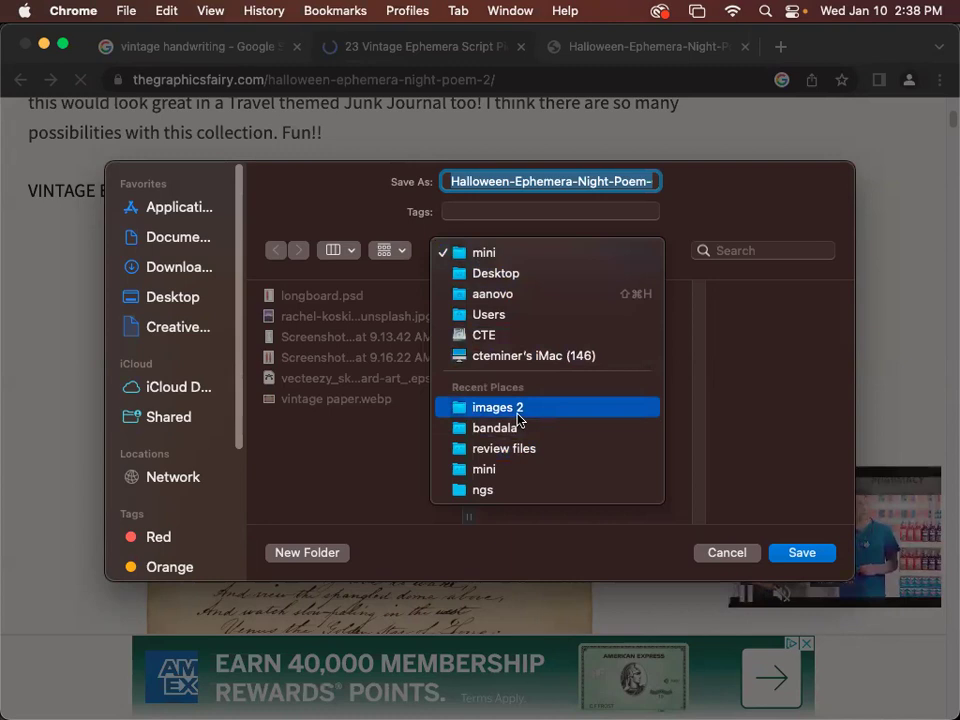
click(189, 305)
click(183, 270)
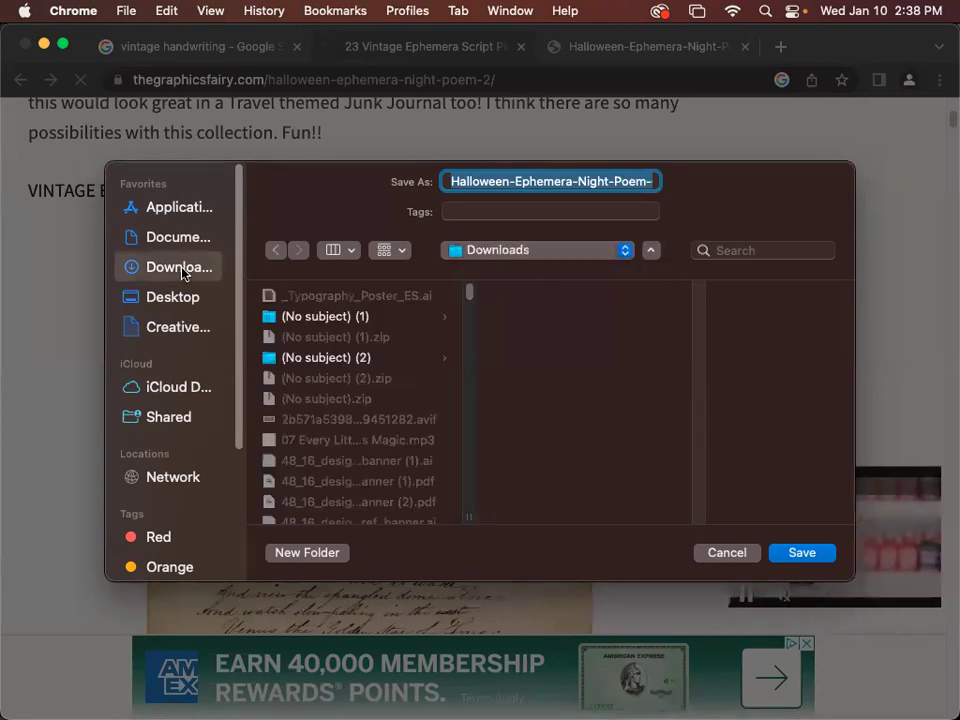
click(338, 249)
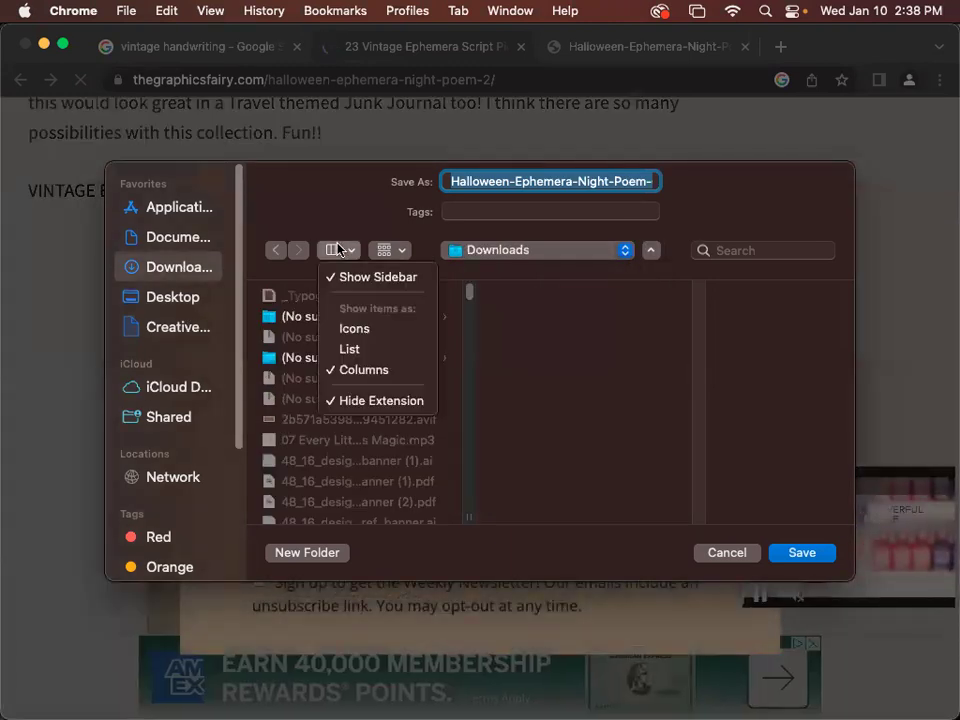
click(358, 349)
click(346, 330)
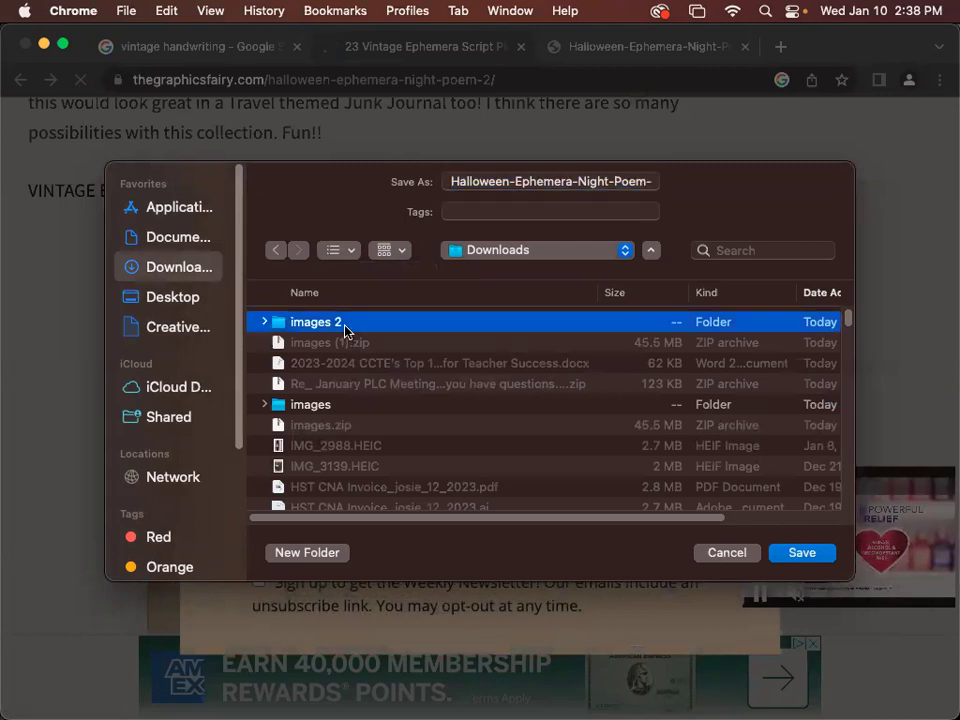
double_click(346, 330)
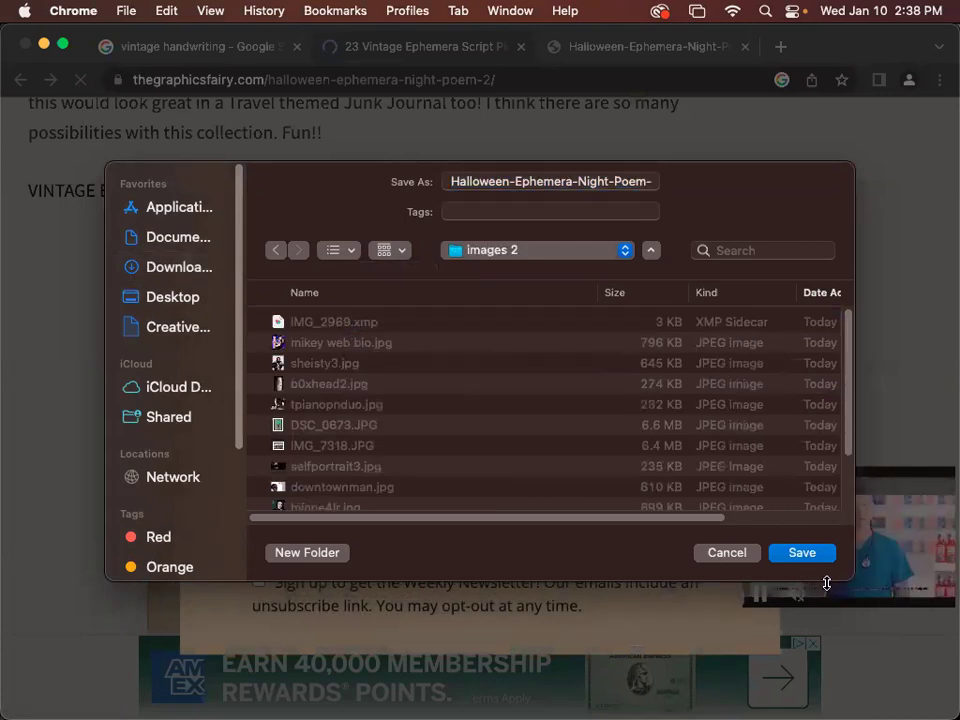
click(807, 557)
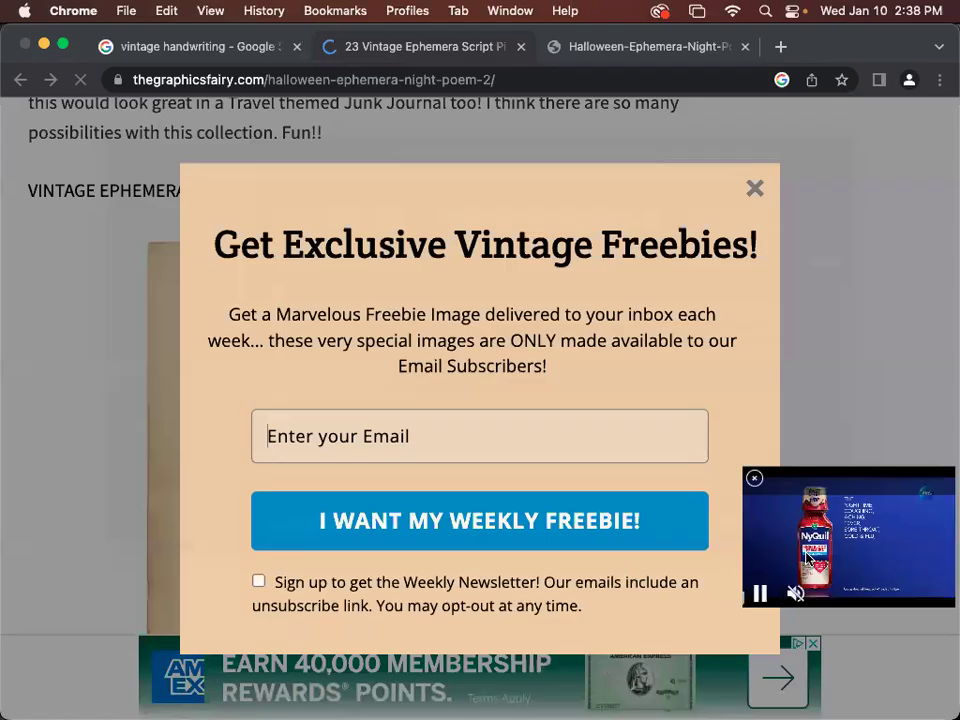
click(755, 161)
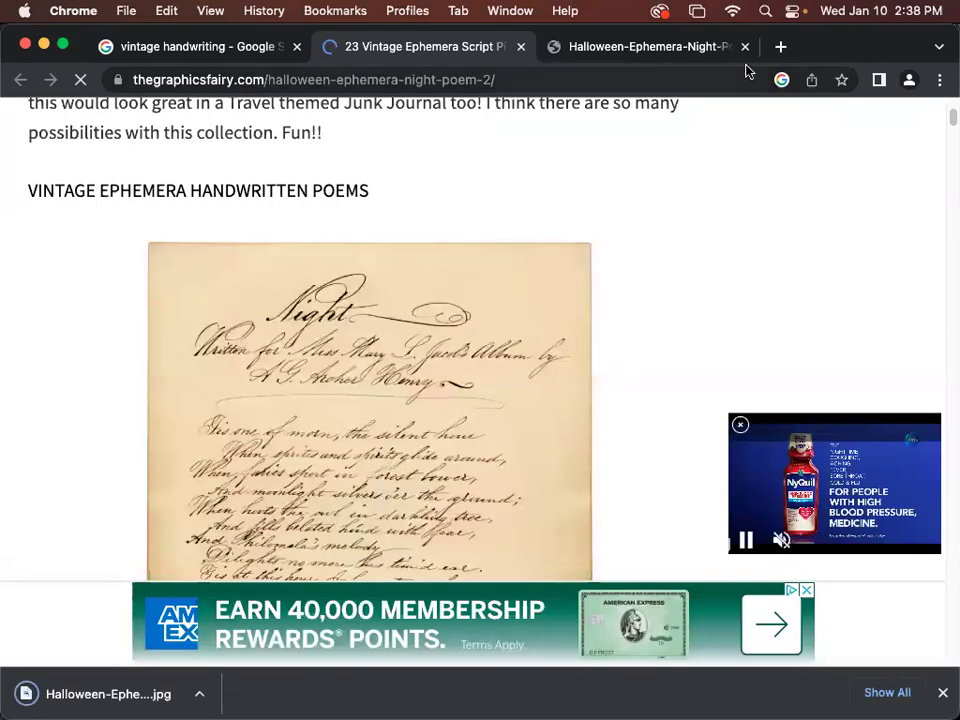
Switch to Photoshop, open the saved Halloween-Ephemera-Night-Poem JPEG from the images 2 folder, and float it in its own window.
drag(812, 54, 882, 461)
click(456, 306)
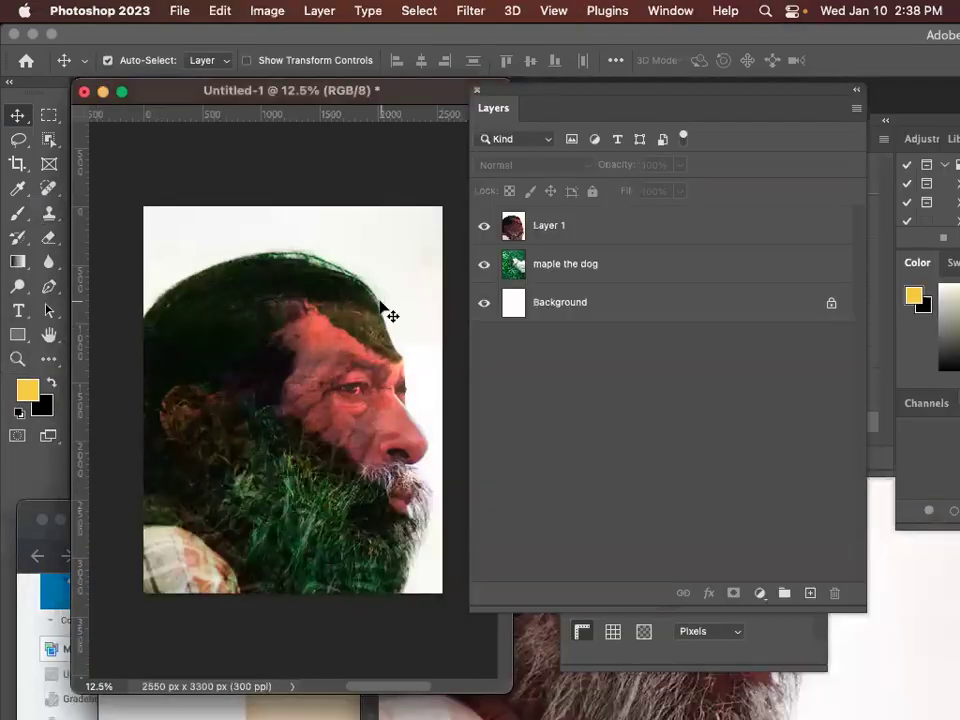
key(super+o)
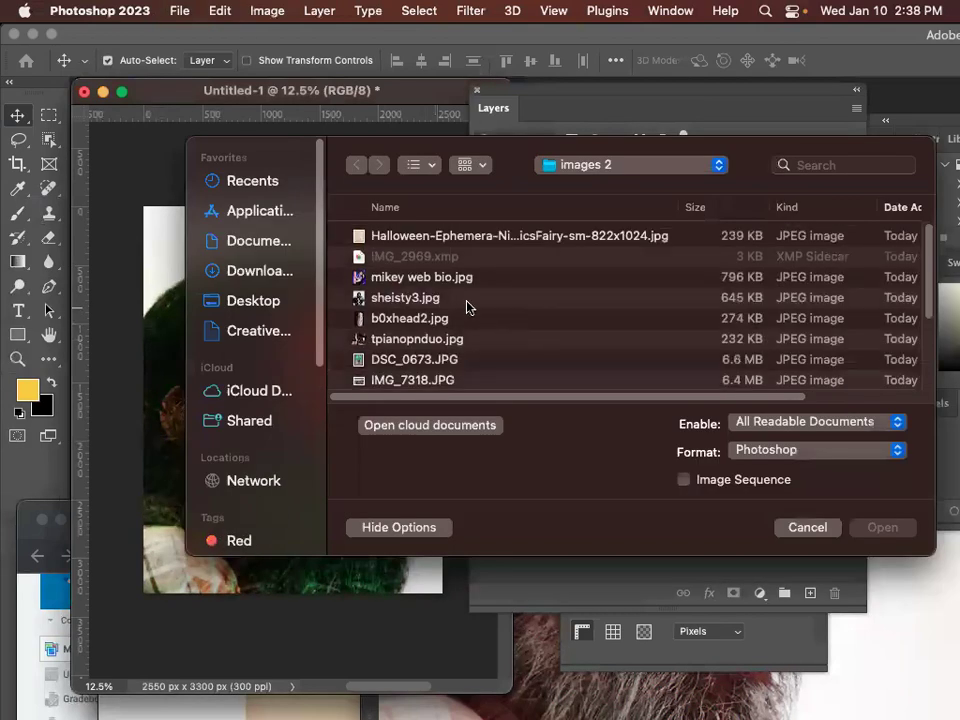
click(470, 236)
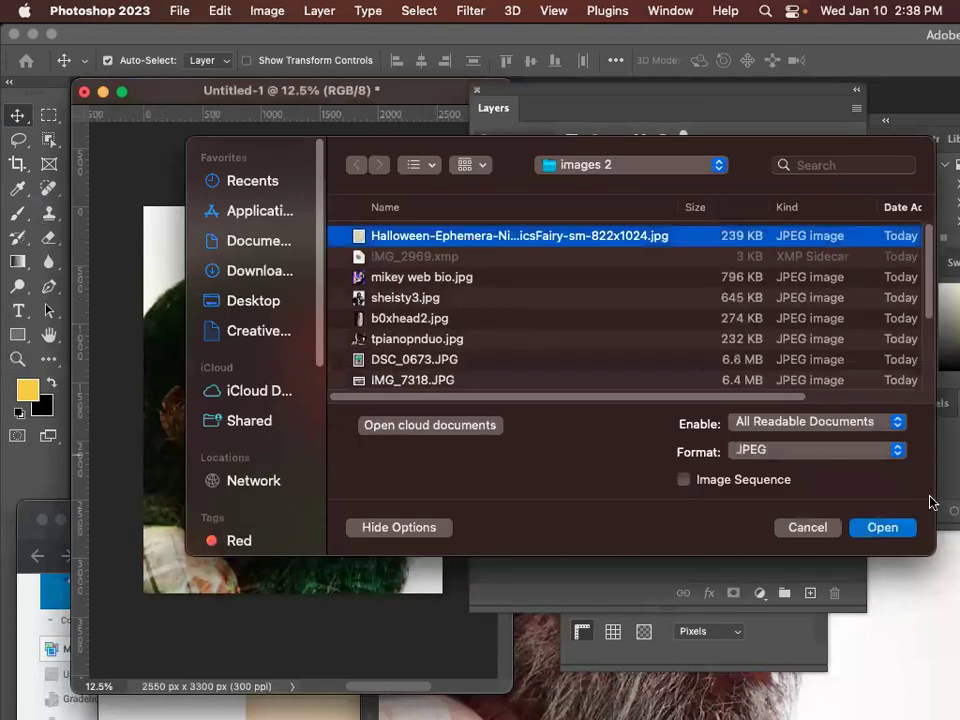
click(882, 528)
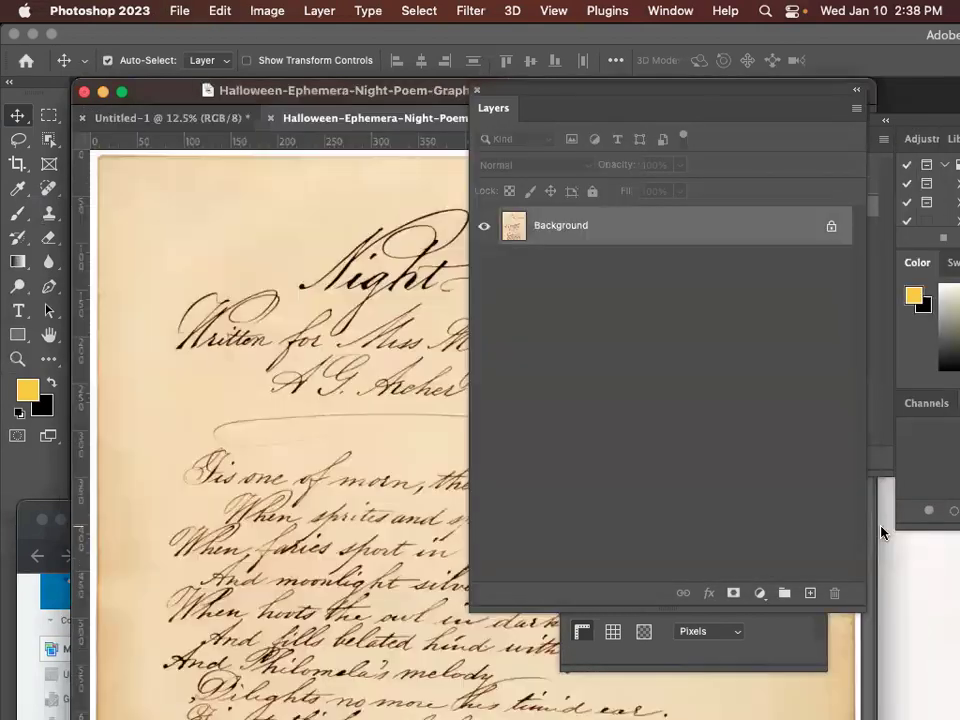
drag(349, 120, 379, 337)
Copy the handwriting image into Untitled-1 as the top layer, scale it to about 408%, and position it over the whole page.
drag(615, 223, 302, 261)
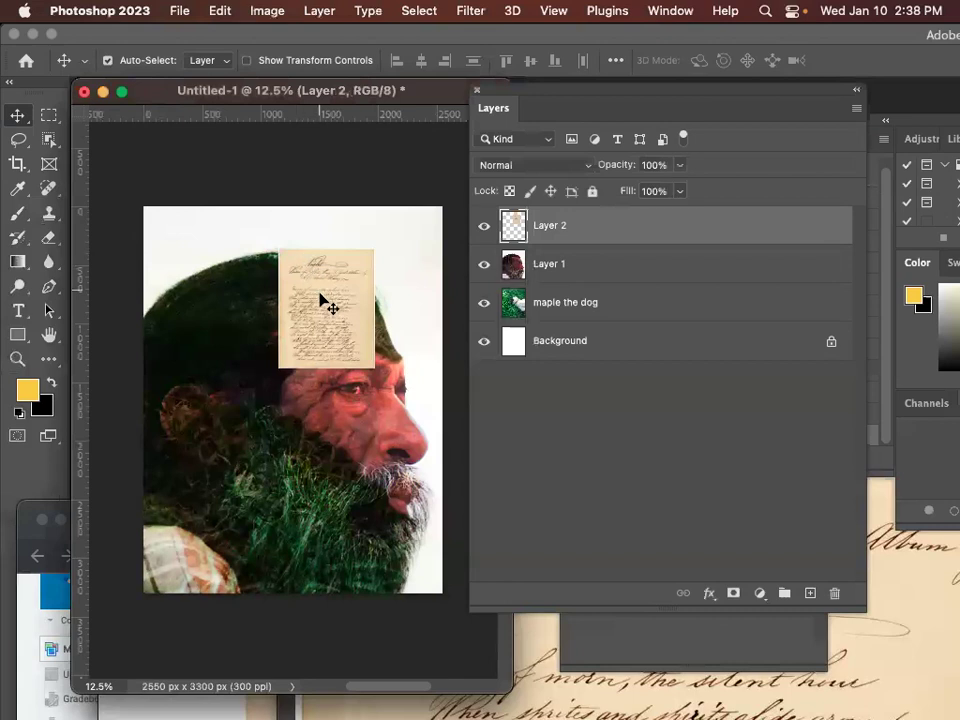
key(super+t)
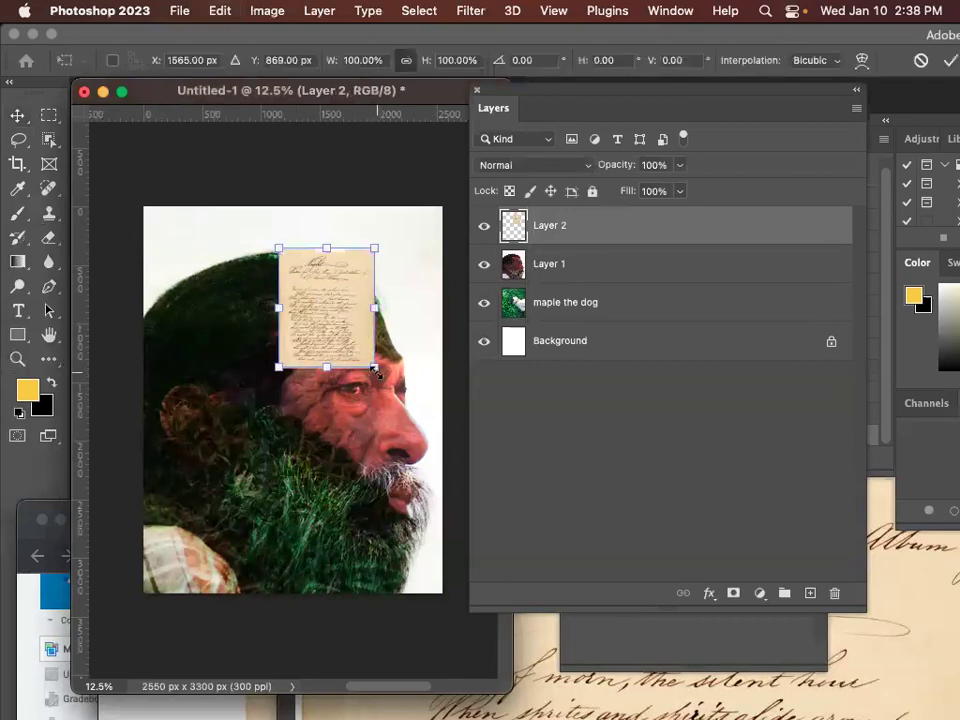
drag(374, 369, 425, 533)
key(space)
drag(200, 396, 300, 489)
key(space)
mouse_move(316, 428)
mouse_down()
mouse_move(321, 454)
mouse_move(314, 441)
mouse_up()
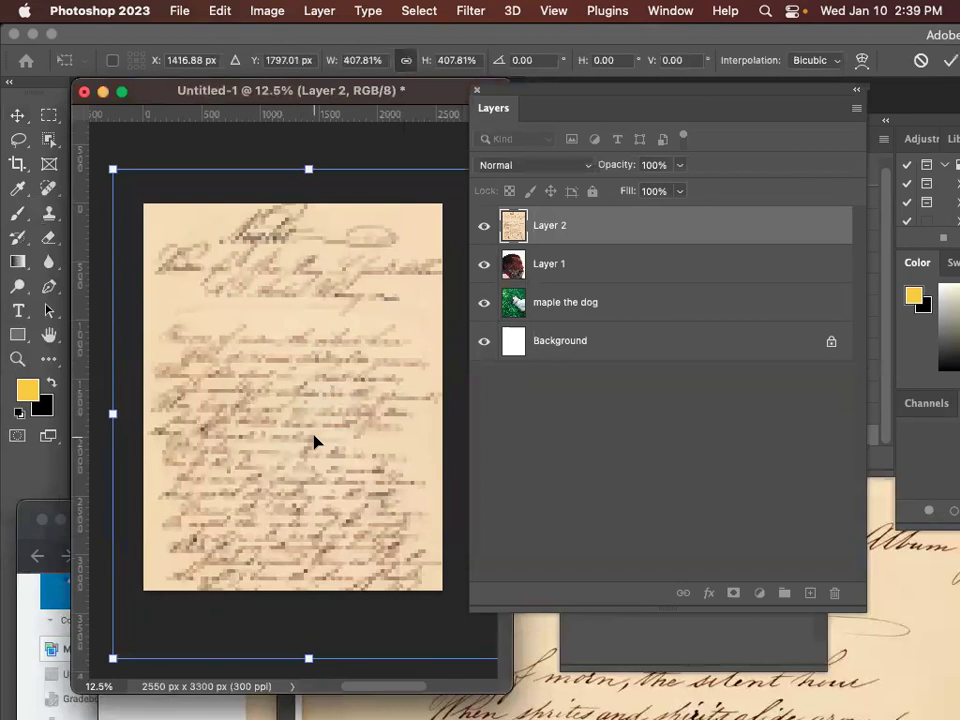
key(Return)
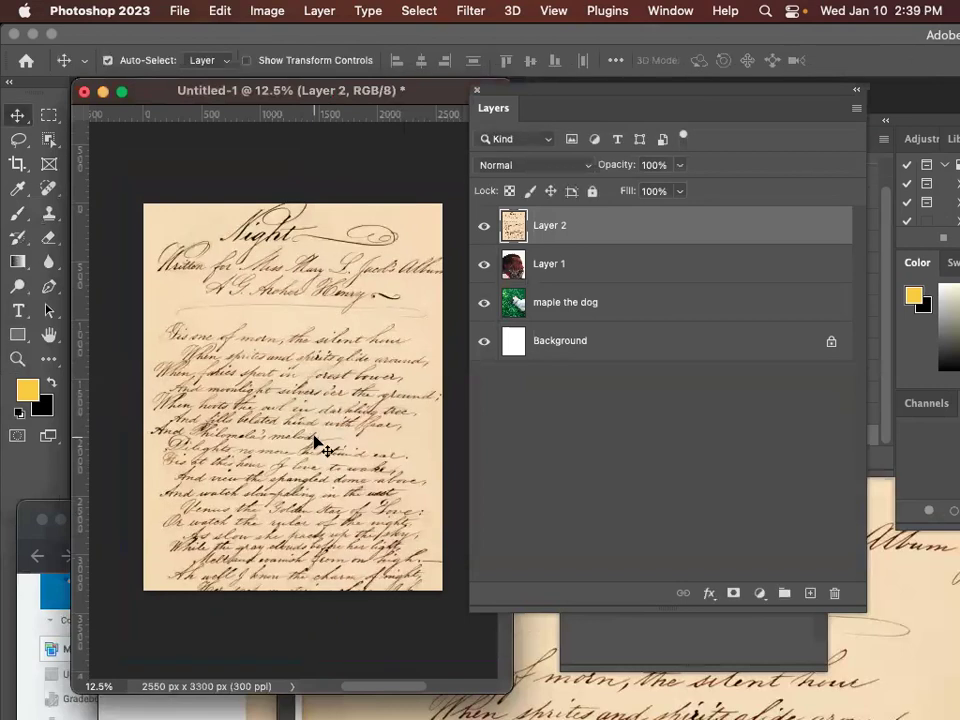
Set the blend mode of the handwriting layer, Layer 2, to Divide.
click(565, 168)
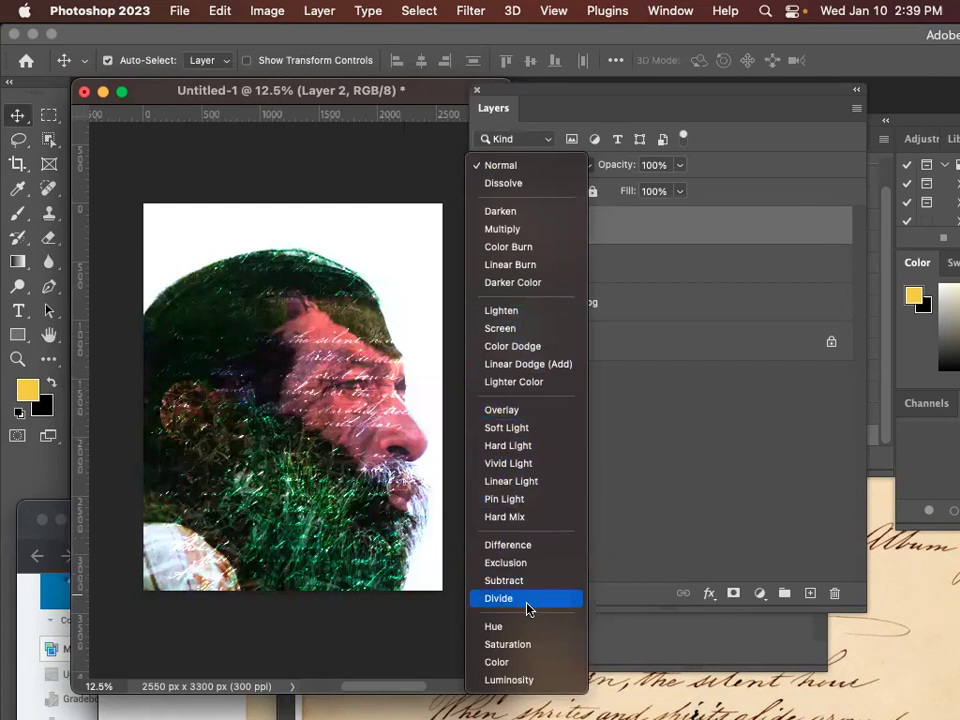
click(528, 600)
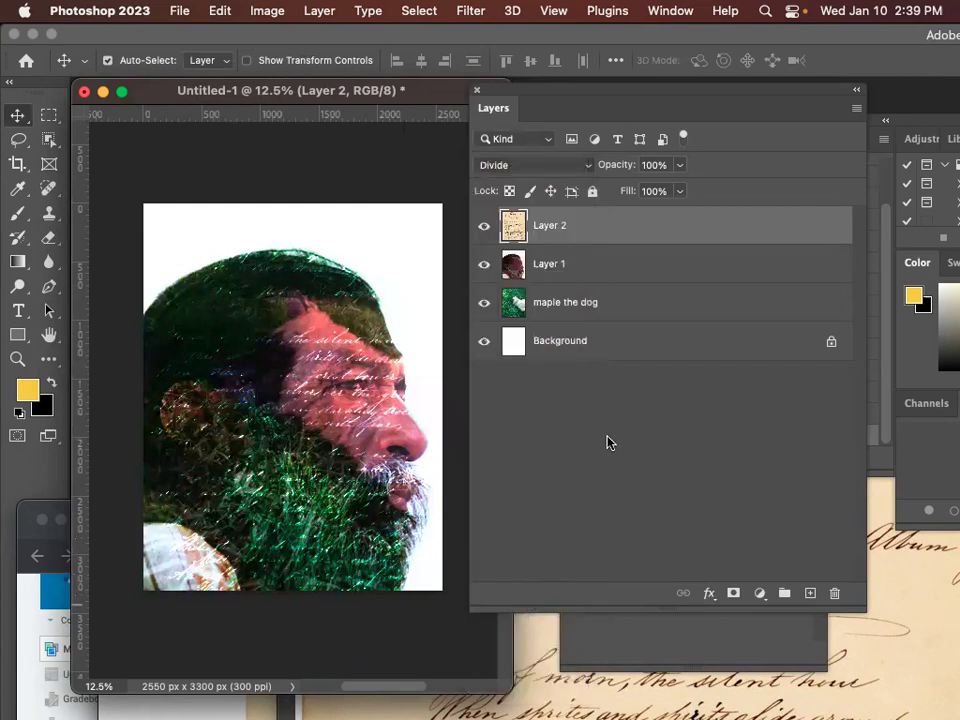
Try lower opacities on the handwriting layer, Layer 2, and return it to 100%.
key(super+equal)
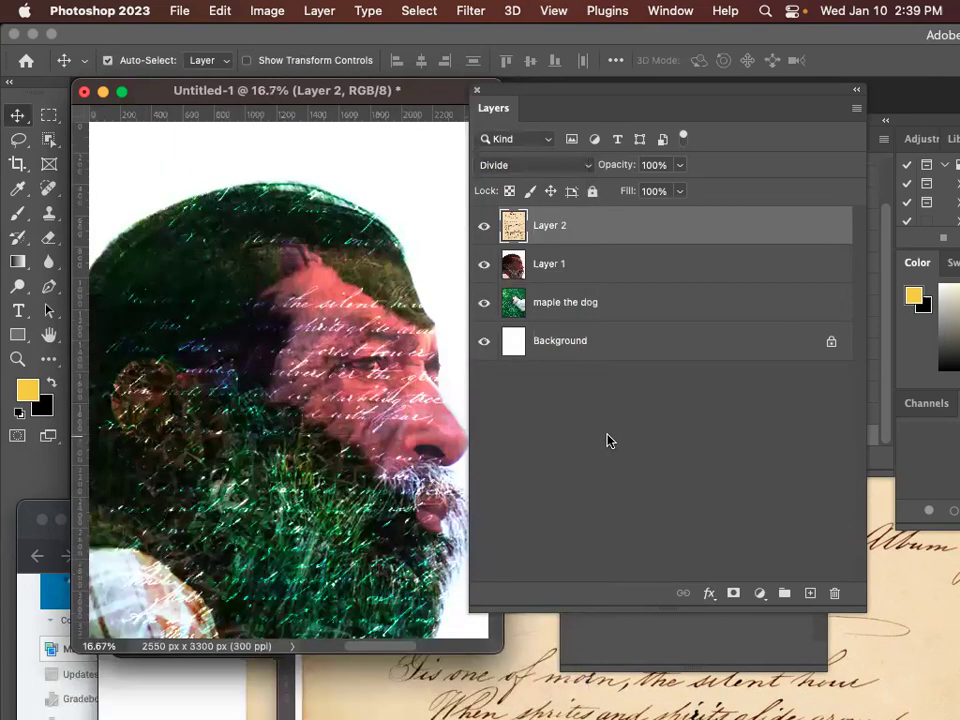
drag(536, 92, 645, 111)
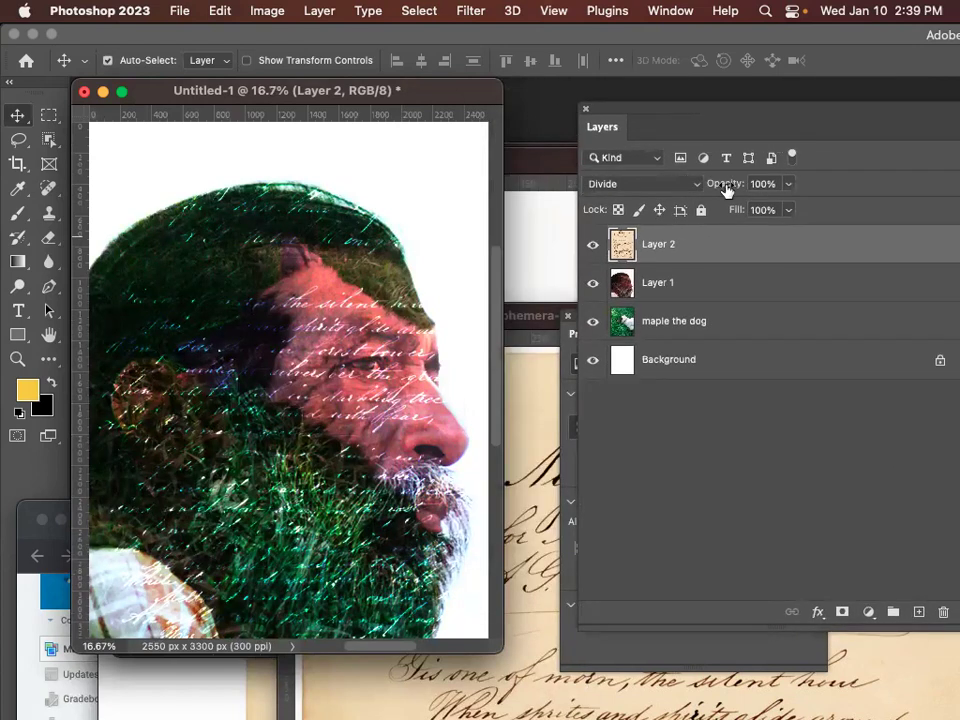
click(789, 184)
drag(760, 209, 783, 208)
drag(786, 212, 789, 209)
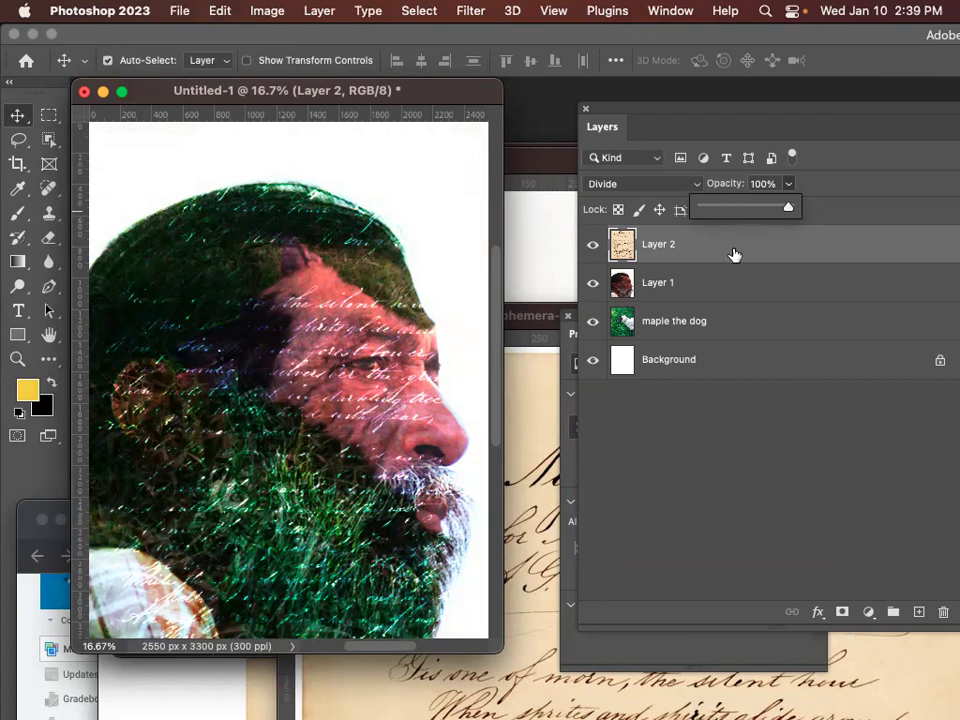
Set the opacity of the bearded man's layer, Layer 1, to 63%, keeping its Hard Light blend mode.
click(707, 283)
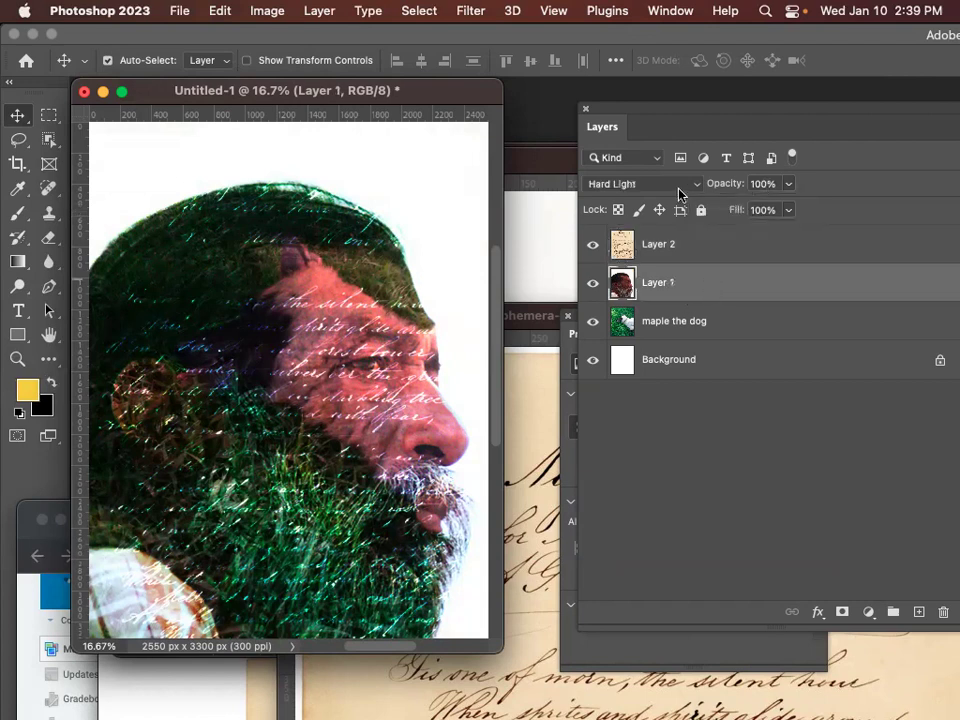
click(679, 193)
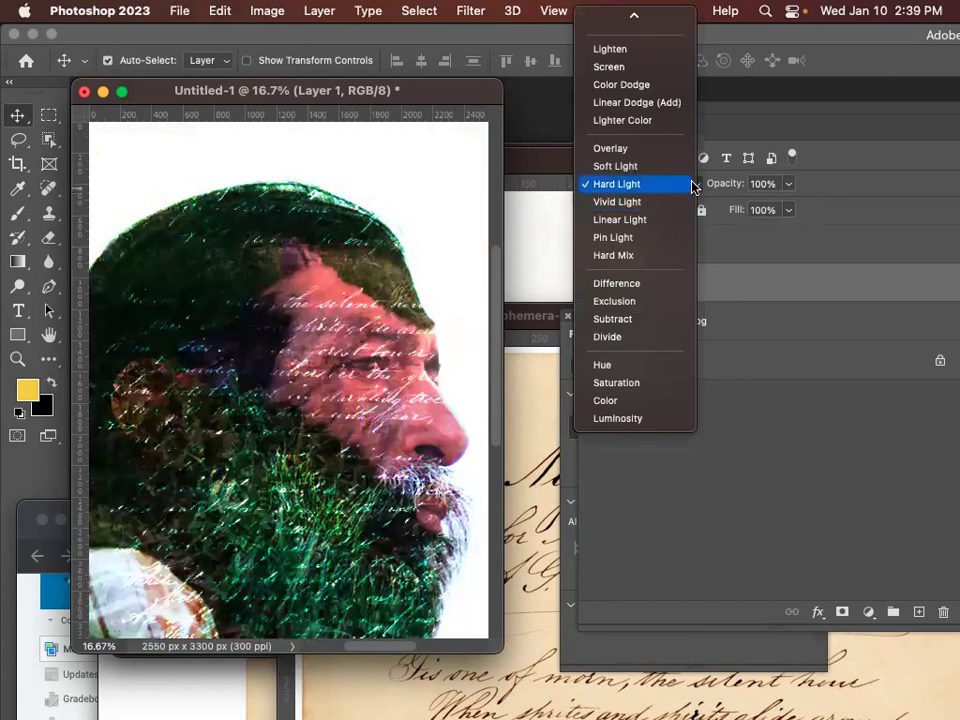
click(690, 185)
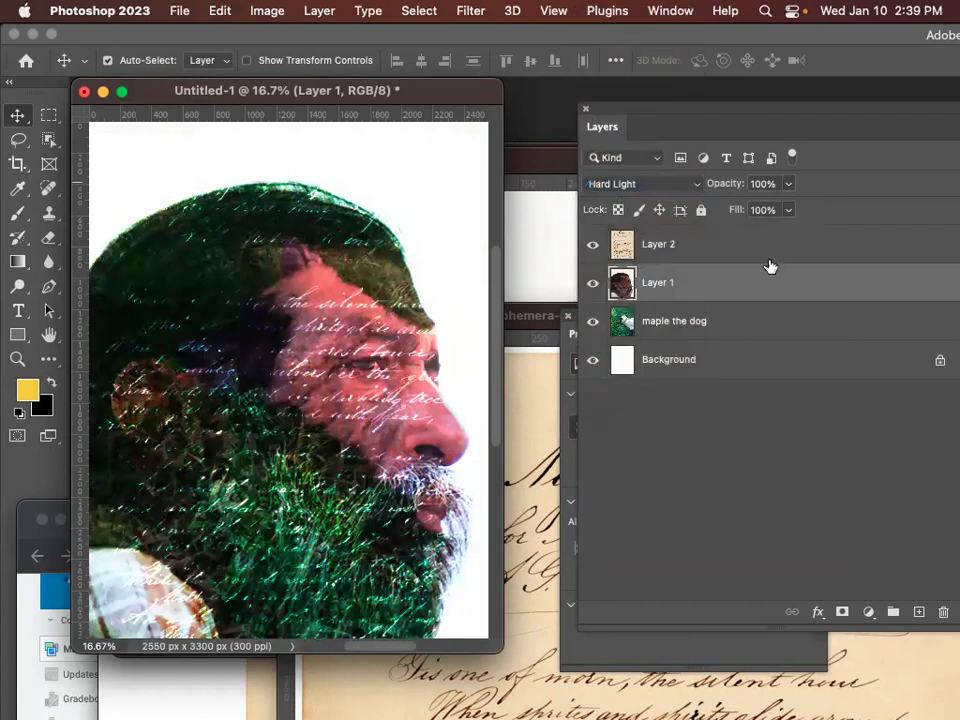
click(721, 244)
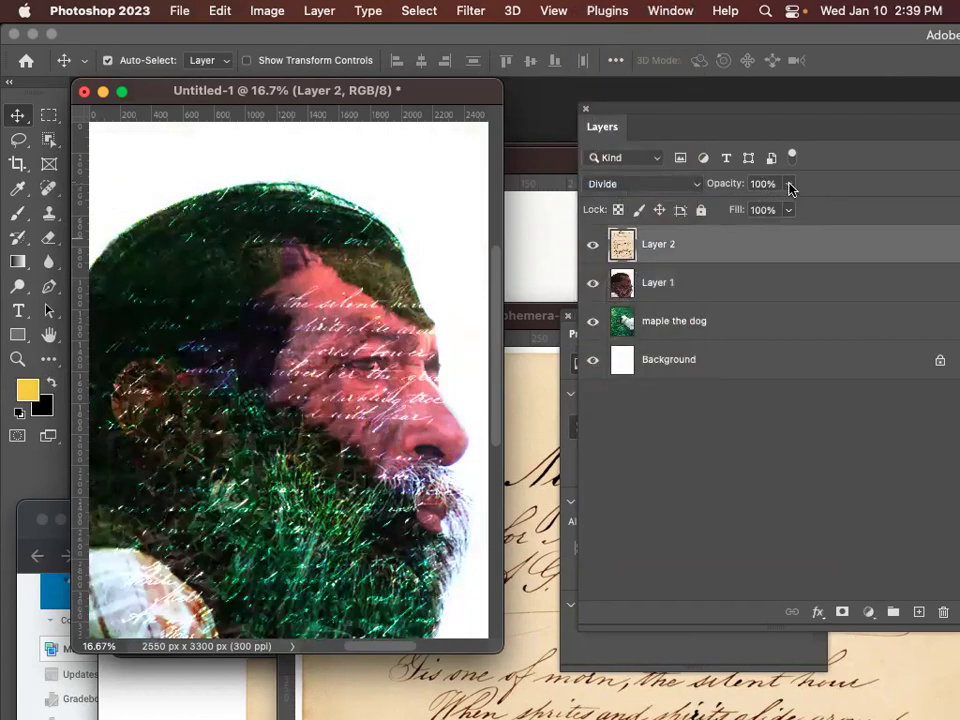
click(742, 278)
click(788, 183)
drag(765, 208, 746, 210)
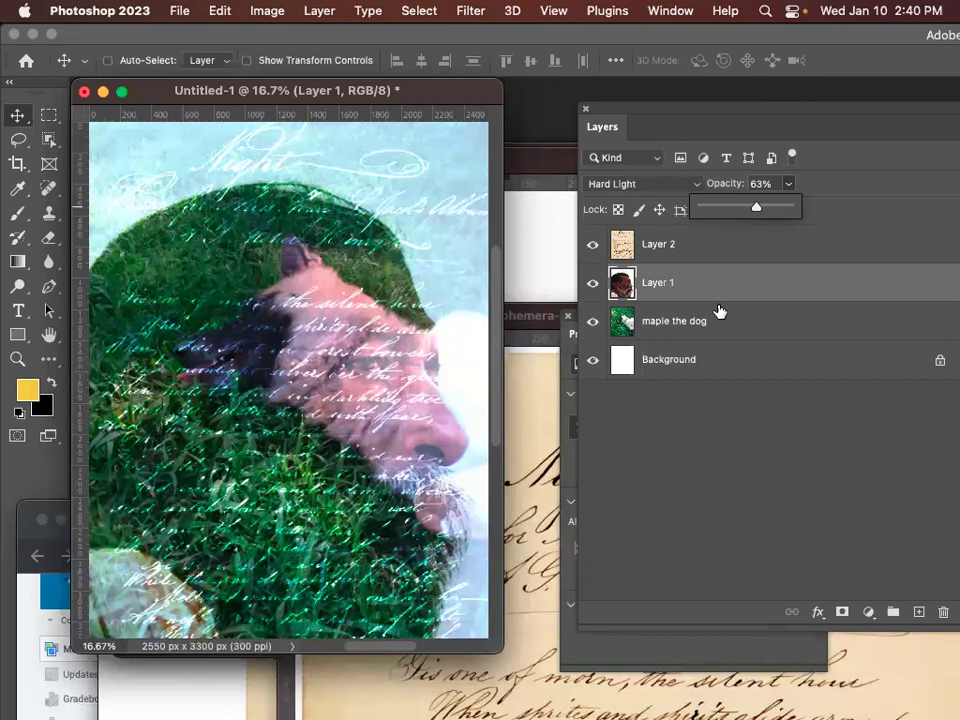
Save the collage as practice collage1.psd in Photoshop format in the images 2 folder, with Maximize Compatibility on.
key(super+s)
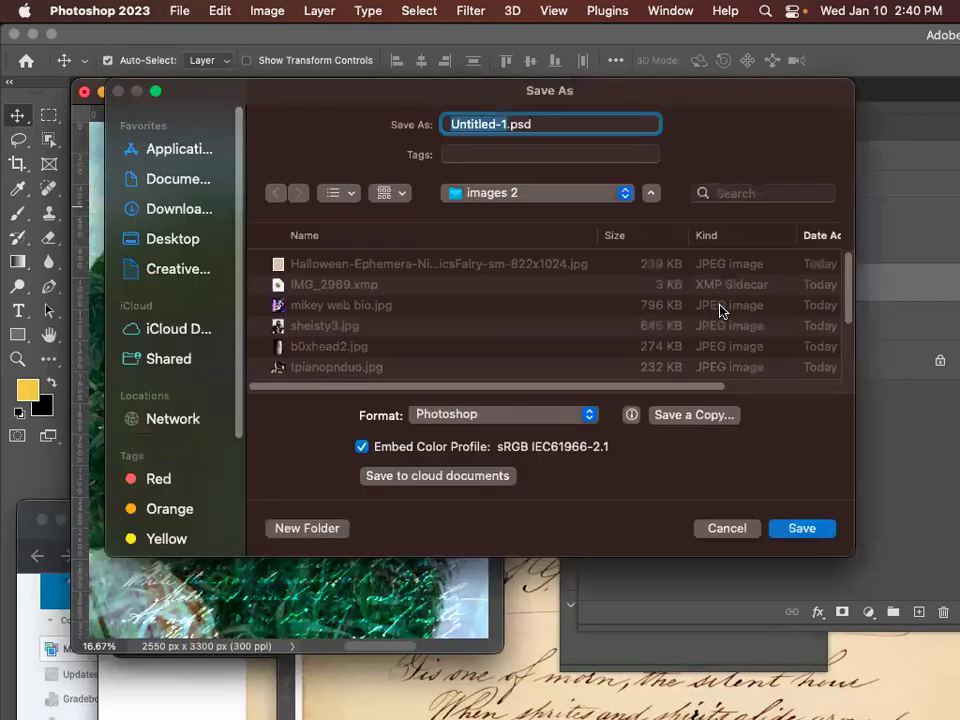
text(p[r)
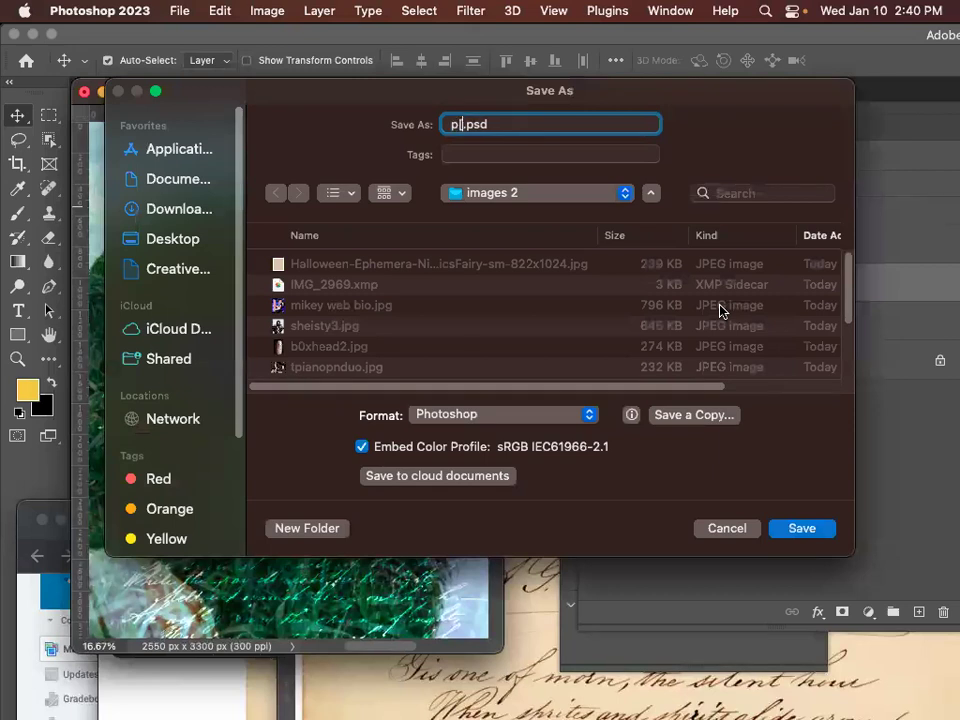
key(BackSpace)
key(BackSpace)
key(BackSpace)
text(practice collage1)
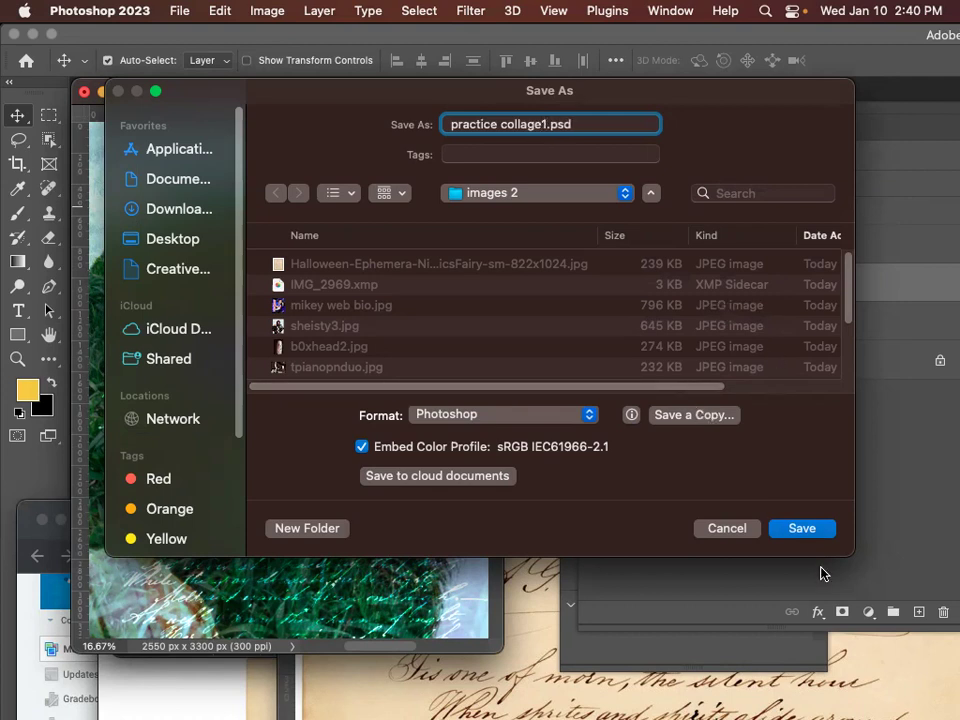
click(564, 416)
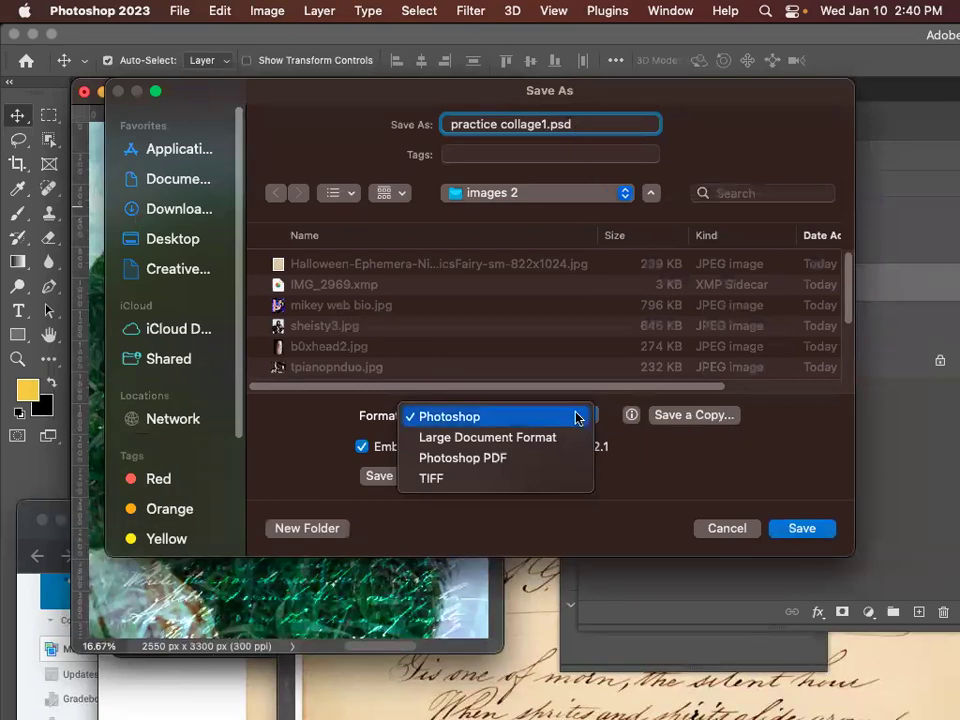
click(533, 419)
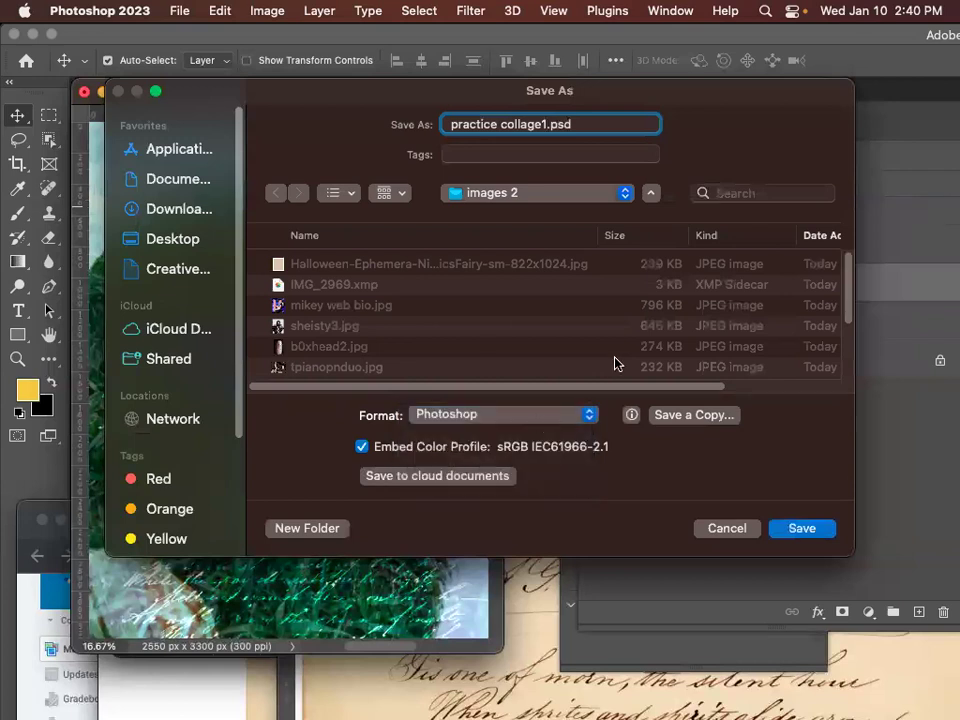
click(802, 528)
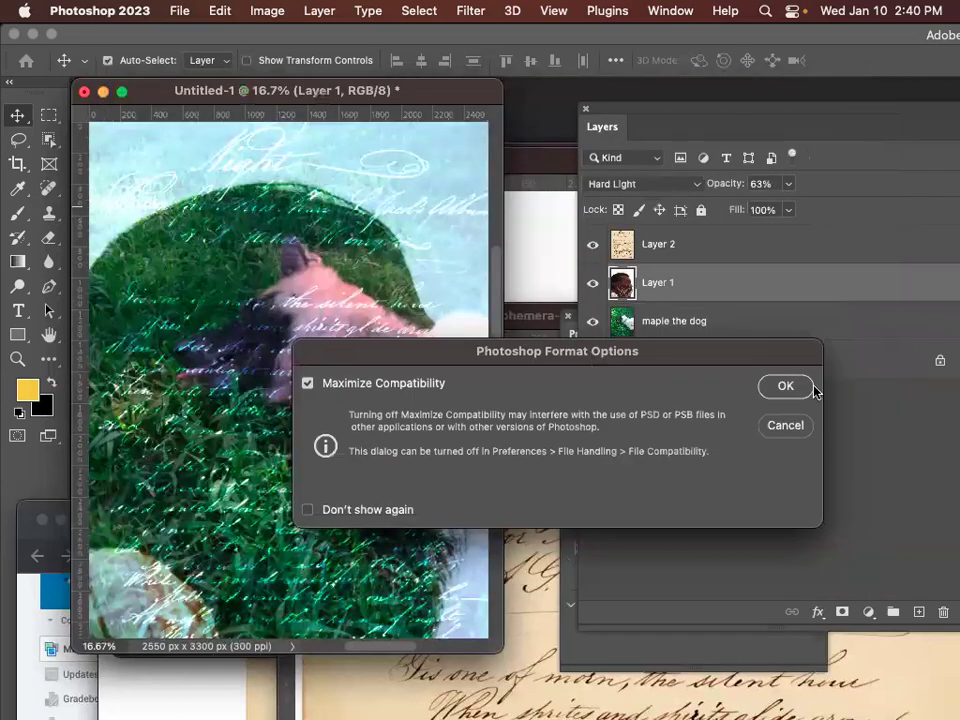
click(789, 391)
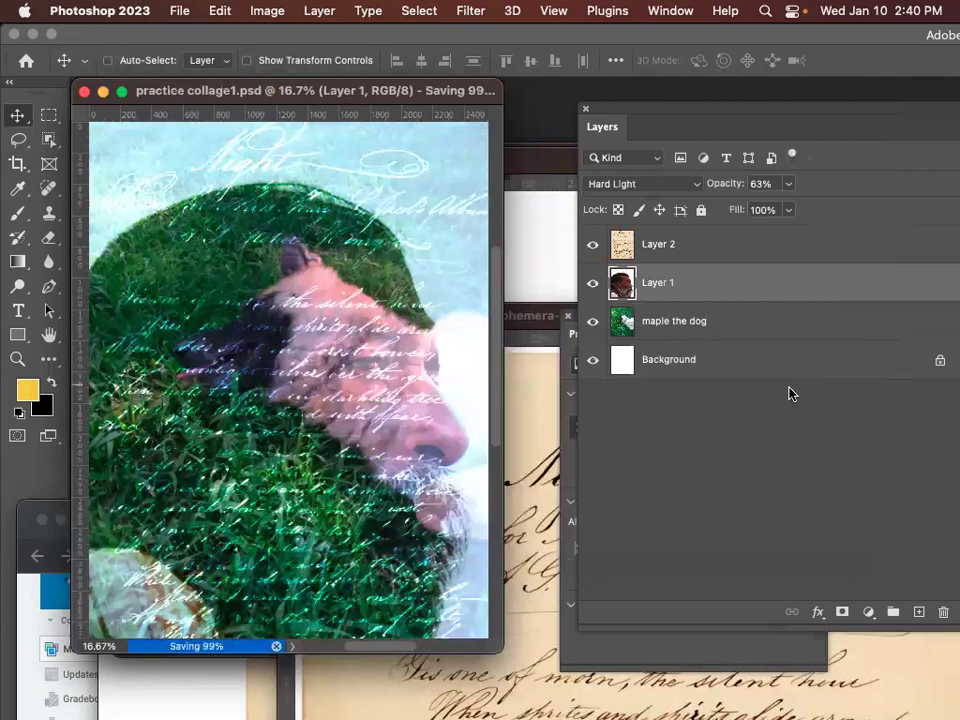
Keep Layer 1 in Hard Light and set its opacity to 85%.
key(super)
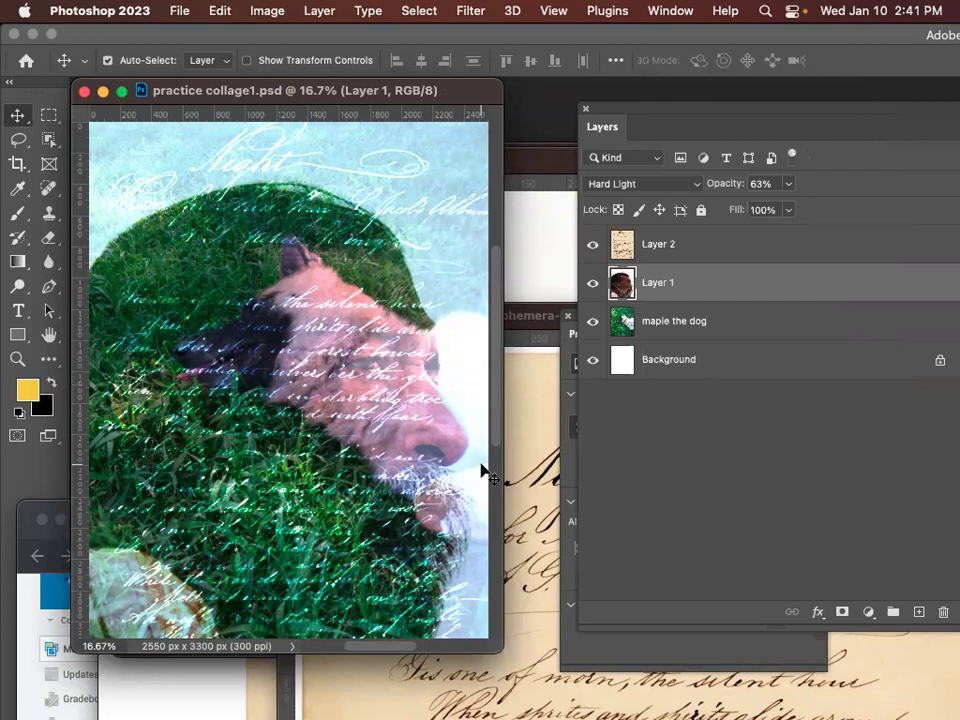
click(698, 191)
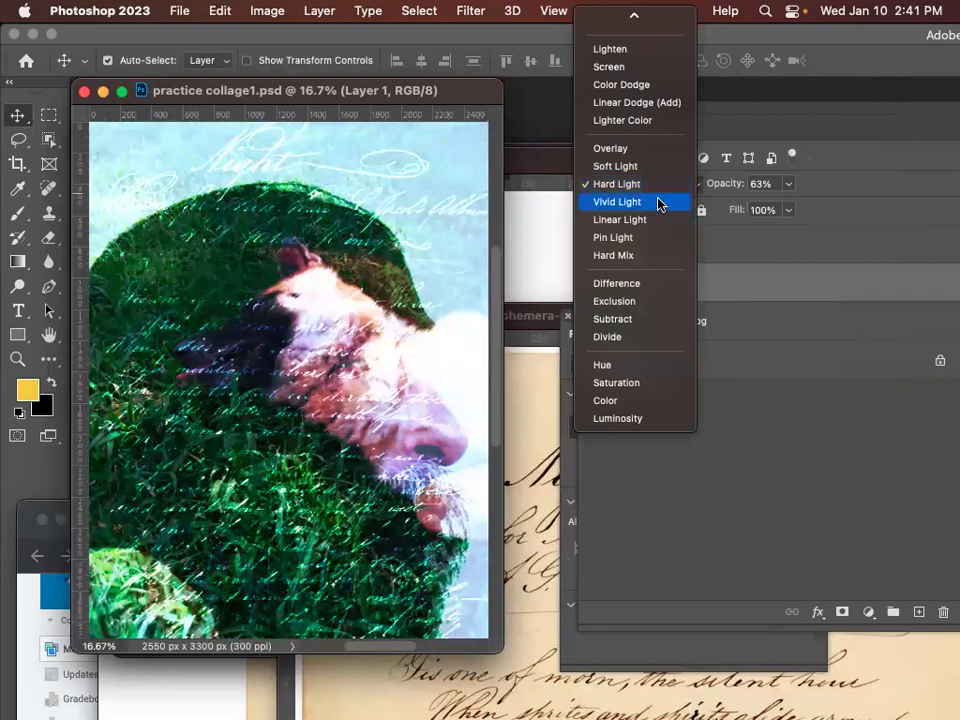
click(666, 184)
click(788, 184)
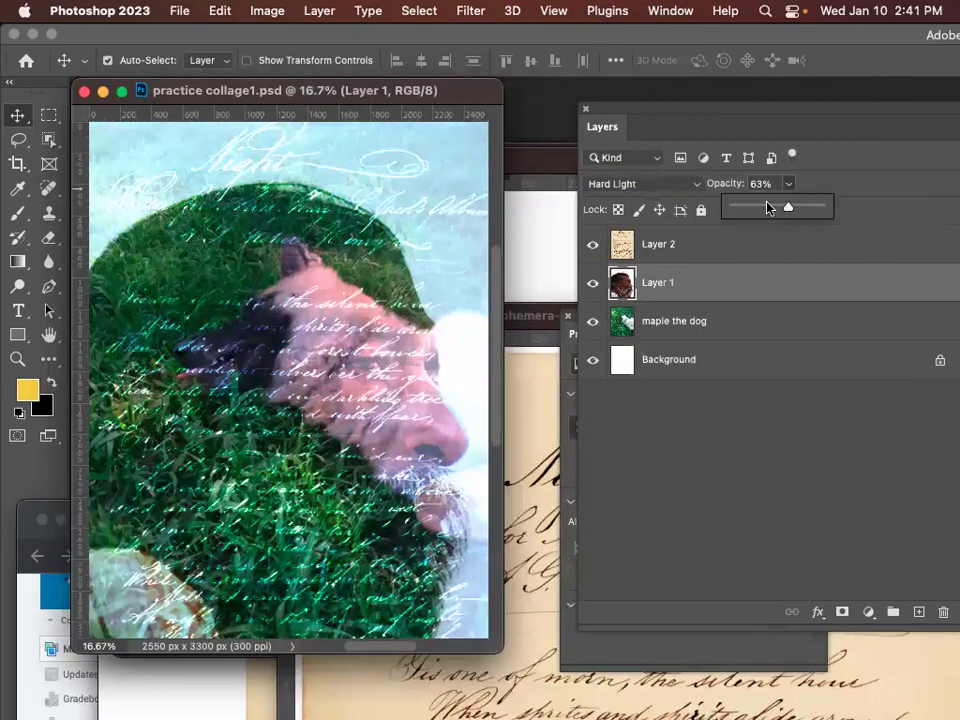
drag(788, 210, 809, 212)
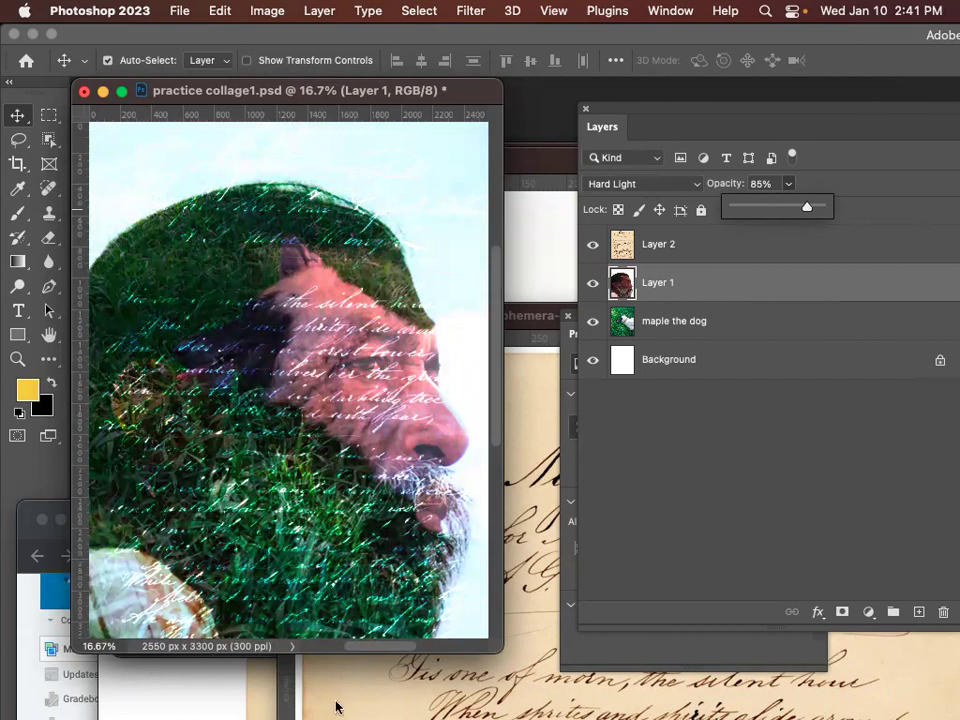
Switch to Chrome, bring its window fully into view, and return to the vintage handwriting image results.
click(152, 706)
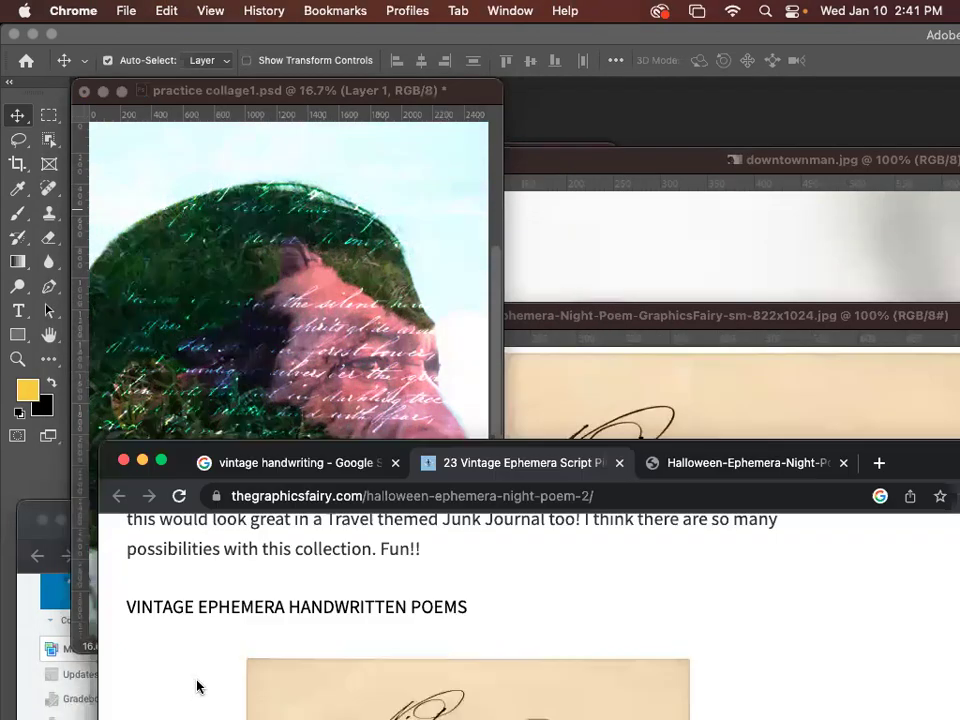
drag(883, 461, 883, 339)
drag(882, 215, 896, 69)
click(280, 78)
Search Google Images for "vinyl record vintage".
click(360, 154)
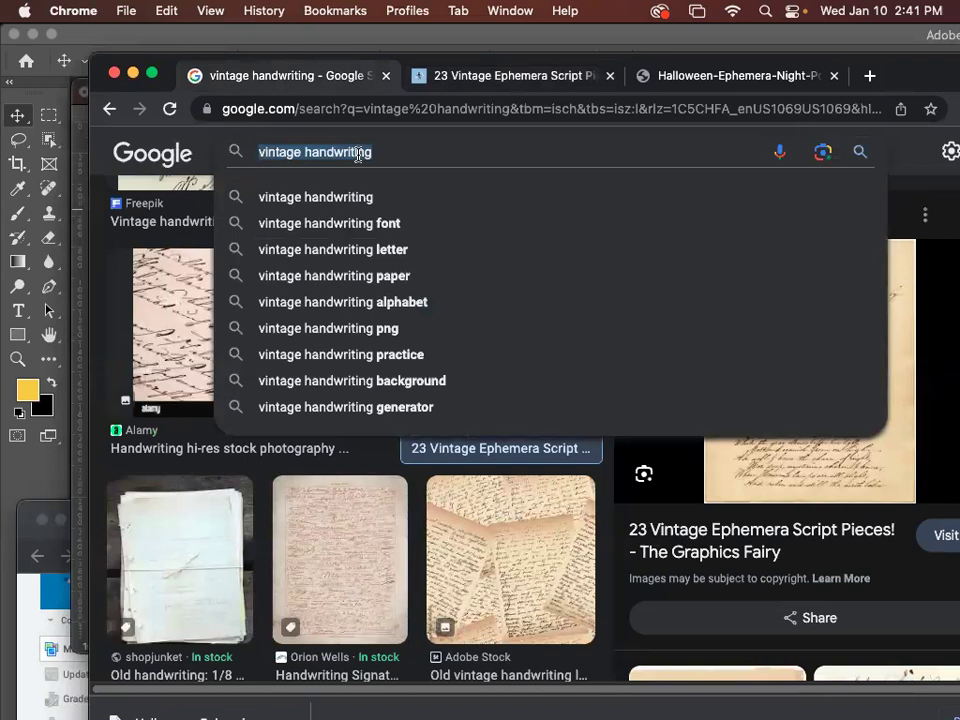
text(vinyl)
text( record)
text( cir)
key(BackSpace)
key(BackSpace)
key(BackSpace)
text(vintage)
key(Return)
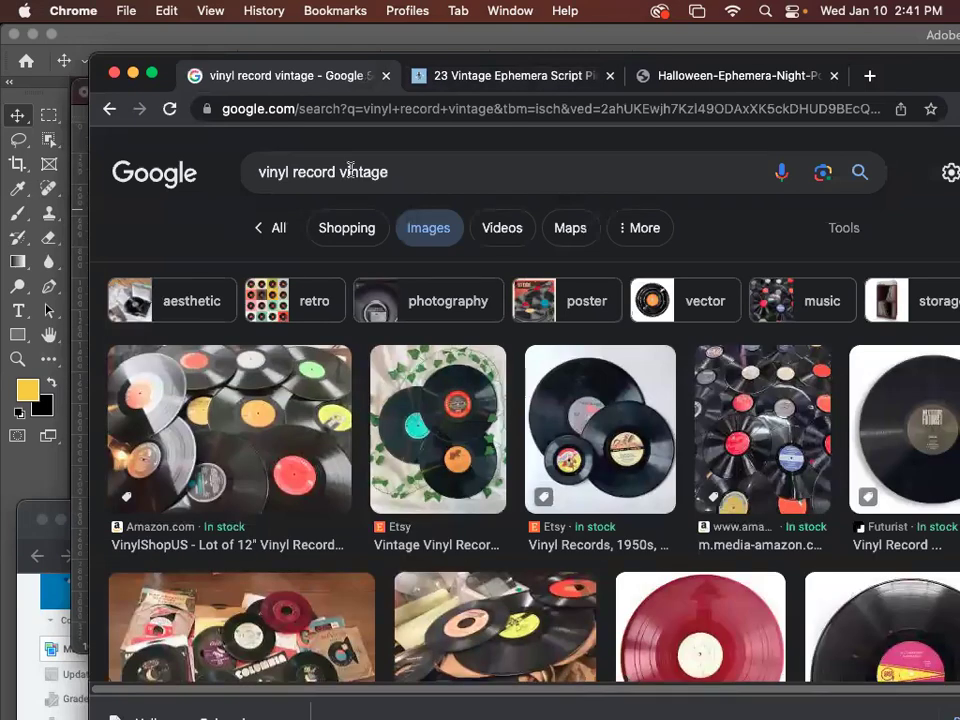
Enlarge the browser window and look through the vinyl record image results for a suitable record picture.
double_click(826, 52)
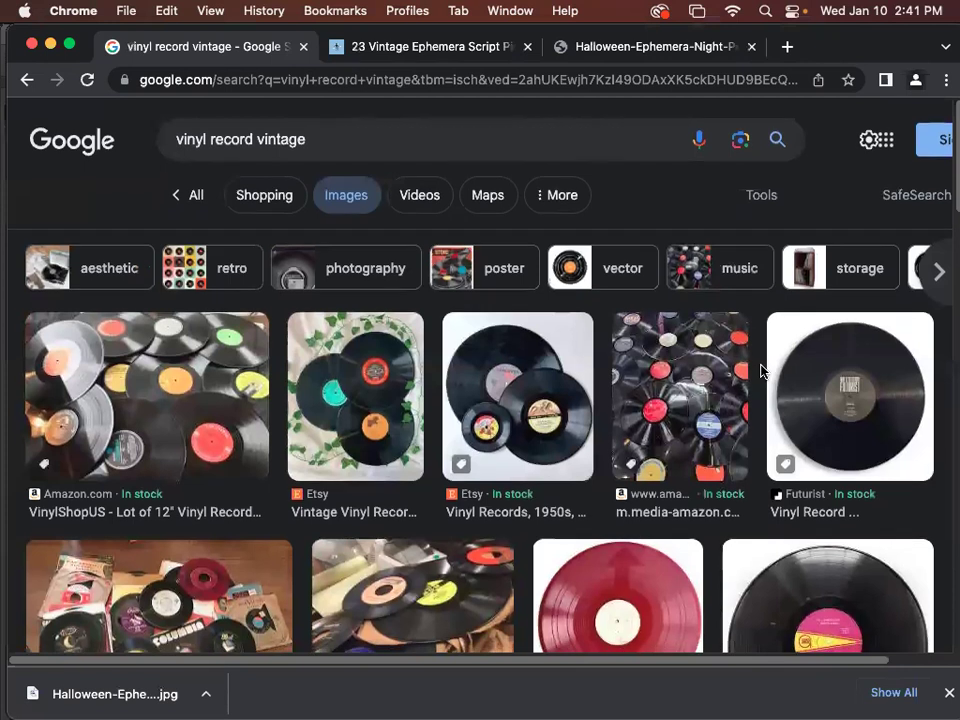
scroll(760, 371, down, 1)
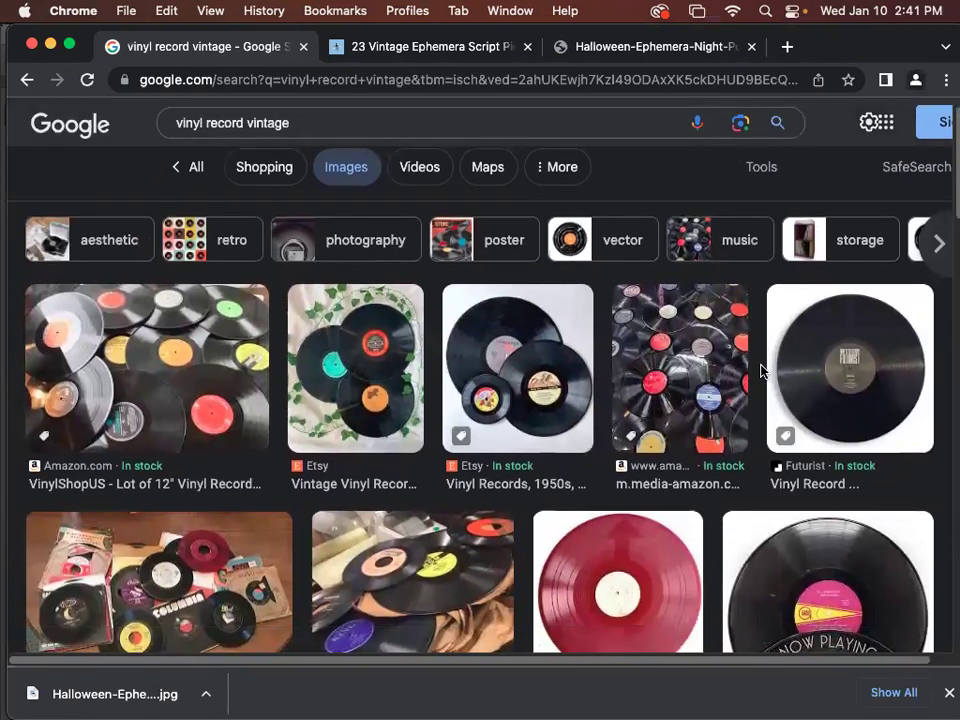
scroll(760, 371, down, 5)
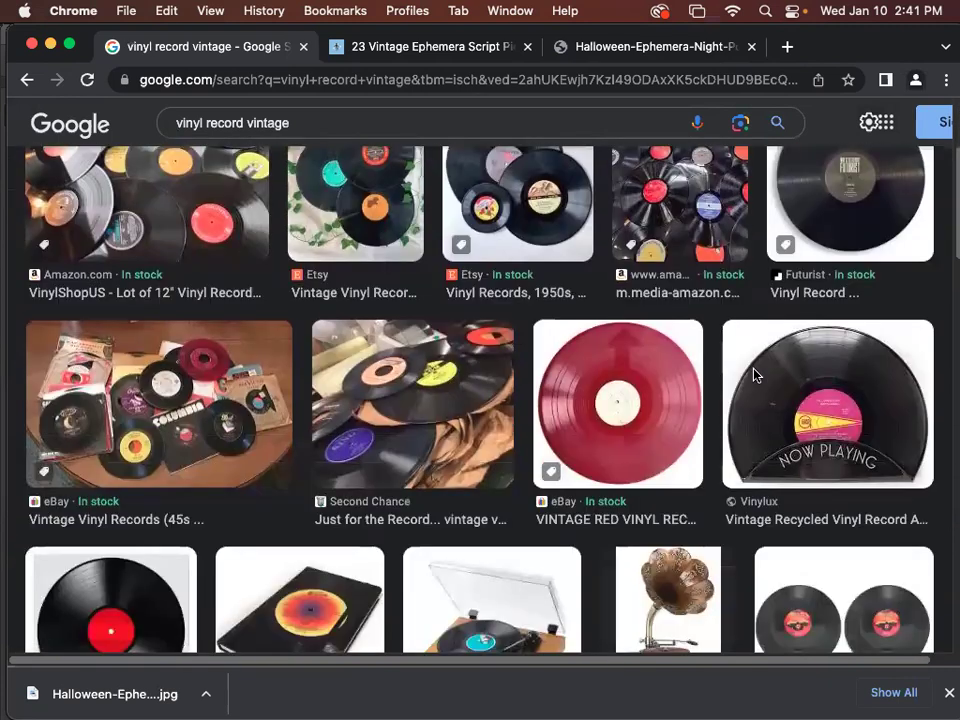
scroll(755, 375, down, 4)
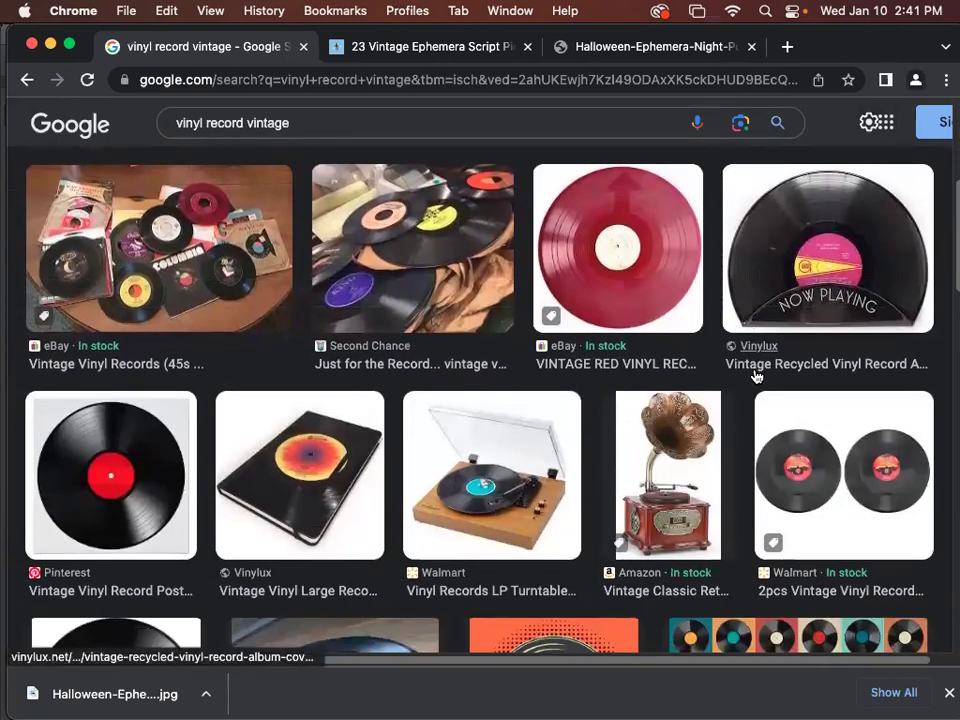
scroll(755, 375, down, 8)
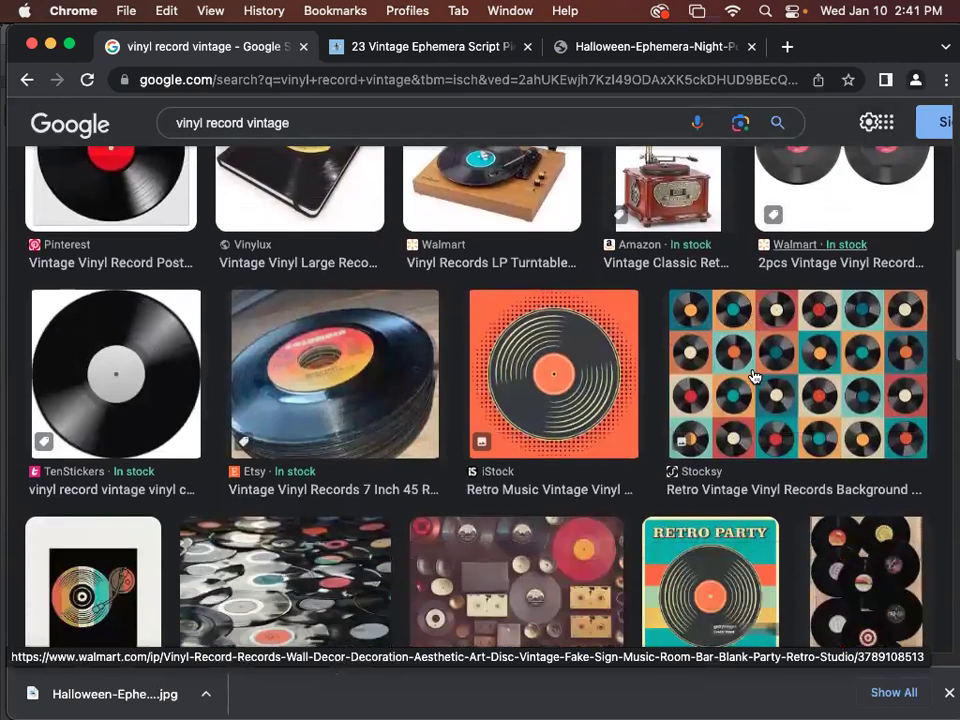
scroll(755, 375, down, 2)
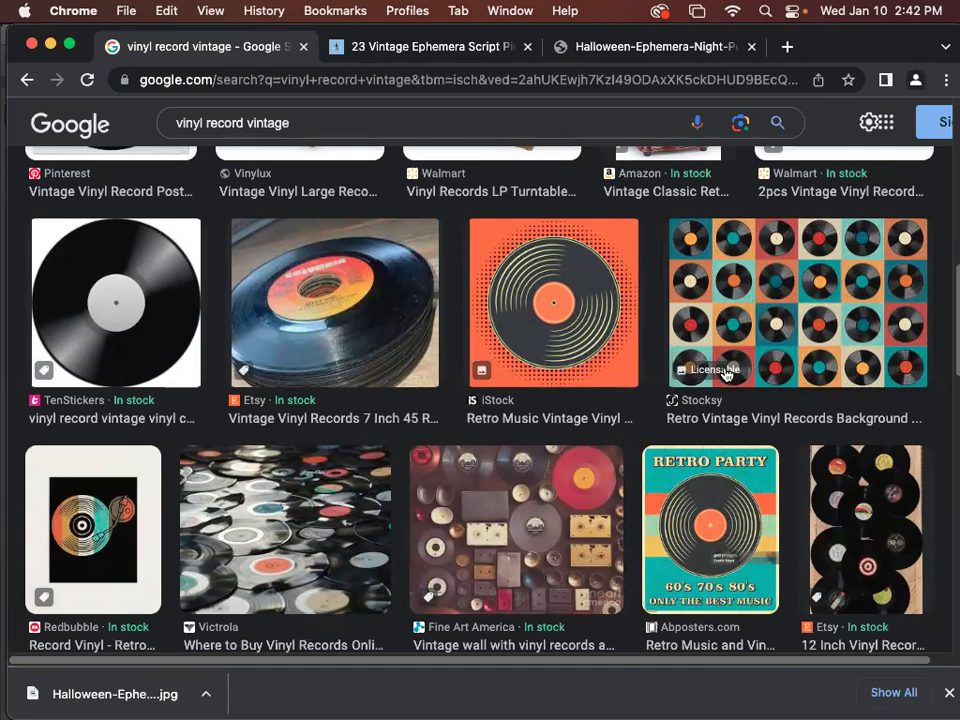
scroll(752, 450, down, 1)
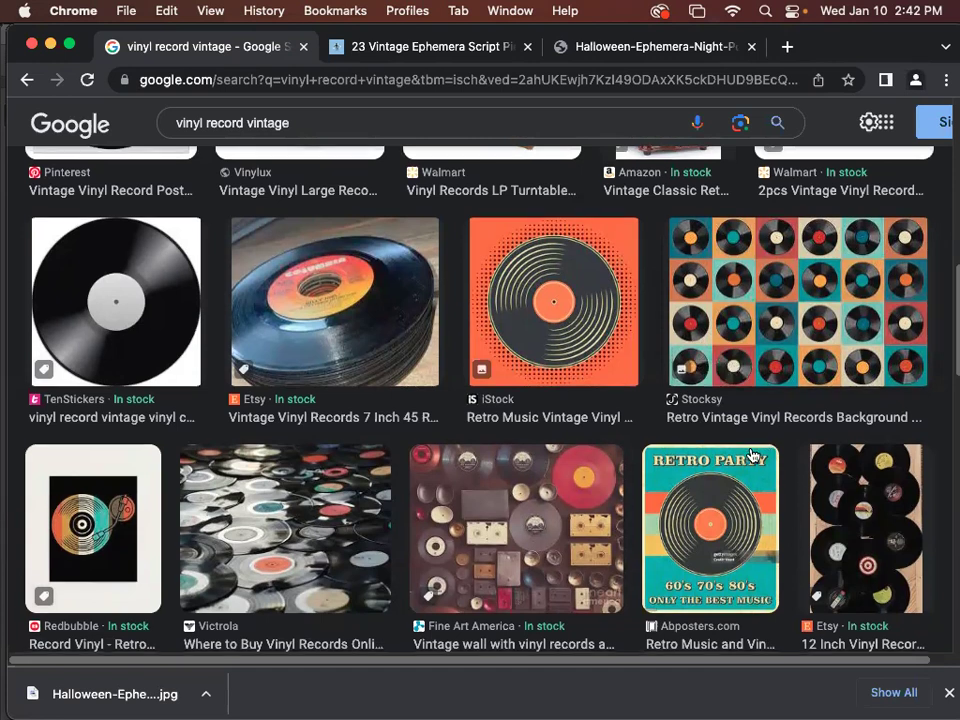
scroll(752, 455, down, 3)
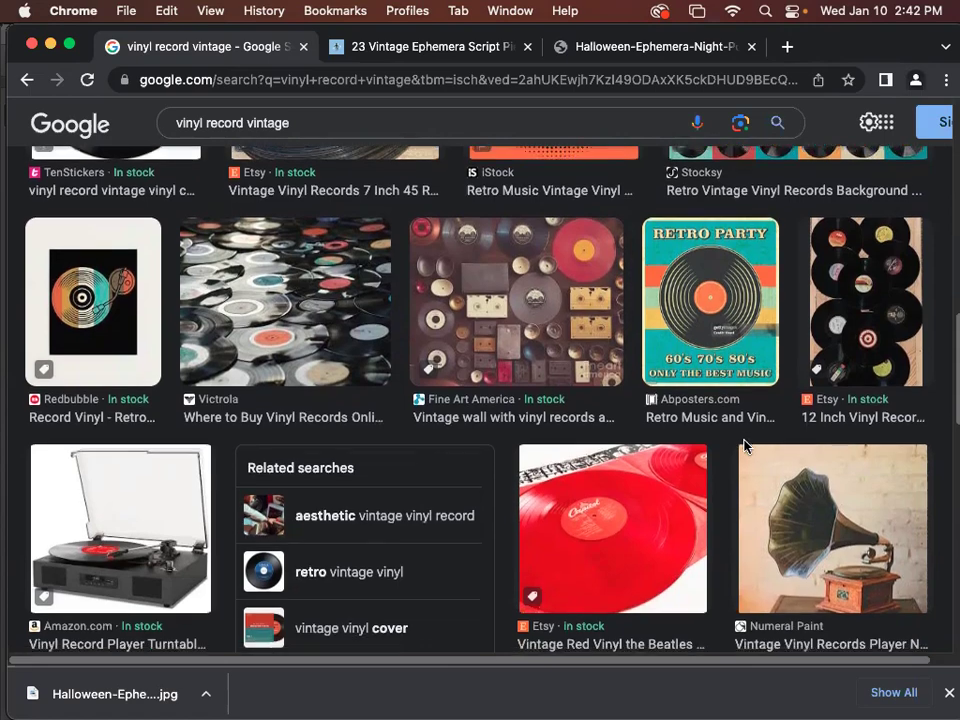
scroll(747, 450, down, 2)
scroll(745, 448, down, 4)
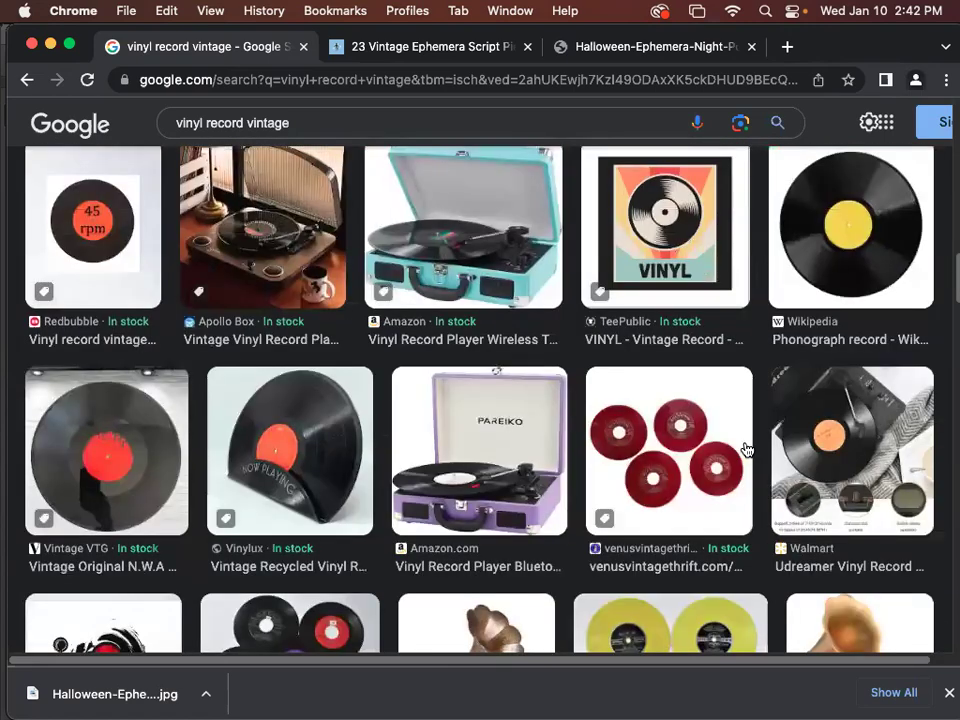
scroll(745, 449, down, 7)
scroll(745, 450, down, 1)
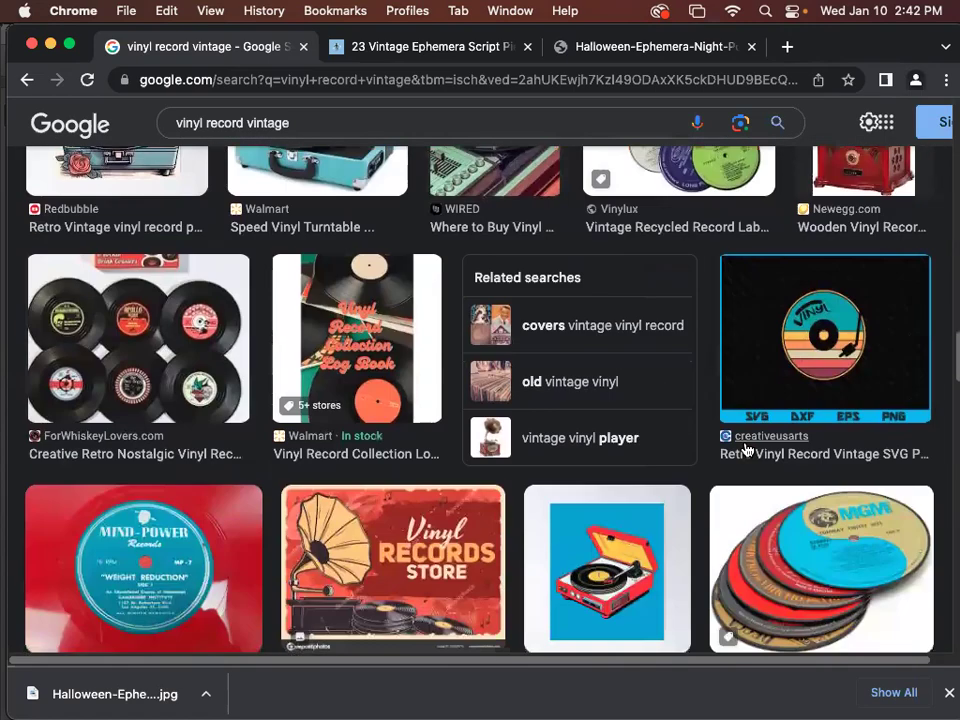
scroll(745, 450, down, 8)
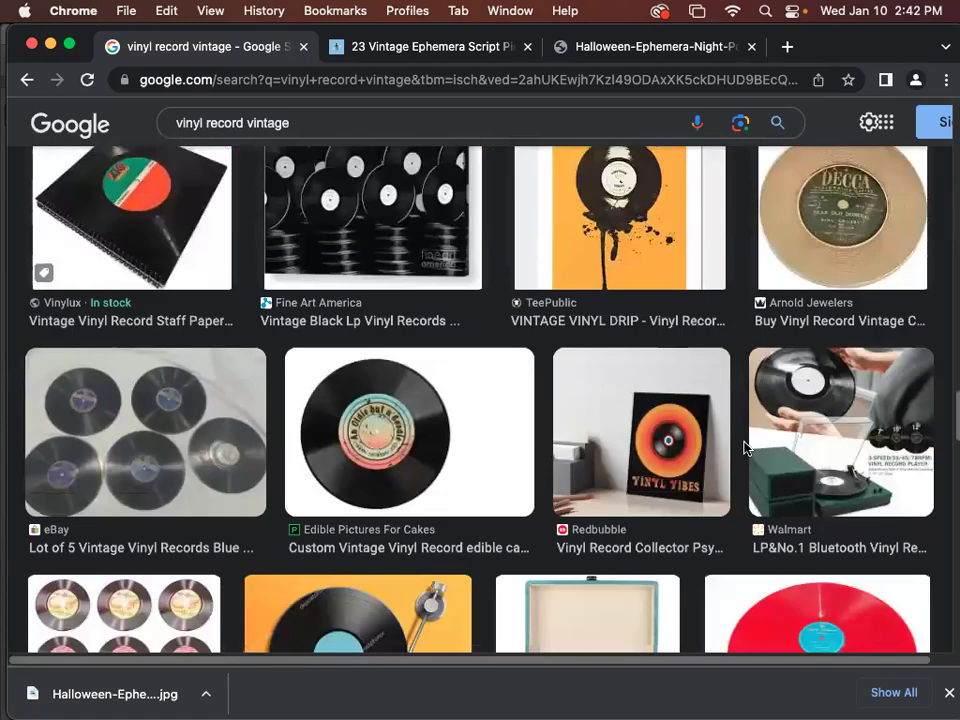
scroll(745, 448, down, 9)
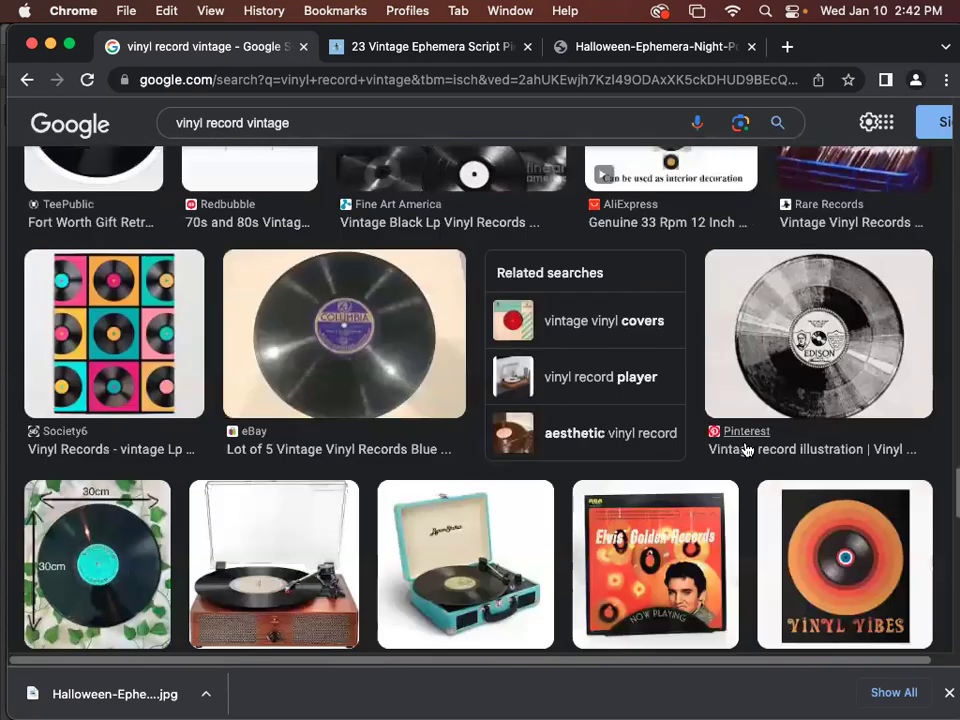
scroll(745, 449, down, 3)
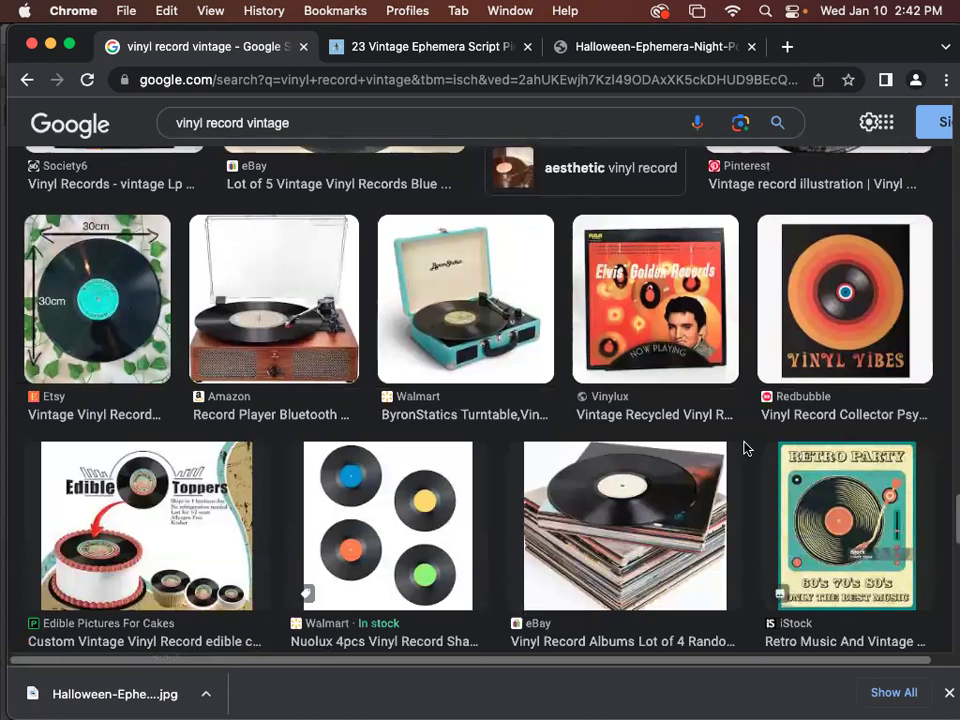
scroll(745, 450, down, 2)
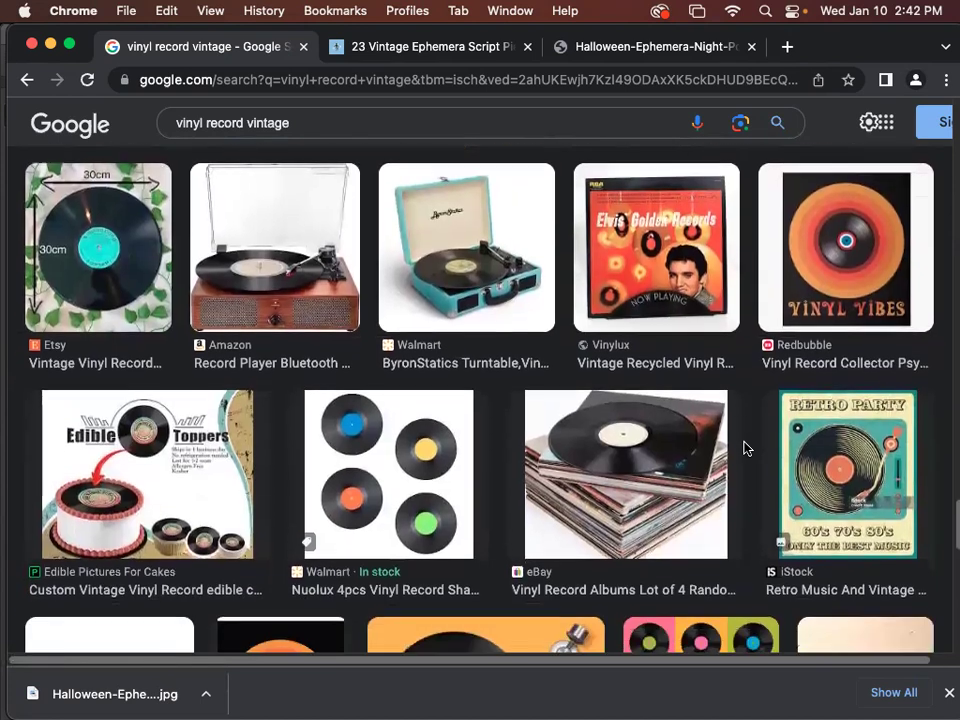
scroll(745, 448, down, 3)
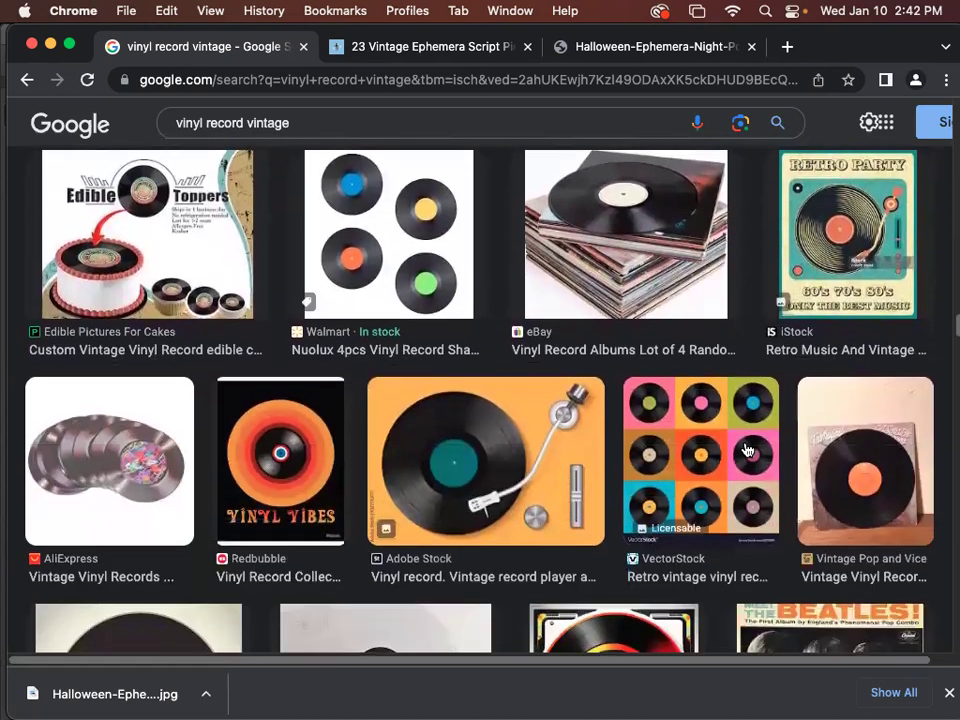
scroll(745, 449, down, 2)
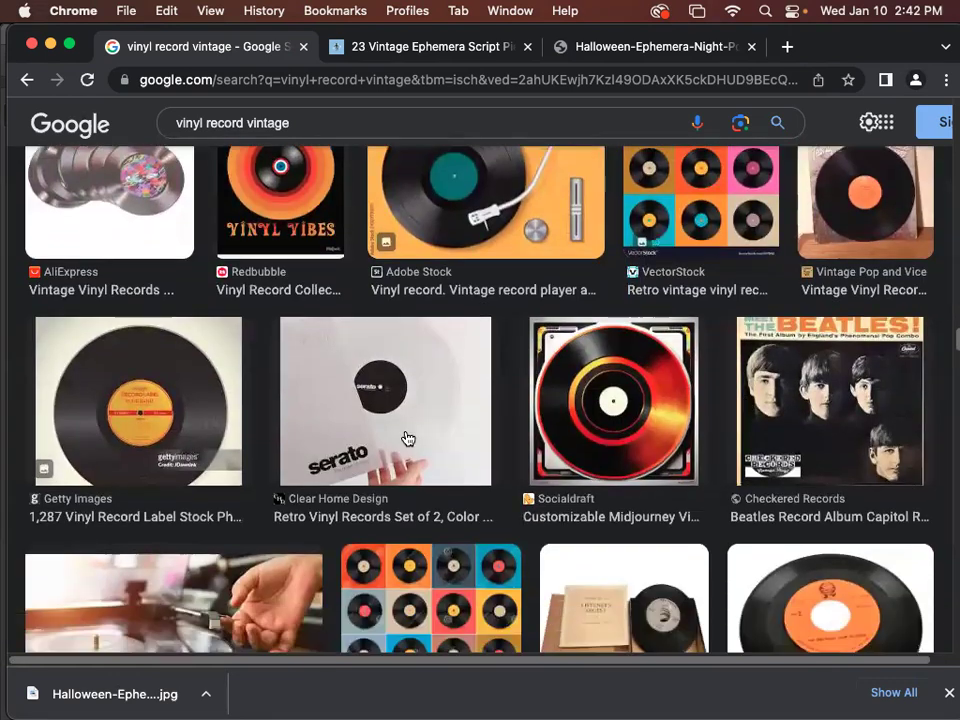
Preview Socialdraft's customizable Midjourney vinyl record image and visit its source page.
click(628, 404)
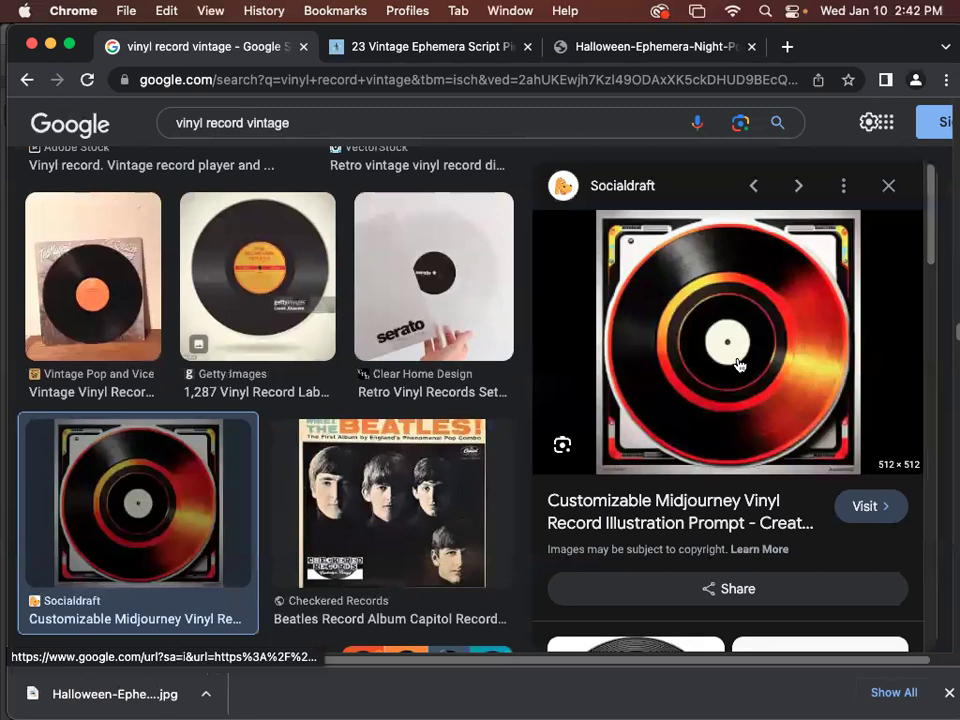
click(739, 365)
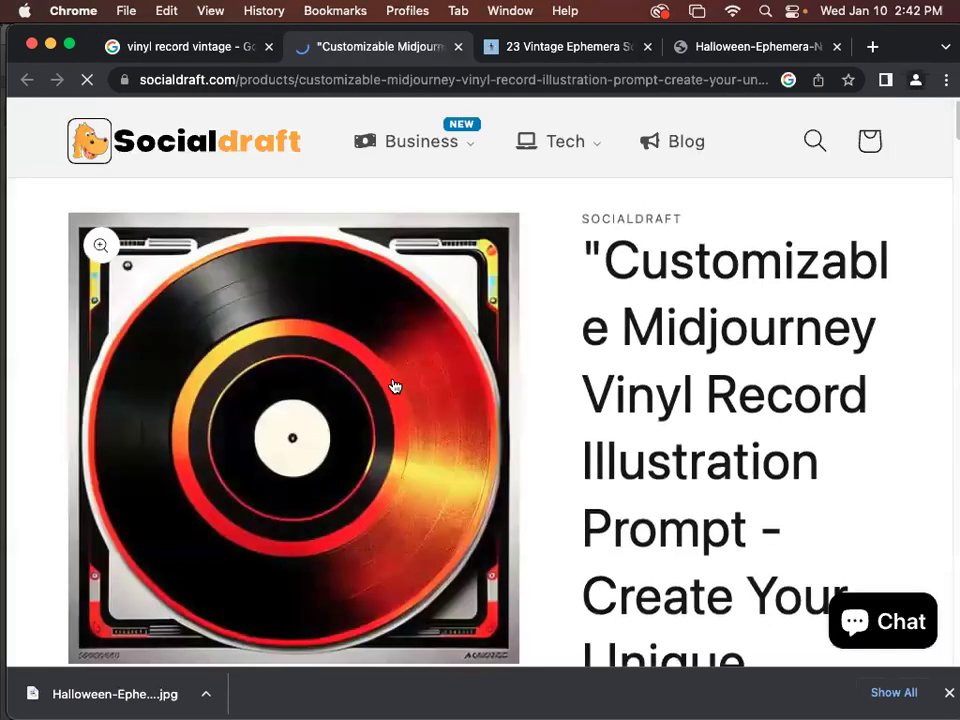
right_click(397, 381)
click(455, 461)
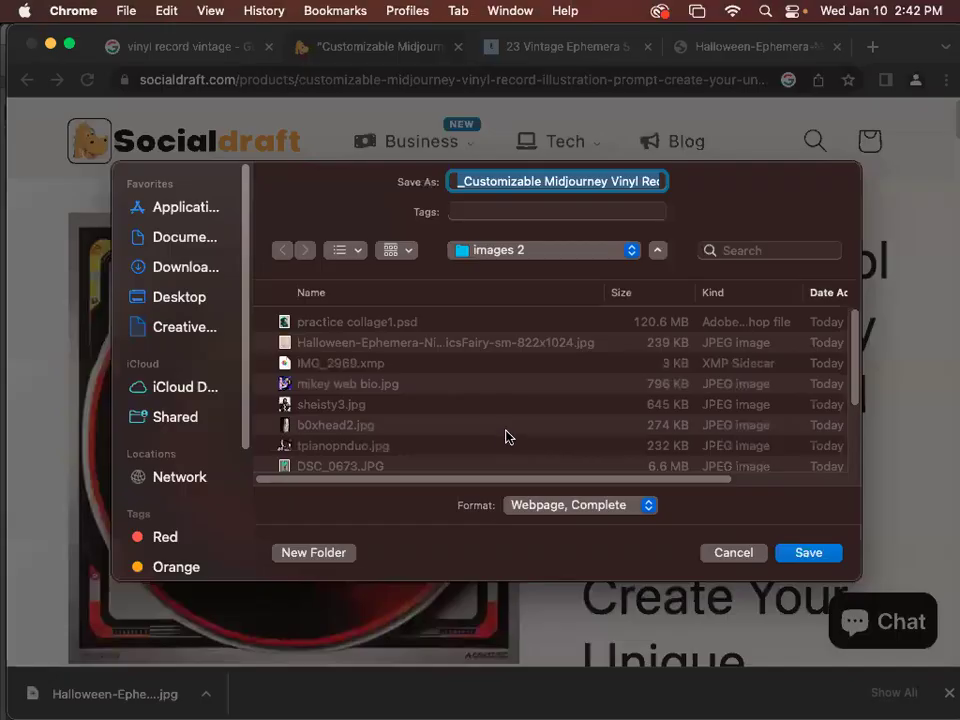
click(732, 556)
Capture the whole square record picture on the page as a screenshot, check its preview and keep it.
scroll(630, 498, down, 1)
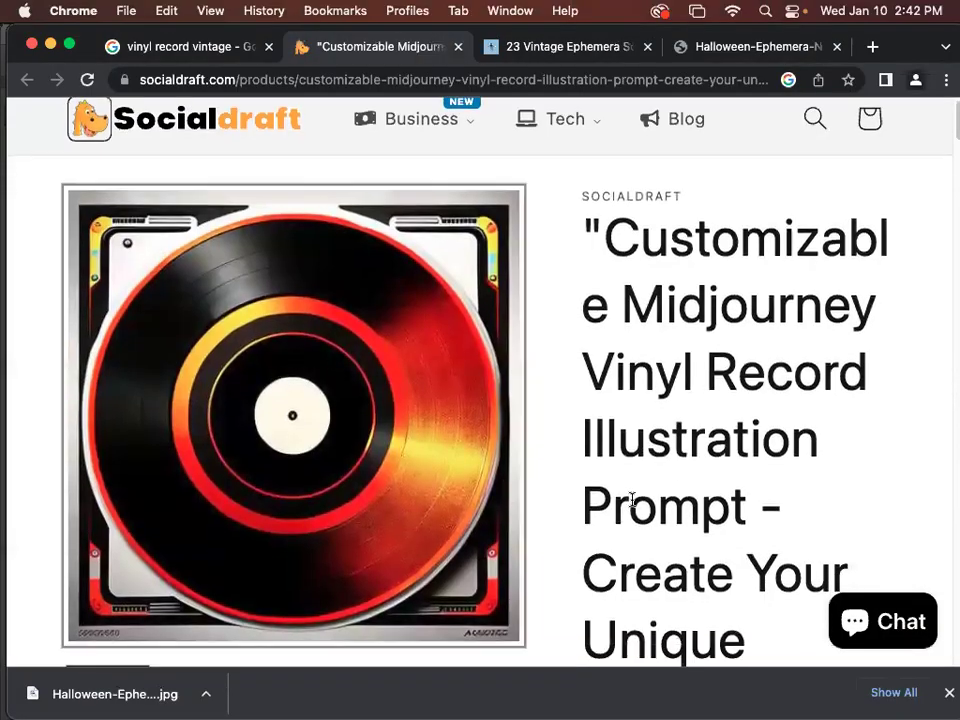
key(super+shift+4)
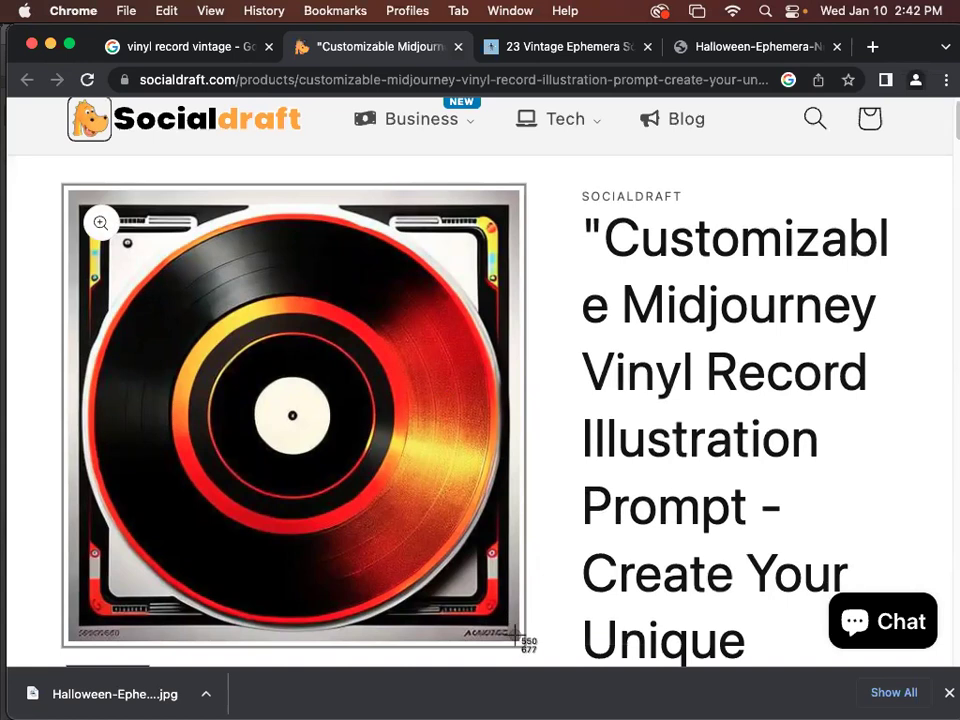
drag(518, 638, 69, 192)
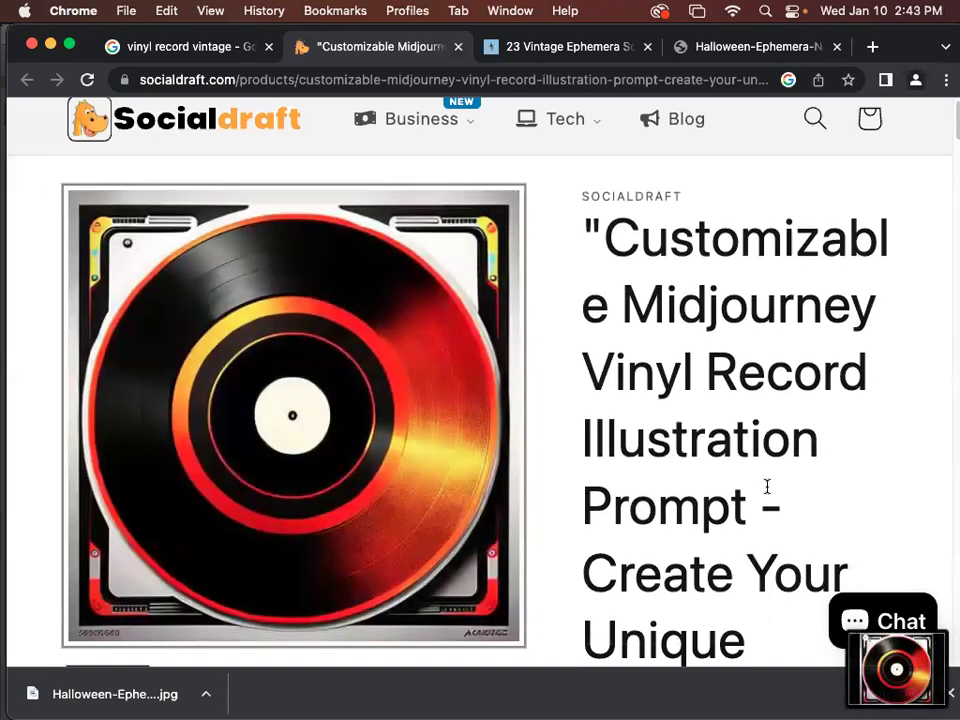
click(880, 660)
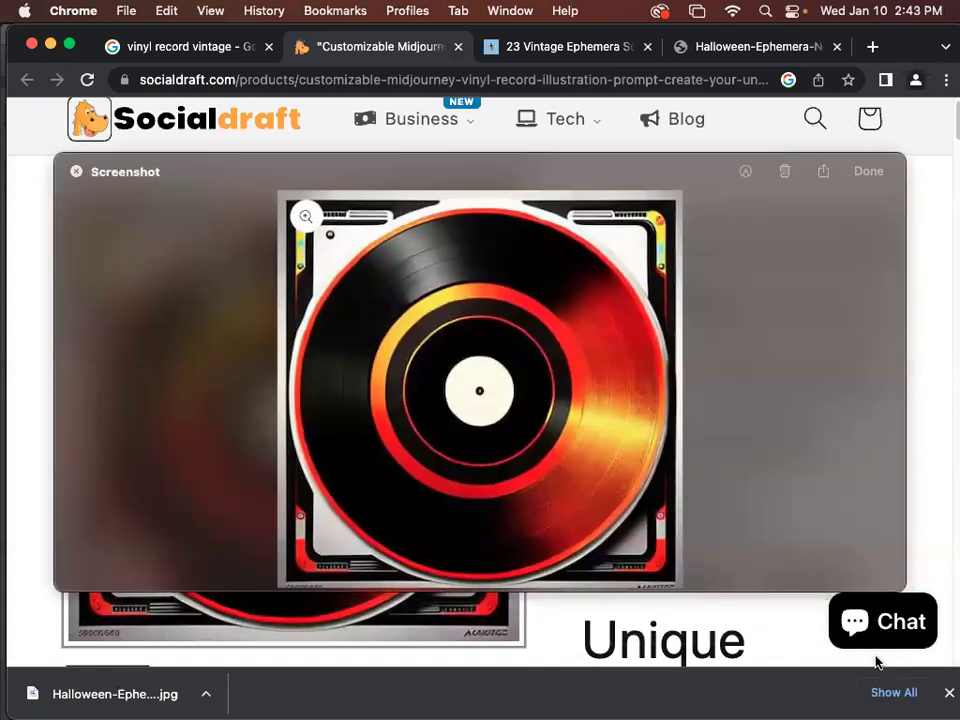
drag(913, 48, 890, 200)
click(870, 174)
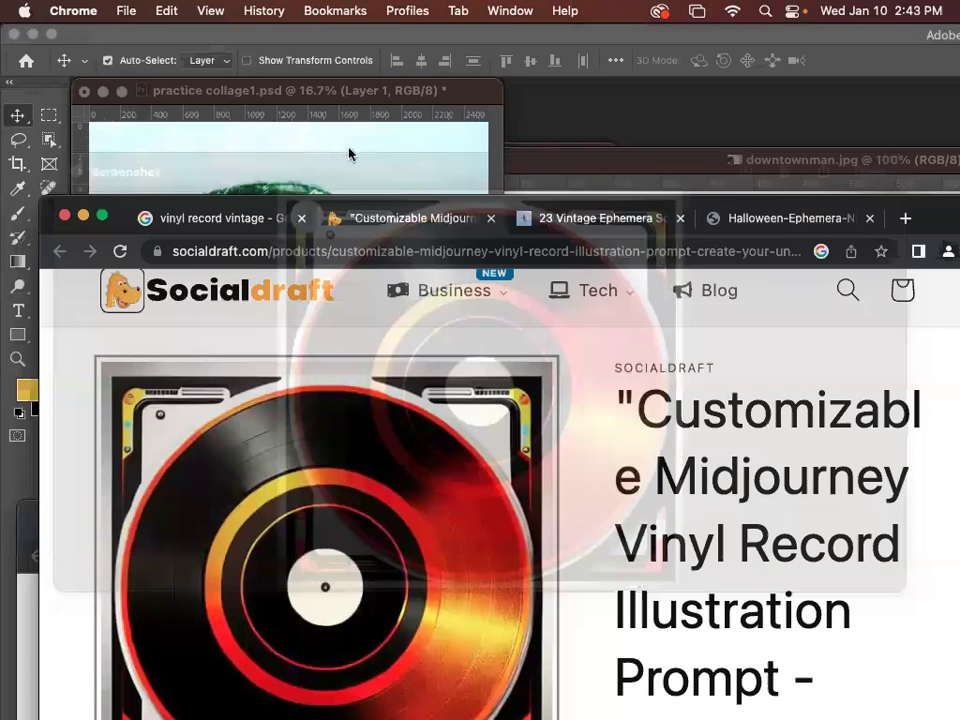
Switch to Photoshop and open Screenshot 2024-01-10 at 2.43.02 PM from the Desktop.
click(379, 163)
key(super+o)
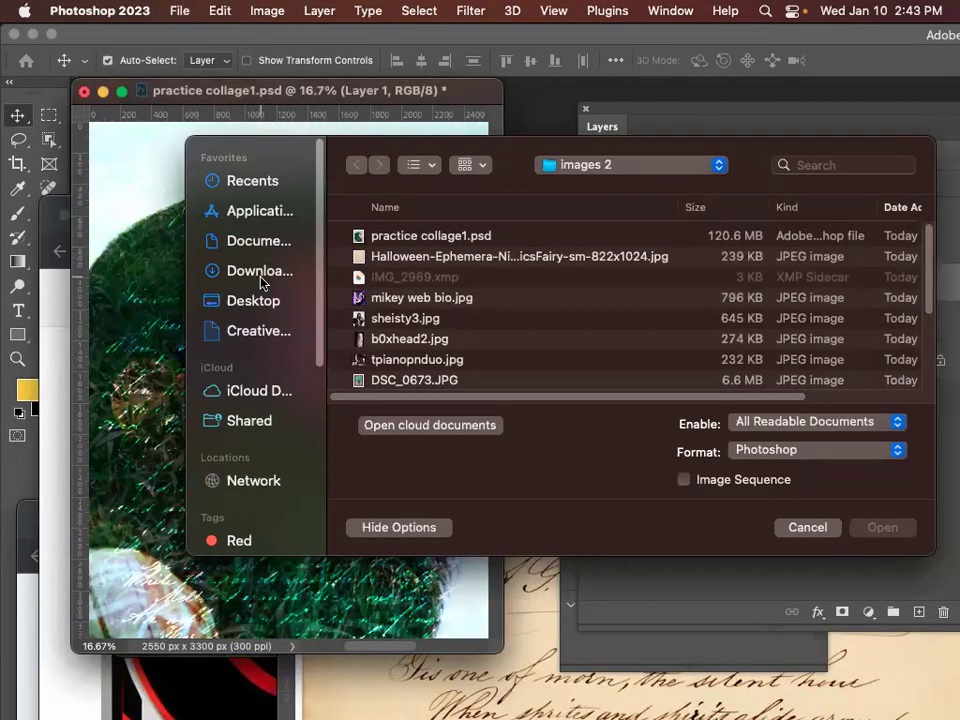
click(255, 300)
click(424, 238)
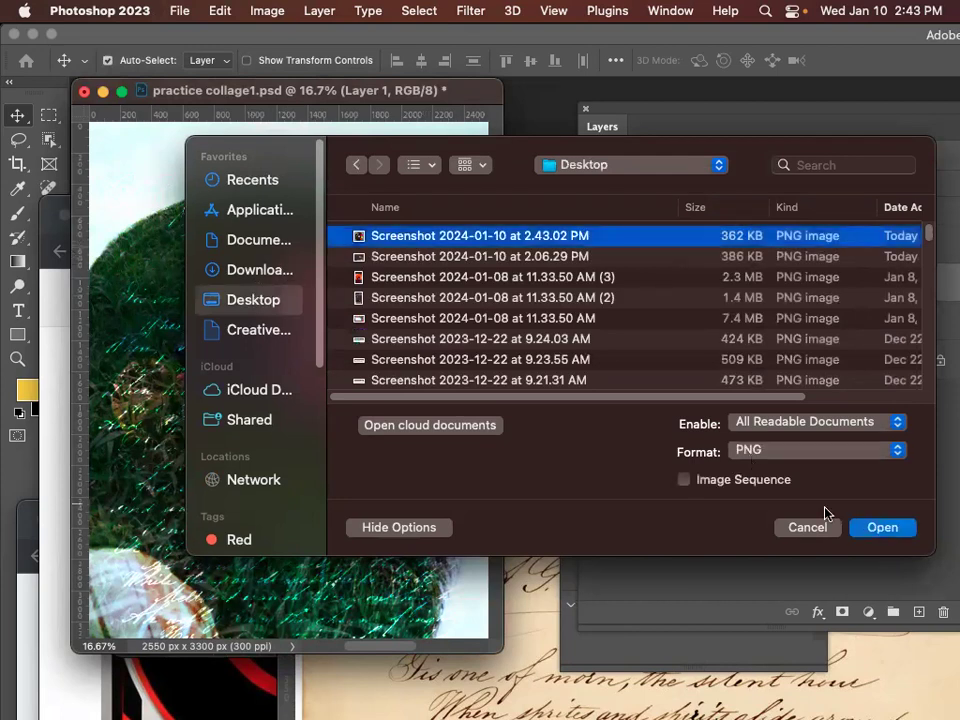
click(868, 532)
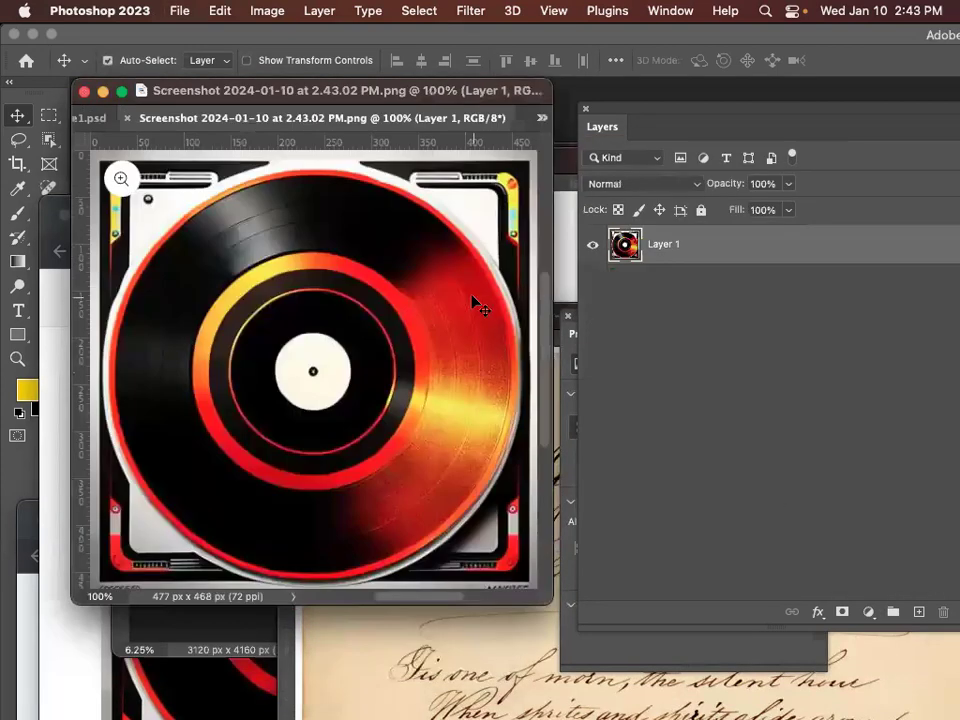
Float the record screenshot in its own window and copy its layer into practice collage1.psd.
drag(300, 118, 395, 385)
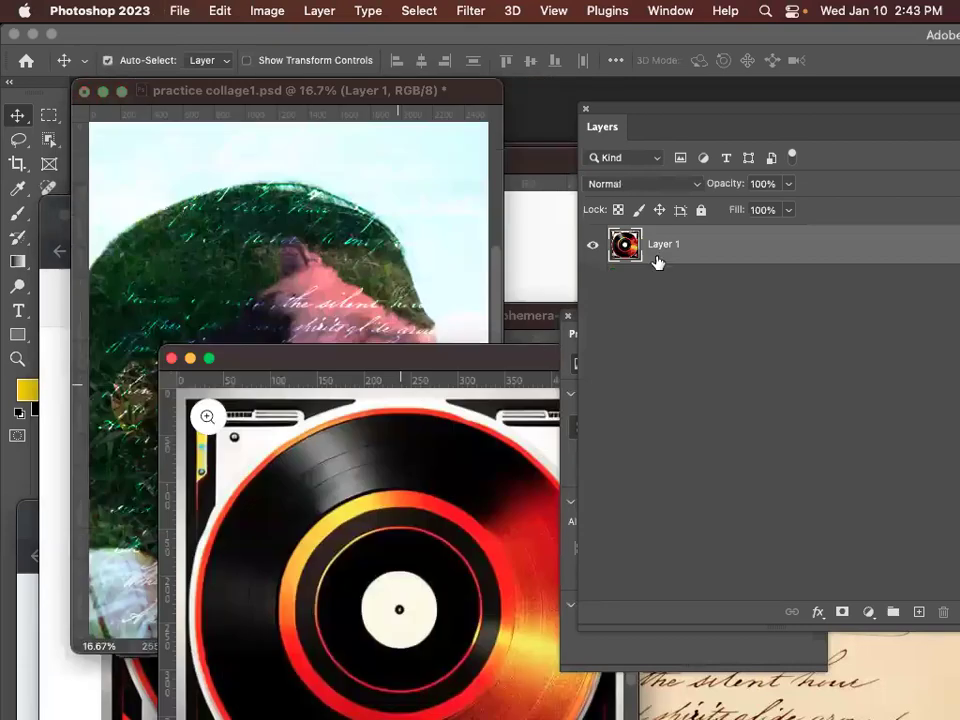
drag(721, 233, 390, 282)
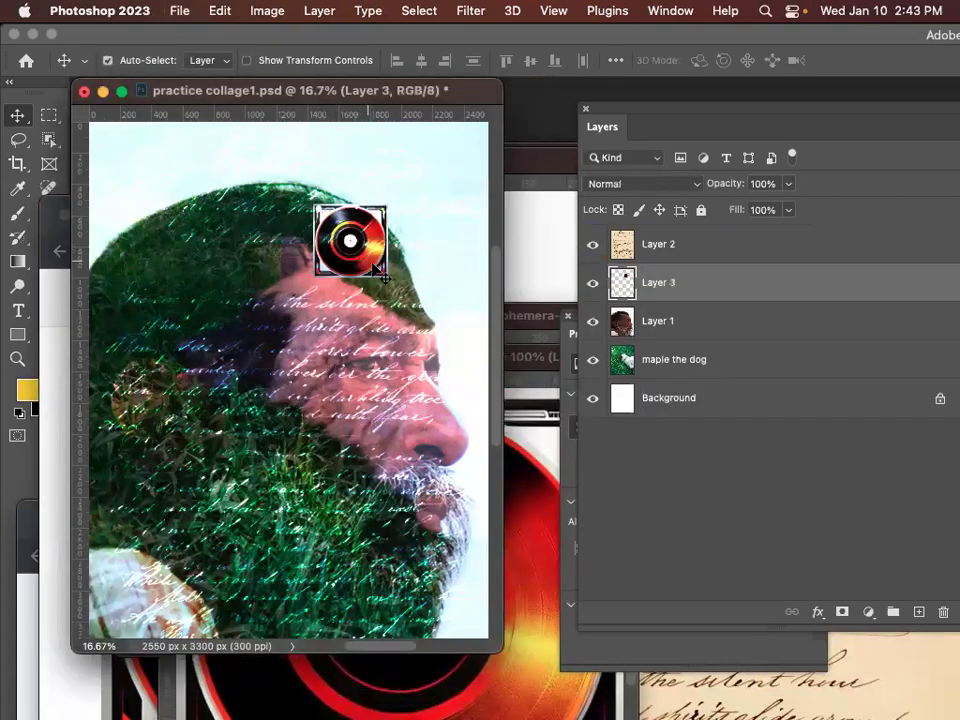
Scale the record layer to about 668% with Free Transform, centred horizontally with its upper edge at the canvas top.
key(super+t)
drag(388, 279, 566, 522)
key(super+plus)
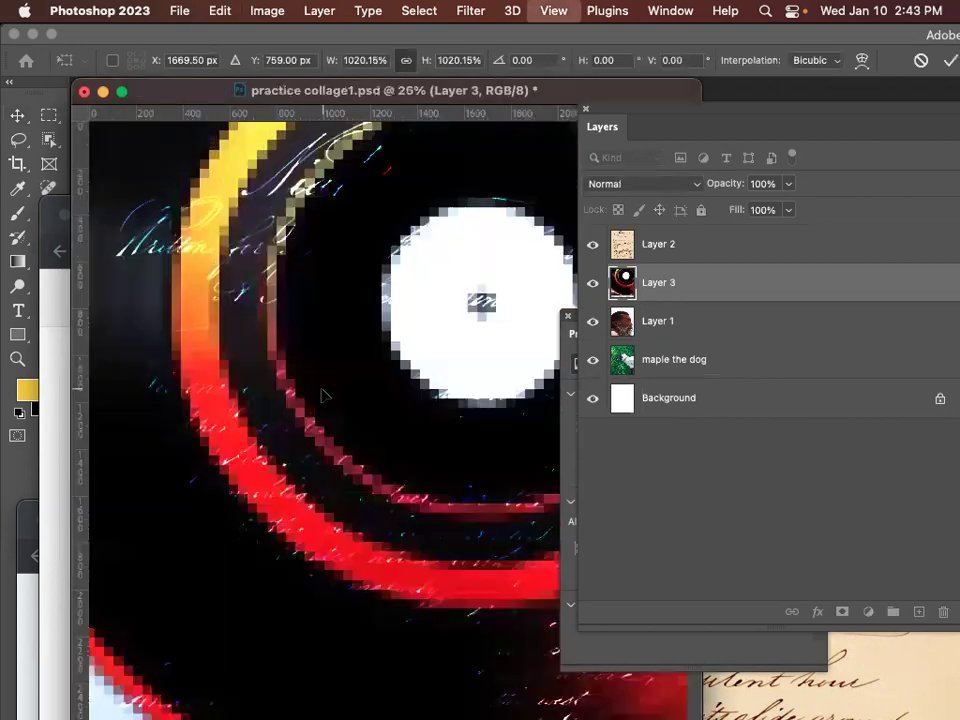
key(super+plus)
key(super+plus)
key(super+plus)
key(super+plus)
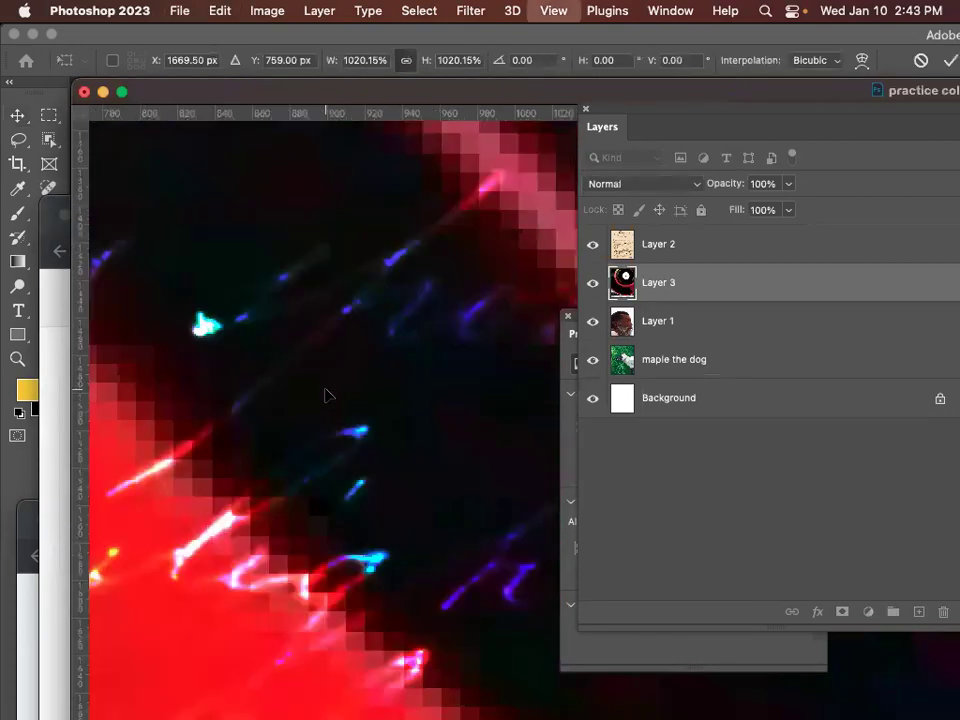
key(super+minus)
key(super+minus)
key(super+minus)
key(super+minus)
key(super+minus)
key(super+minus)
key(super+minus)
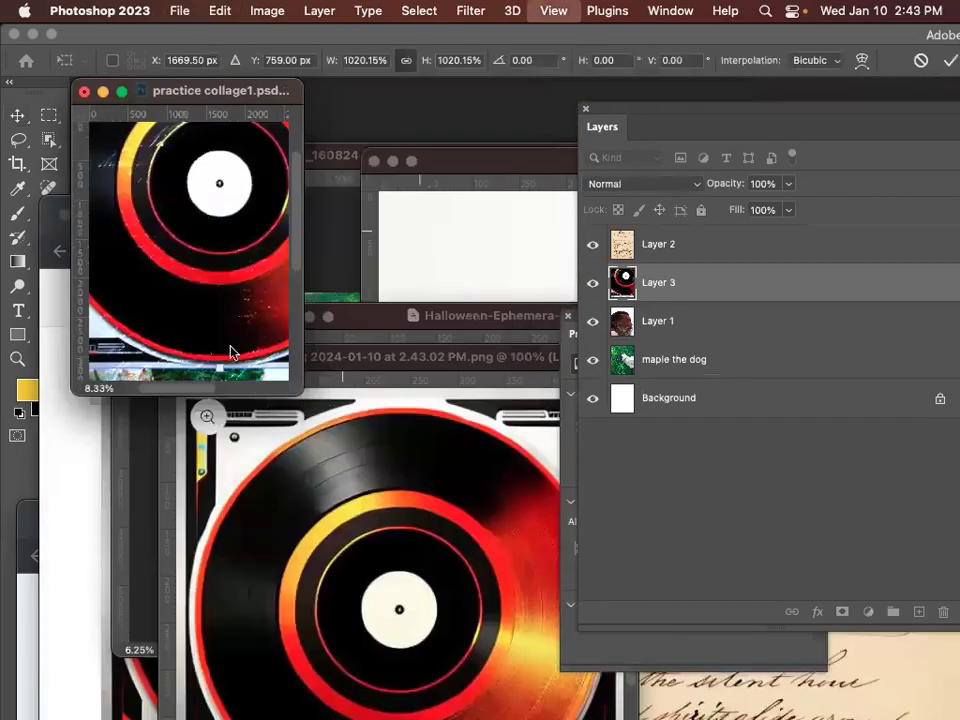
key(super+minus)
drag(269, 332, 590, 586)
drag(333, 347, 310, 408)
drag(474, 214, 426, 263)
drag(373, 321, 373, 308)
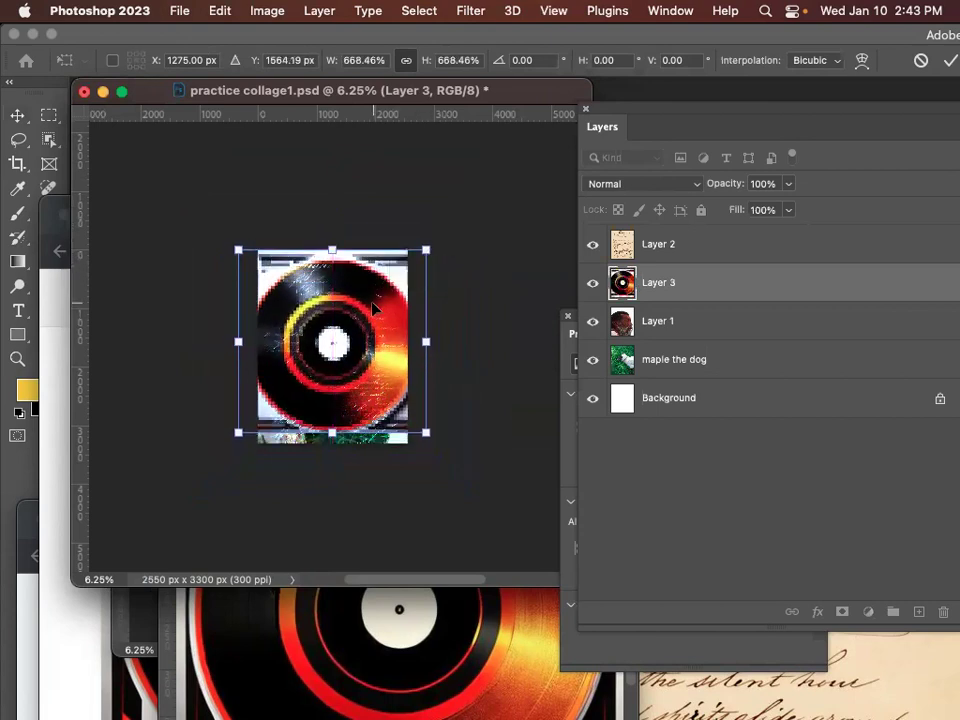
key(Return)
Move the record layer above the handwriting layer in the stack and set its blend mode to Exclusion.
drag(666, 282, 709, 279)
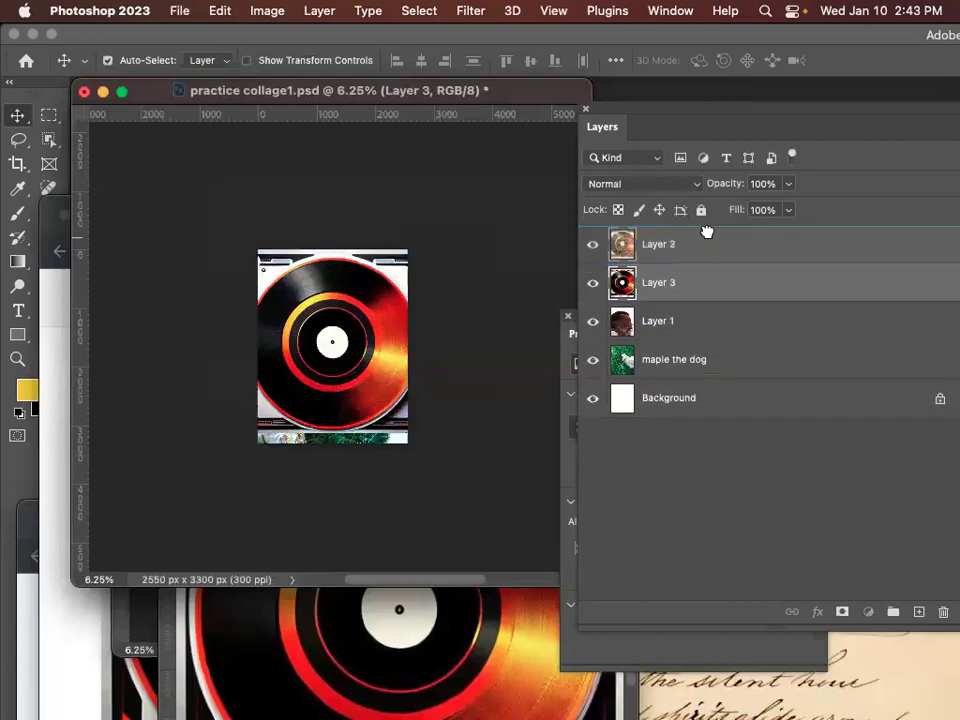
drag(706, 232, 709, 238)
click(688, 184)
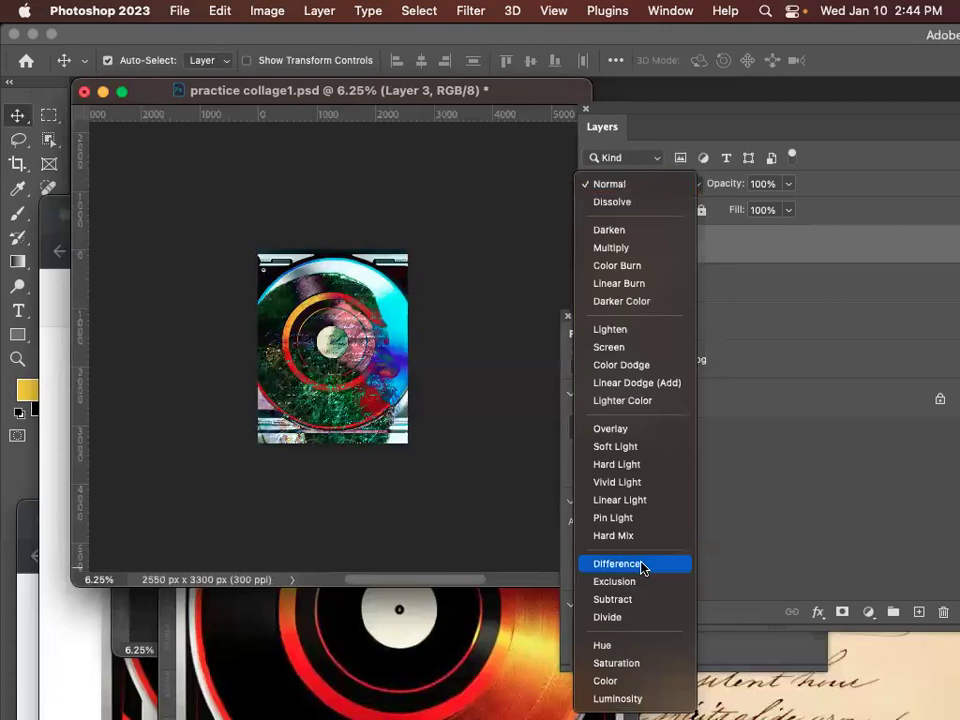
click(664, 580)
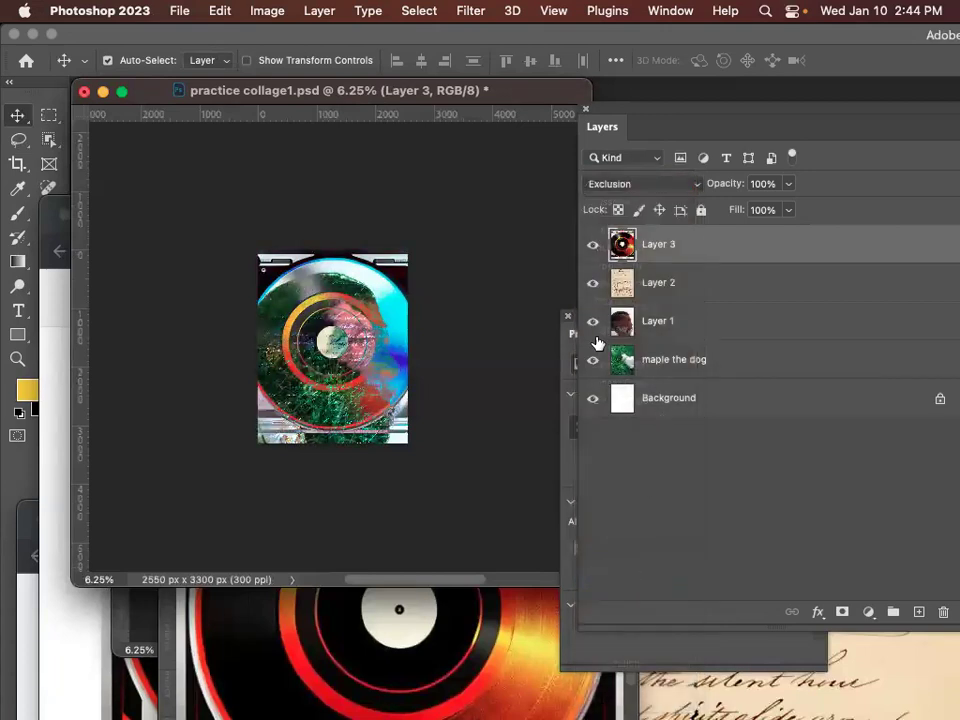
Nudge the record layer down to centre it vertically, then enlarge it proportionally about its centre until it covers the canvas height.
drag(375, 386, 371, 380)
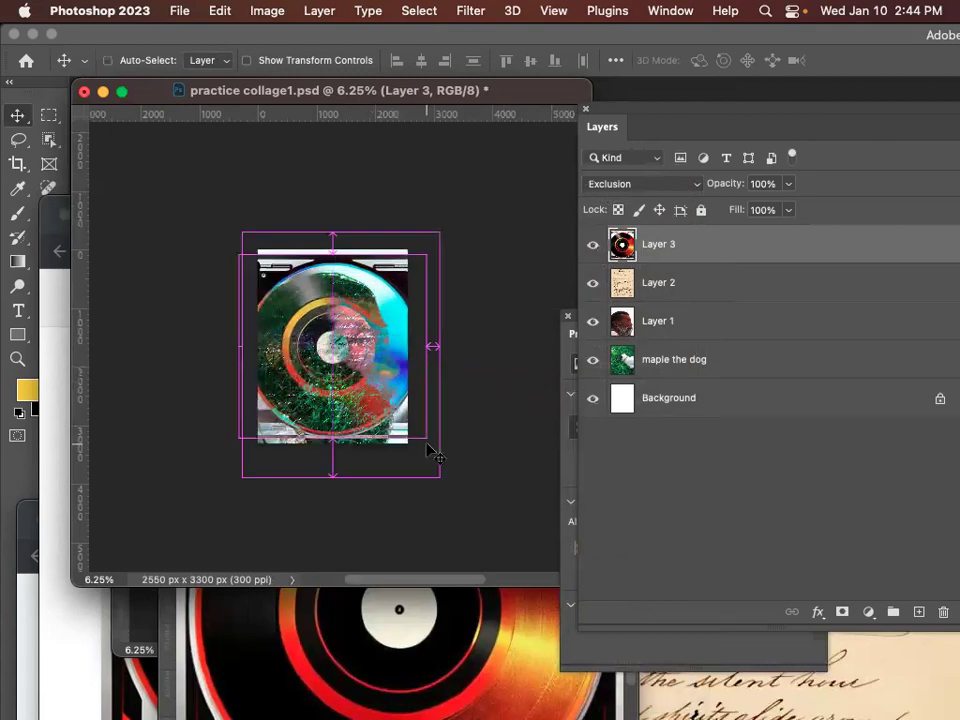
key(super+t)
drag(428, 438, 450, 461)
key(Return)
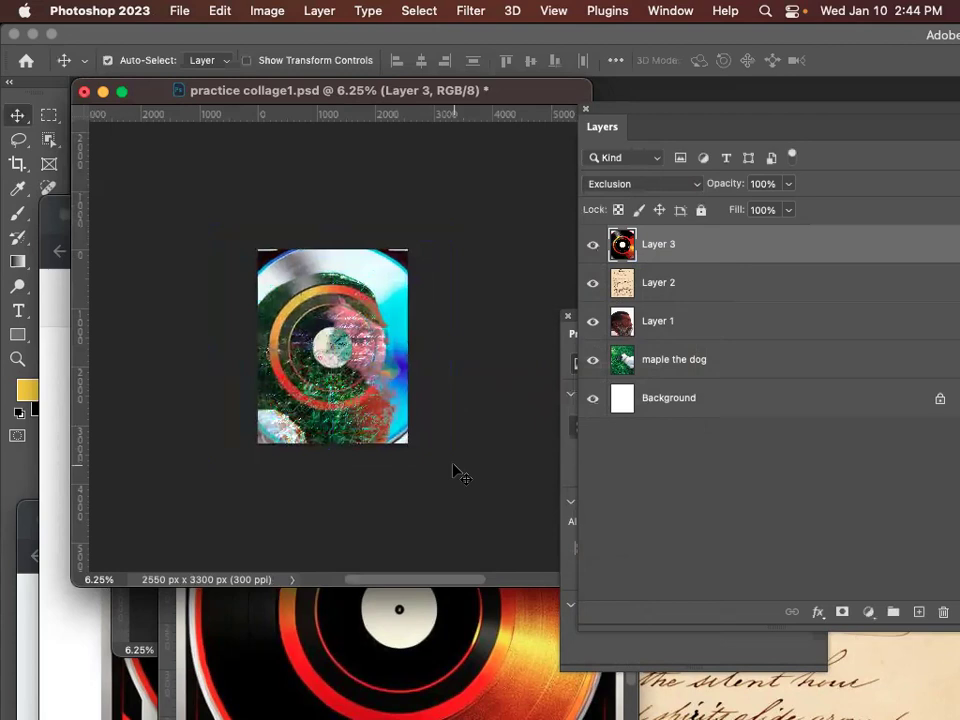
Keep the Exclusion blend mode on the record layer and lower its opacity to 41%.
click(699, 192)
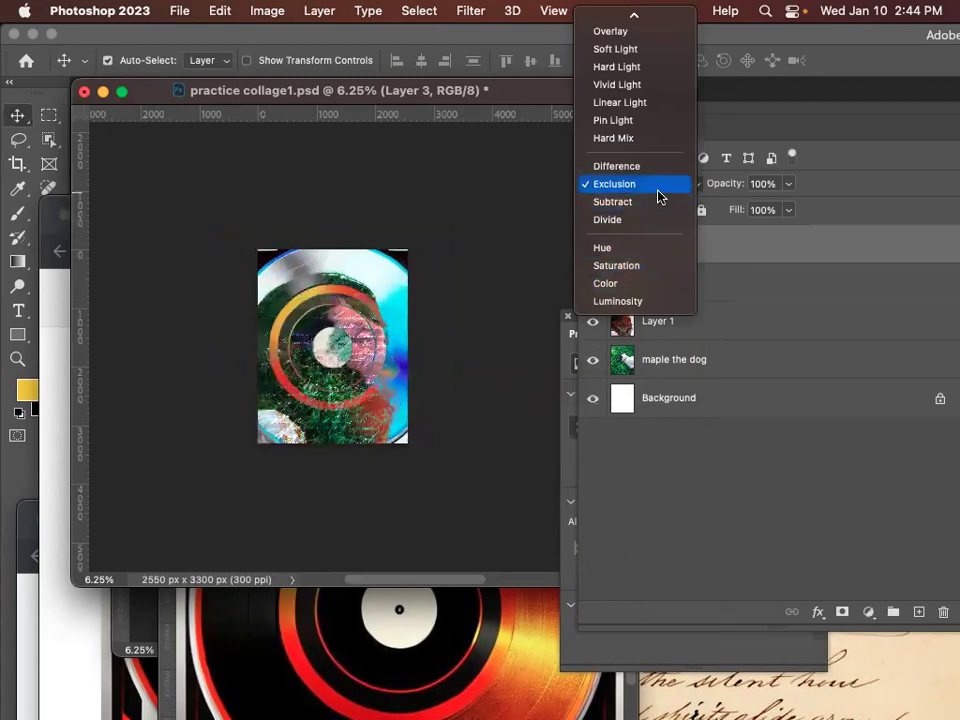
click(658, 190)
click(790, 188)
drag(761, 208, 739, 208)
Hide the record layer in the collage and bring the Halloween-Ephemera handwriting document to the front.
click(592, 245)
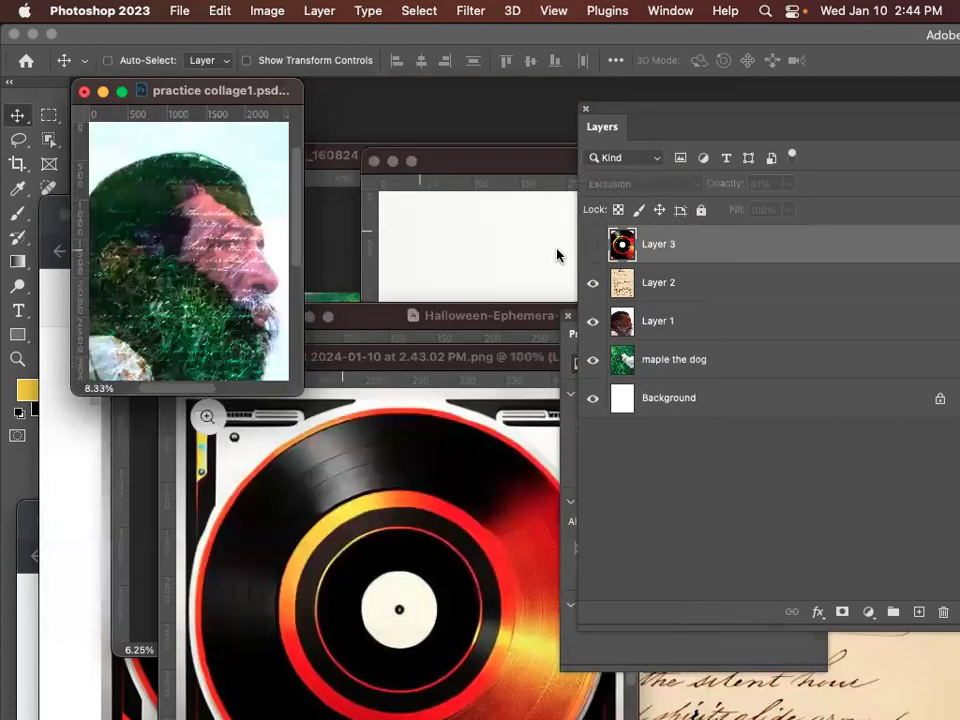
key(super+minus)
key(super+0)
key(super+minus)
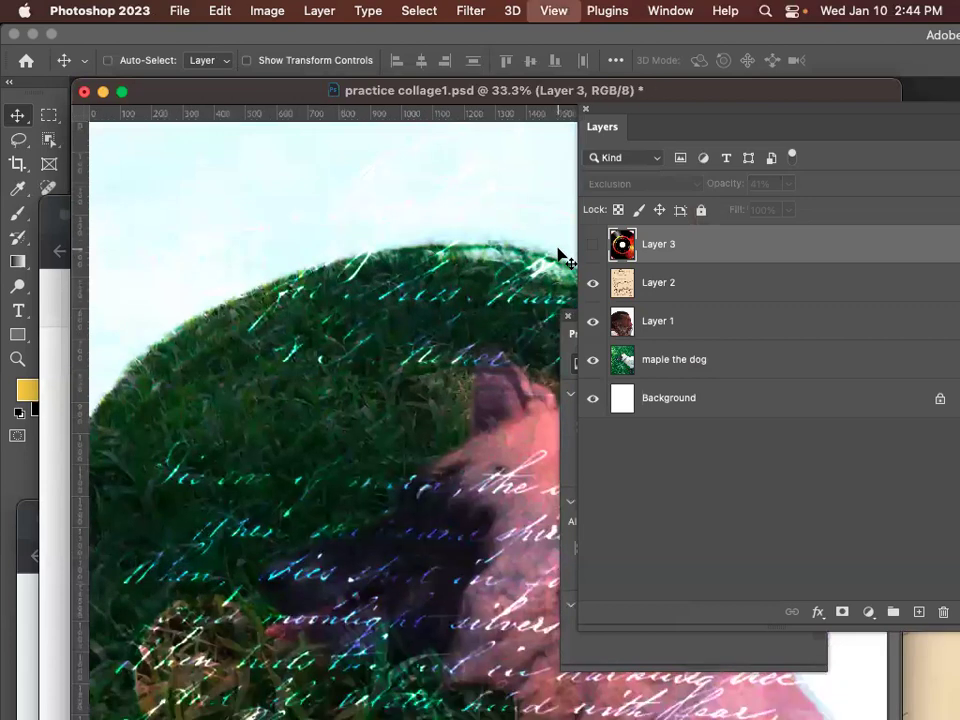
key(super+minus)
key(super+minus)
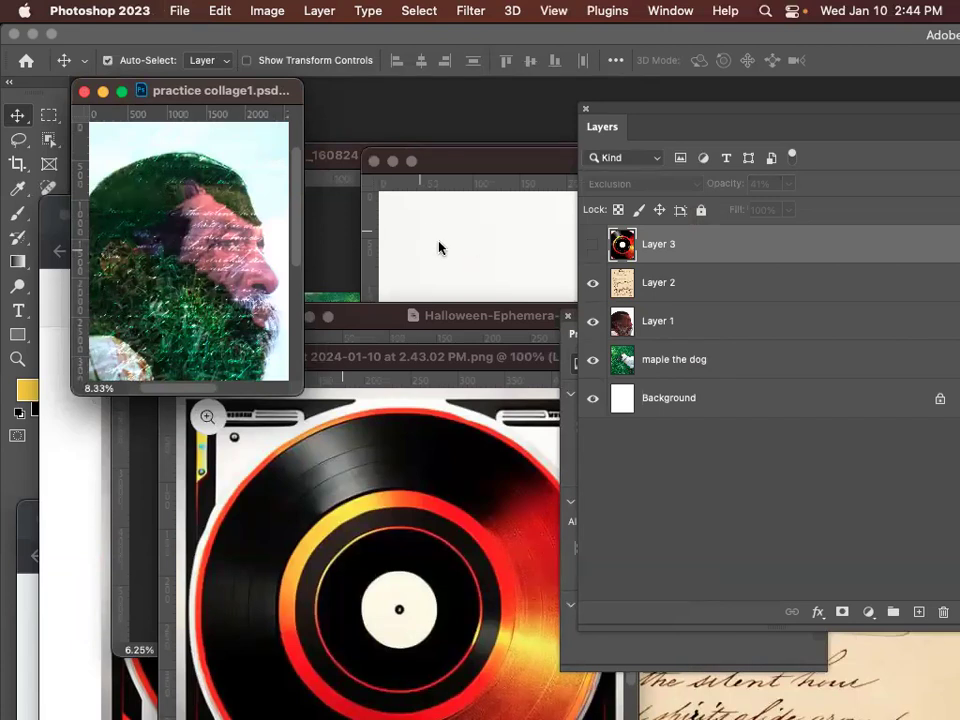
click(372, 323)
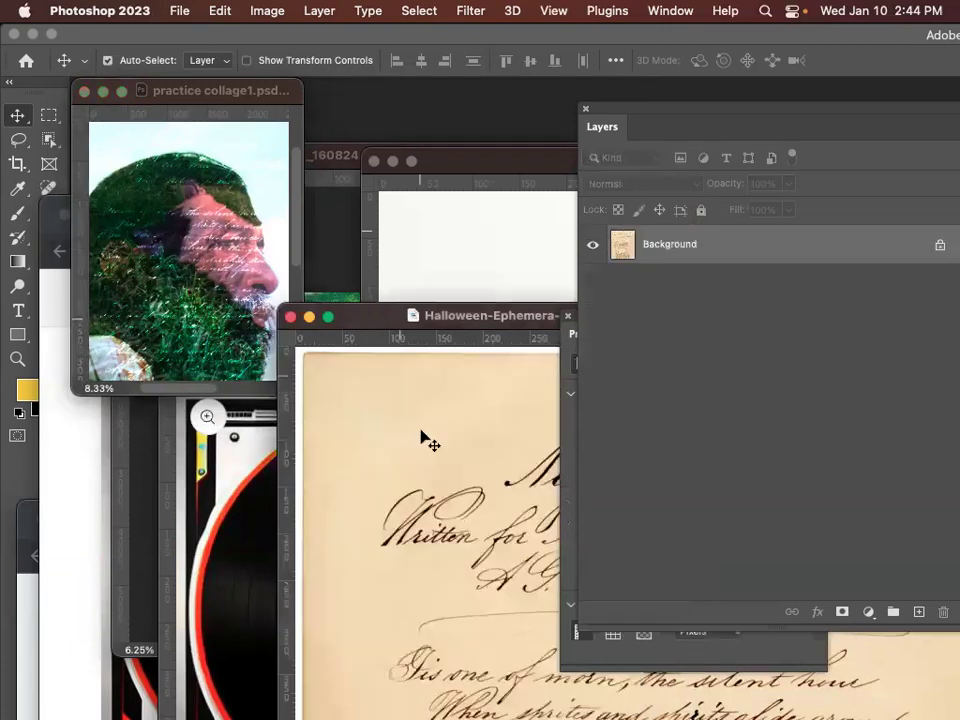